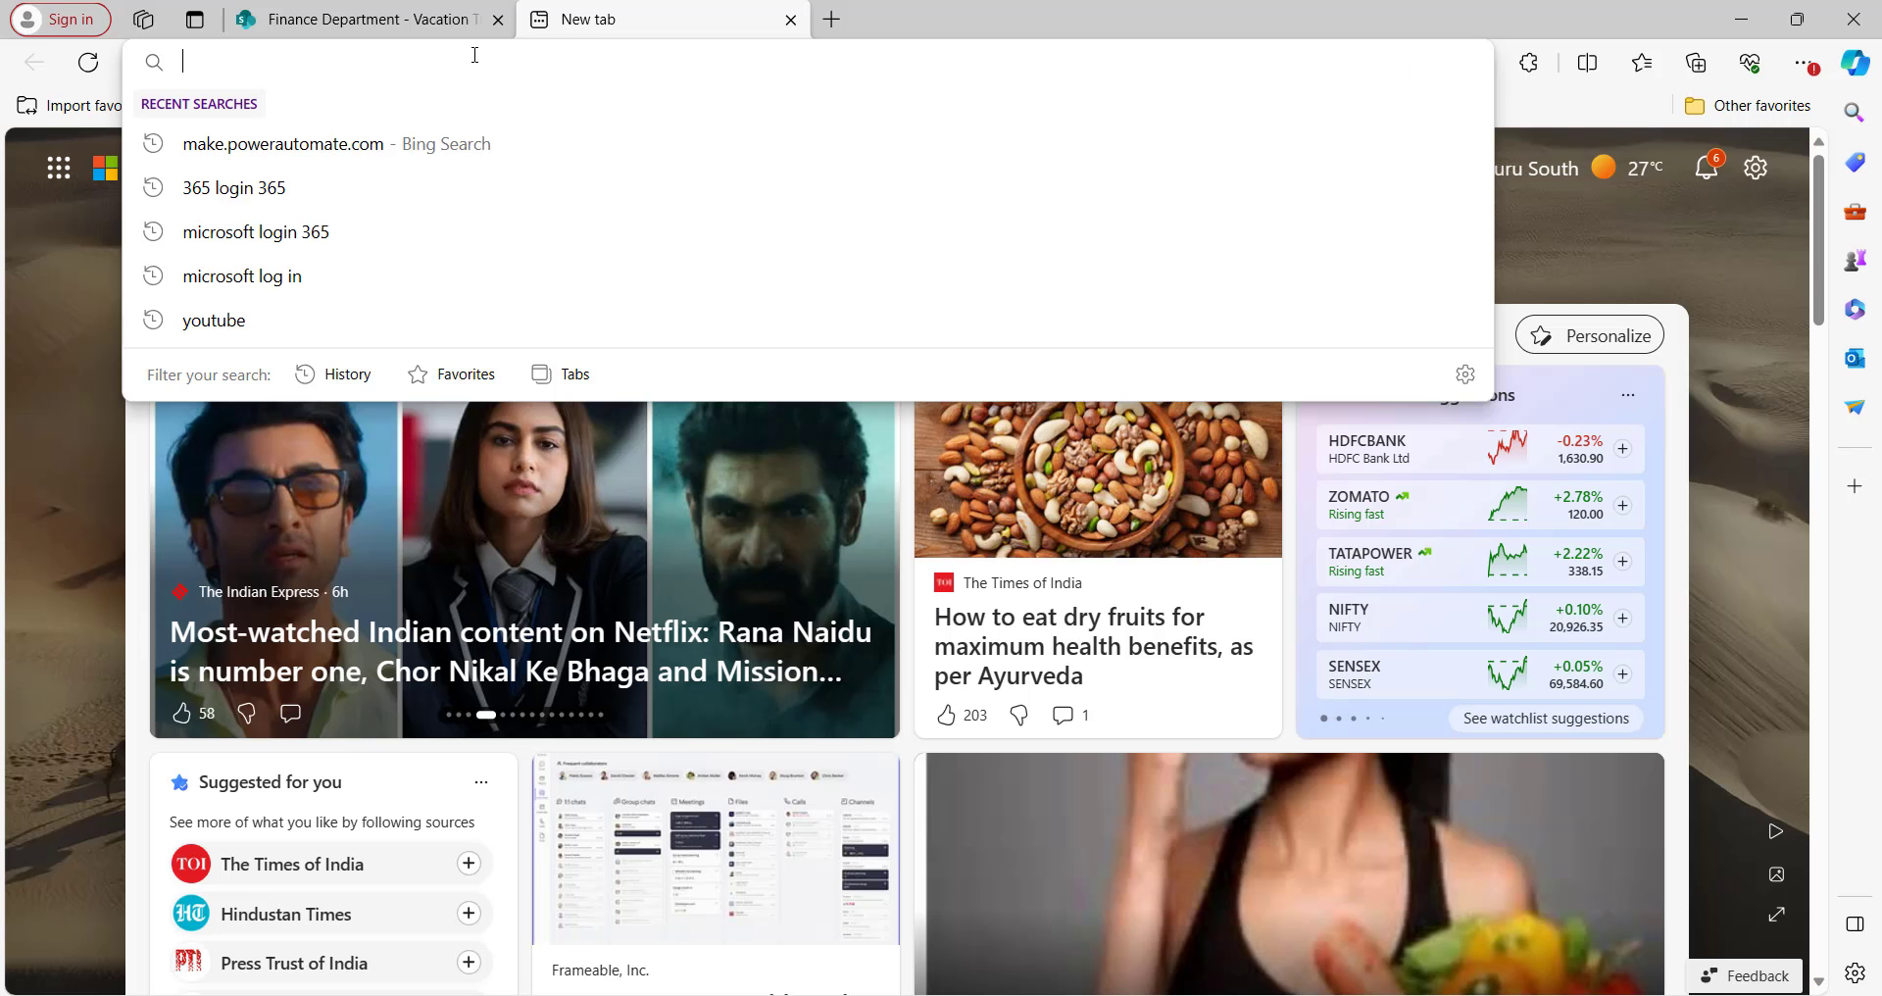
# Step: Open make.powerautomate.com in the new tab and check the Vacation Tracking Sheet list in SharePoint
pyautogui.write('m')
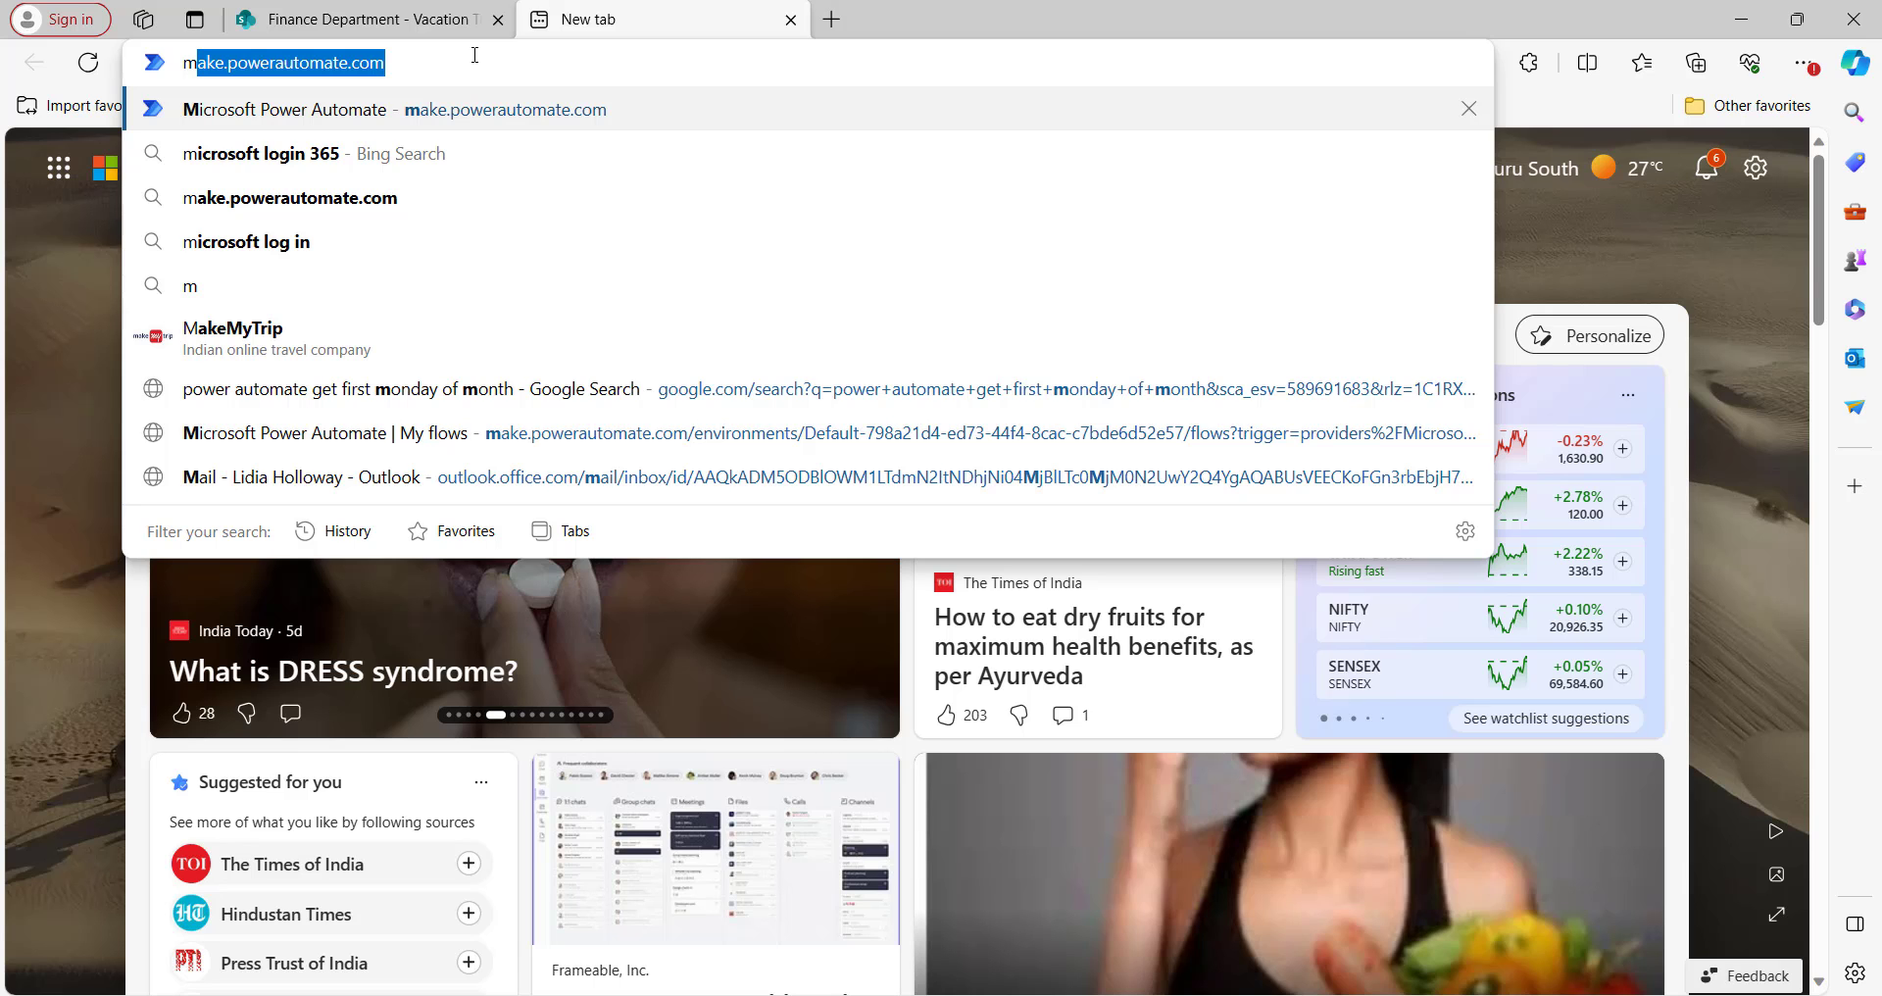
pyautogui.press('Return')
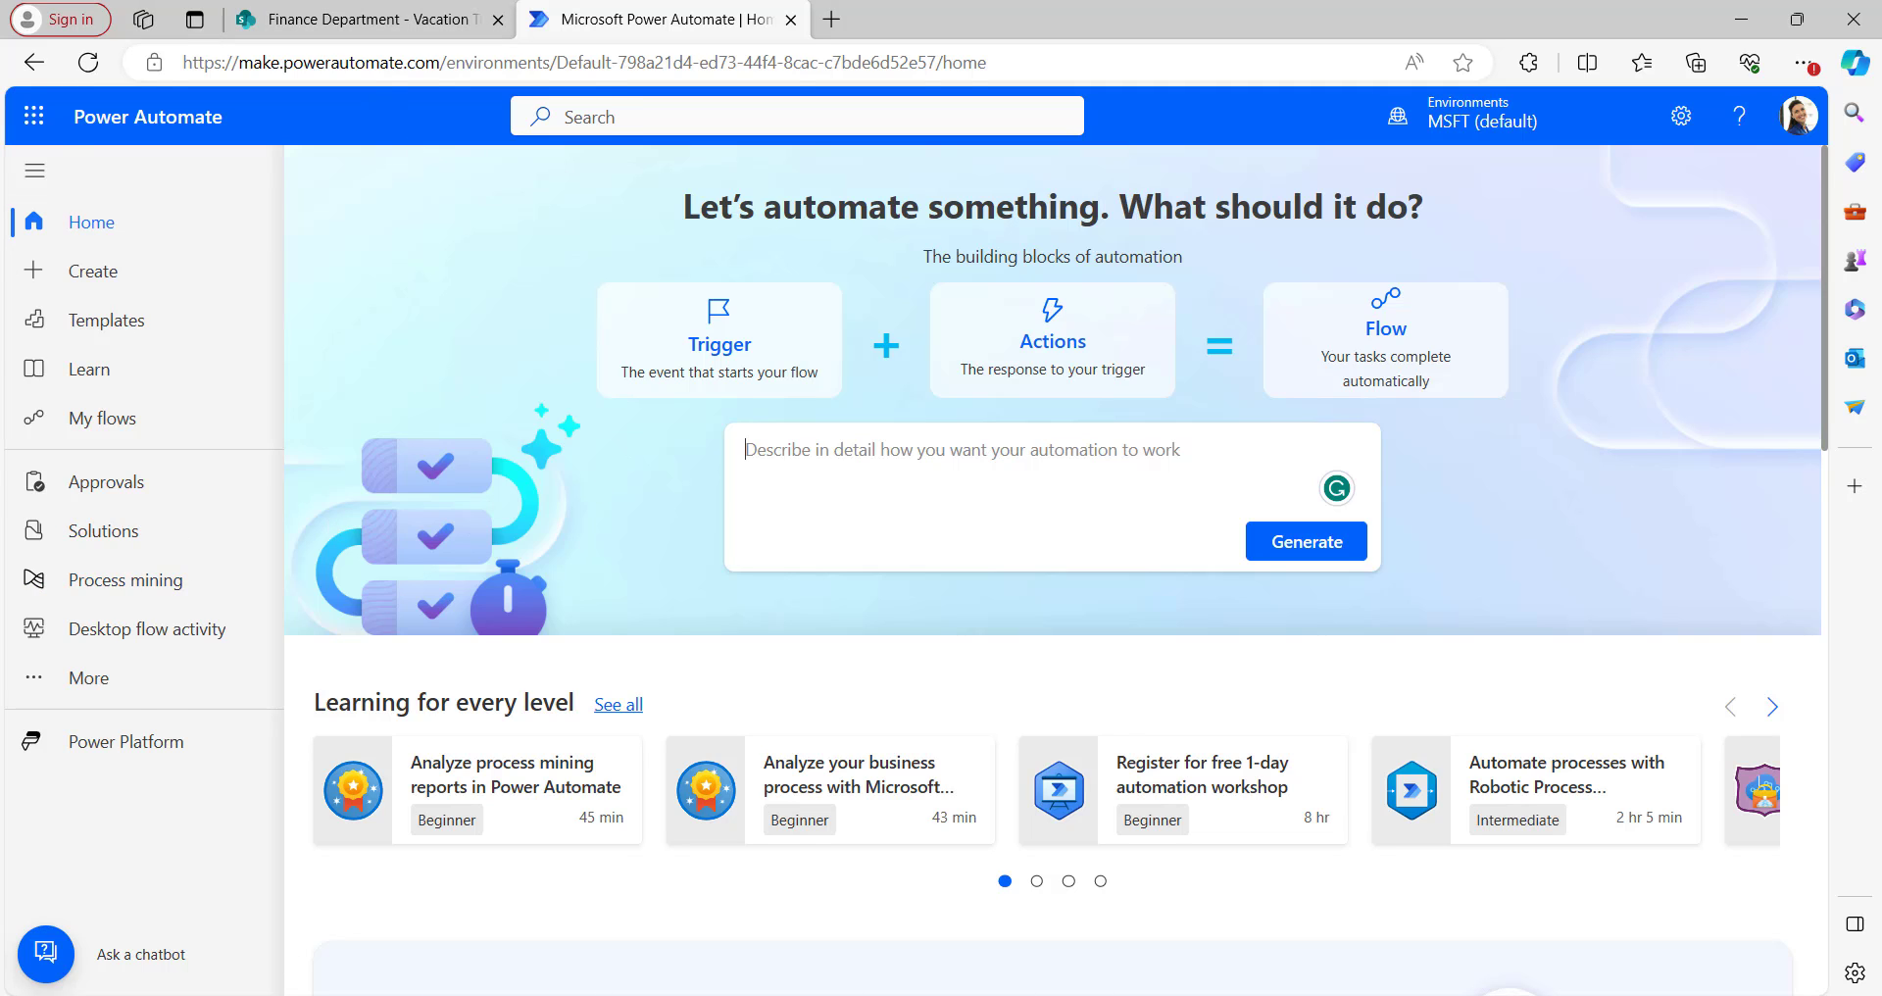
pyautogui.hotkey('ctrl', 'shift', 'Tab')
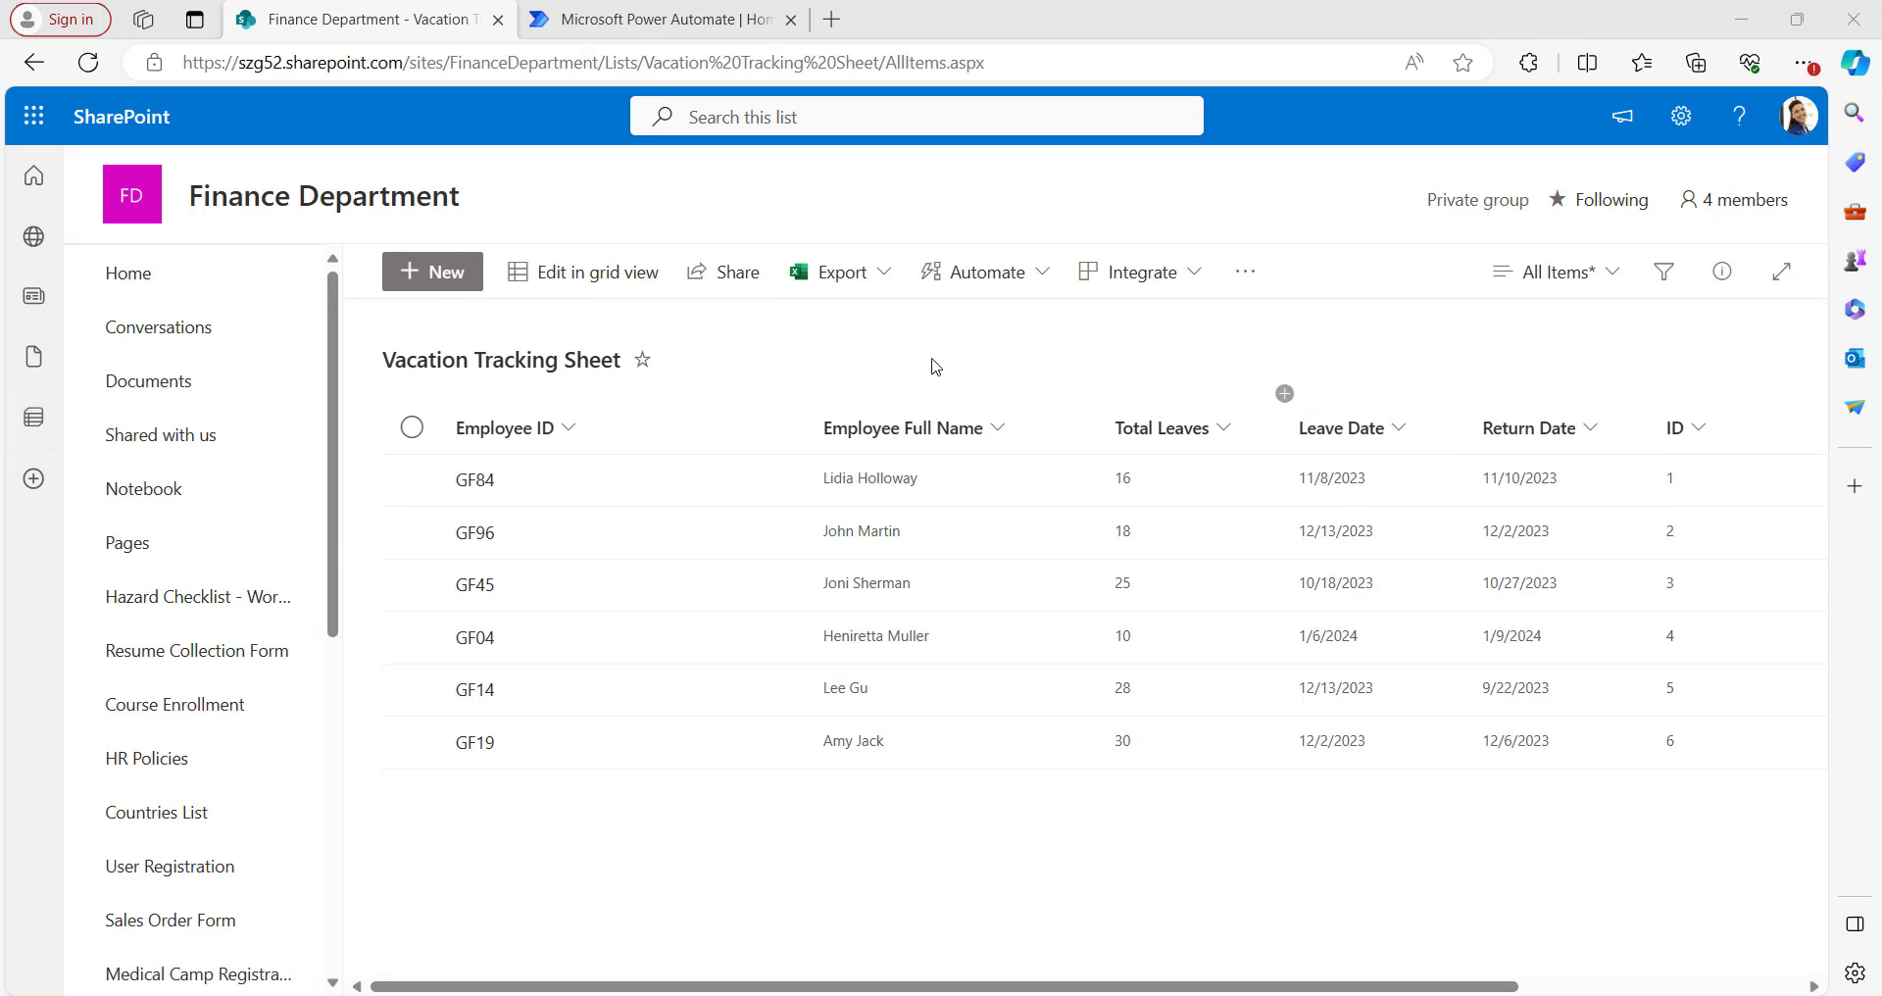
pyautogui.click(645, 22)
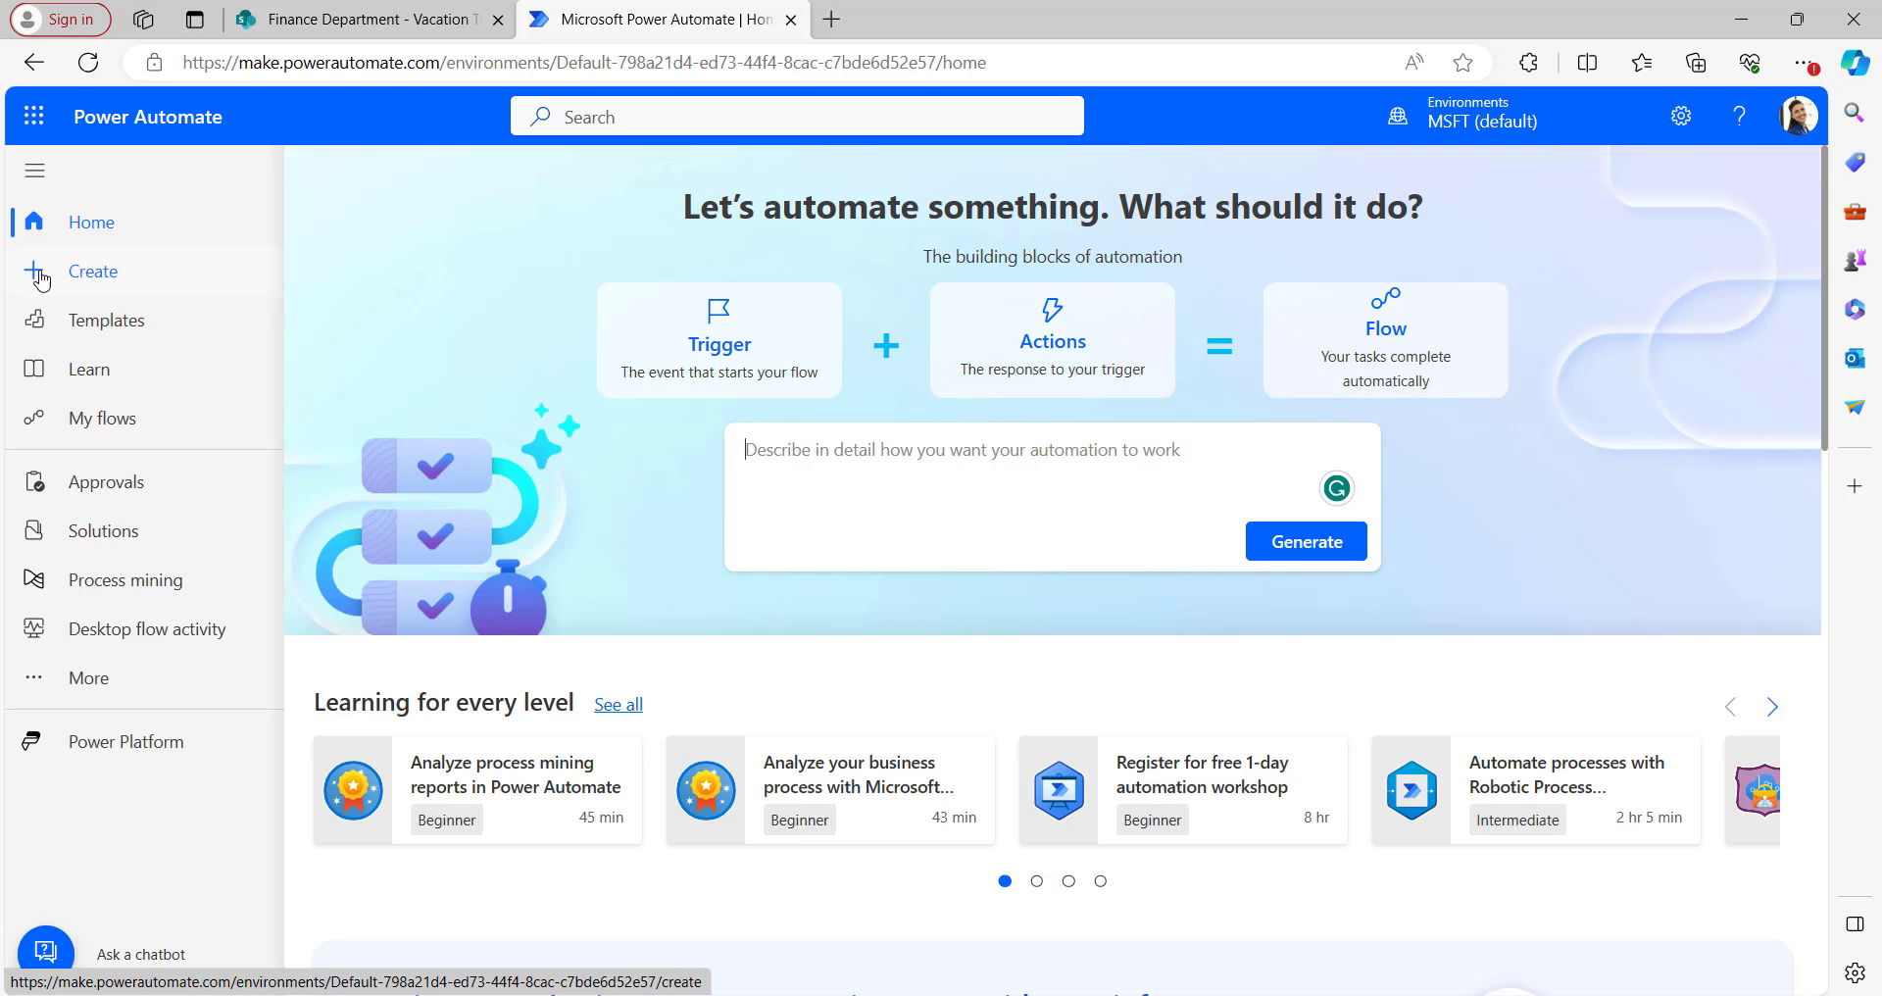
# Step: Create an automated cloud flow named "Power Automate Get Items Filter Query Date Examples" with SharePoint's "When an item is created or modified" trigger
pyautogui.click(93, 282)
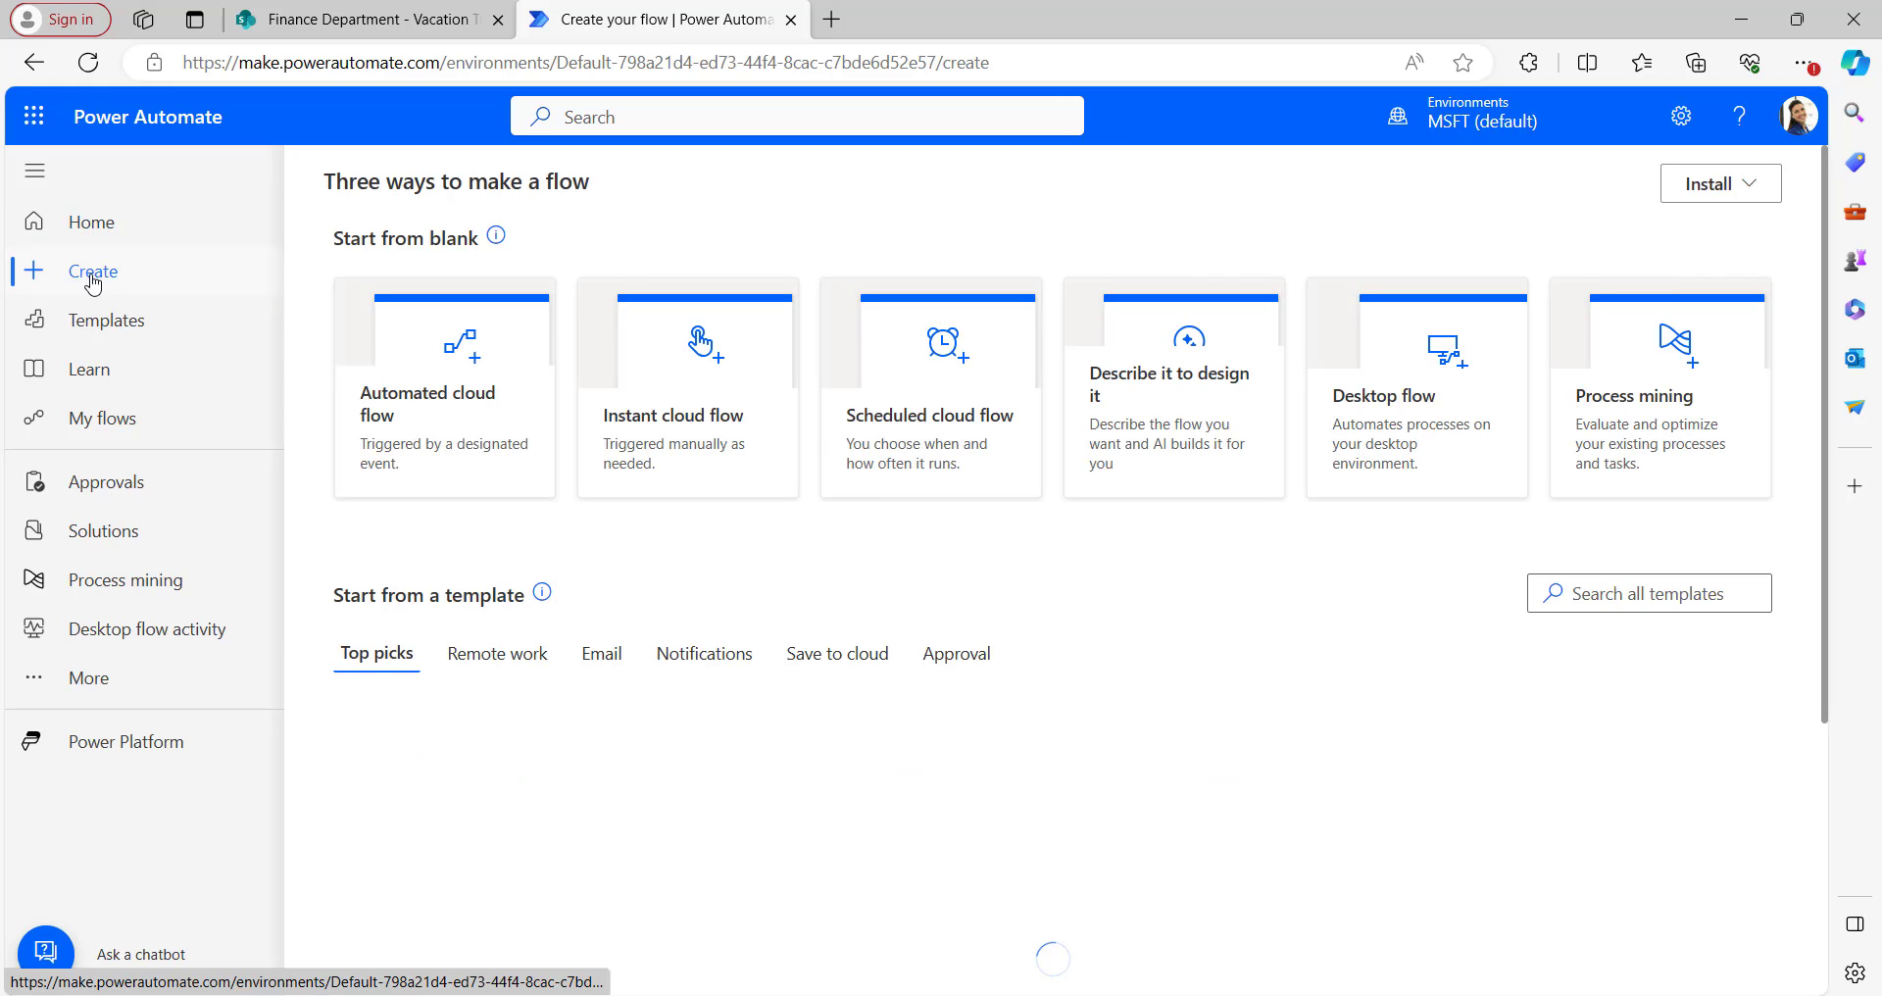
pyautogui.click(402, 404)
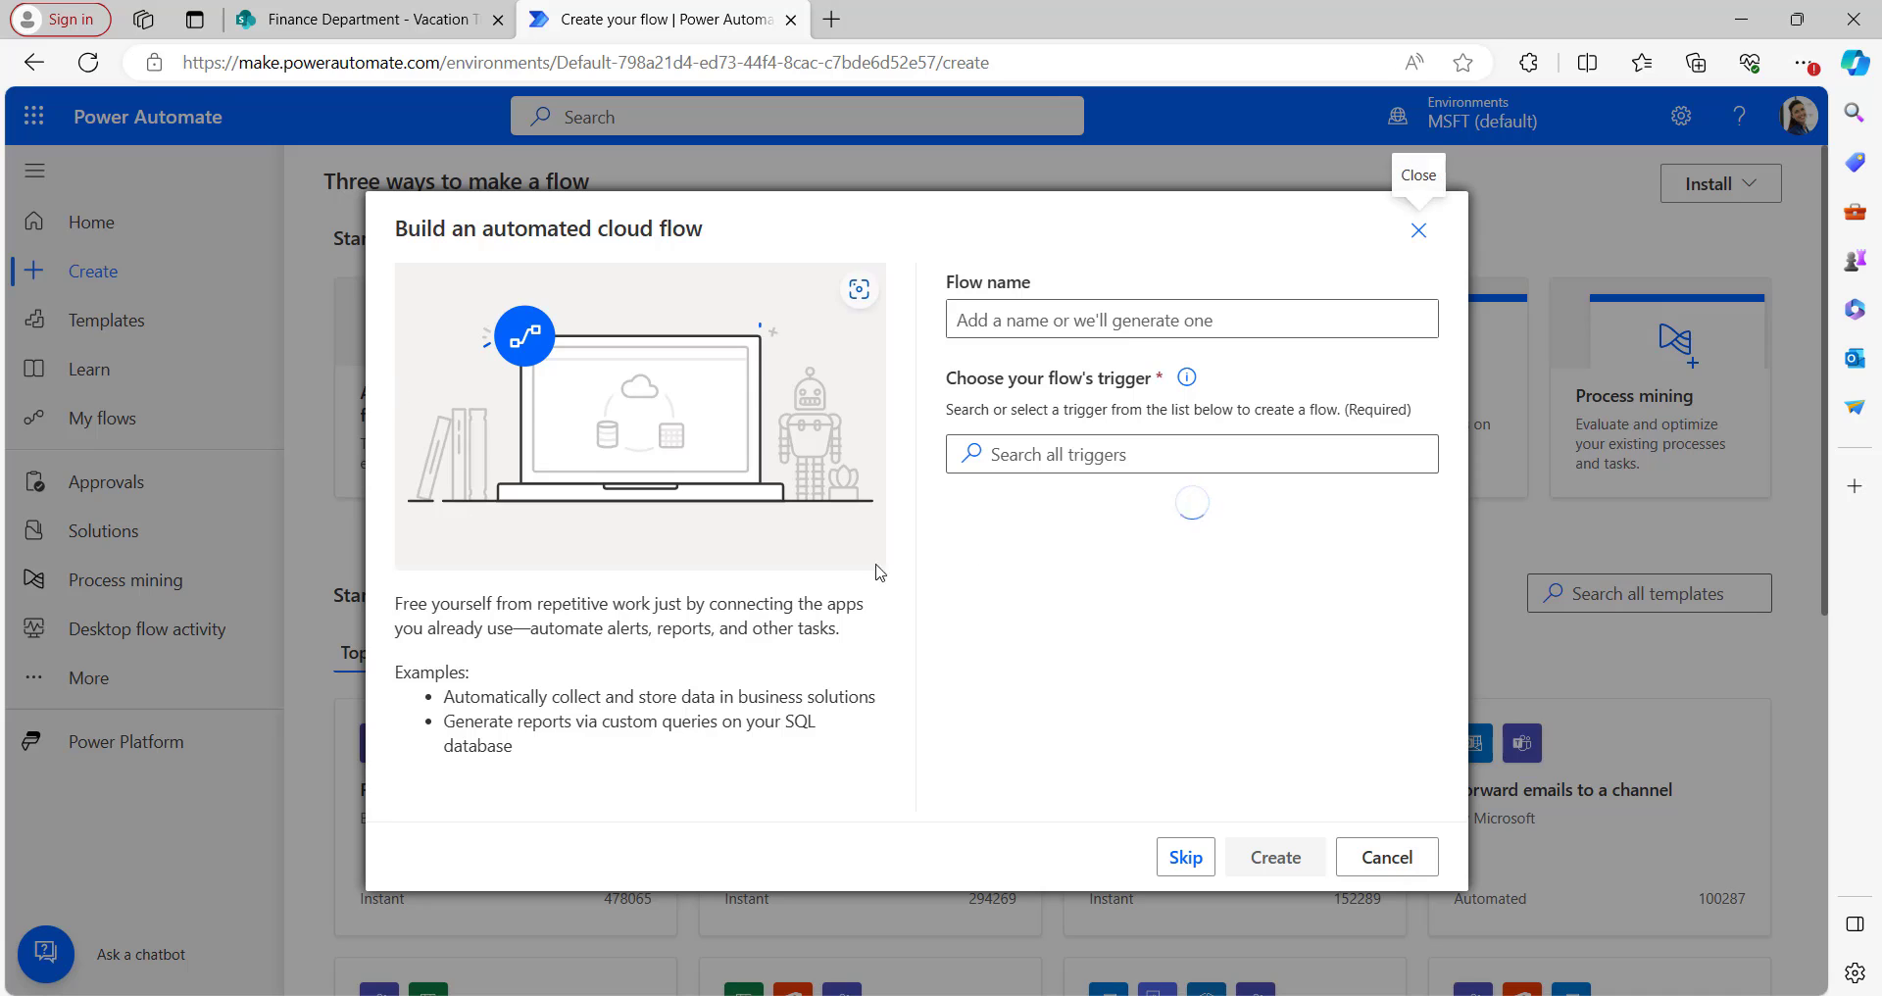
pyautogui.click(977, 649)
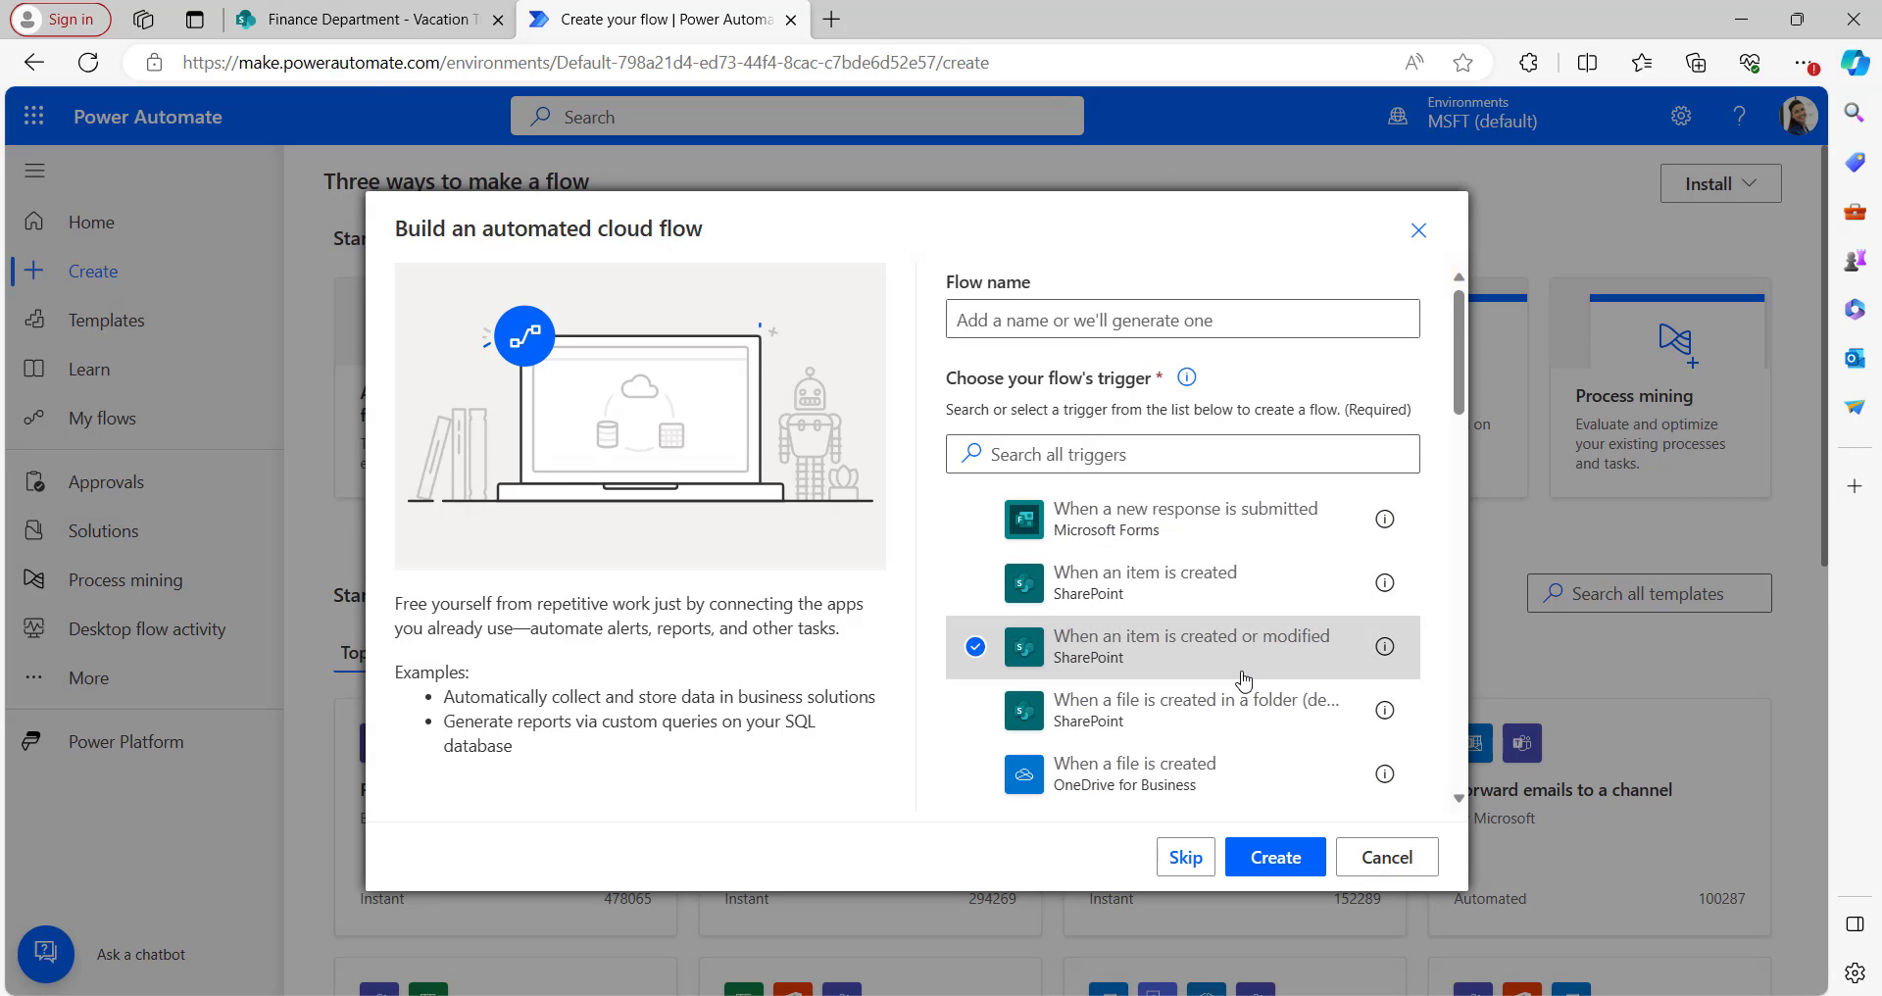
pyautogui.click(1041, 316)
pyautogui.write('Power Automate Get Items Filter Query Date Examples')
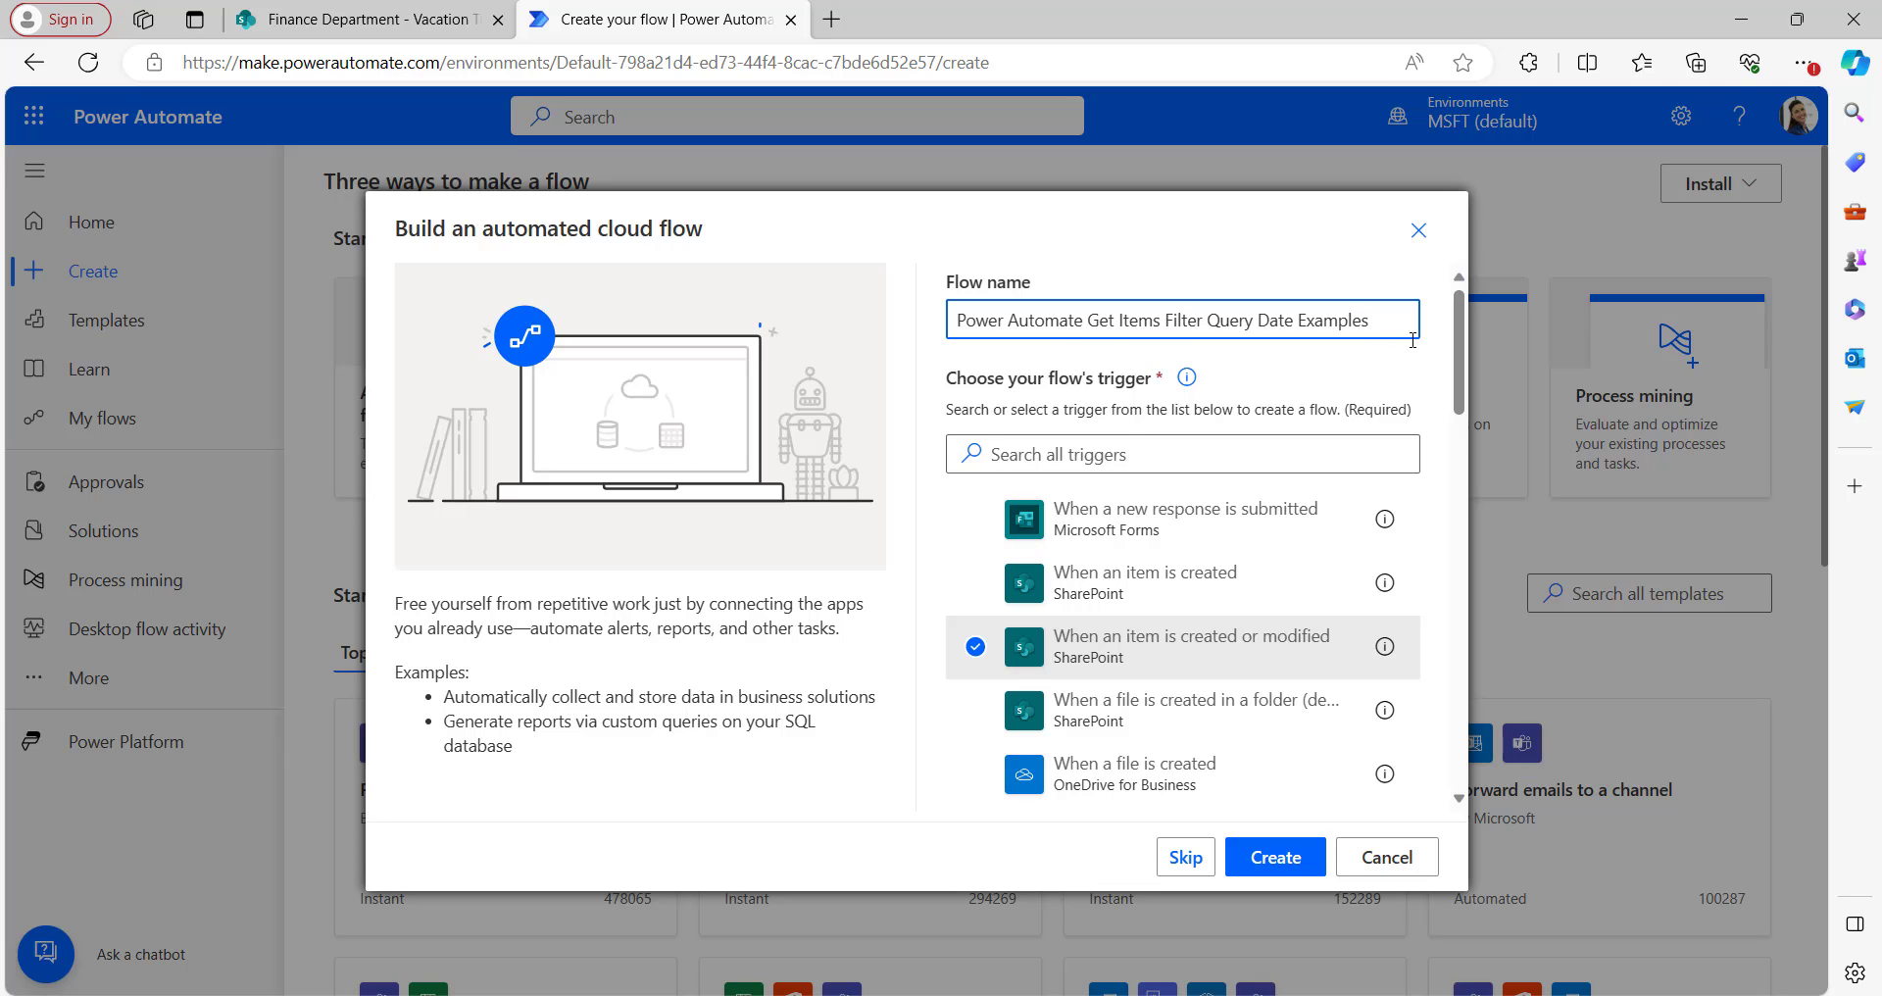
pyautogui.click(1266, 860)
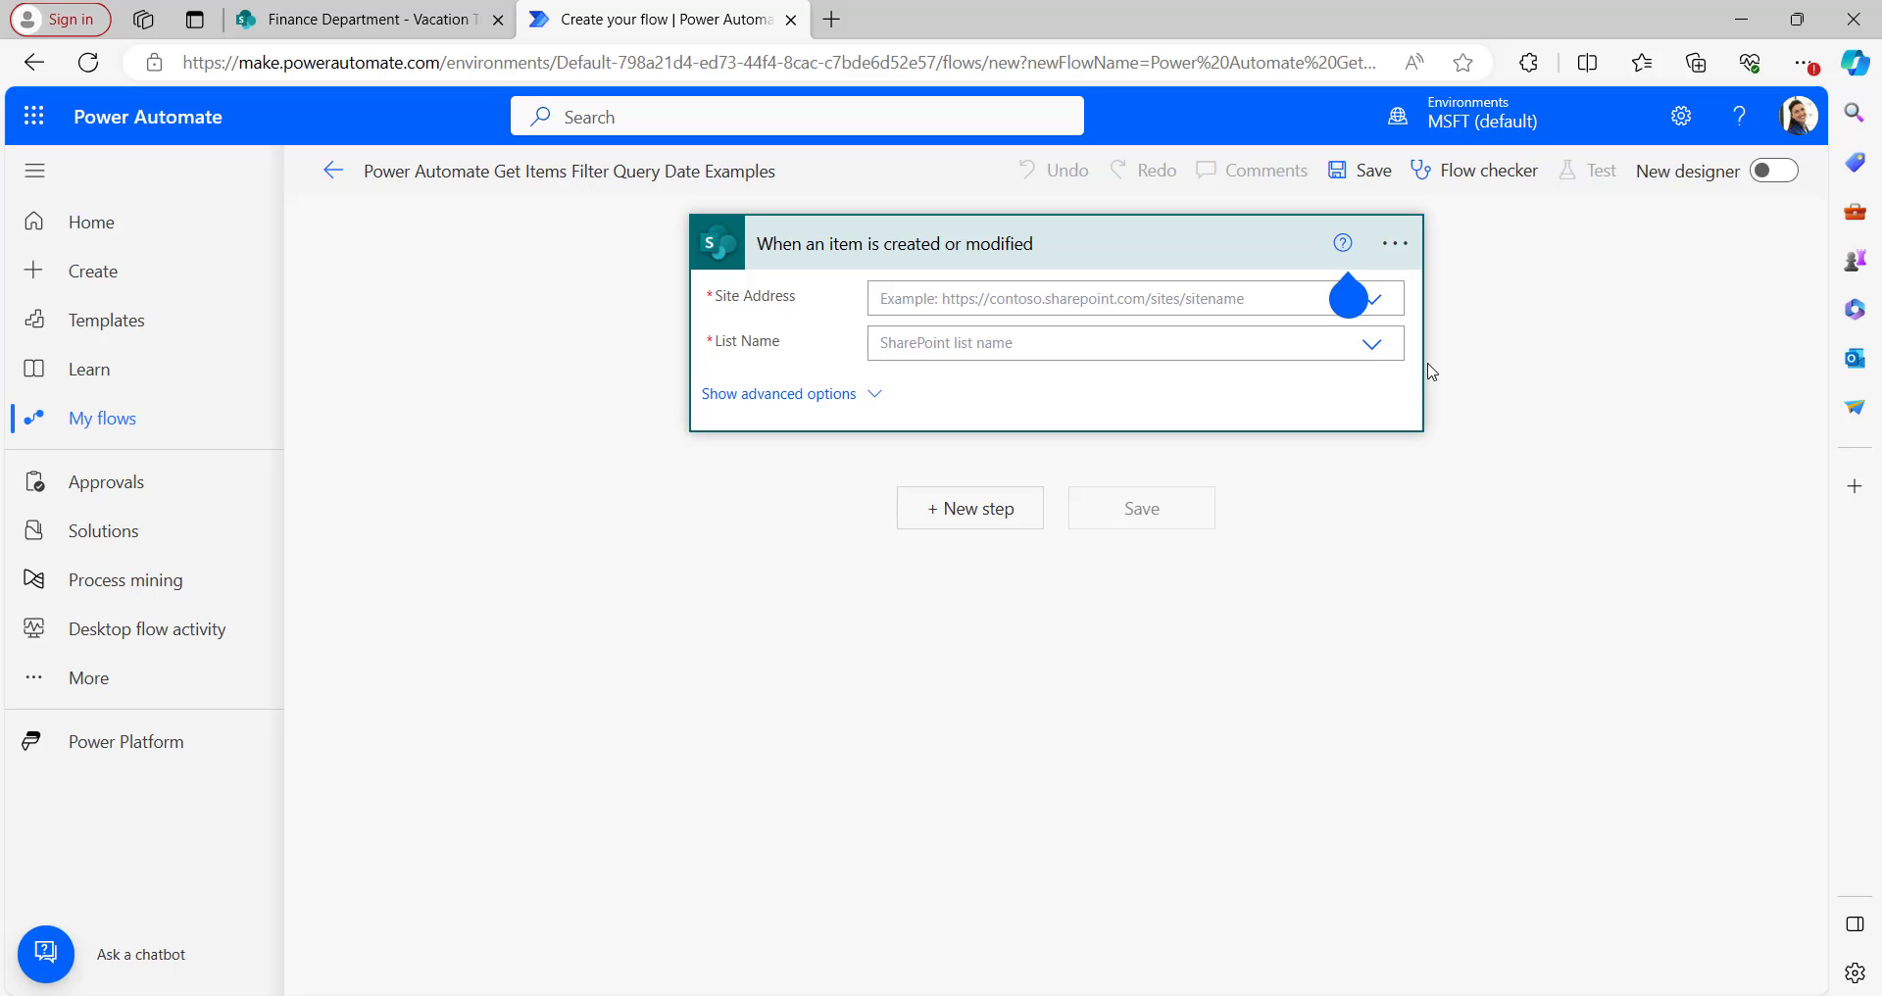
# Step: Set the trigger's site address to Finance Department and its list name to Vacation Tracking Sheet
pyautogui.click(1371, 298)
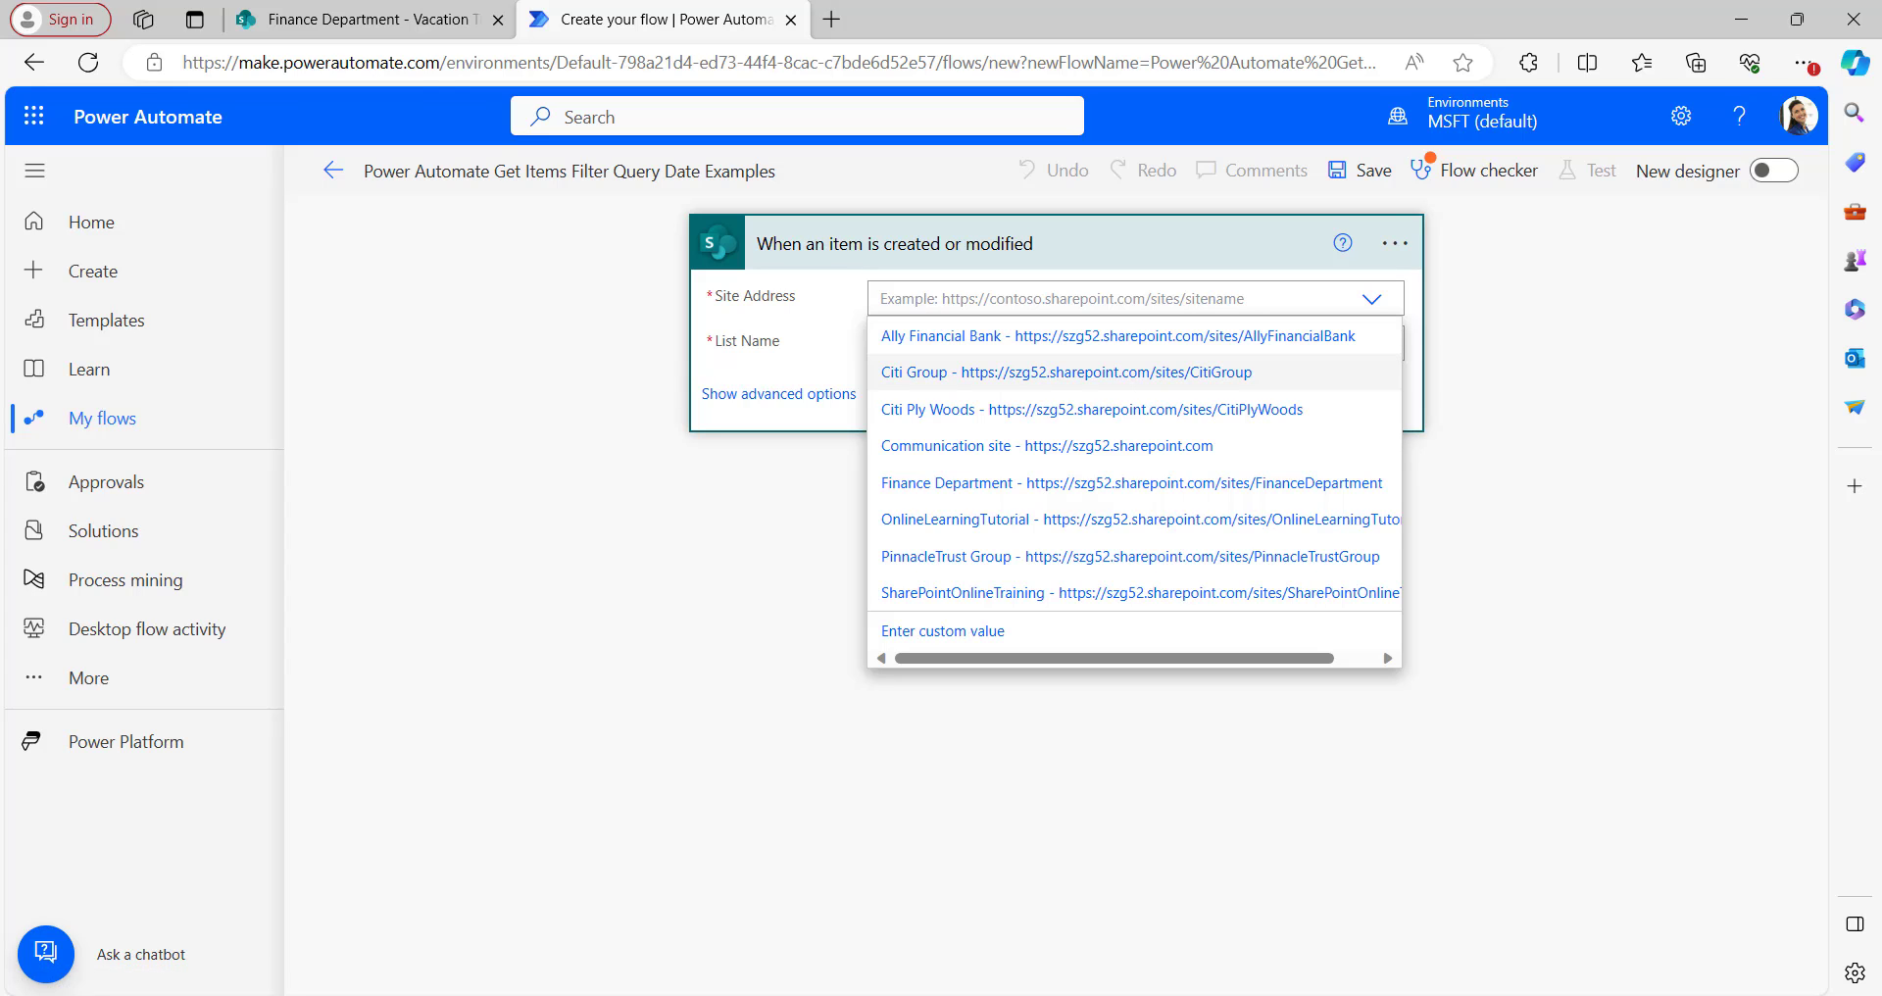
pyautogui.click(334, 19)
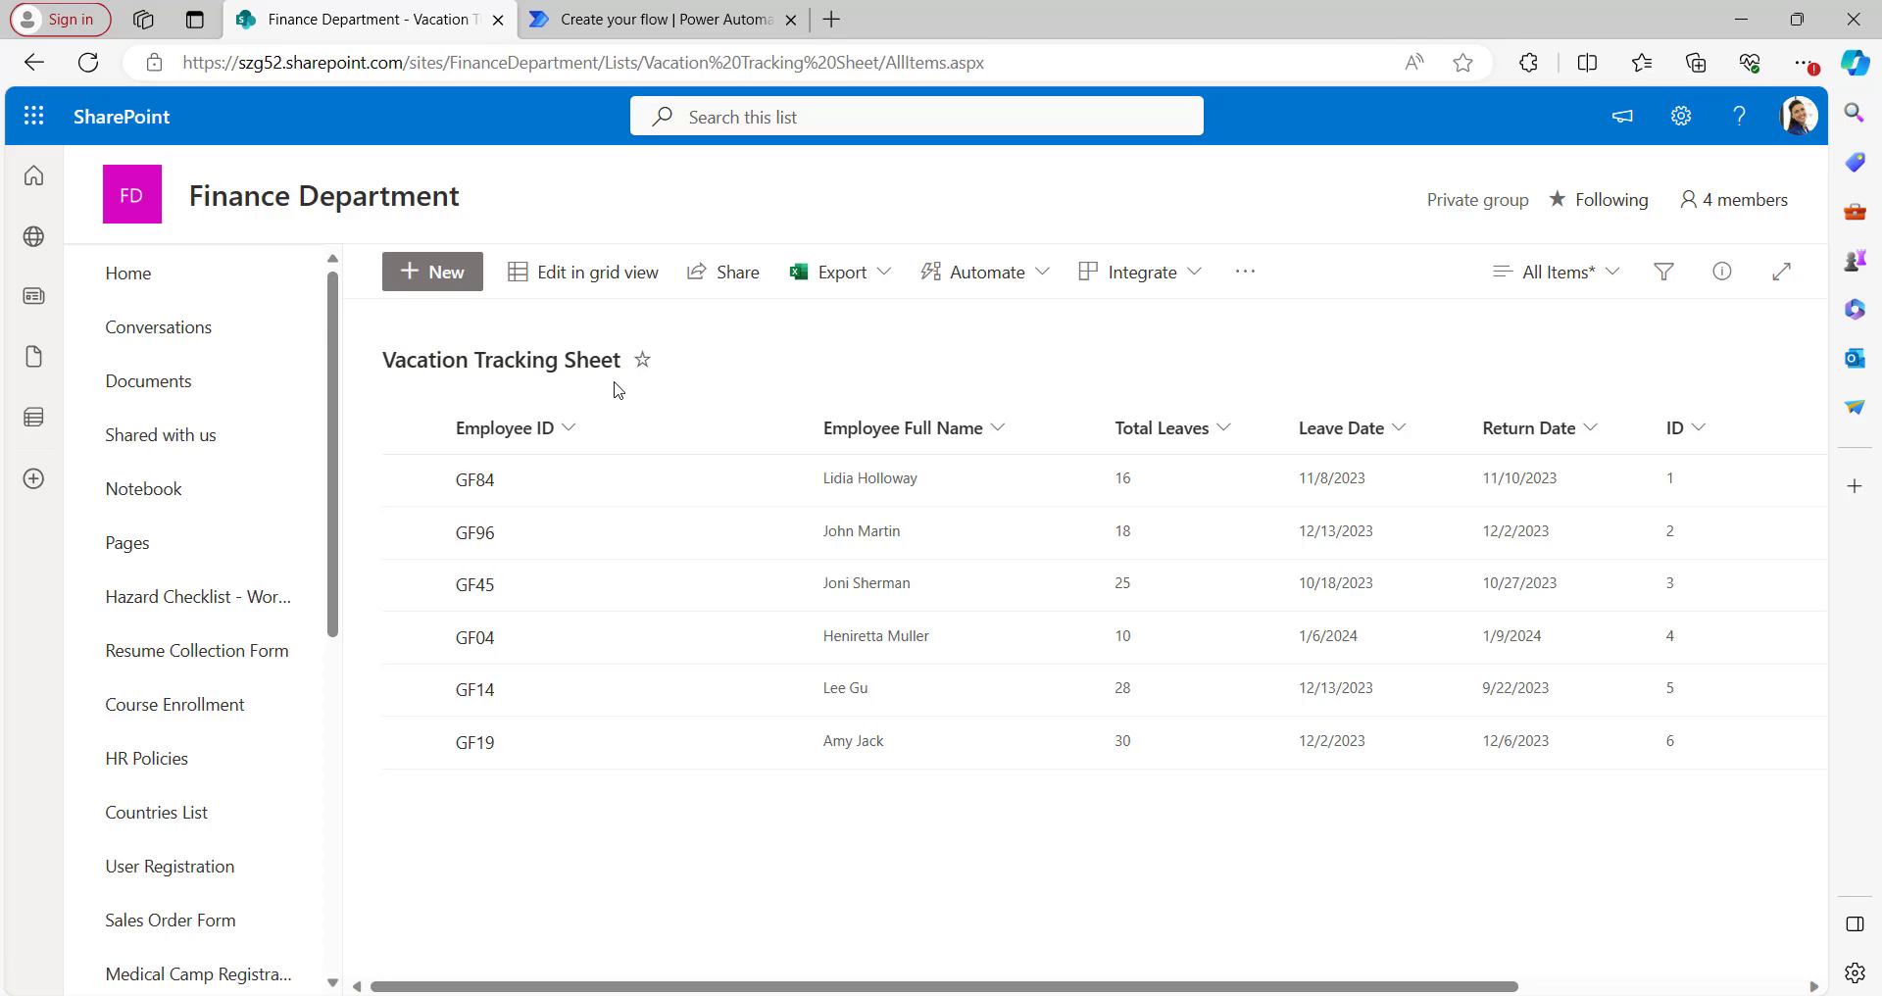
pyautogui.click(658, 20)
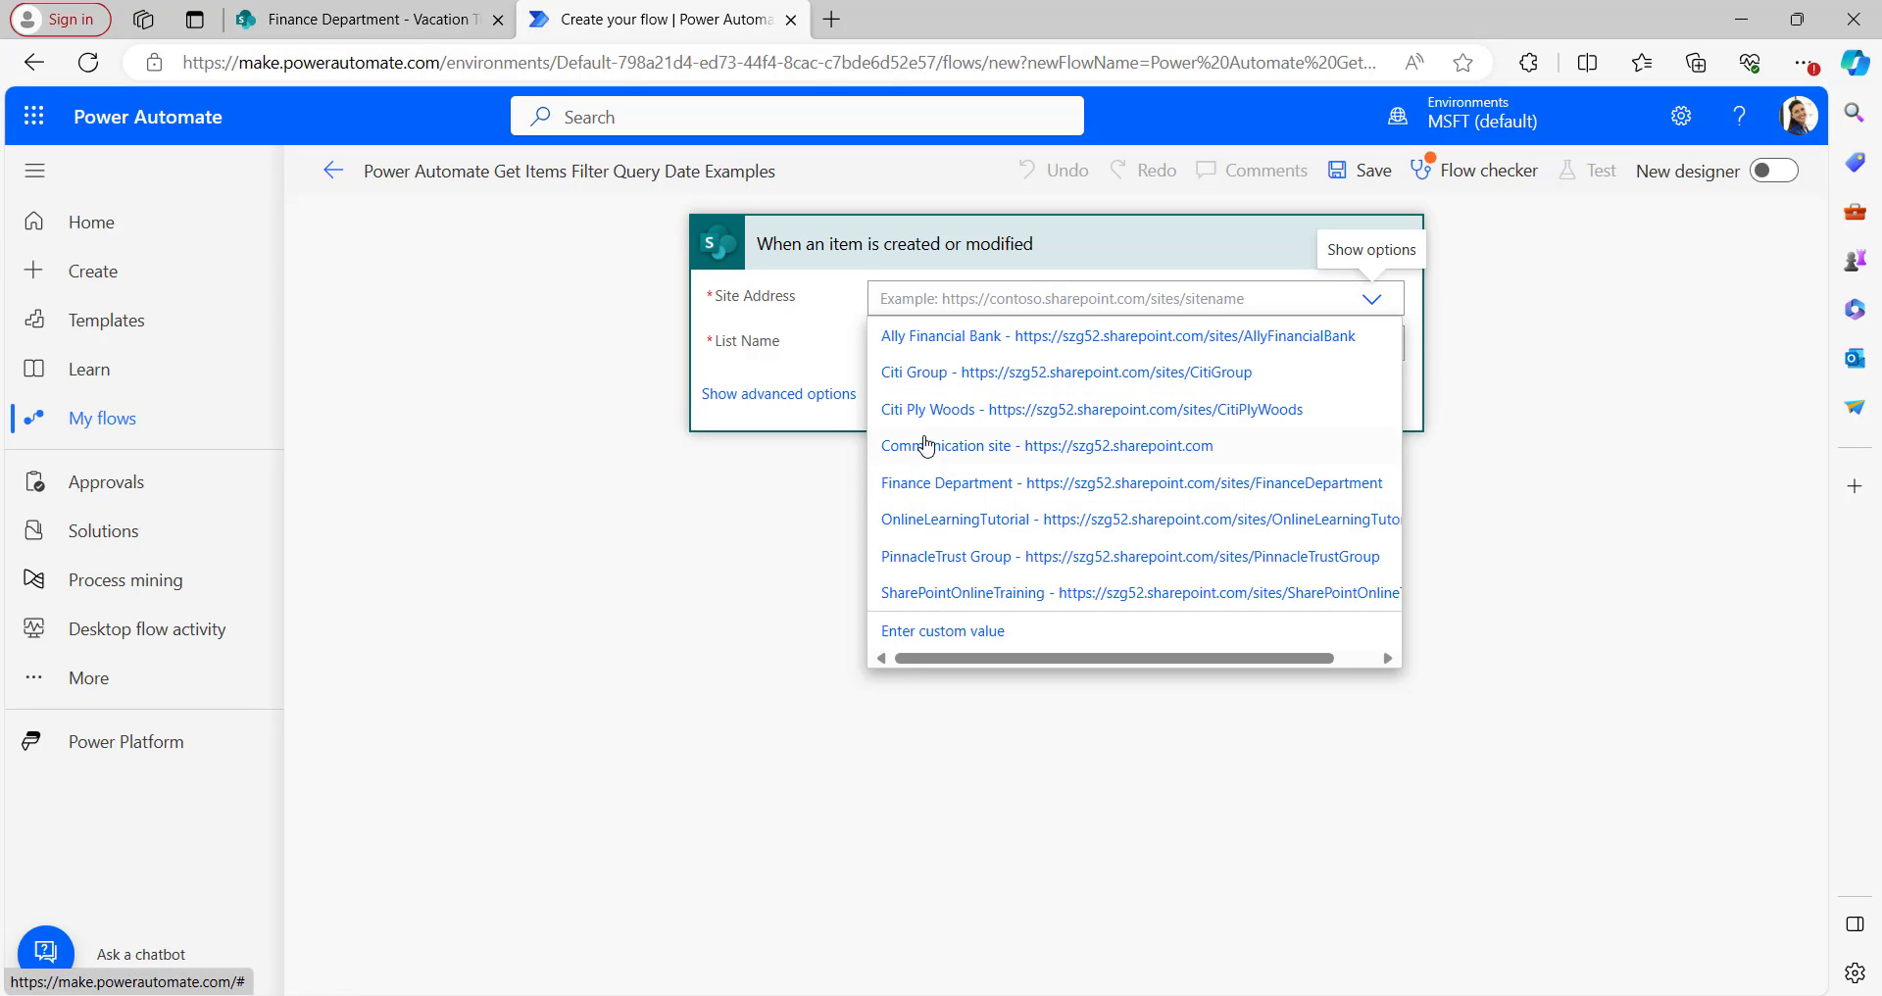
pyautogui.click(933, 485)
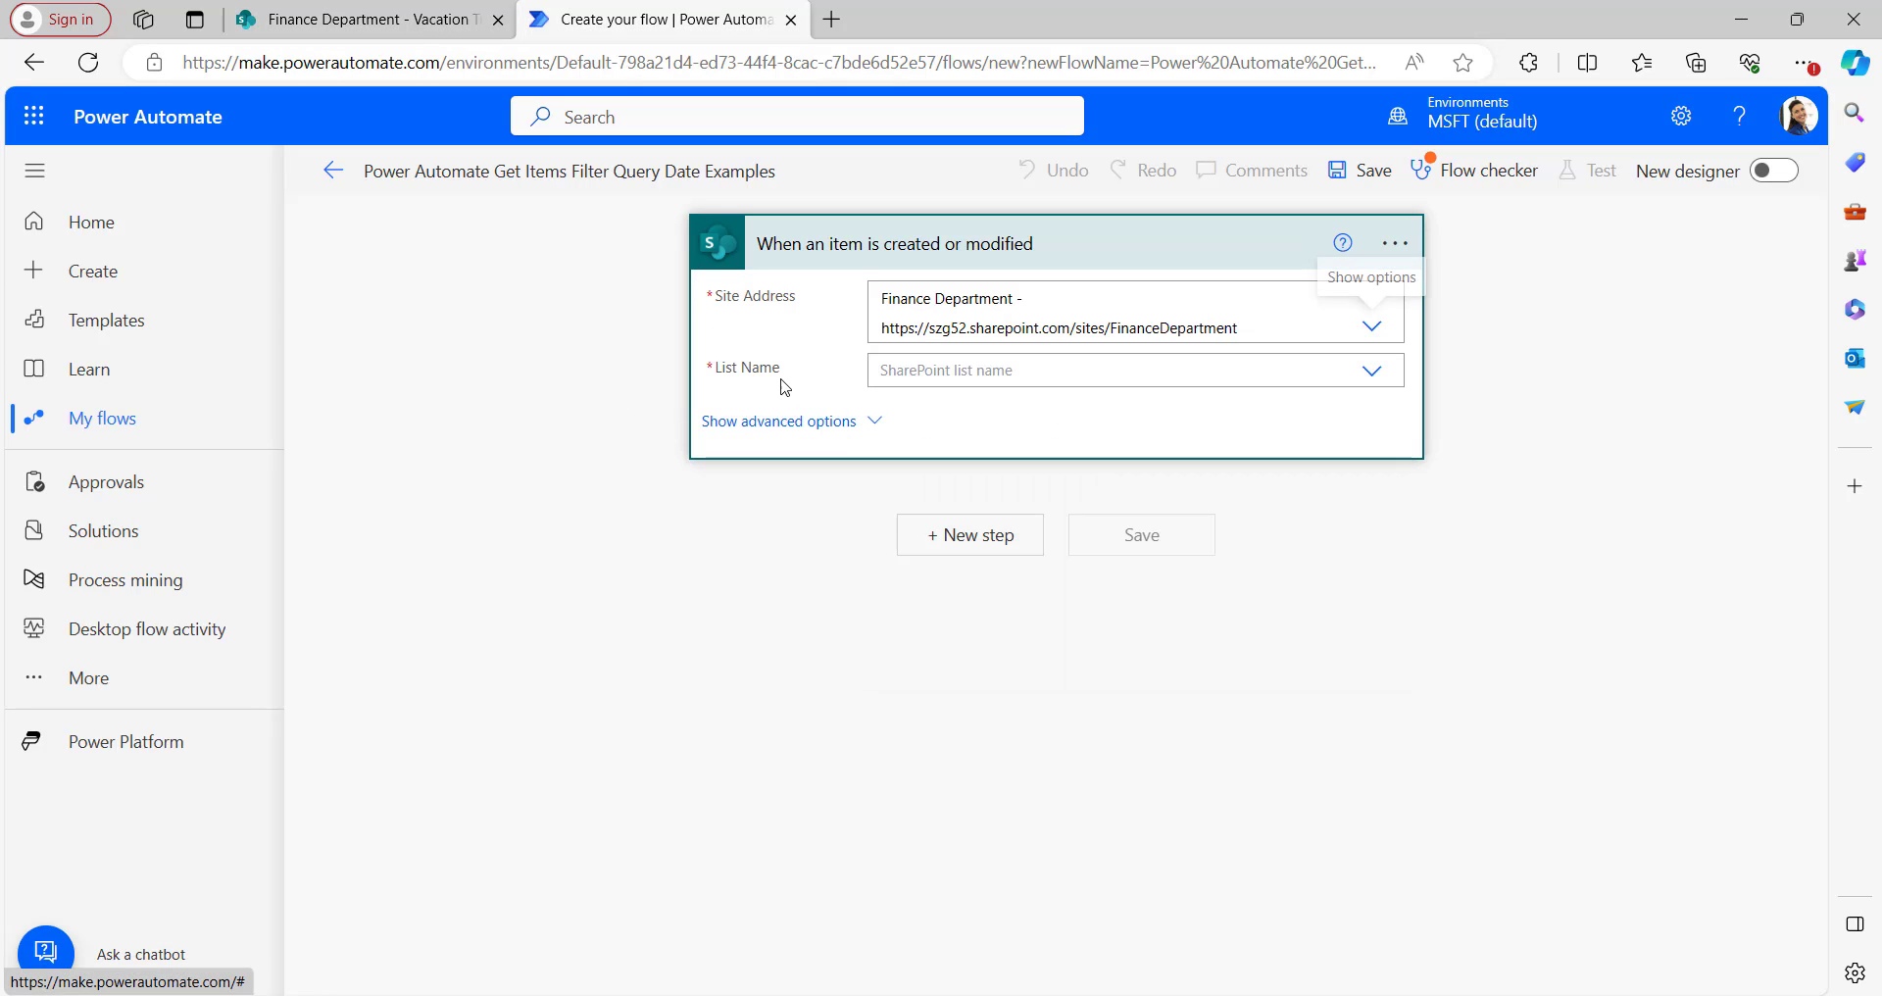
pyautogui.click(1371, 371)
pyautogui.click(956, 698)
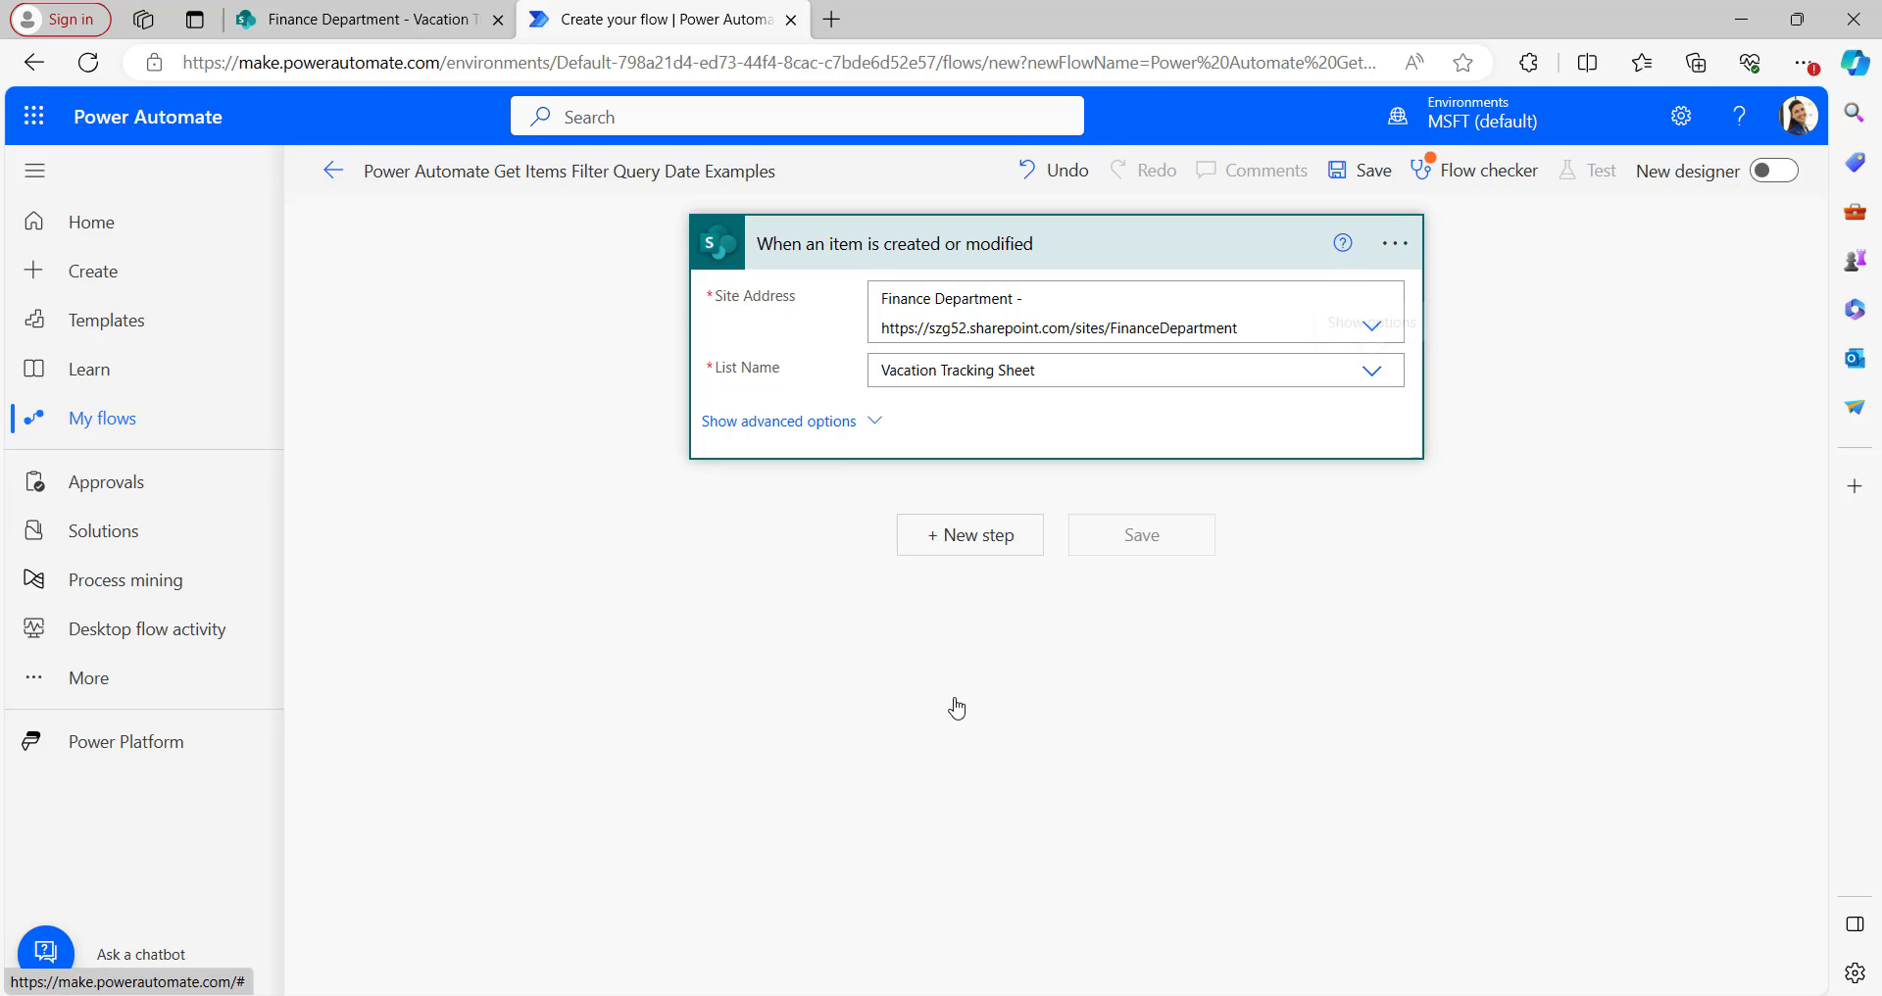
# Step: Add a SharePoint Get items action after the trigger
pyautogui.click(967, 533)
pyautogui.write('get')
pyautogui.click(740, 369)
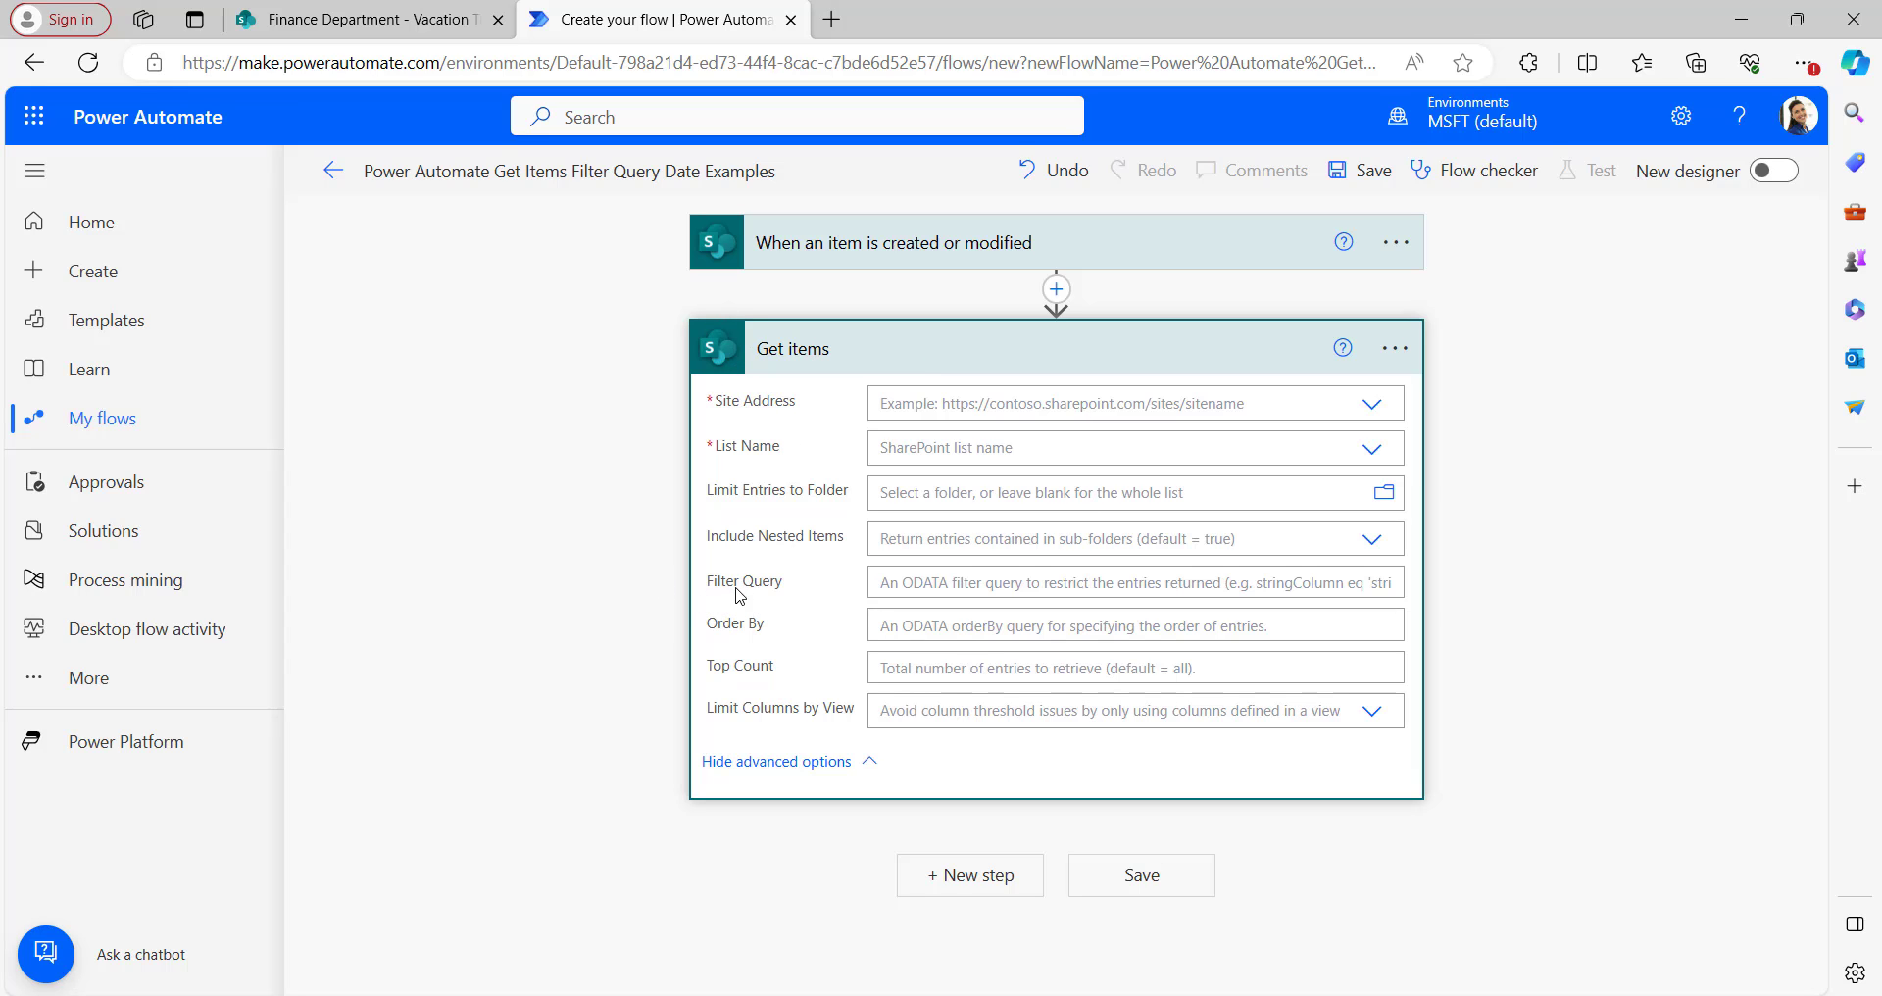
# Step: Point the Get items action at the Finance Department site and the Vacation Tracking Sheet list
pyautogui.hotkey('ctrl', 'shift', 'Tab')
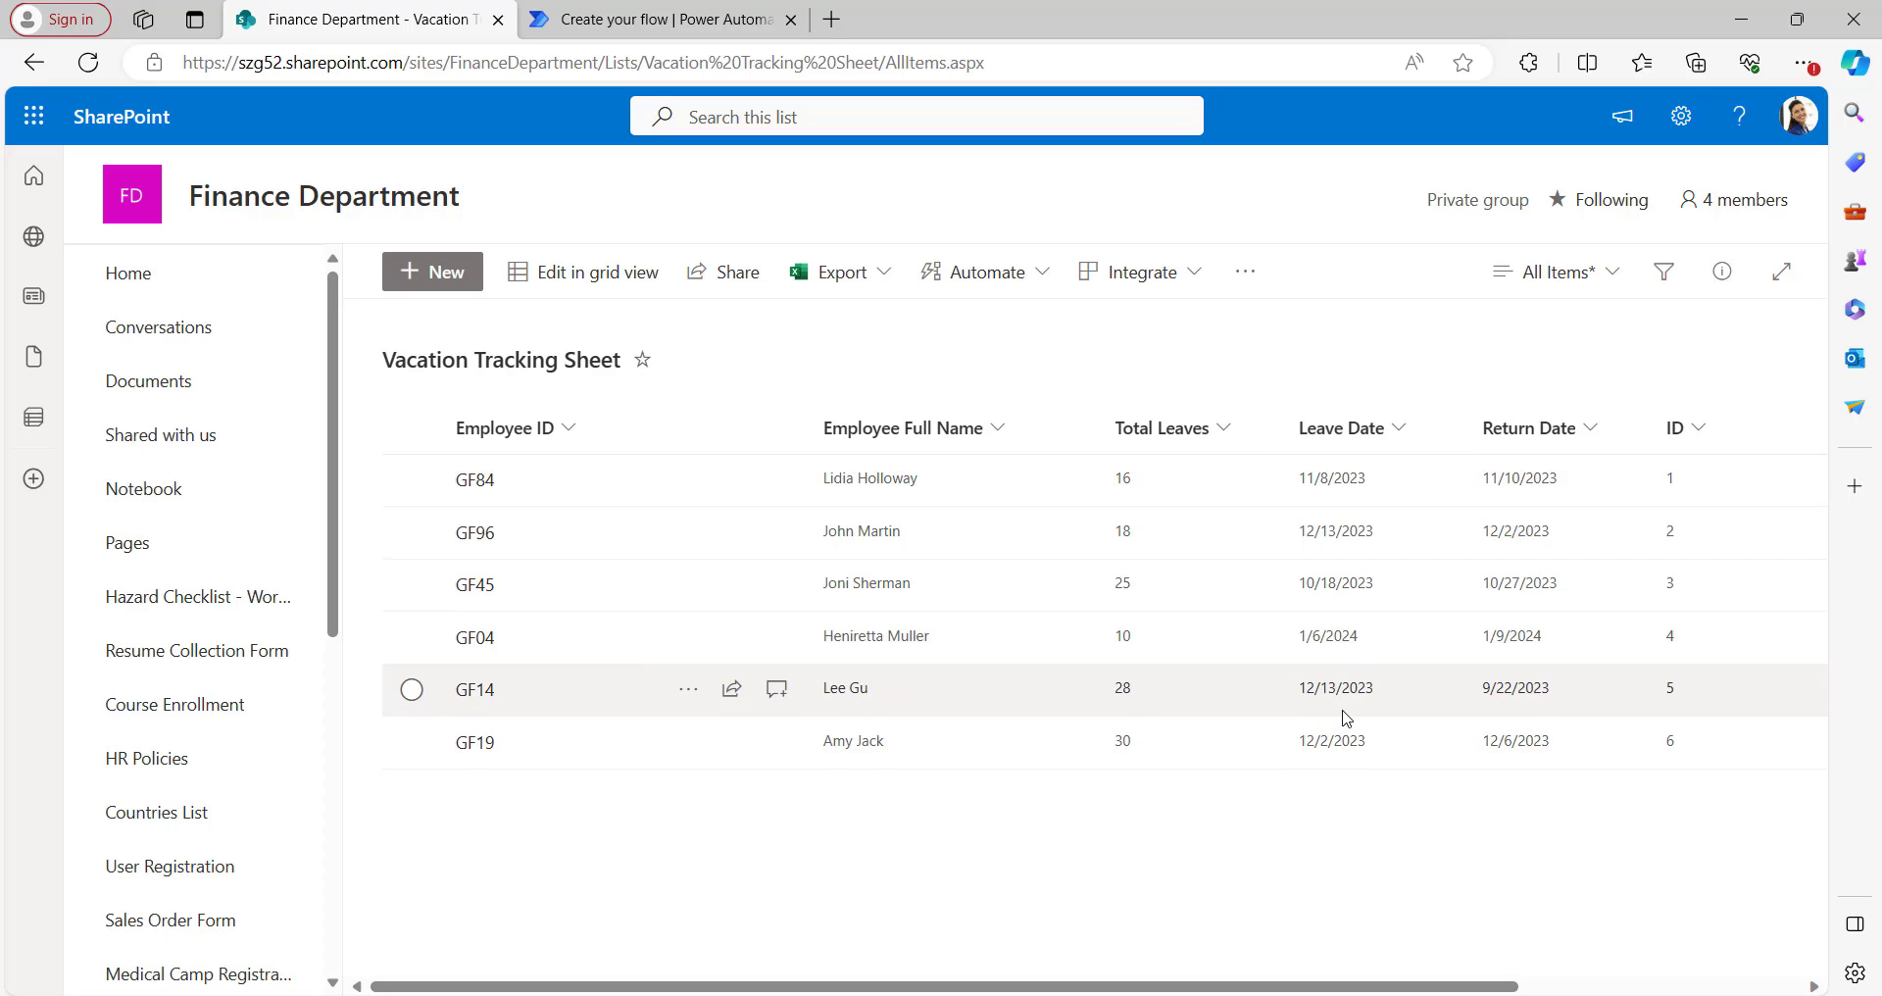
pyautogui.click(667, 22)
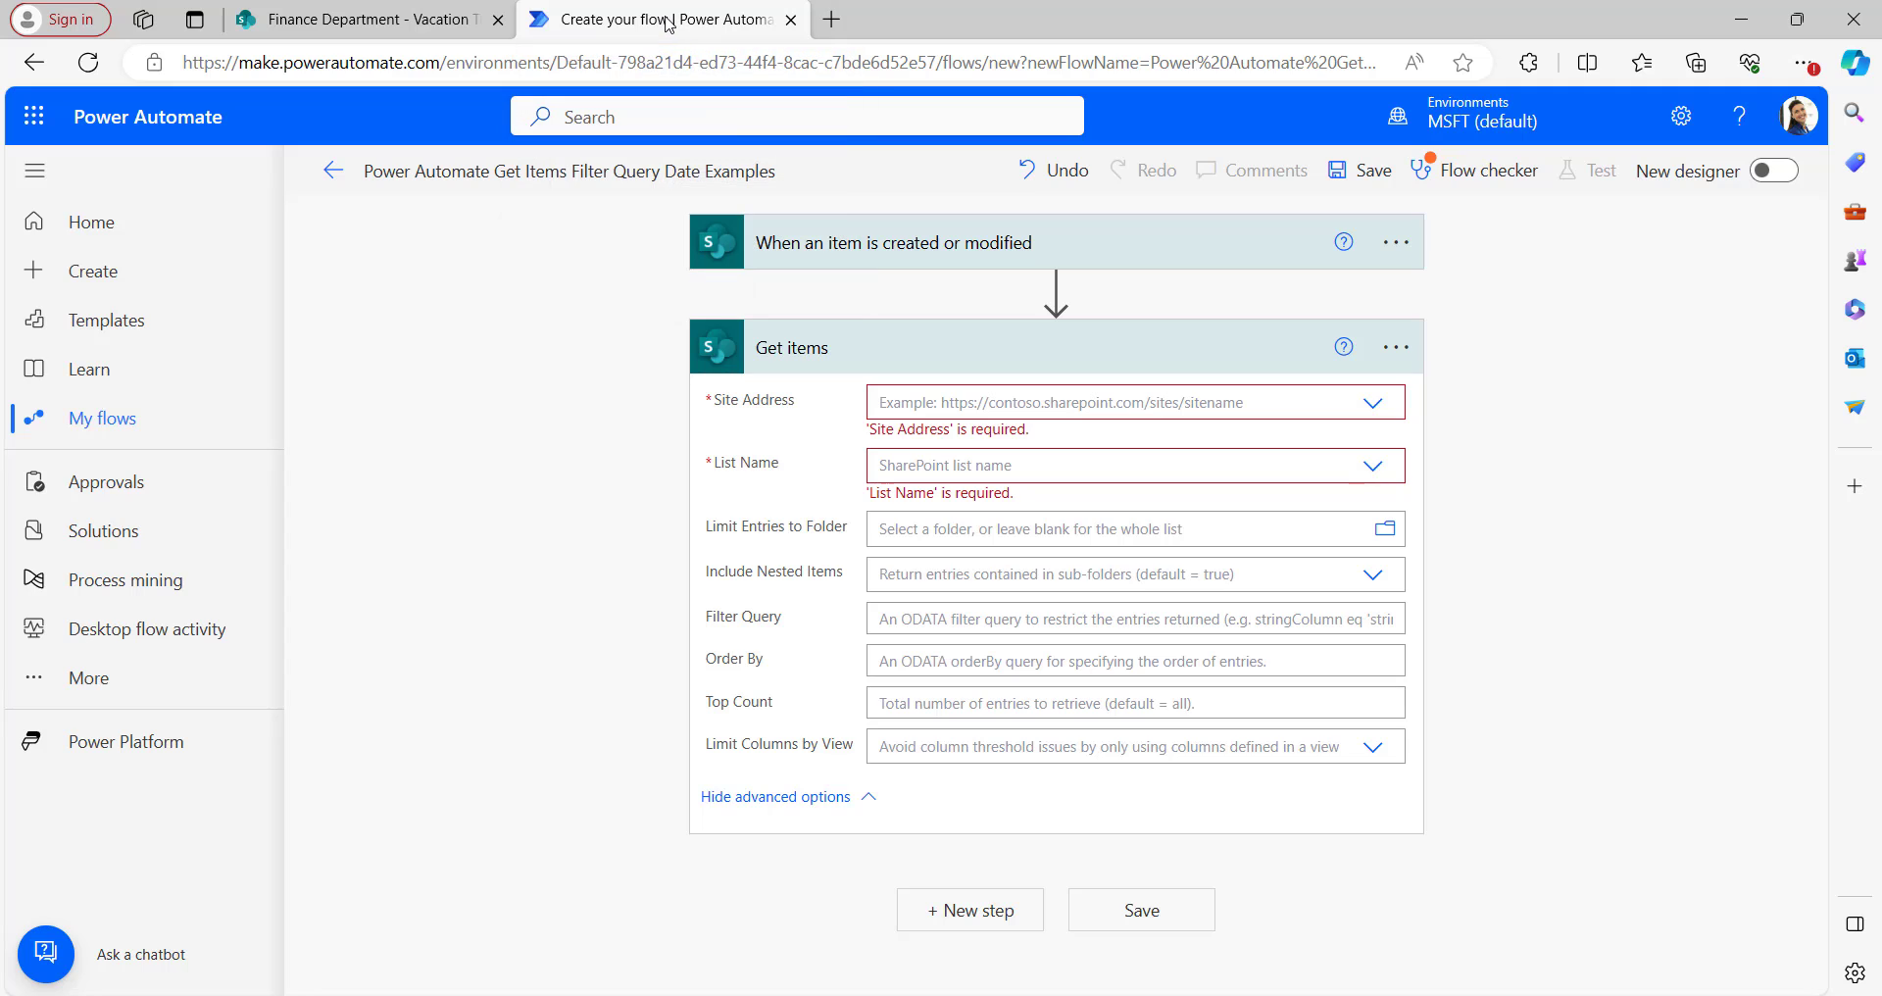
pyautogui.click(1369, 403)
pyautogui.click(1353, 432)
pyautogui.click(1377, 478)
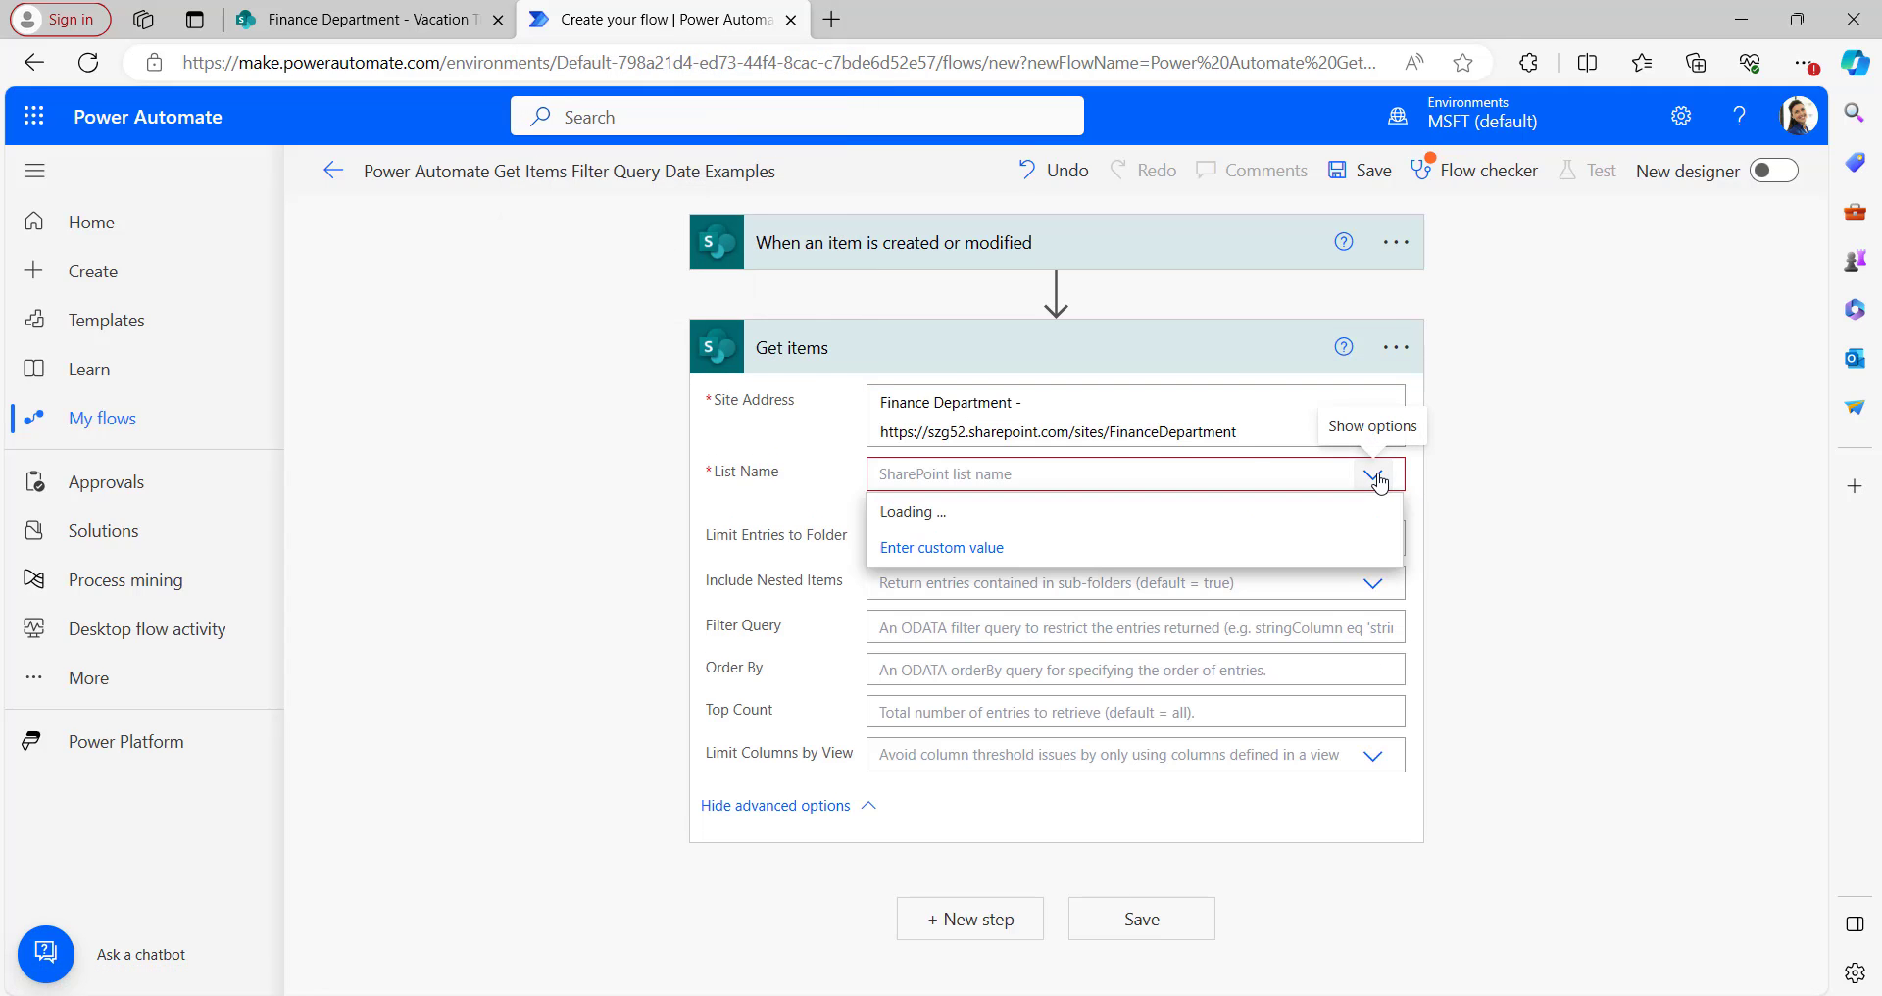
pyautogui.scroll(-3, 1142, 592)
pyautogui.click(1082, 920)
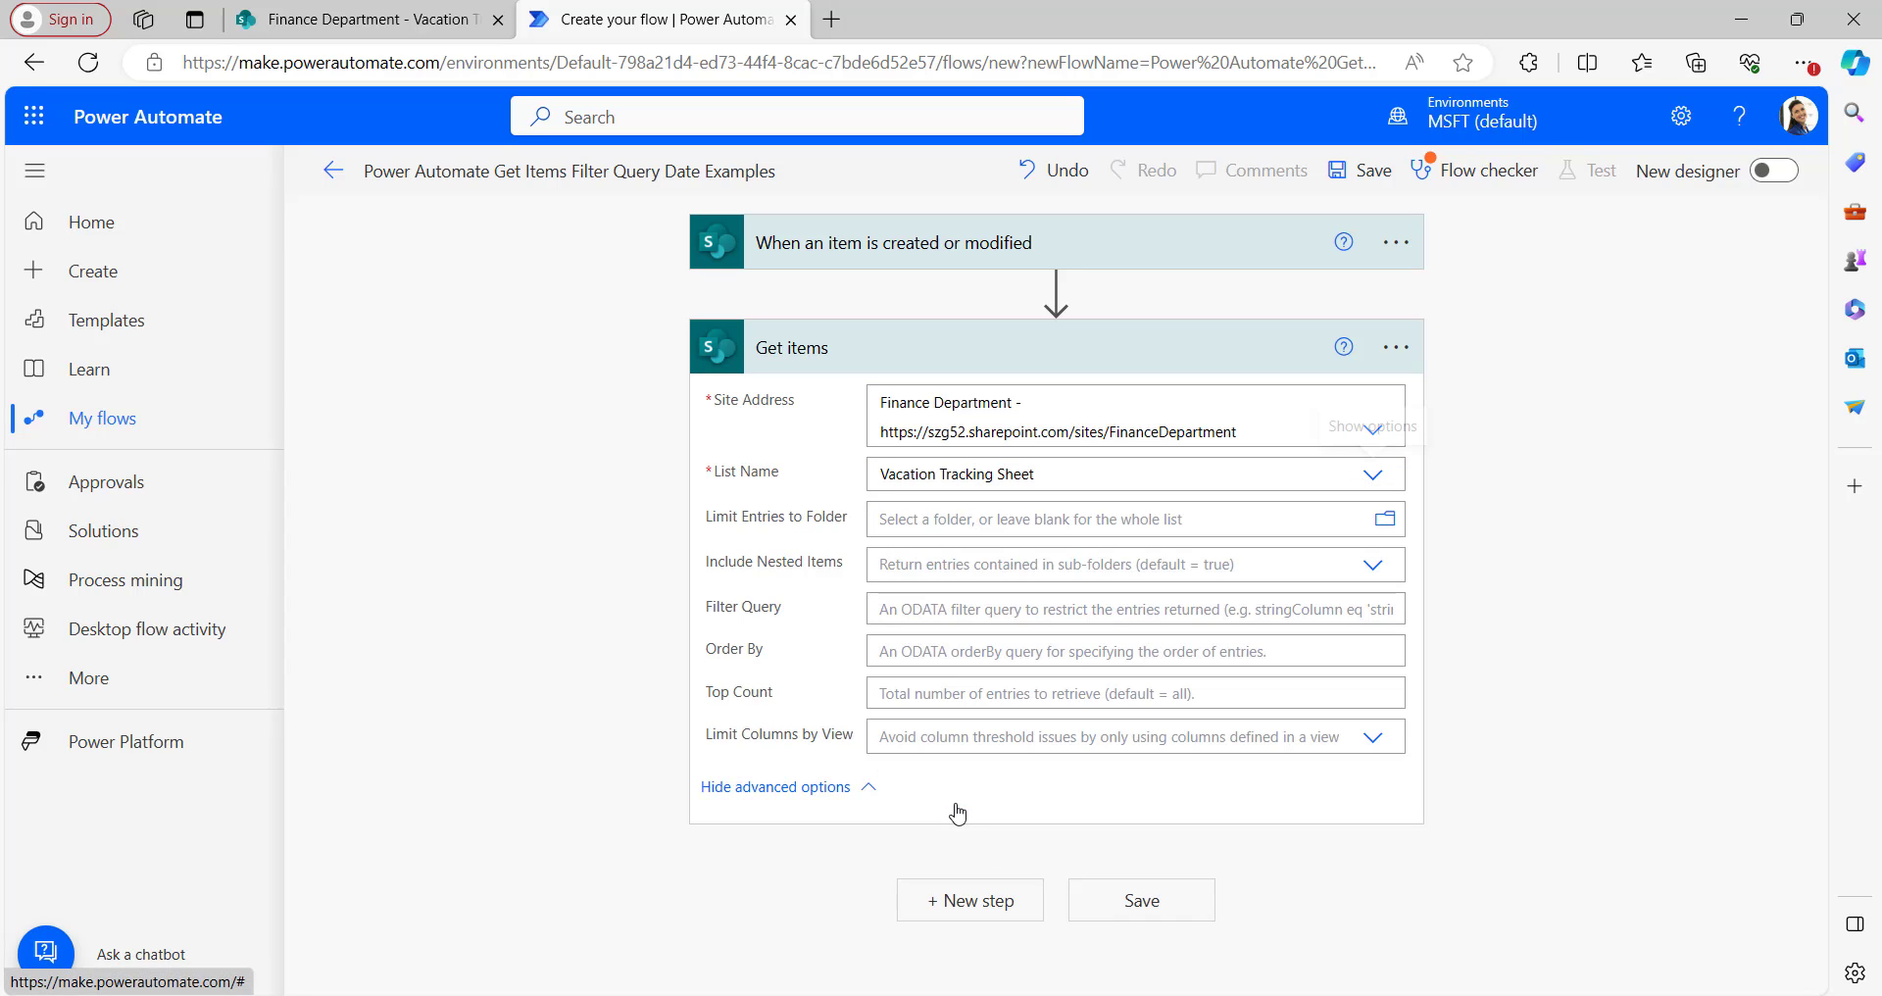
# Step: Sort the SharePoint list by Leave Date in ascending order and copy the internal column name LeaveDate from the page URL
pyautogui.click(909, 608)
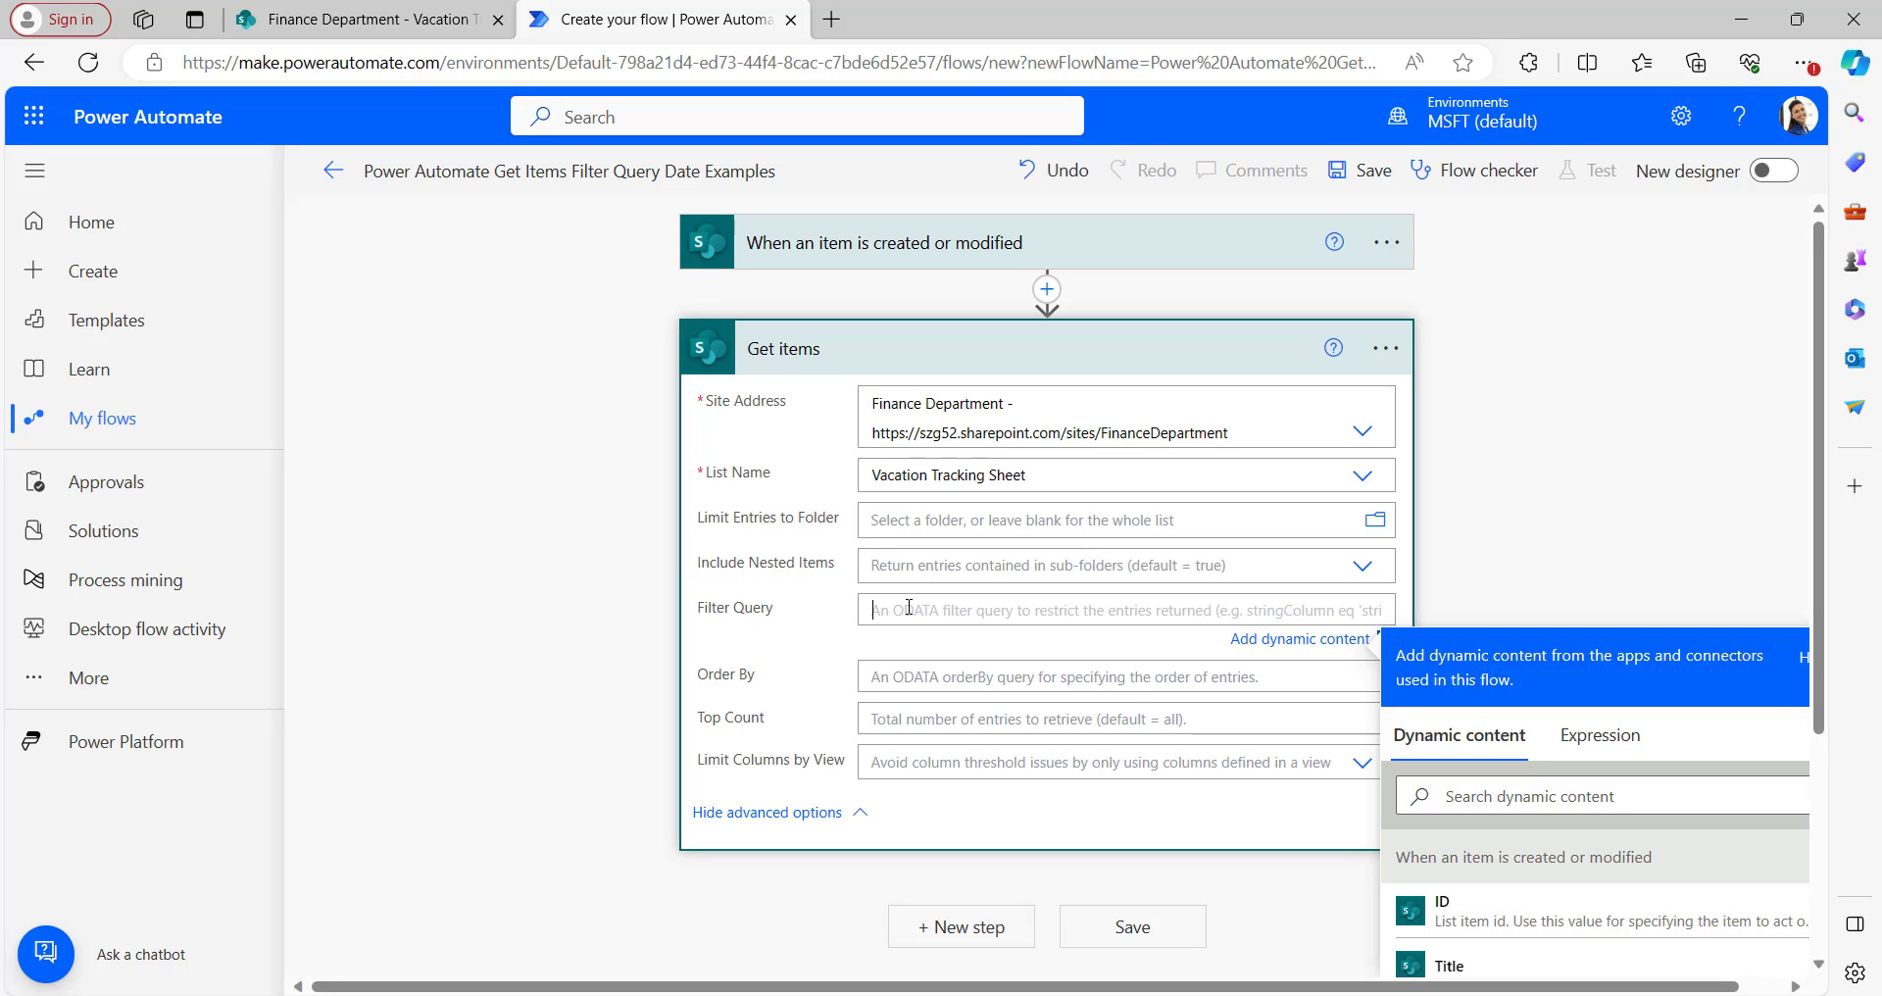
pyautogui.click(365, 22)
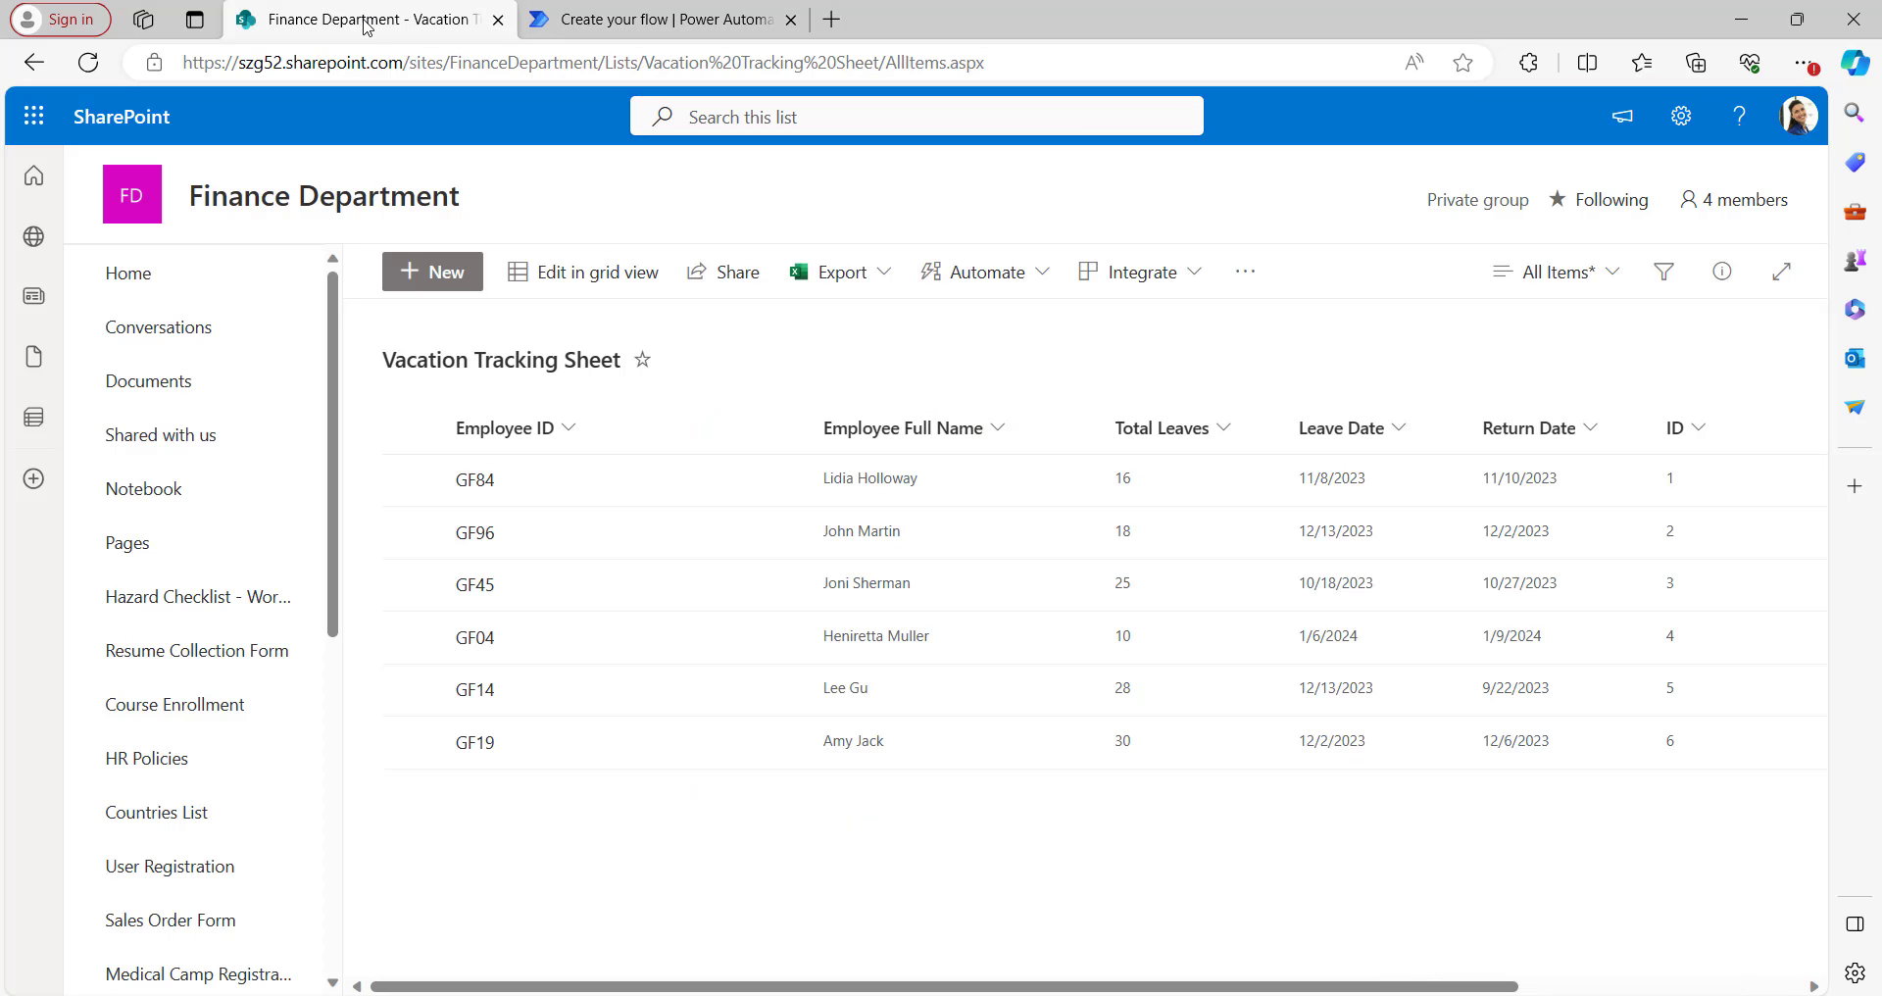
pyautogui.click(1398, 431)
pyautogui.click(1382, 478)
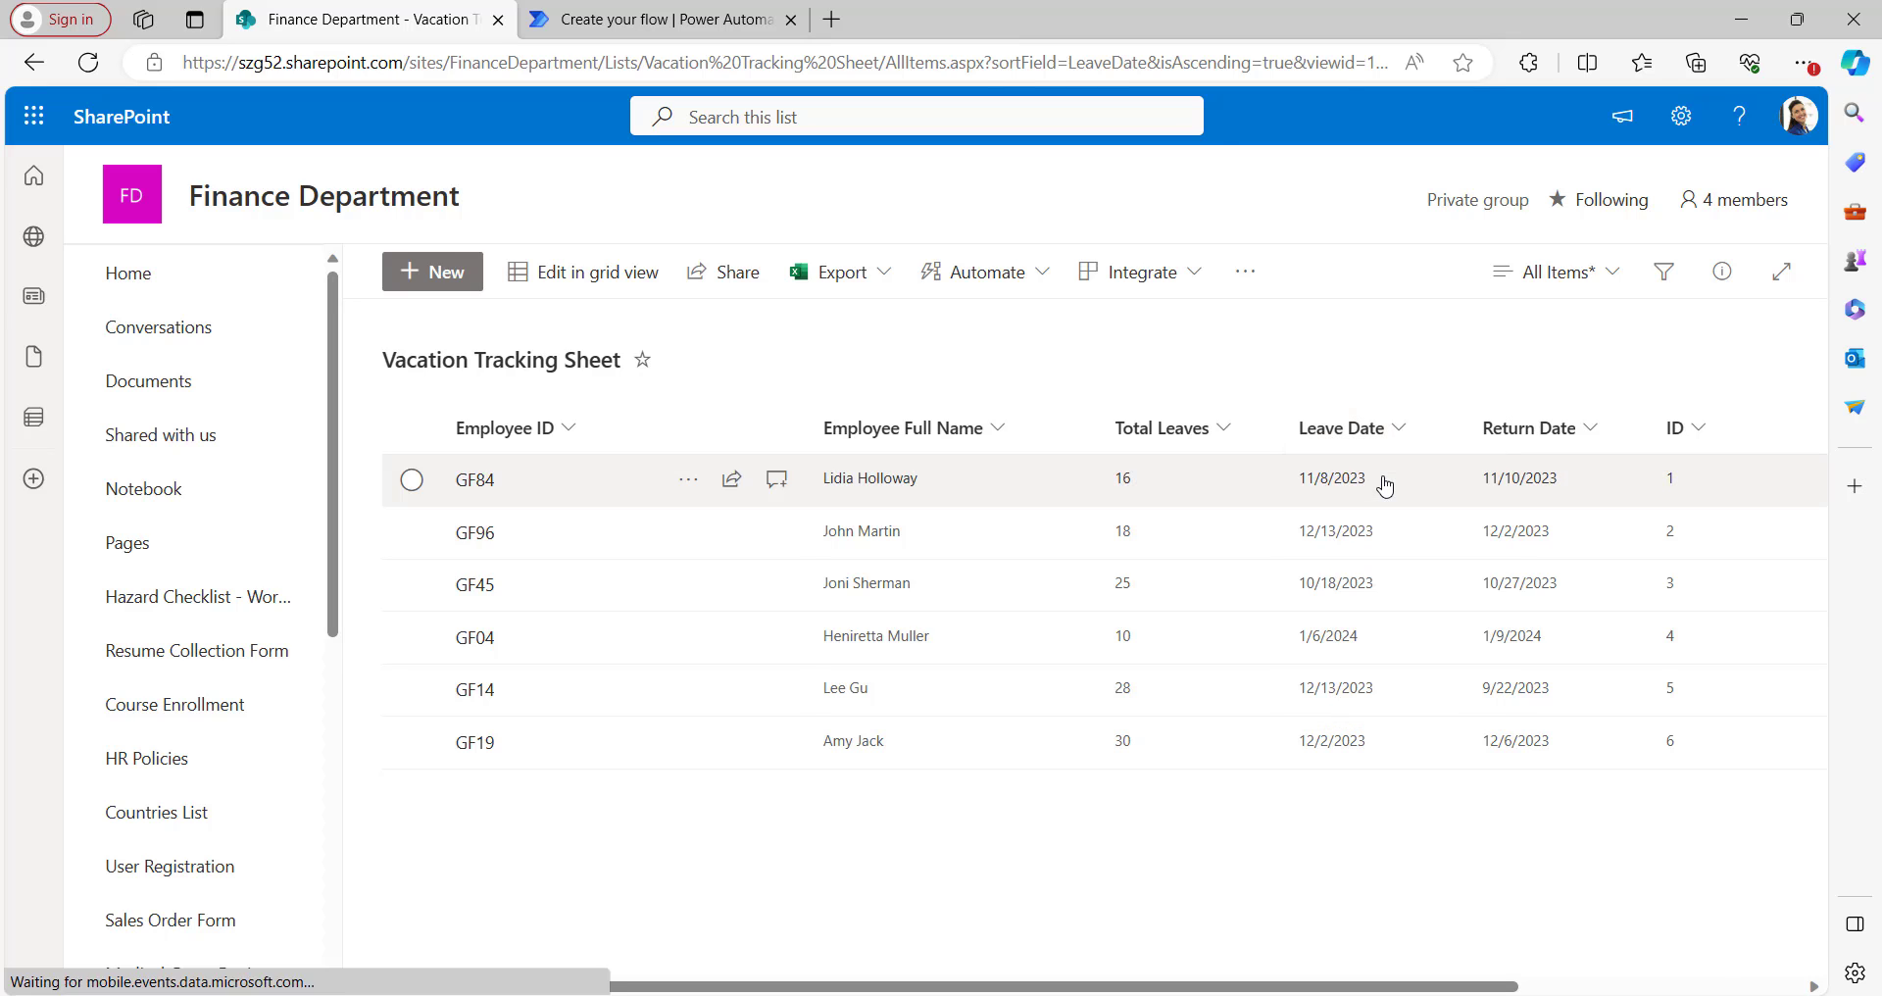
pyautogui.click(1281, 61)
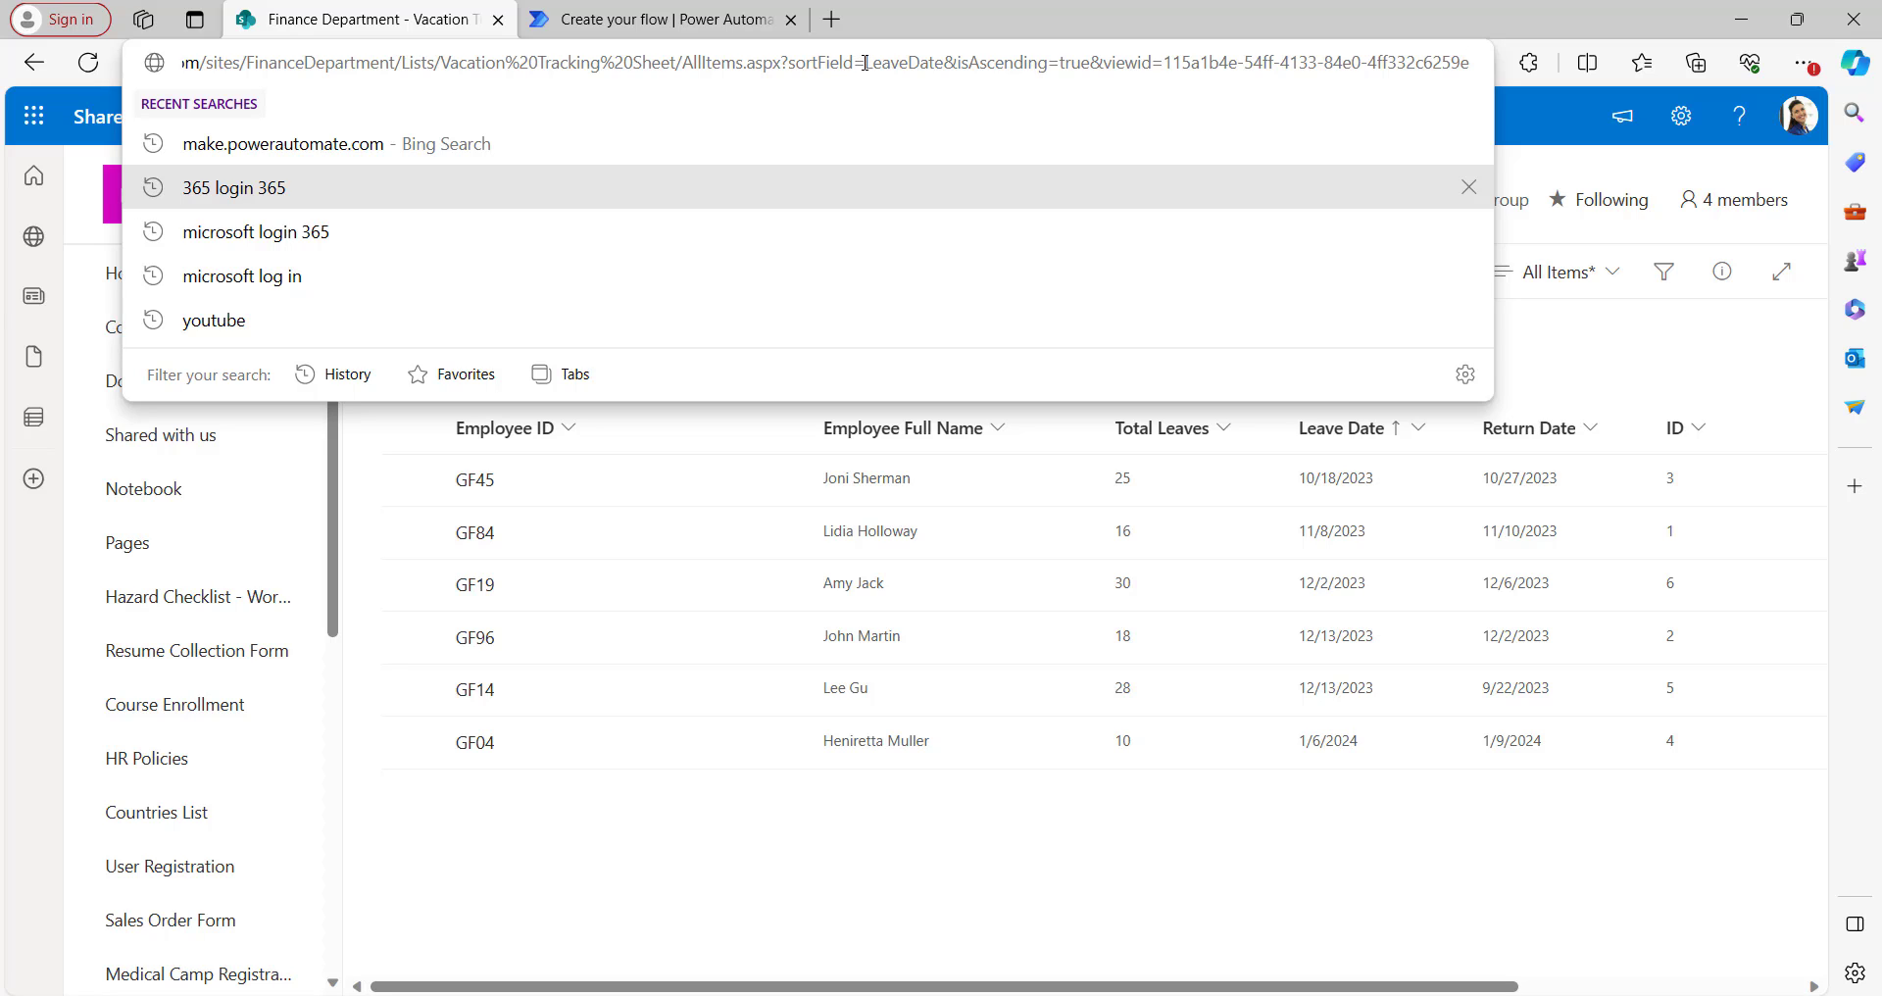
pyautogui.moveTo(865, 62); pyautogui.dragTo(948, 61)
pyautogui.hotkey('ctrl', 'c')
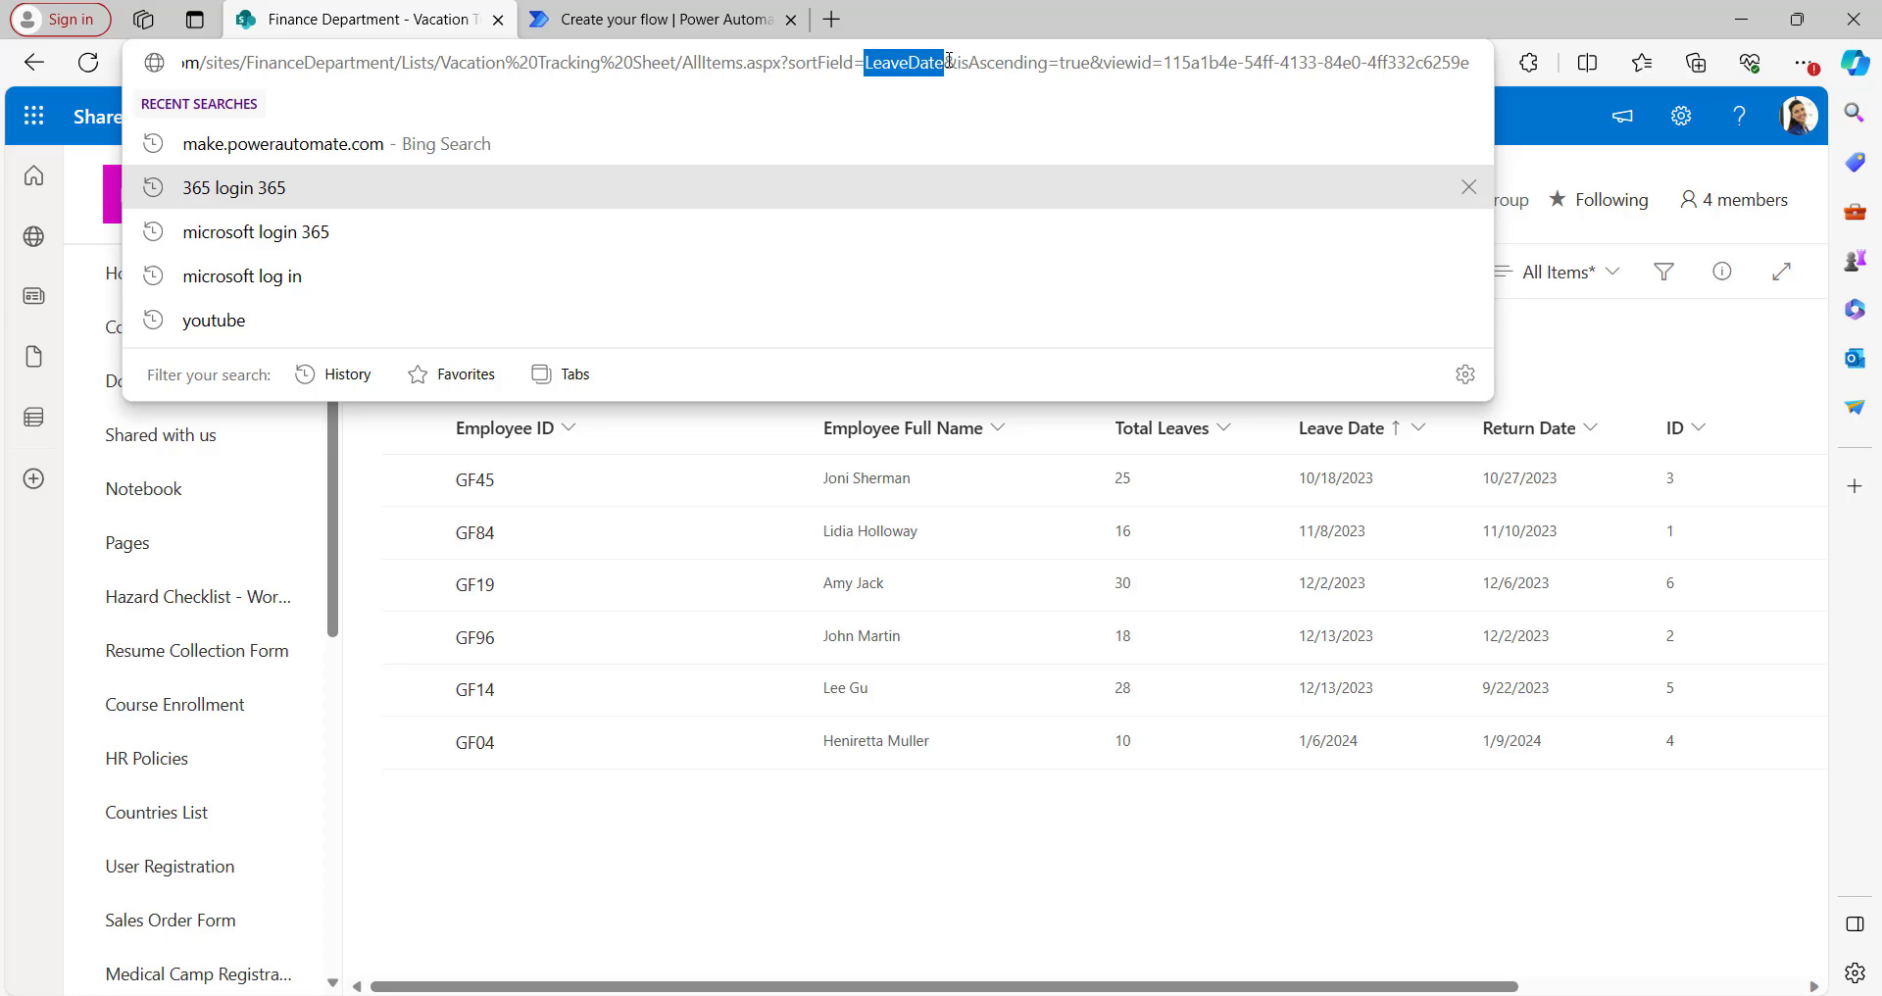
# Step: Set the Get items filter query to LeaveDate eq, followed by the expression formatDateTime(utcNow(),'yyyy-MM-dd') in single quotes
pyautogui.hotkey('ctrl', 'Tab')
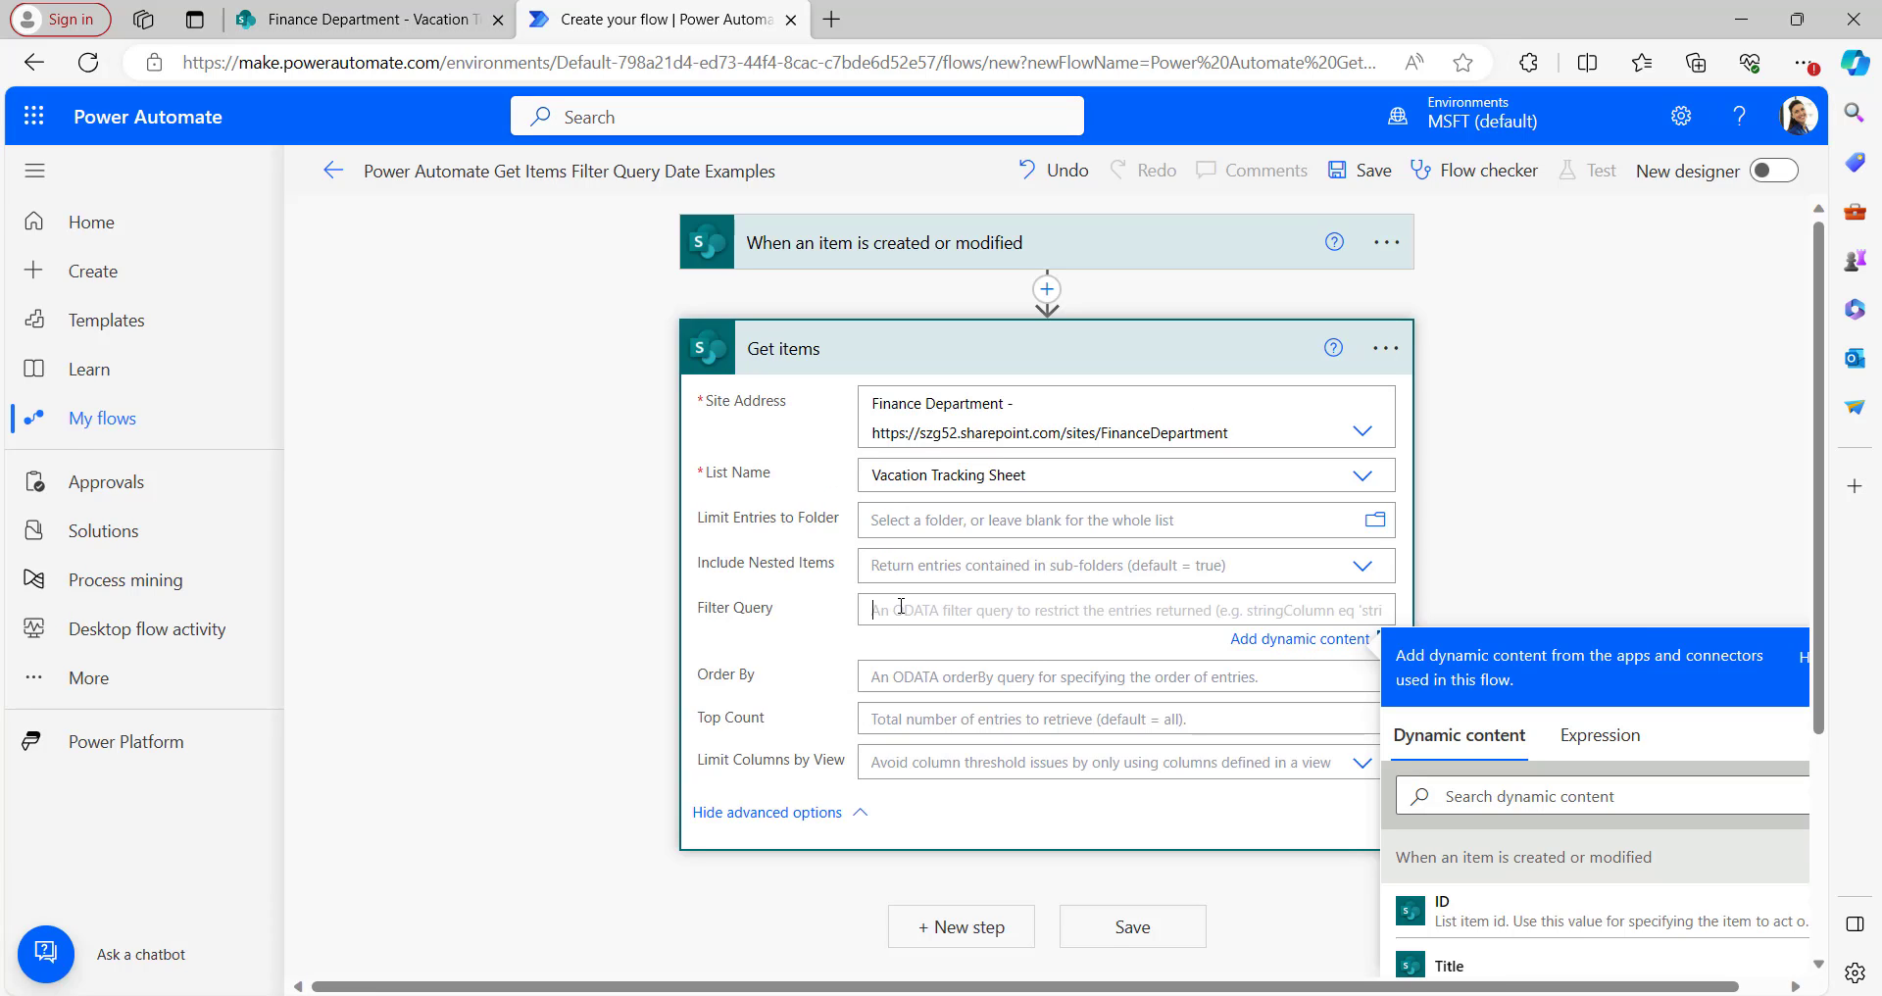
pyautogui.hotkey('ctrl', 'v')
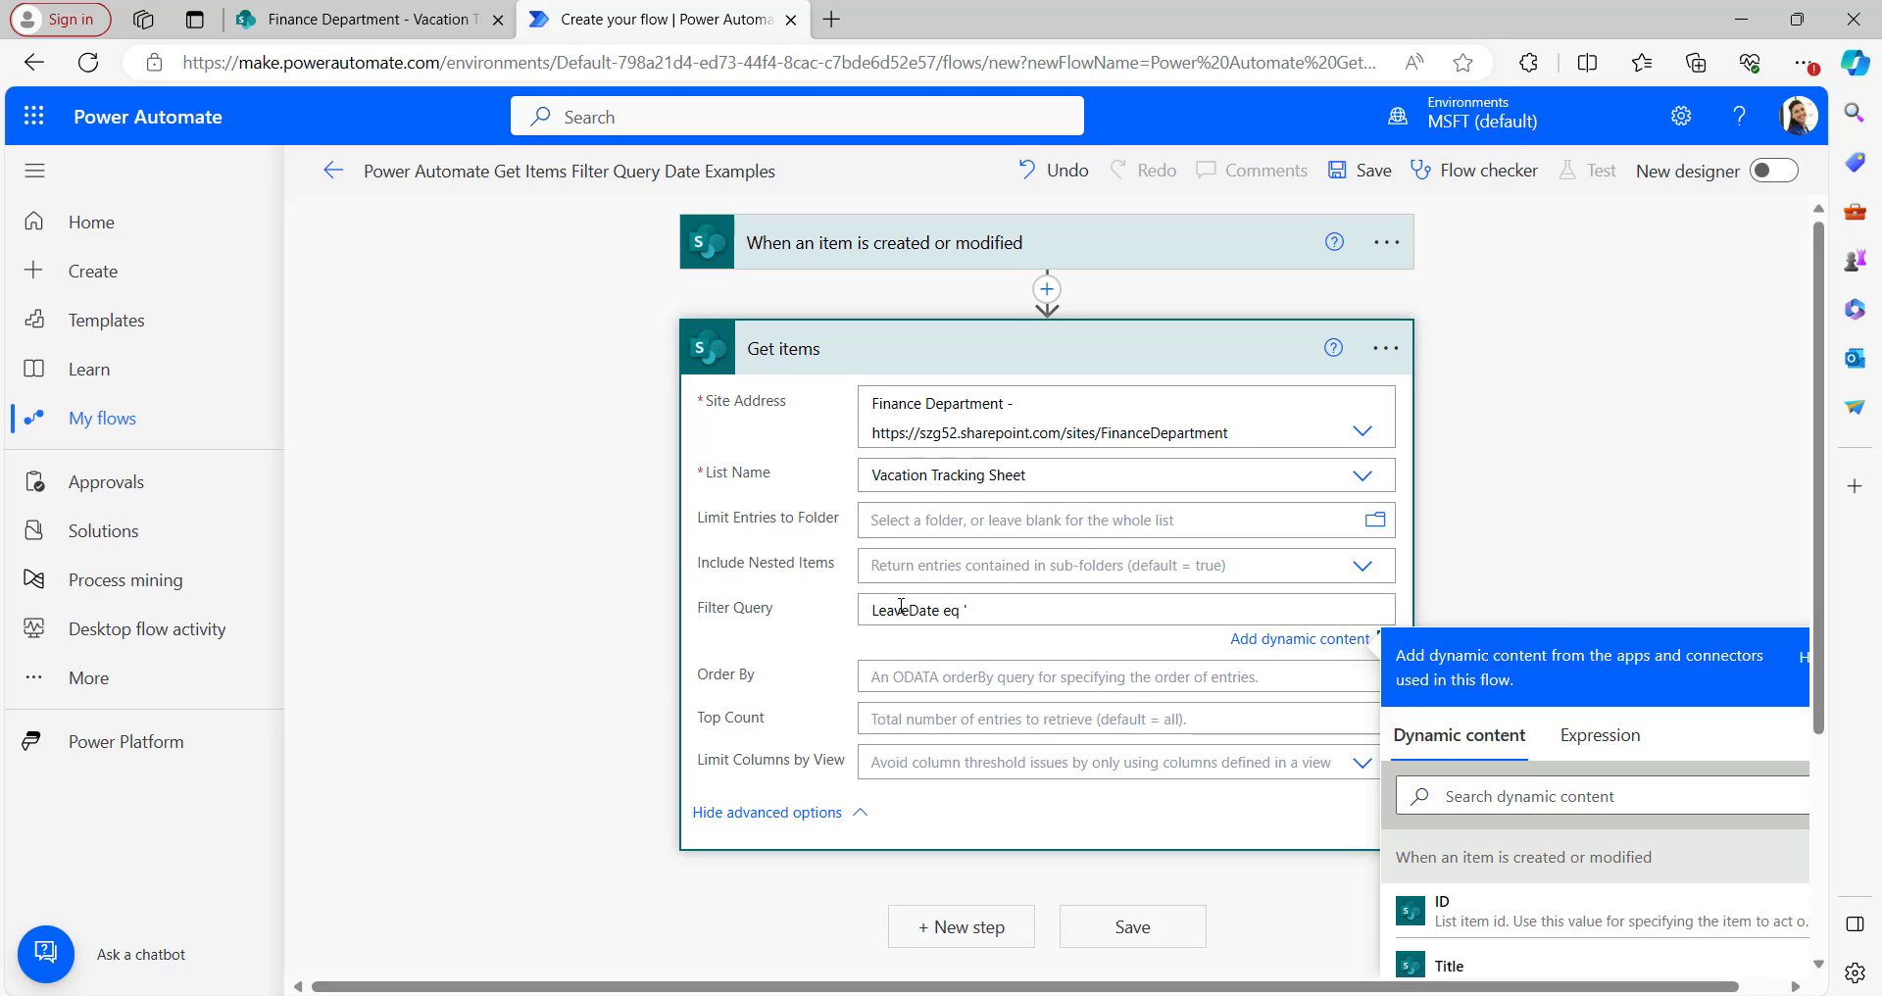
pyautogui.click(1598, 735)
pyautogui.write('formatDateTime')
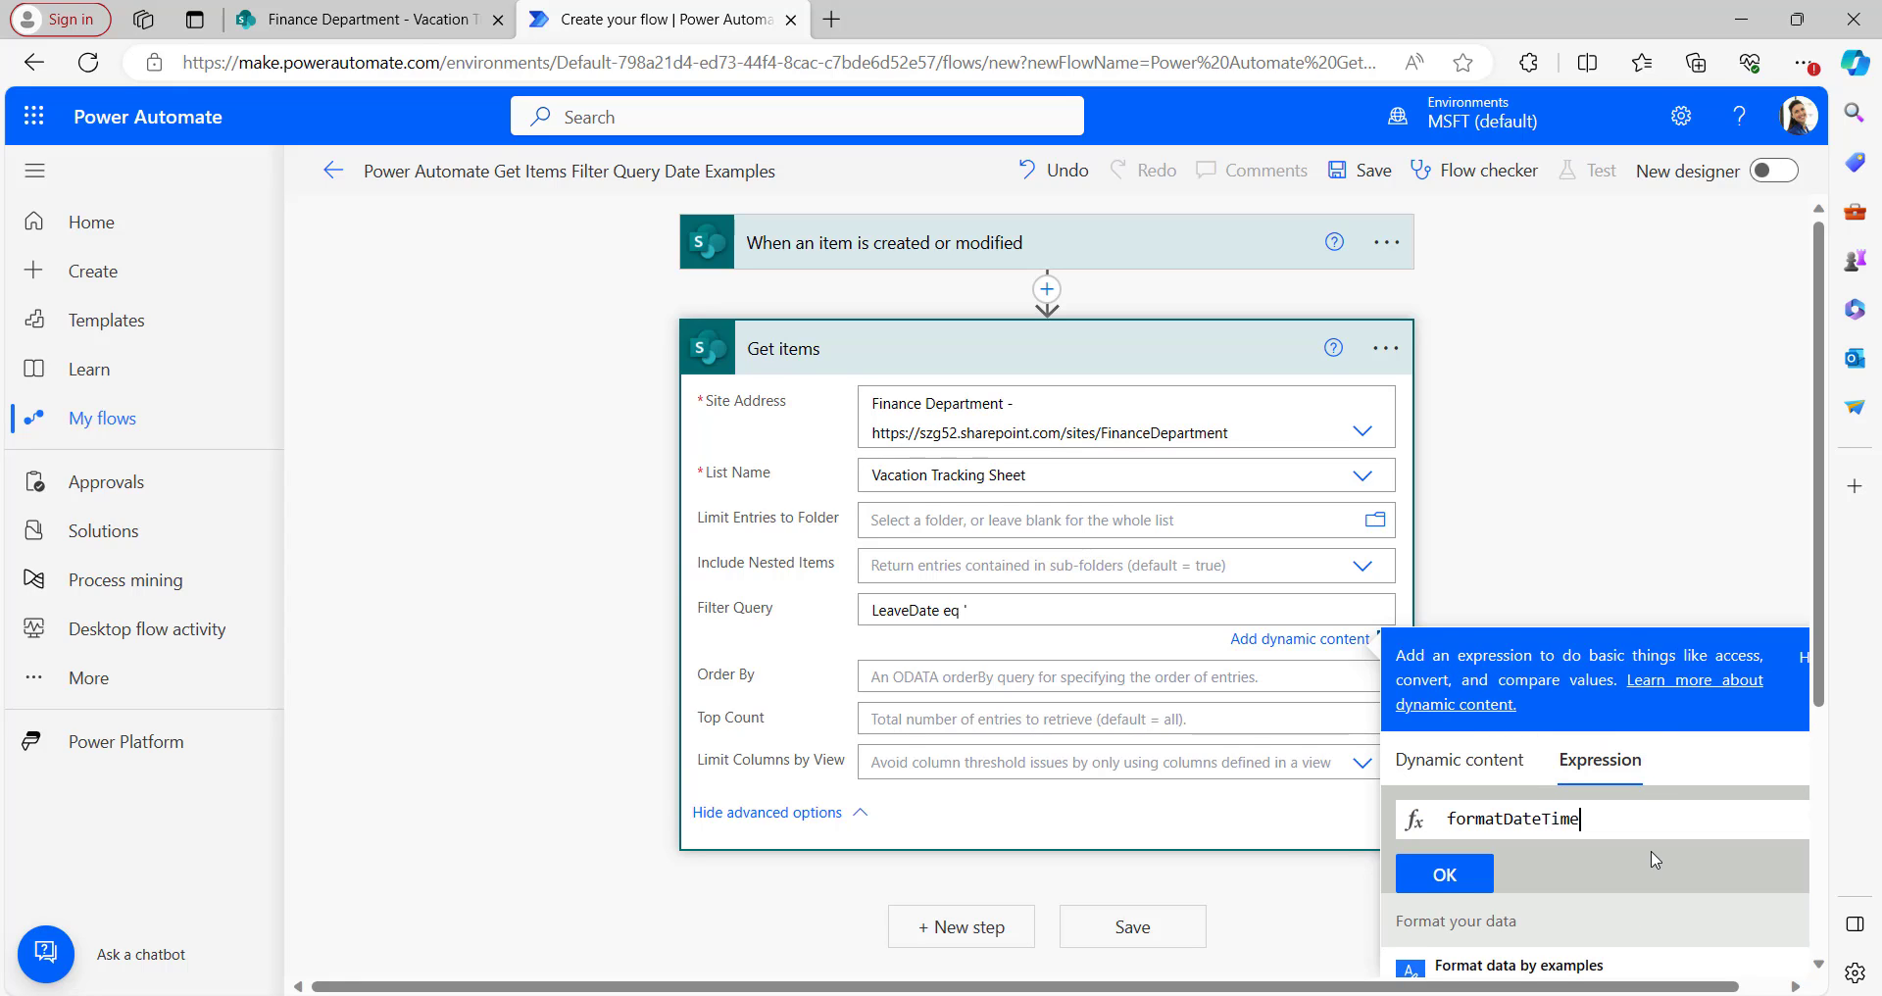
pyautogui.write('(ut')
pyautogui.press('Tab')
pyautogui.write(",'")
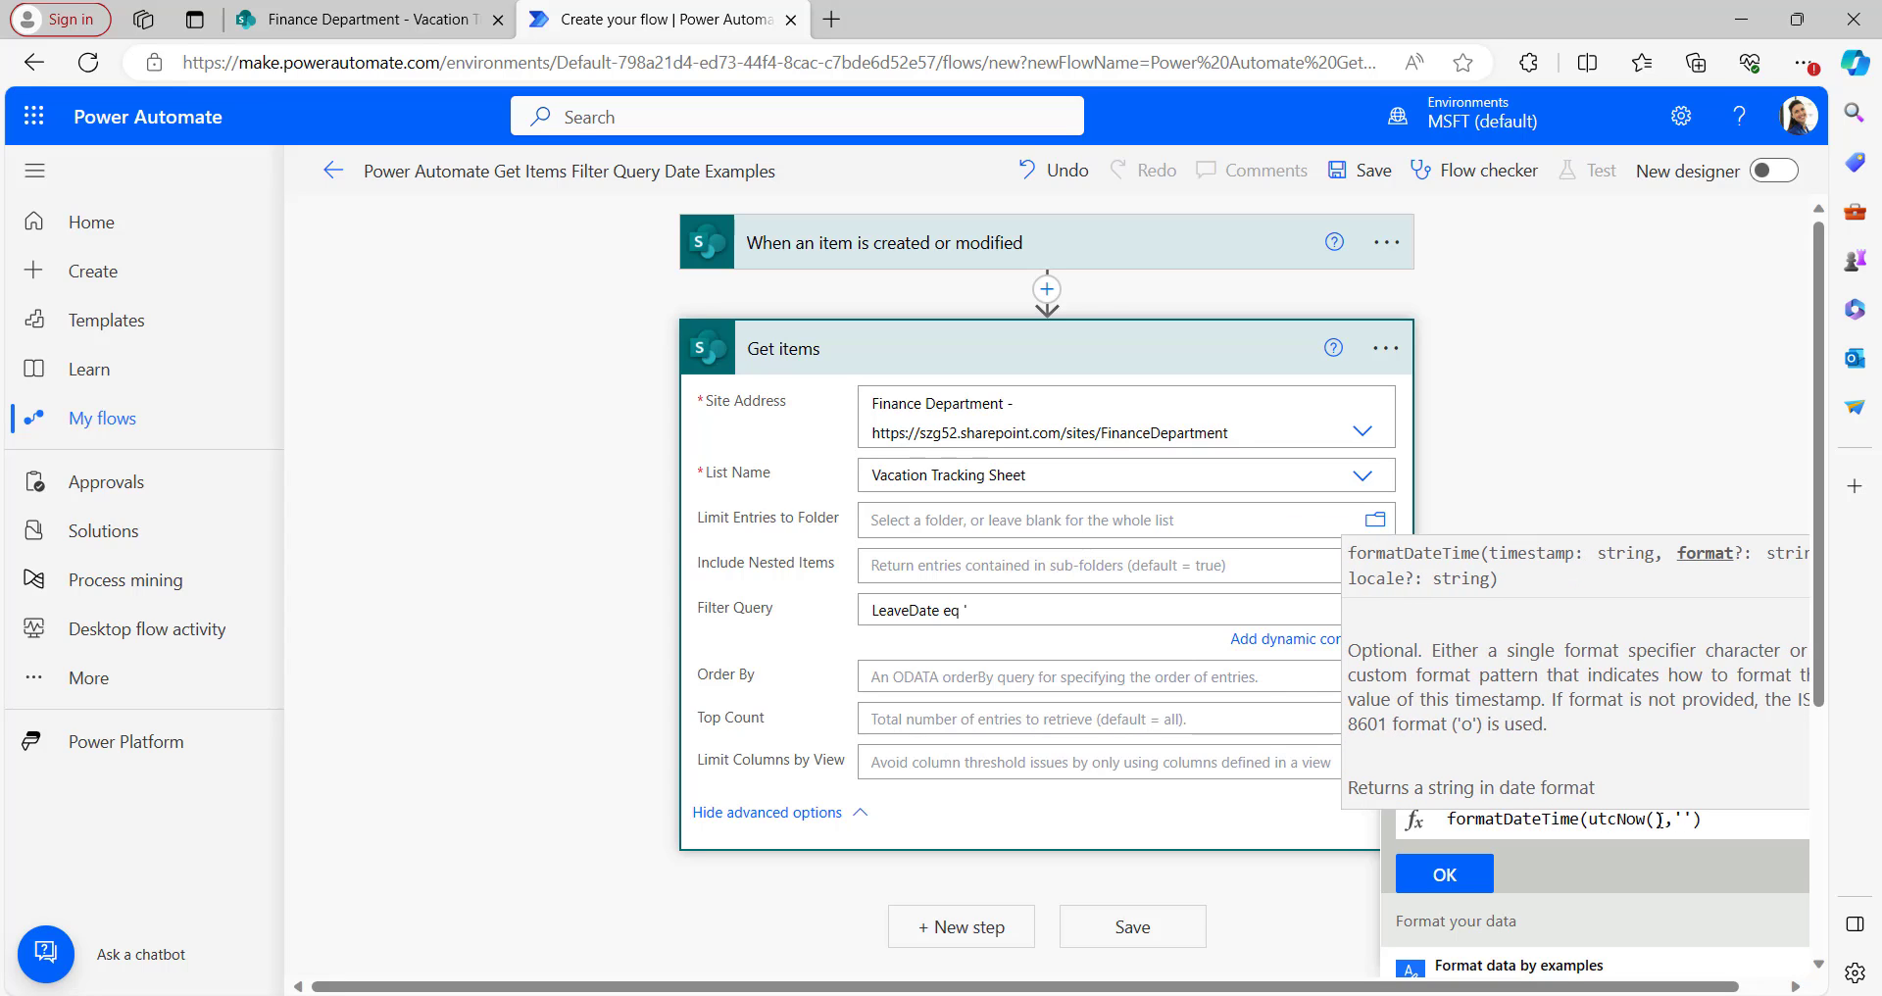
pyautogui.write('yyyy')
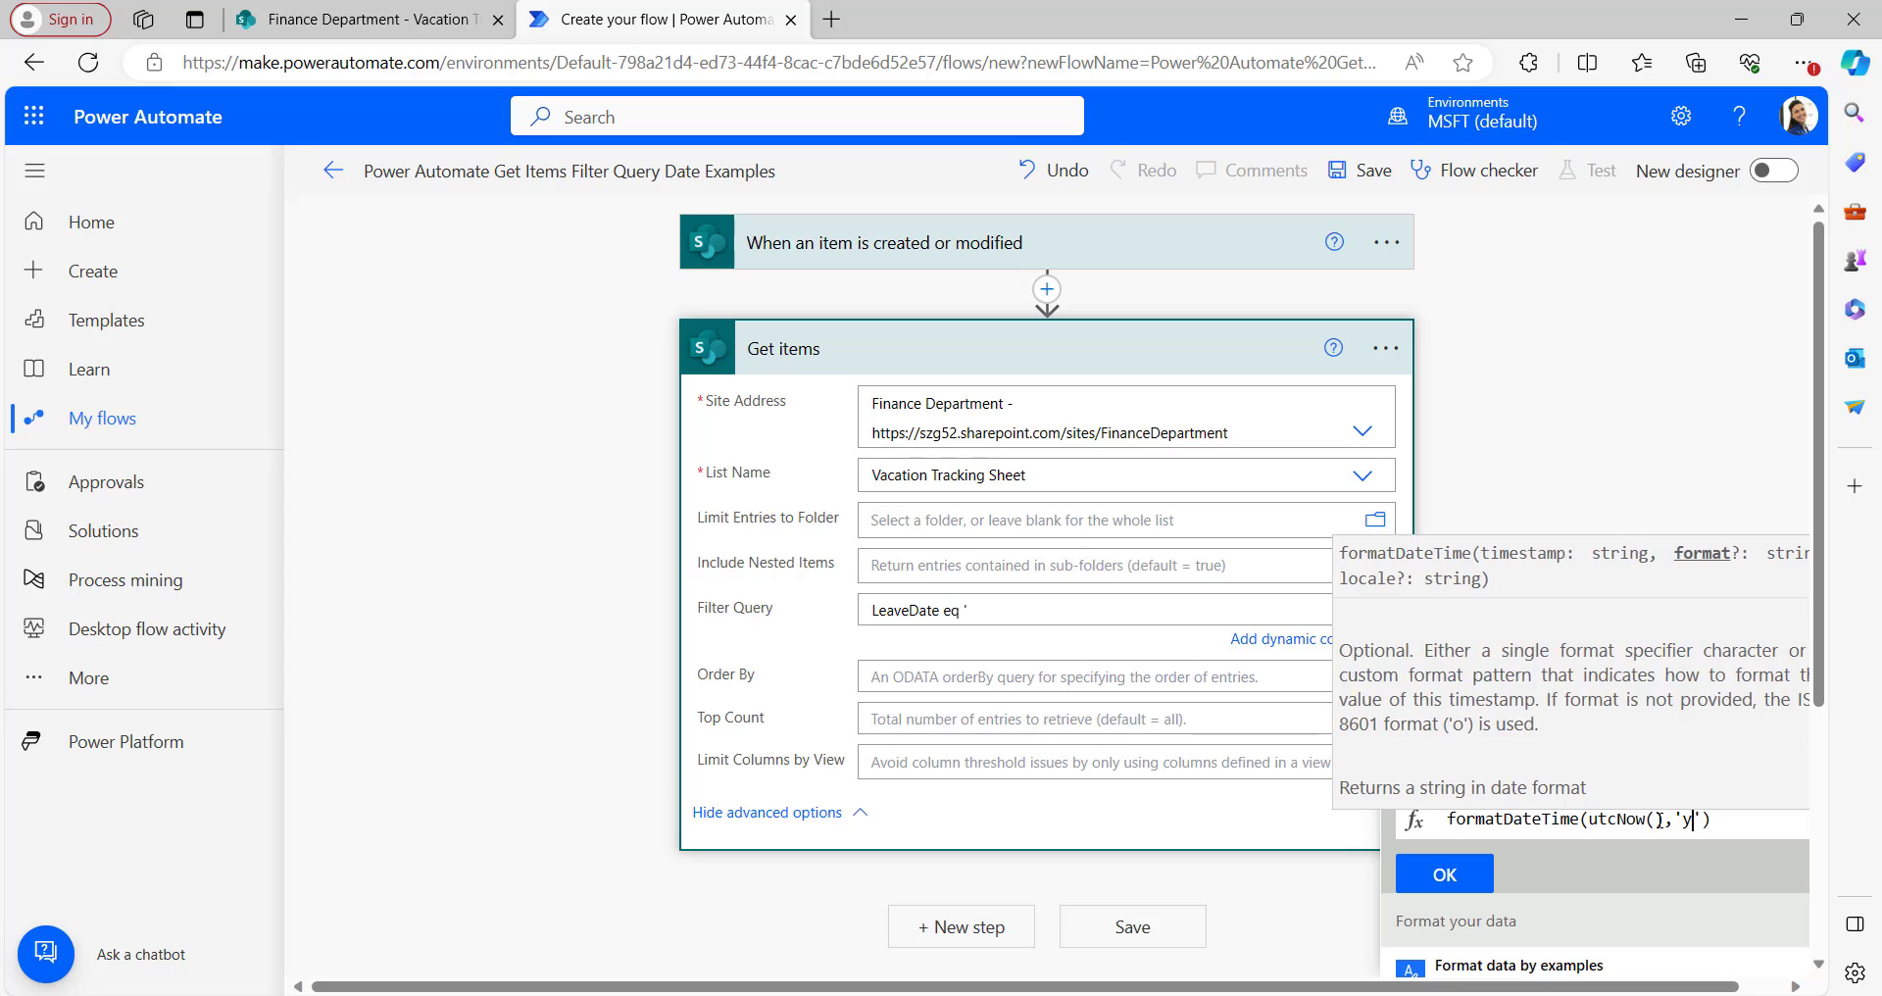
pyautogui.write('-MM-dd')
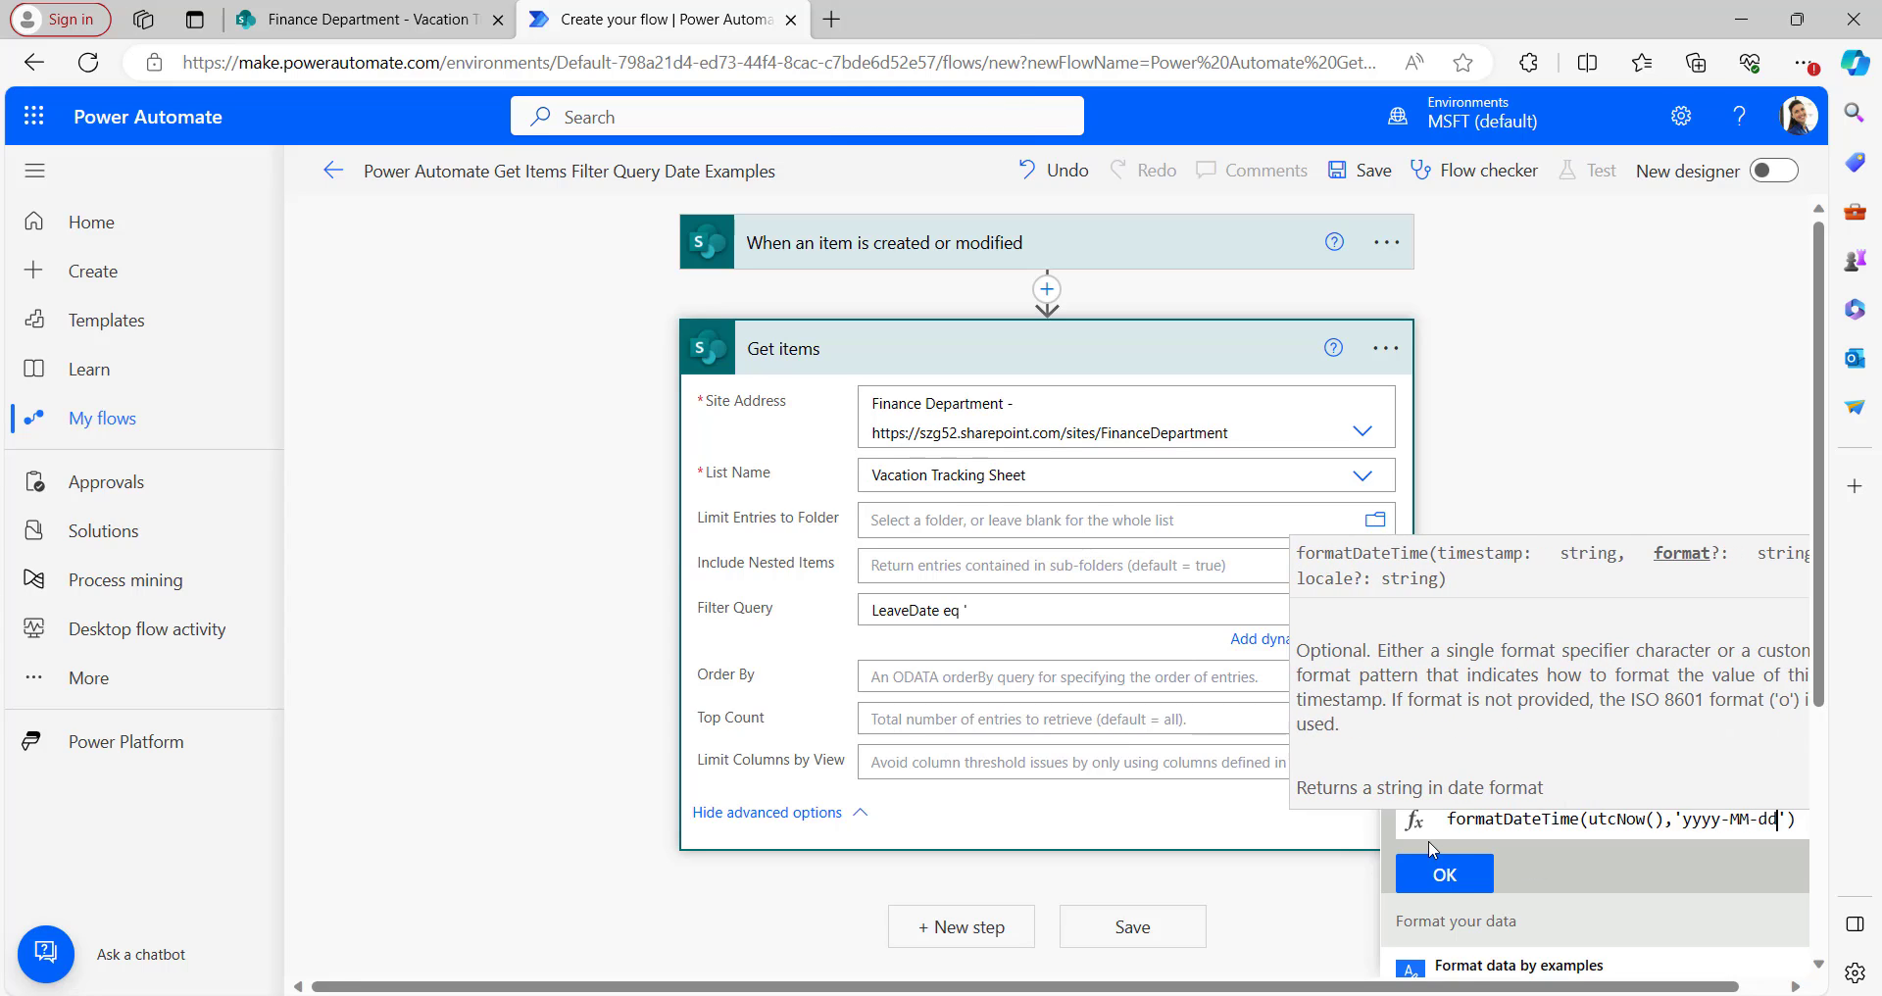
pyautogui.click(1450, 880)
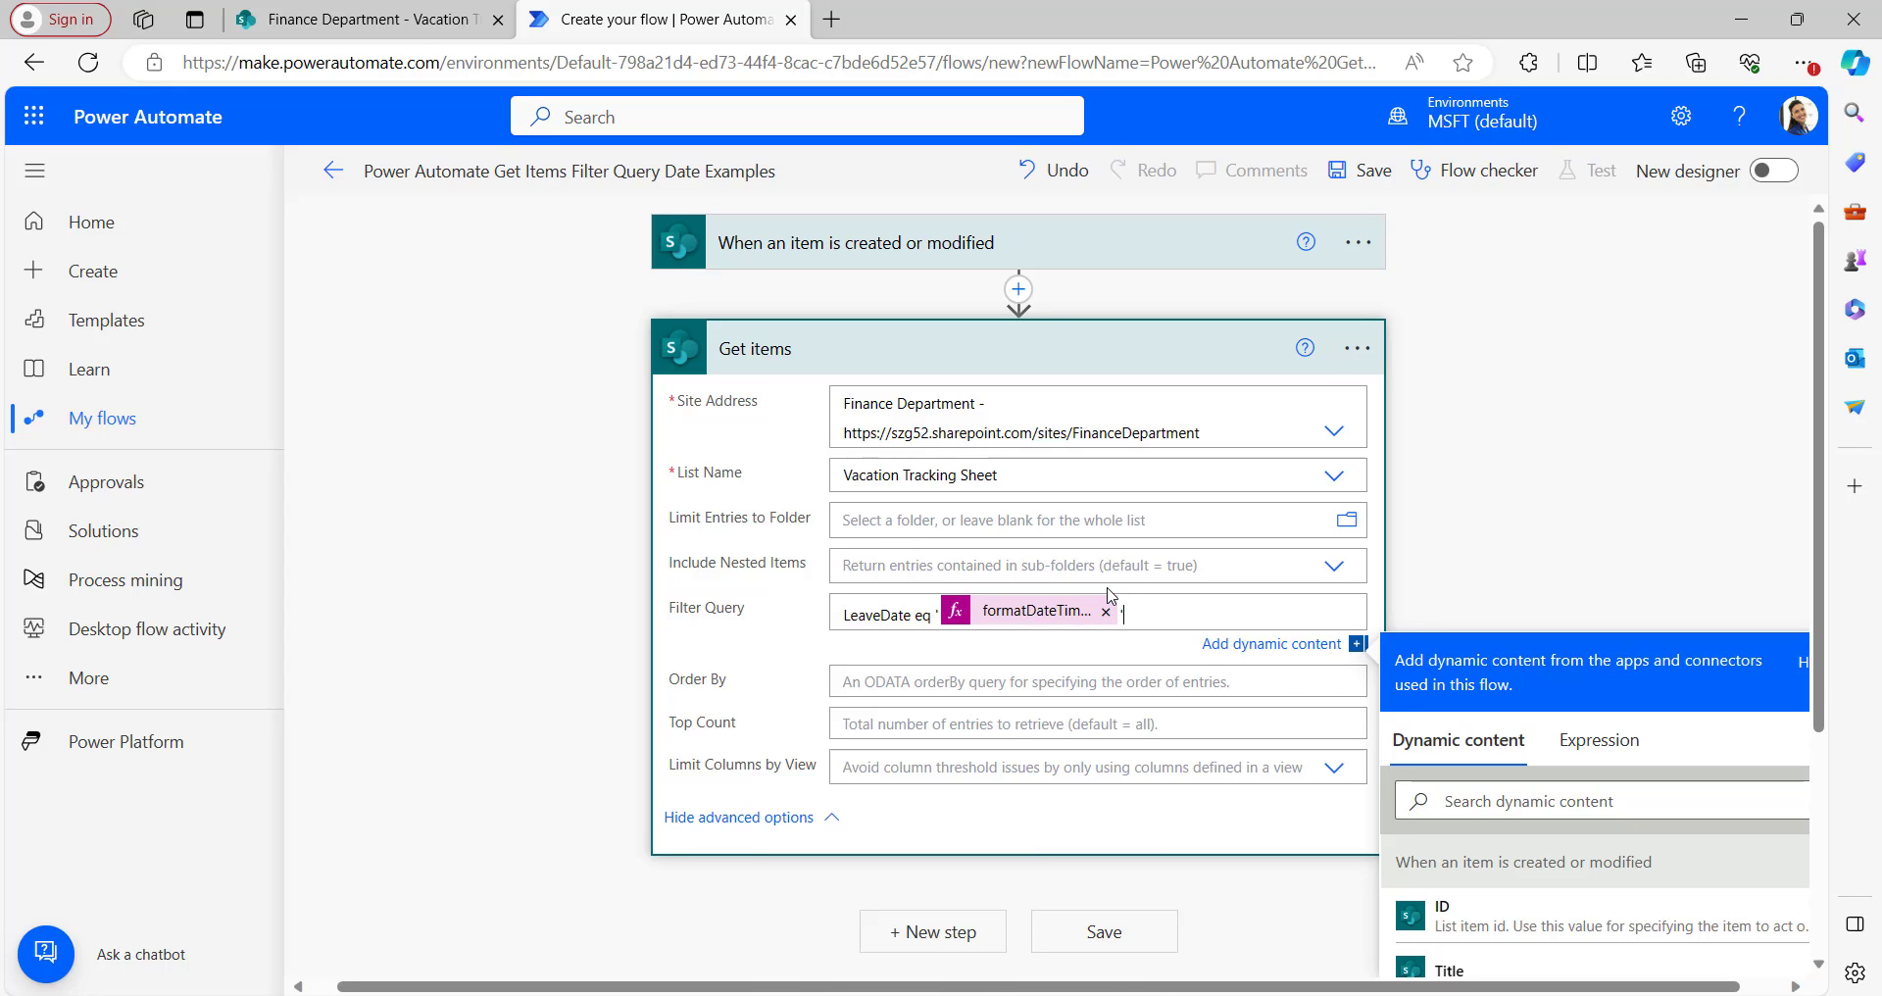
# Step: Add a Create HTML table action that takes value from Get items as its source, and set its columns to Custom
pyautogui.click(932, 931)
pyautogui.write('create')
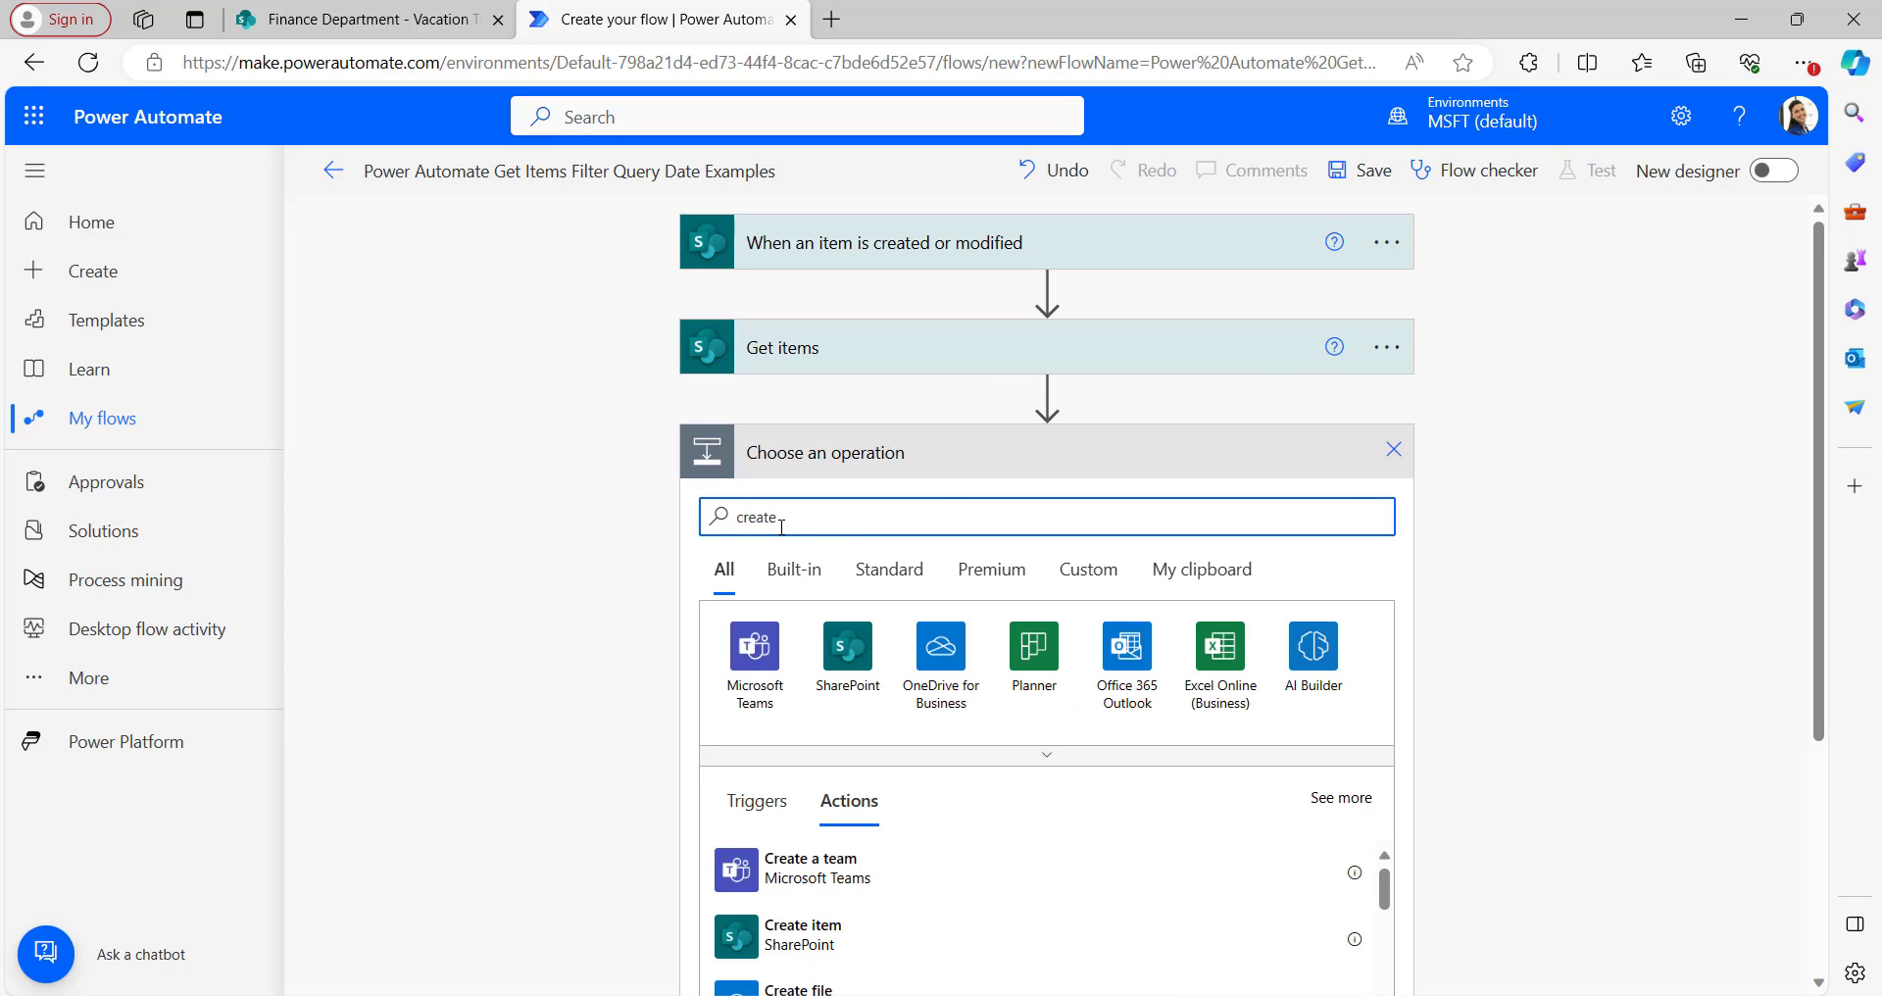
pyautogui.write(' a')
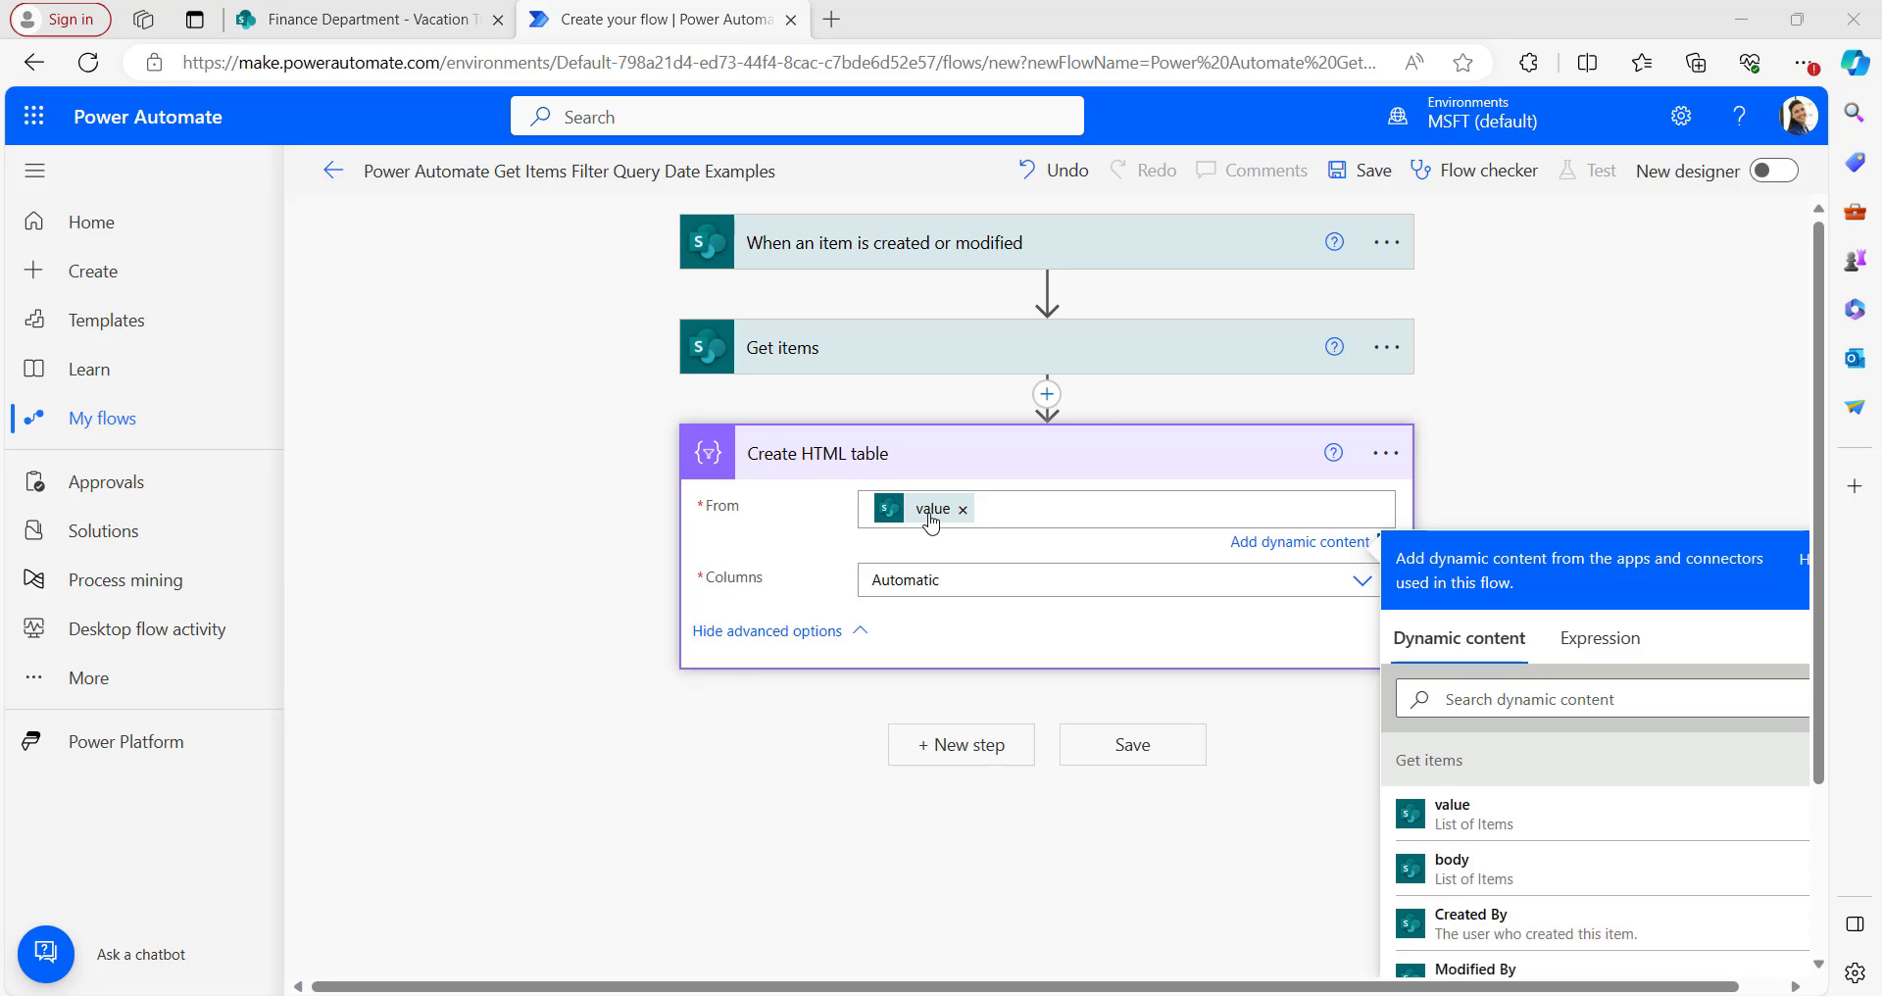
pyautogui.moveTo(938, 522)
pyautogui.click(1356, 593)
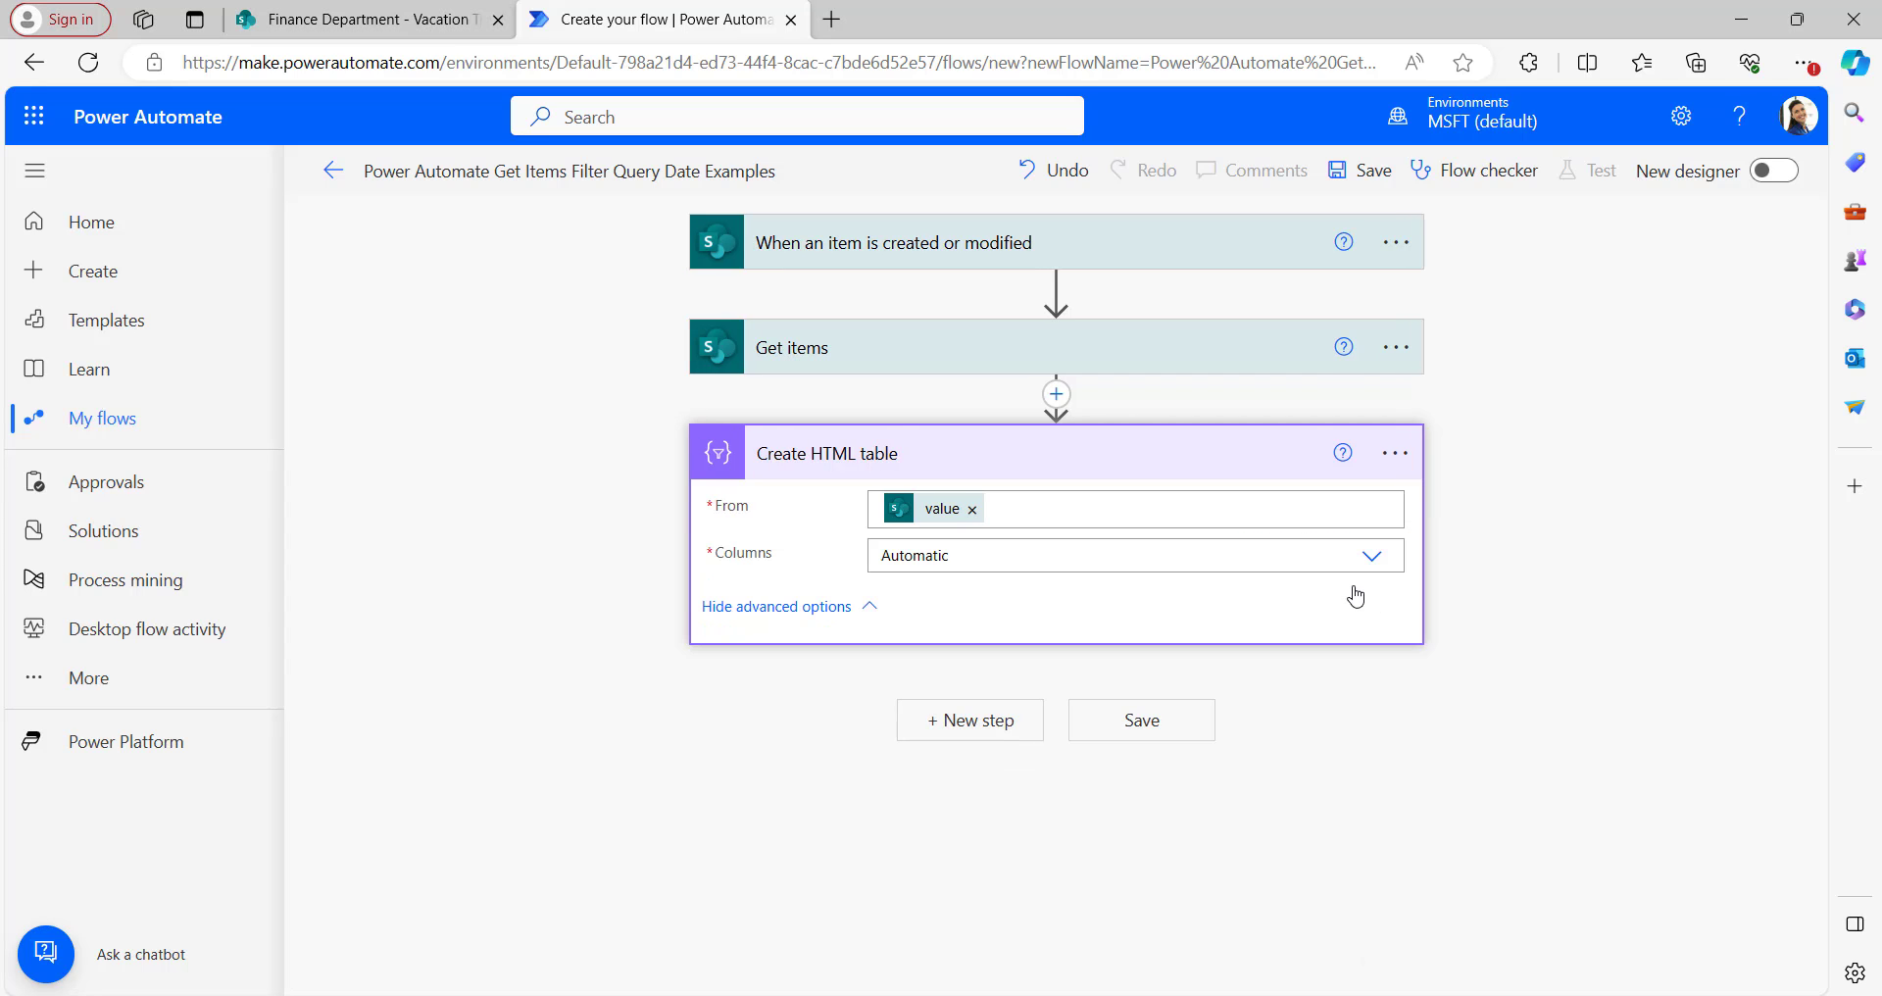
pyautogui.click(923, 637)
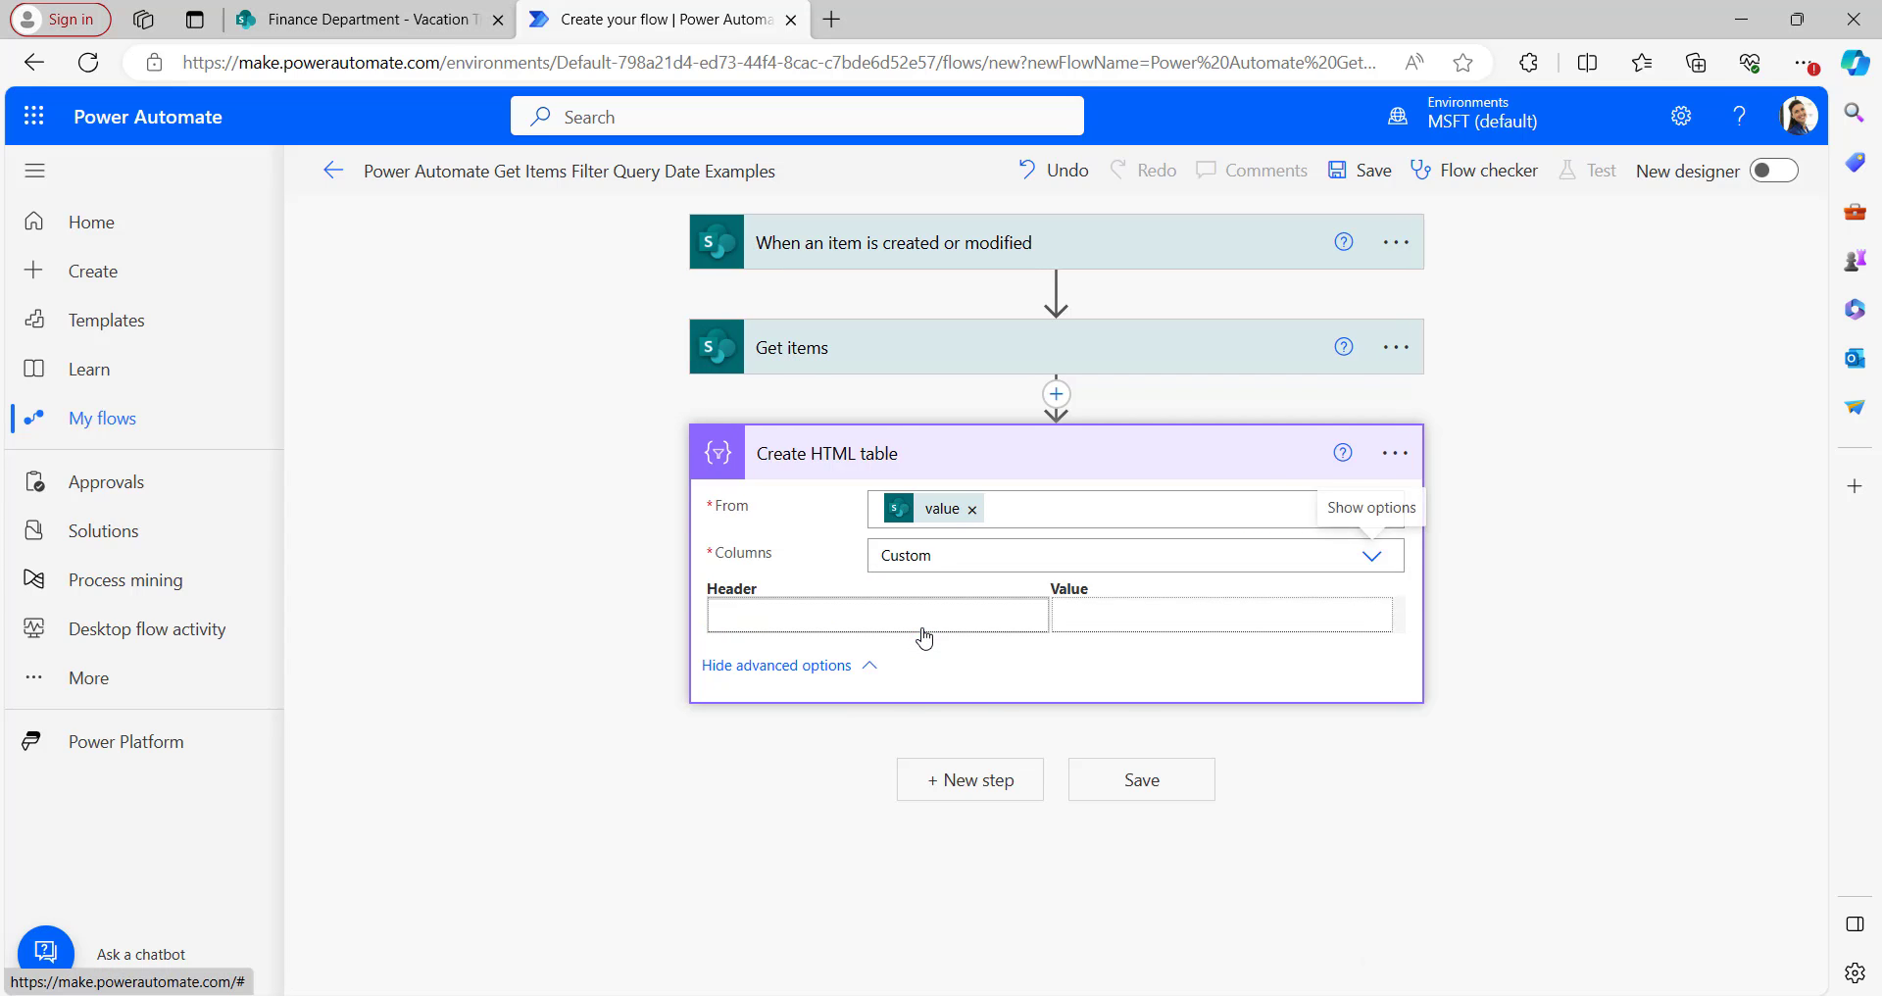
# Step: Add an EmployeeFullName header to the HTML table and map it to Employee Full Name from Get items
pyautogui.click(760, 498)
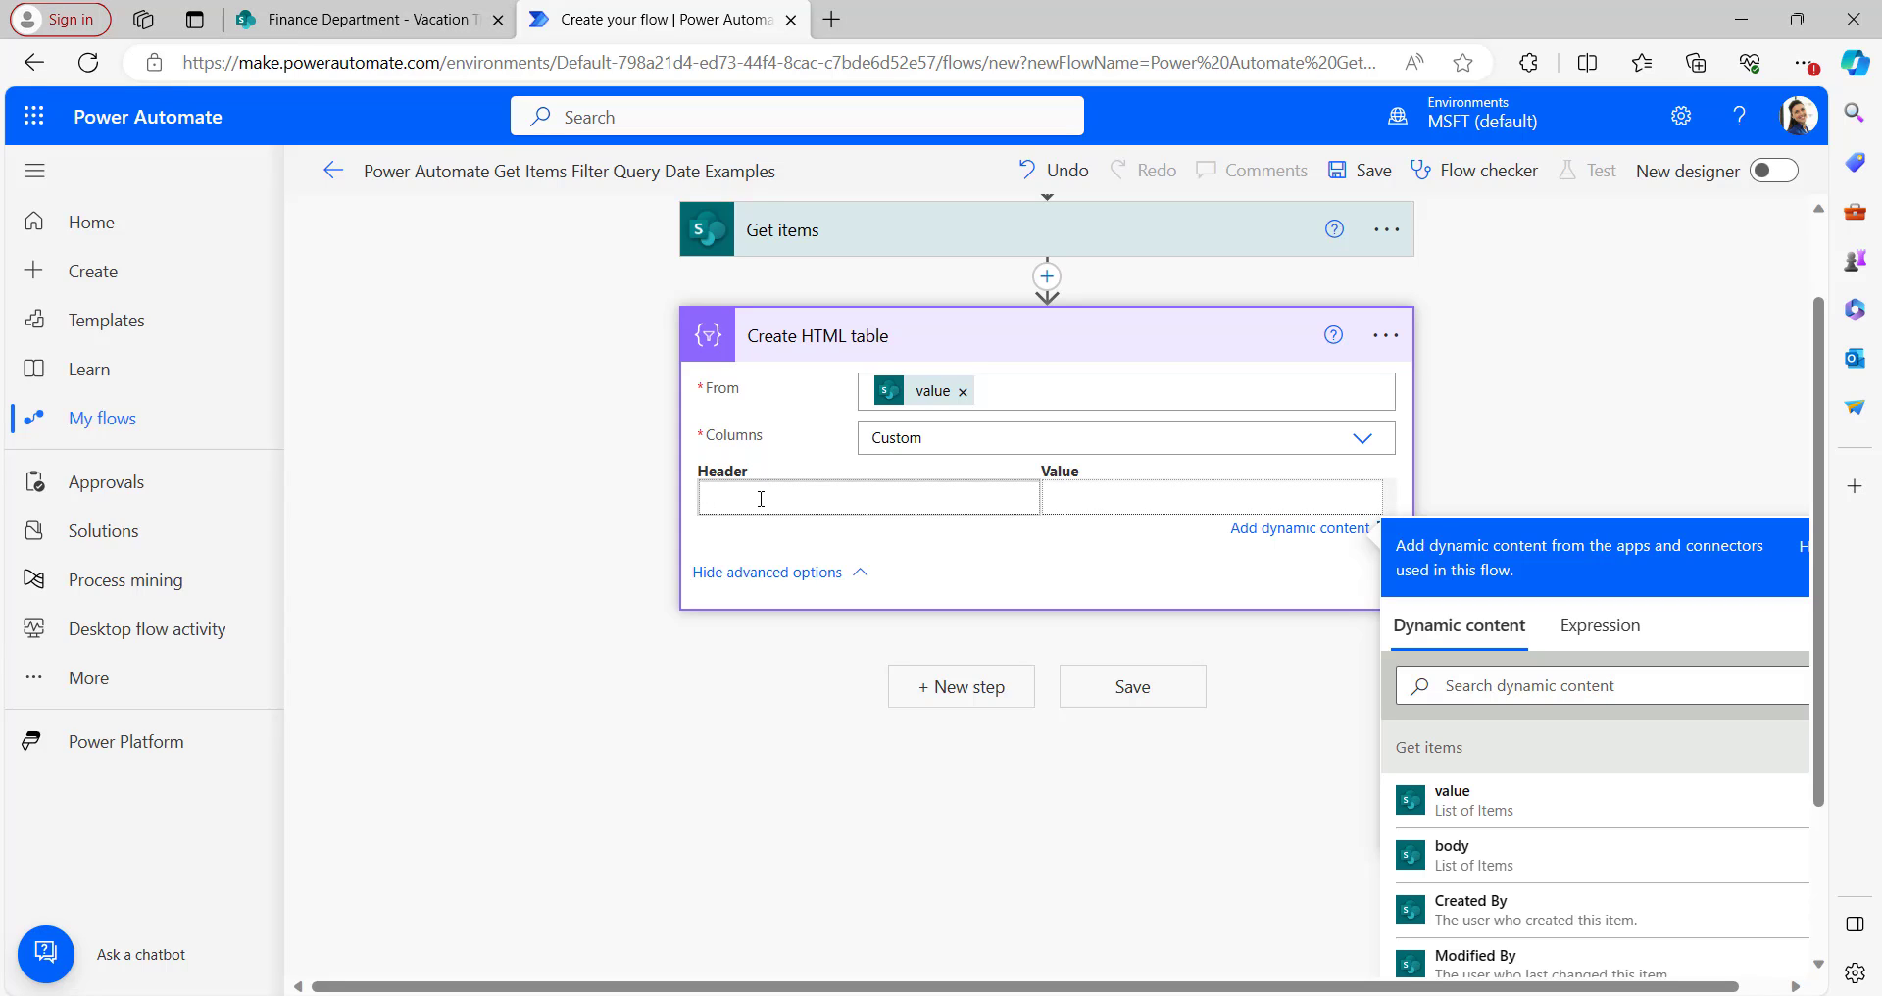
pyautogui.write('E')
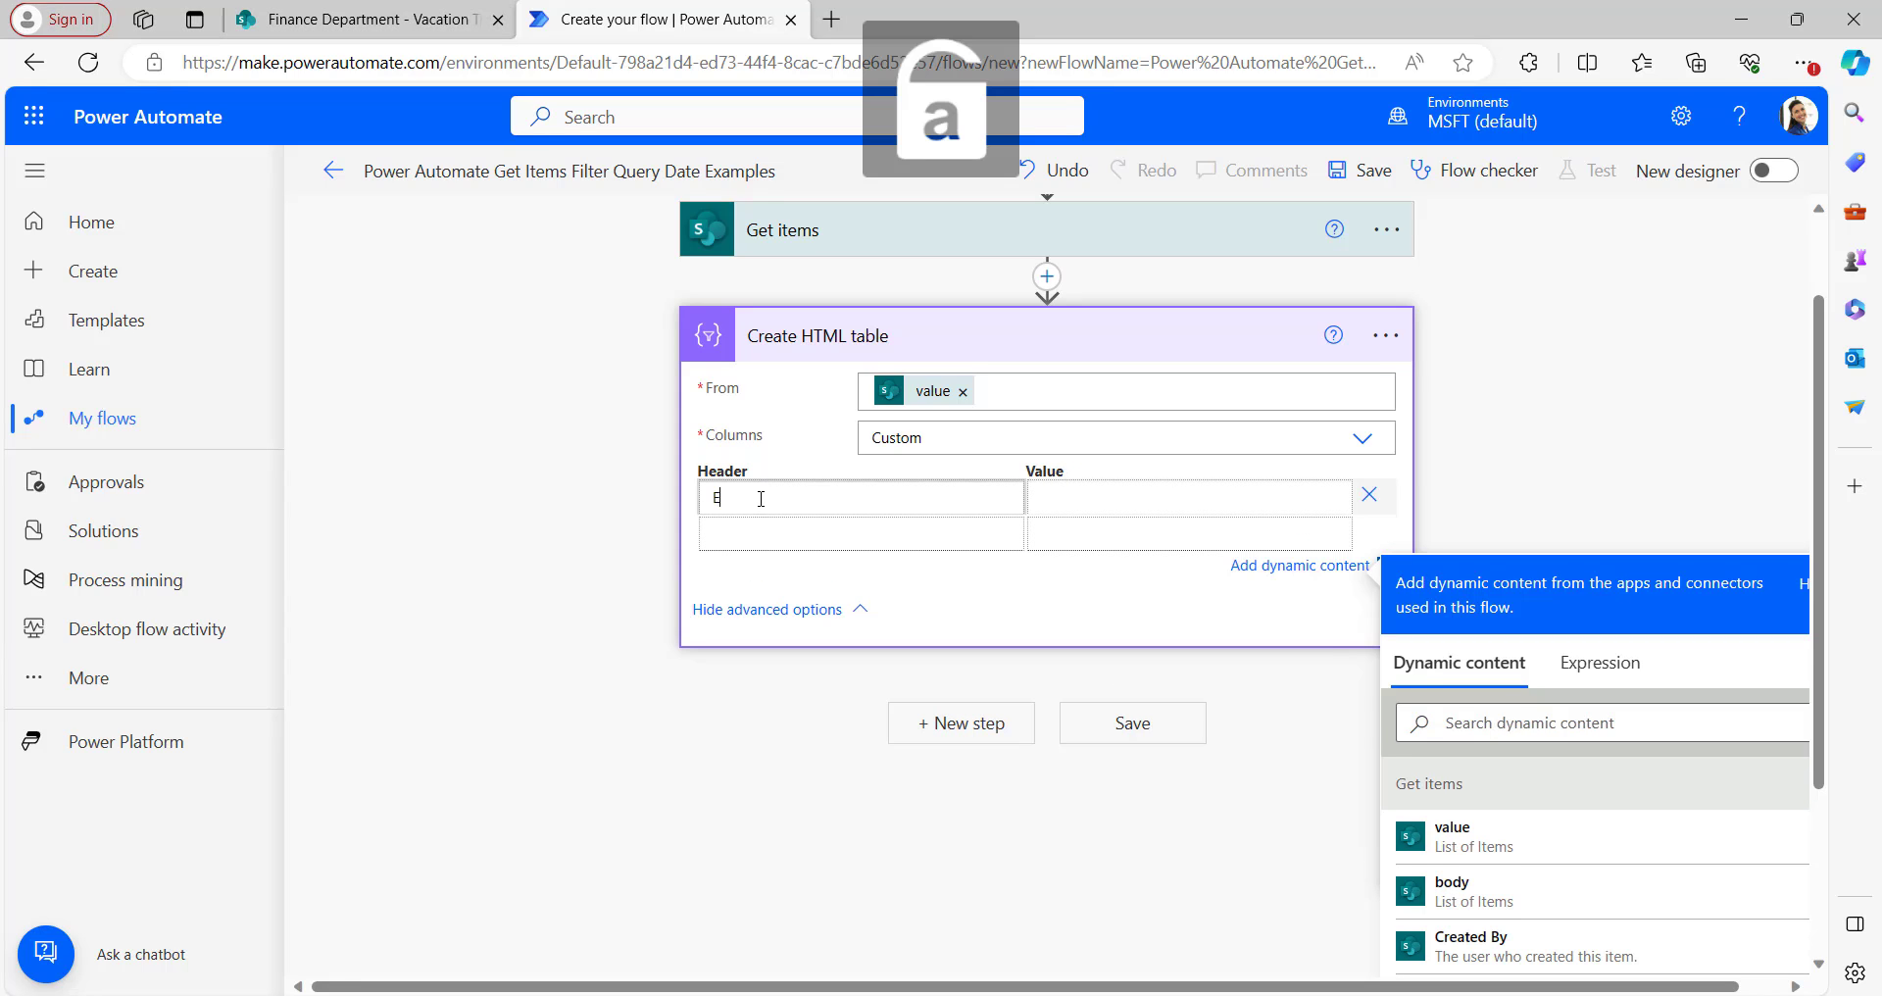
pyautogui.write('mployeeFullName')
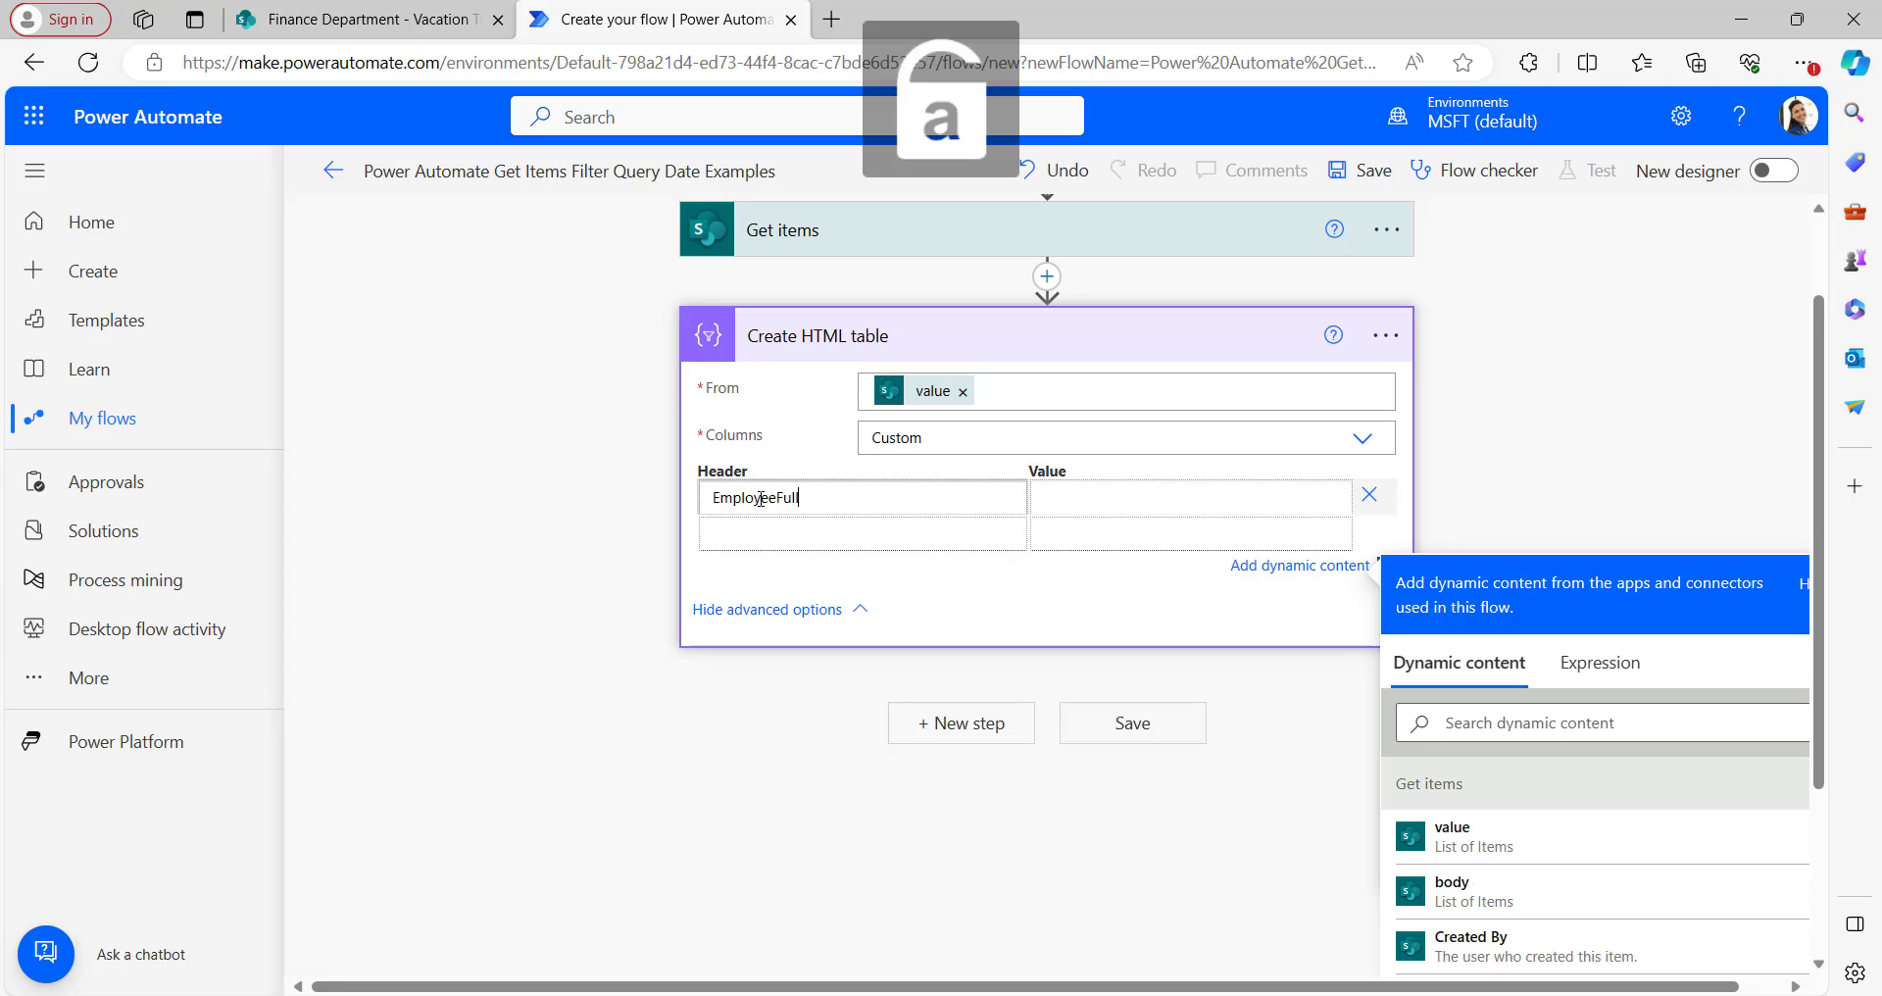
pyautogui.click(1101, 493)
pyautogui.click(1477, 610)
pyautogui.write('emplo')
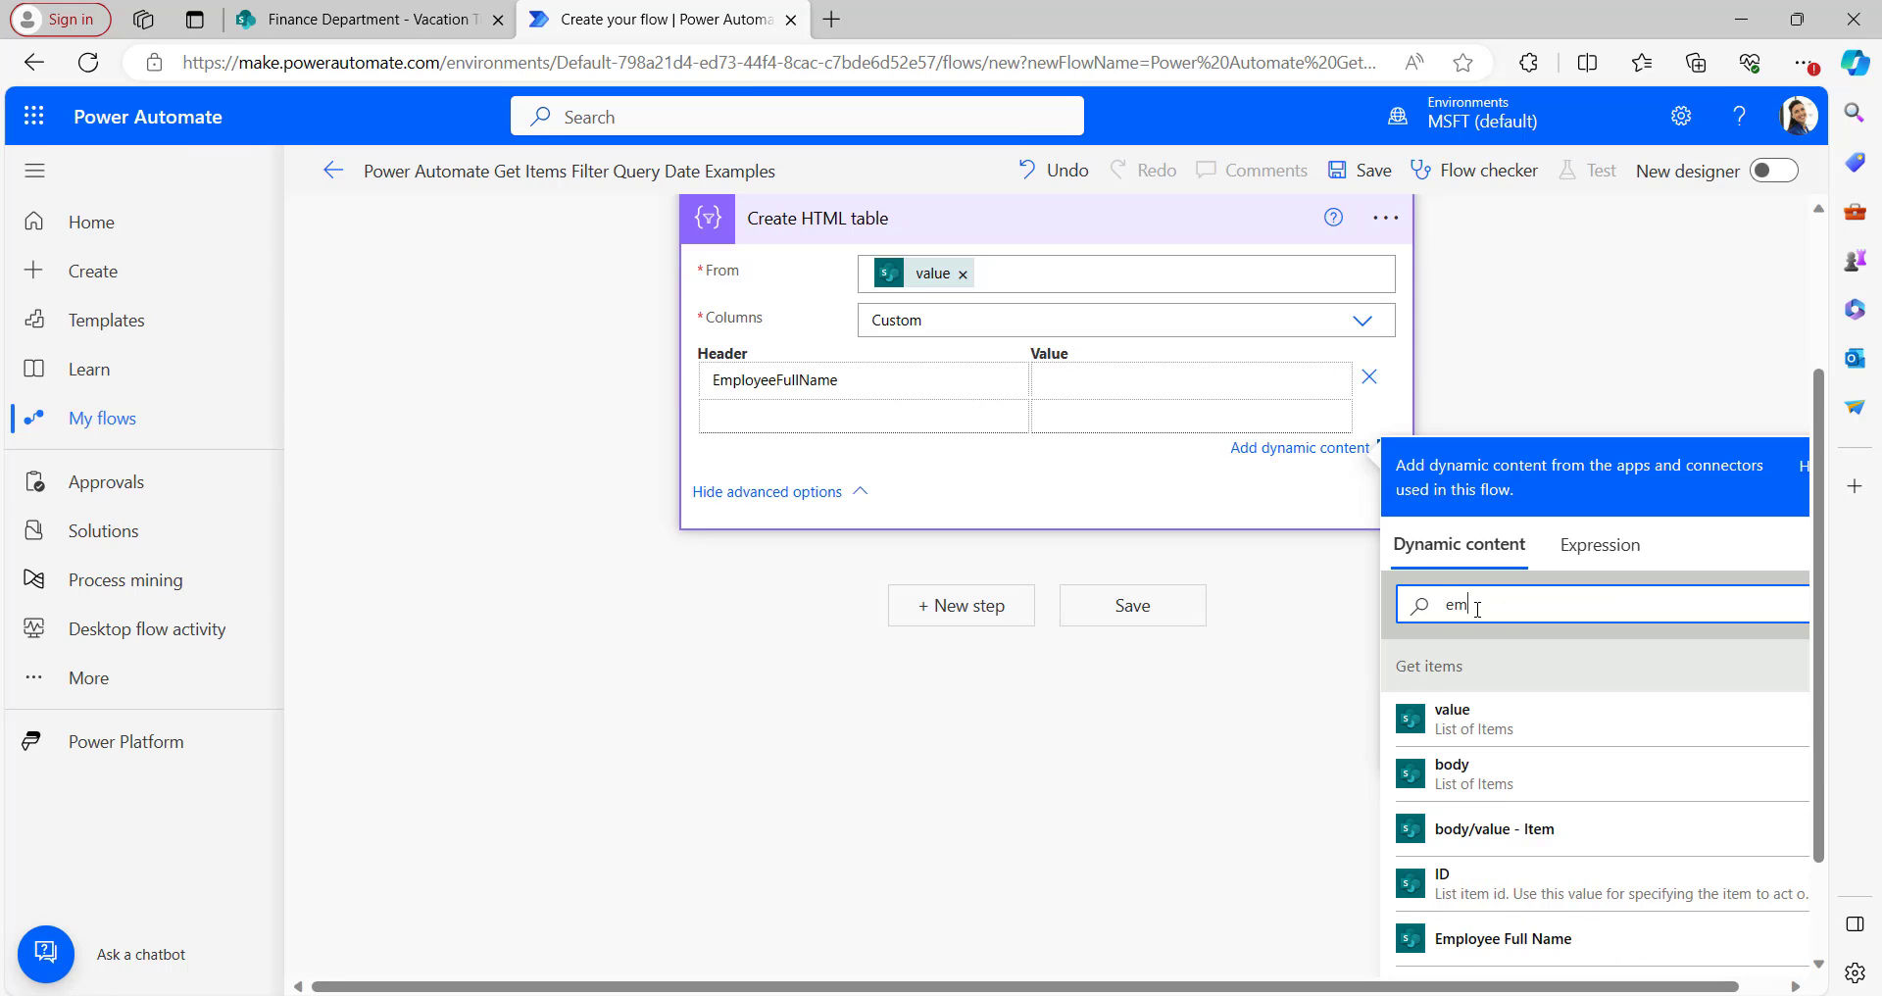
pyautogui.click(1074, 619)
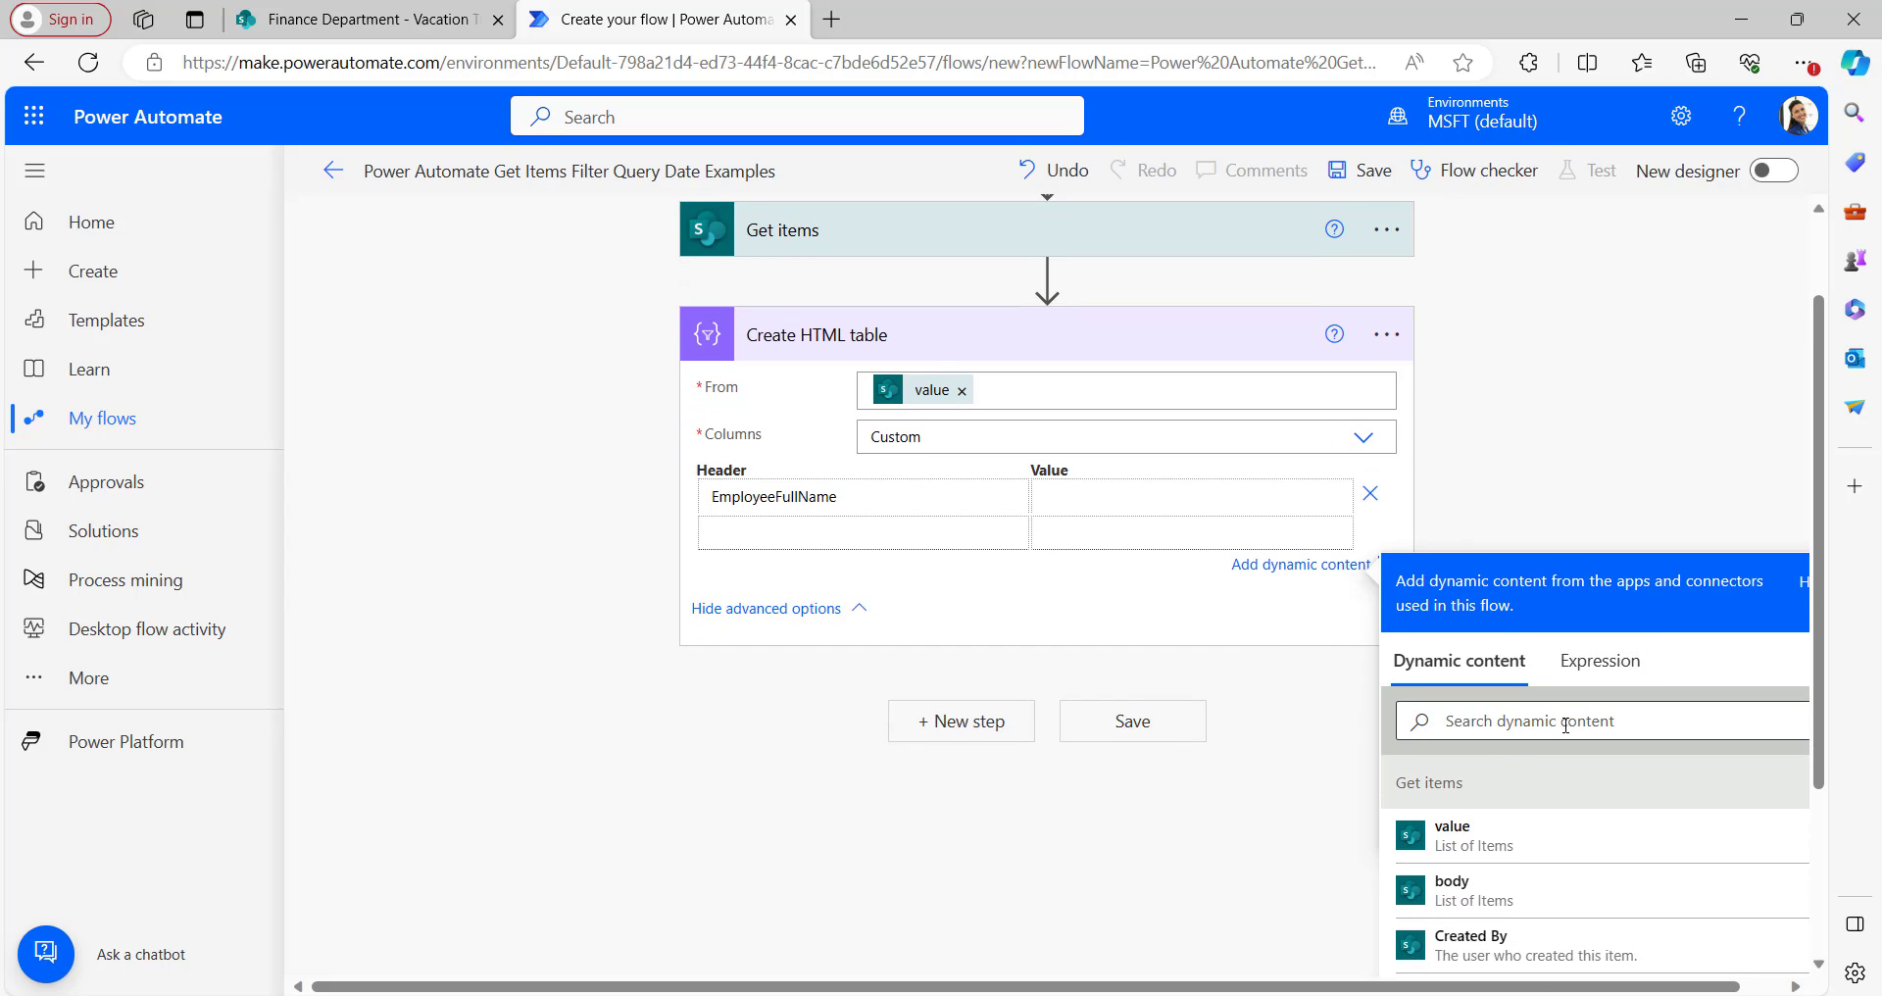
pyautogui.click(1501, 721)
pyautogui.write('empl')
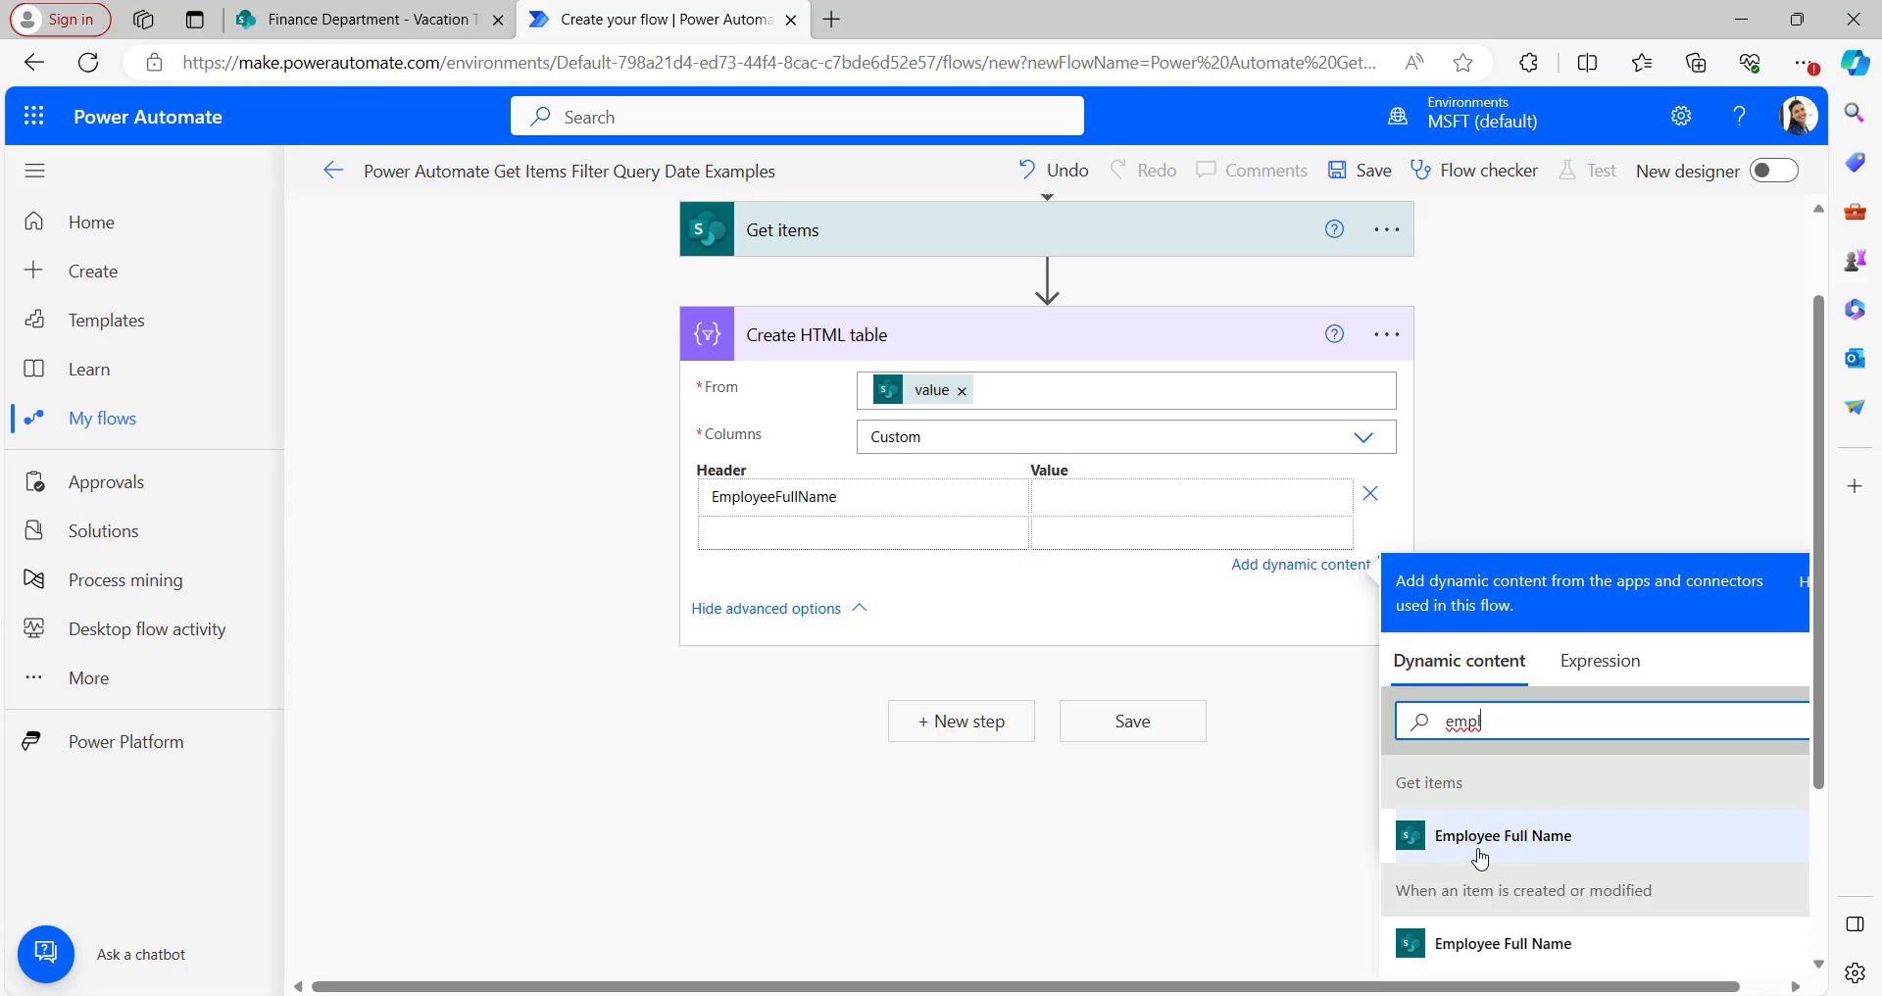
pyautogui.click(1536, 838)
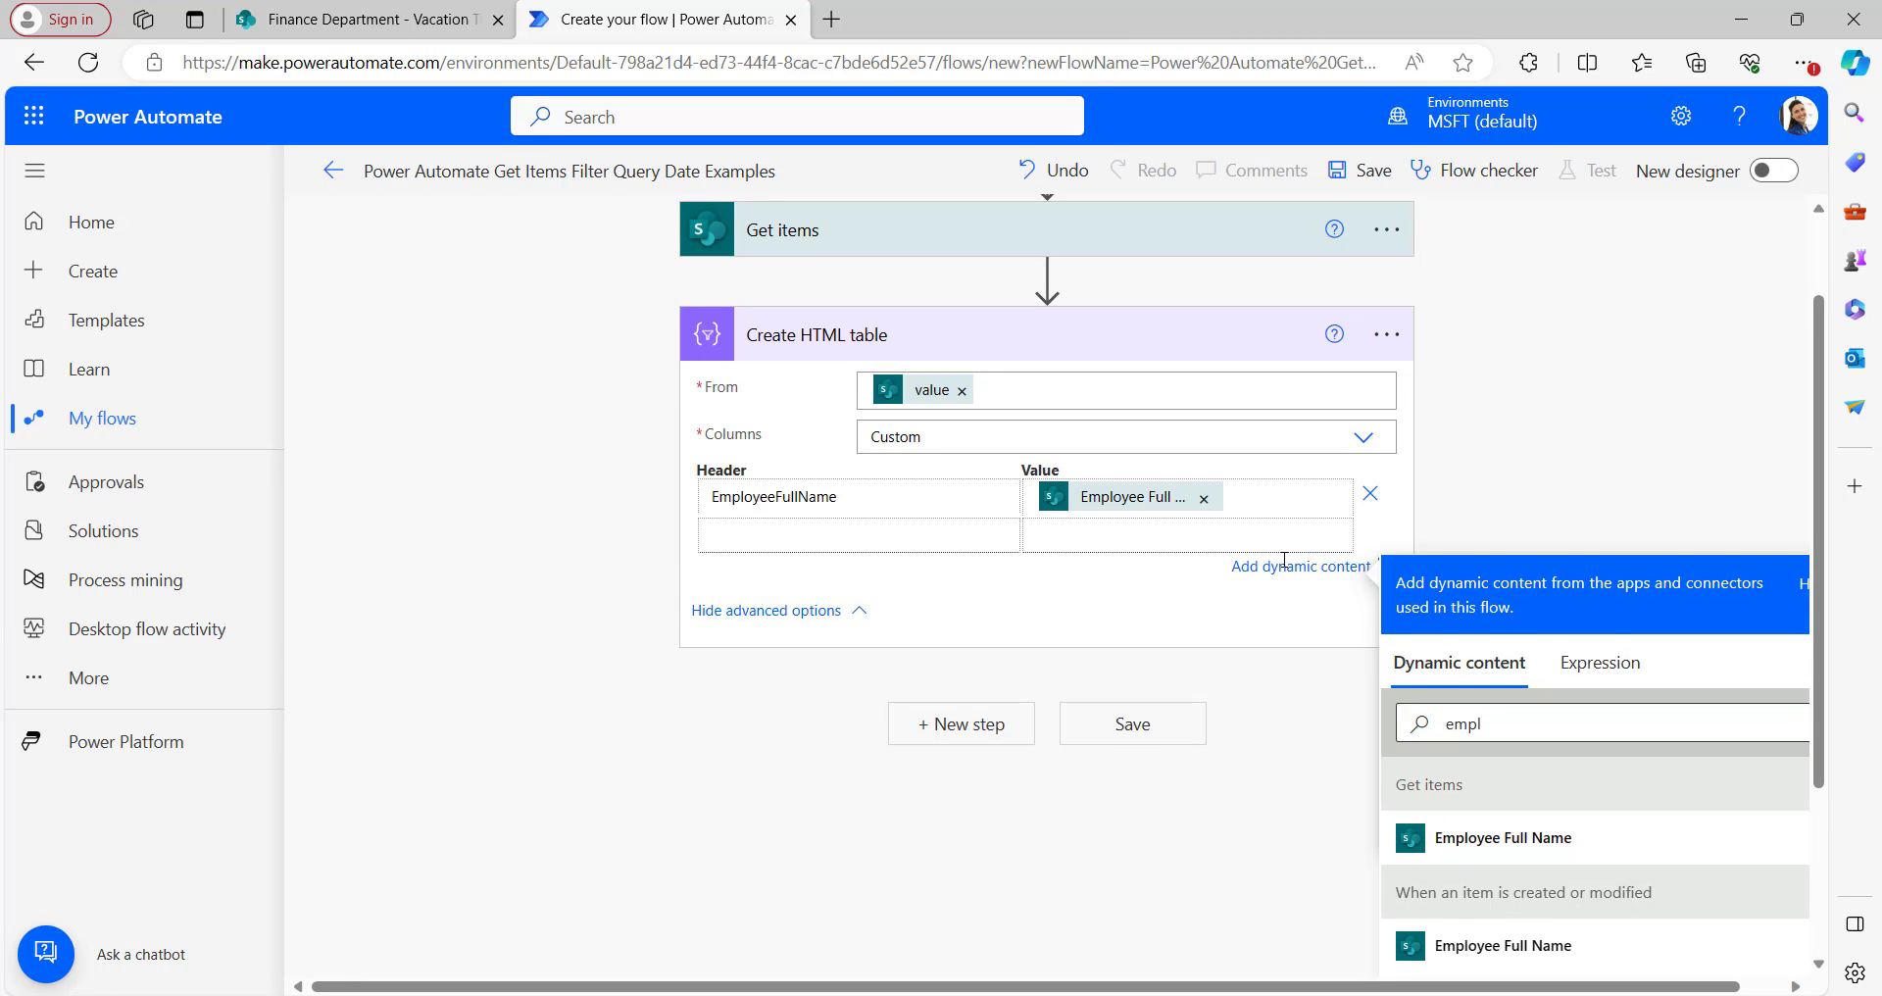
# Step: Add a second HTML table column headed LeaveDate and map it to Leave Date from Get items
pyautogui.click(799, 534)
pyautogui.press('capslock')
pyautogui.write('L')
pyautogui.press('capslock')
pyautogui.write('eaveDate')
pyautogui.click(1491, 767)
pyautogui.press('BackSpace')
pyautogui.press('BackSpace')
pyautogui.press('BackSpace')
pyautogui.press('BackSpace')
pyautogui.write('leav')
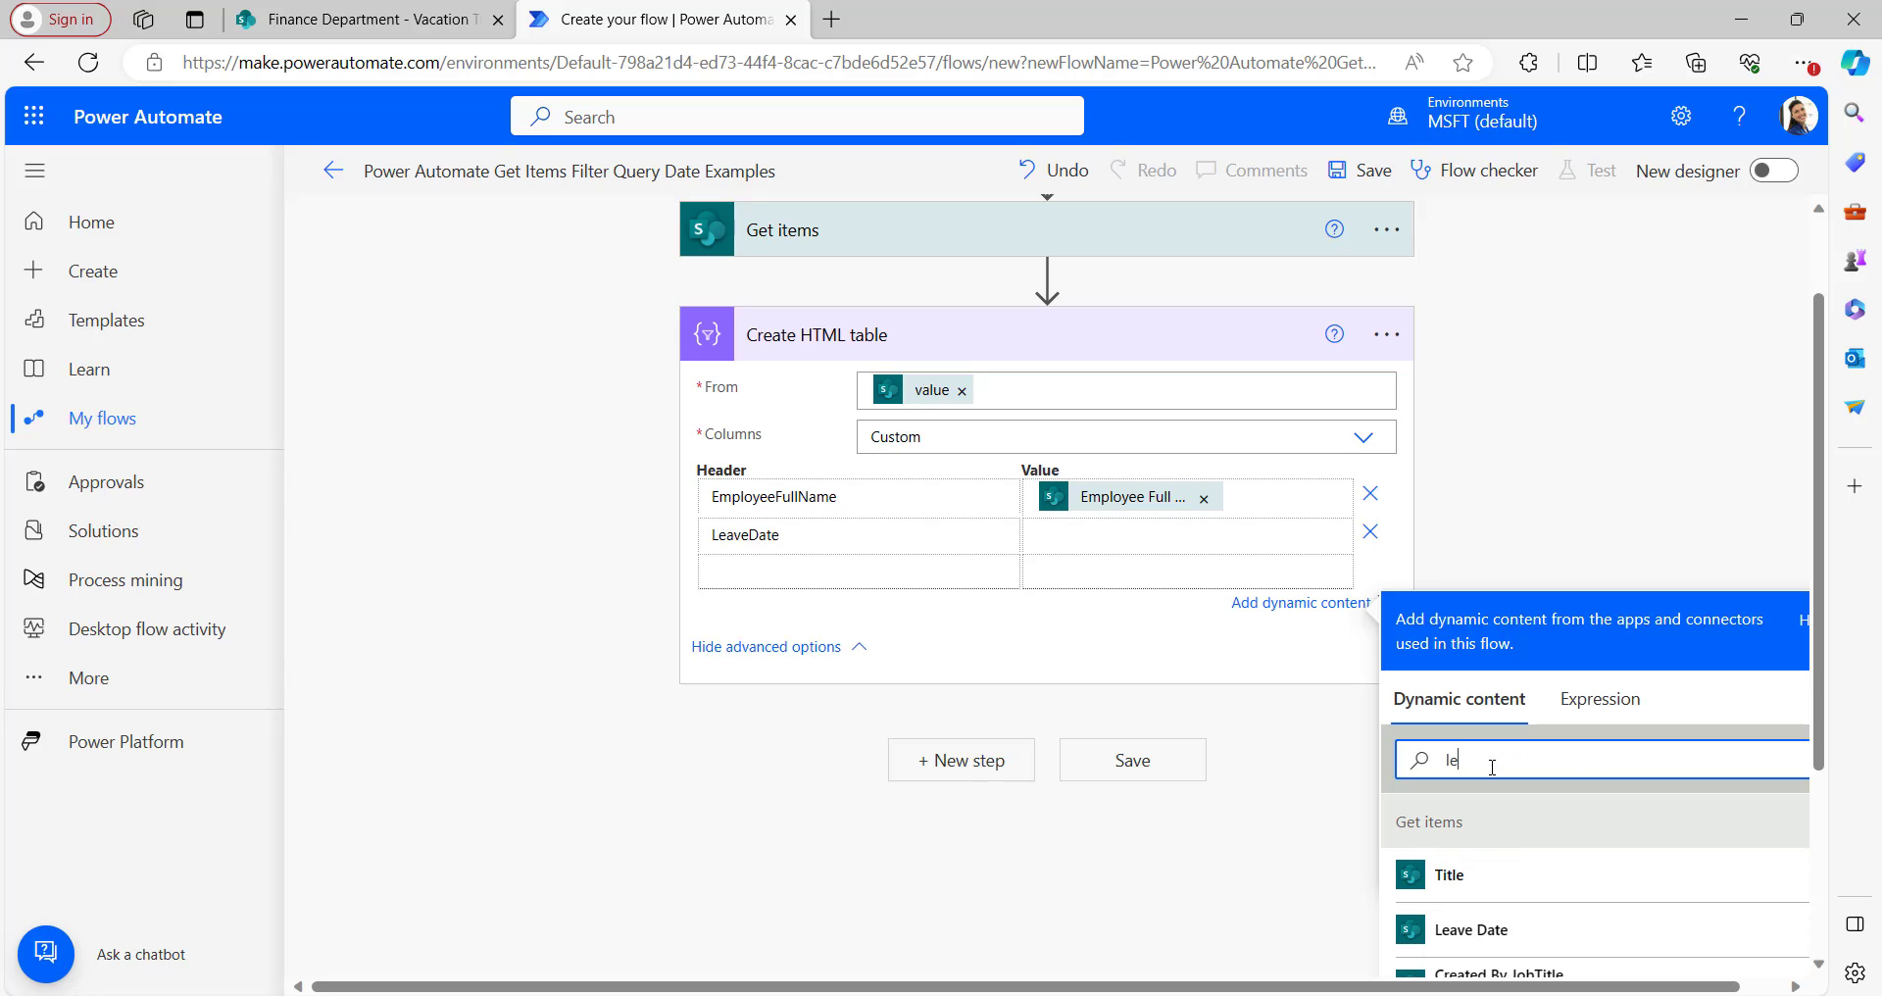
pyautogui.click(1461, 874)
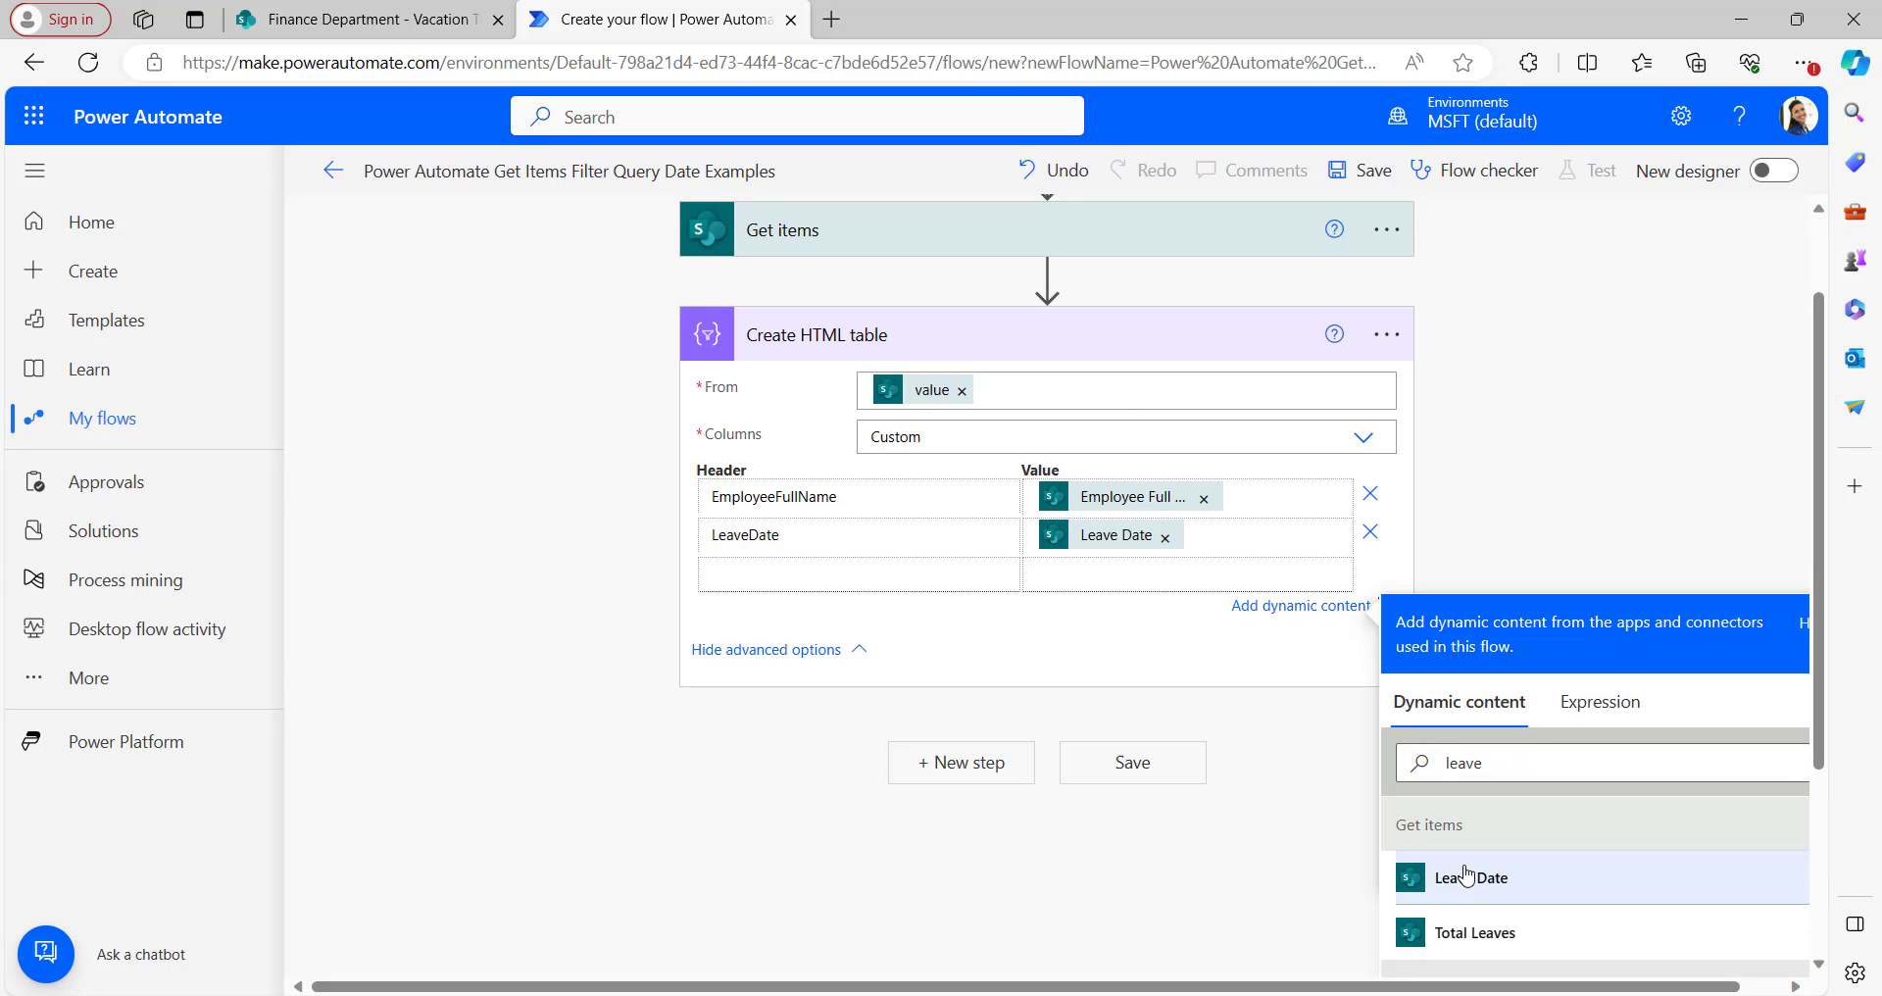
# Step: Collapse the Create HTML table action, save the flow and start a manual test
pyautogui.click(1055, 334)
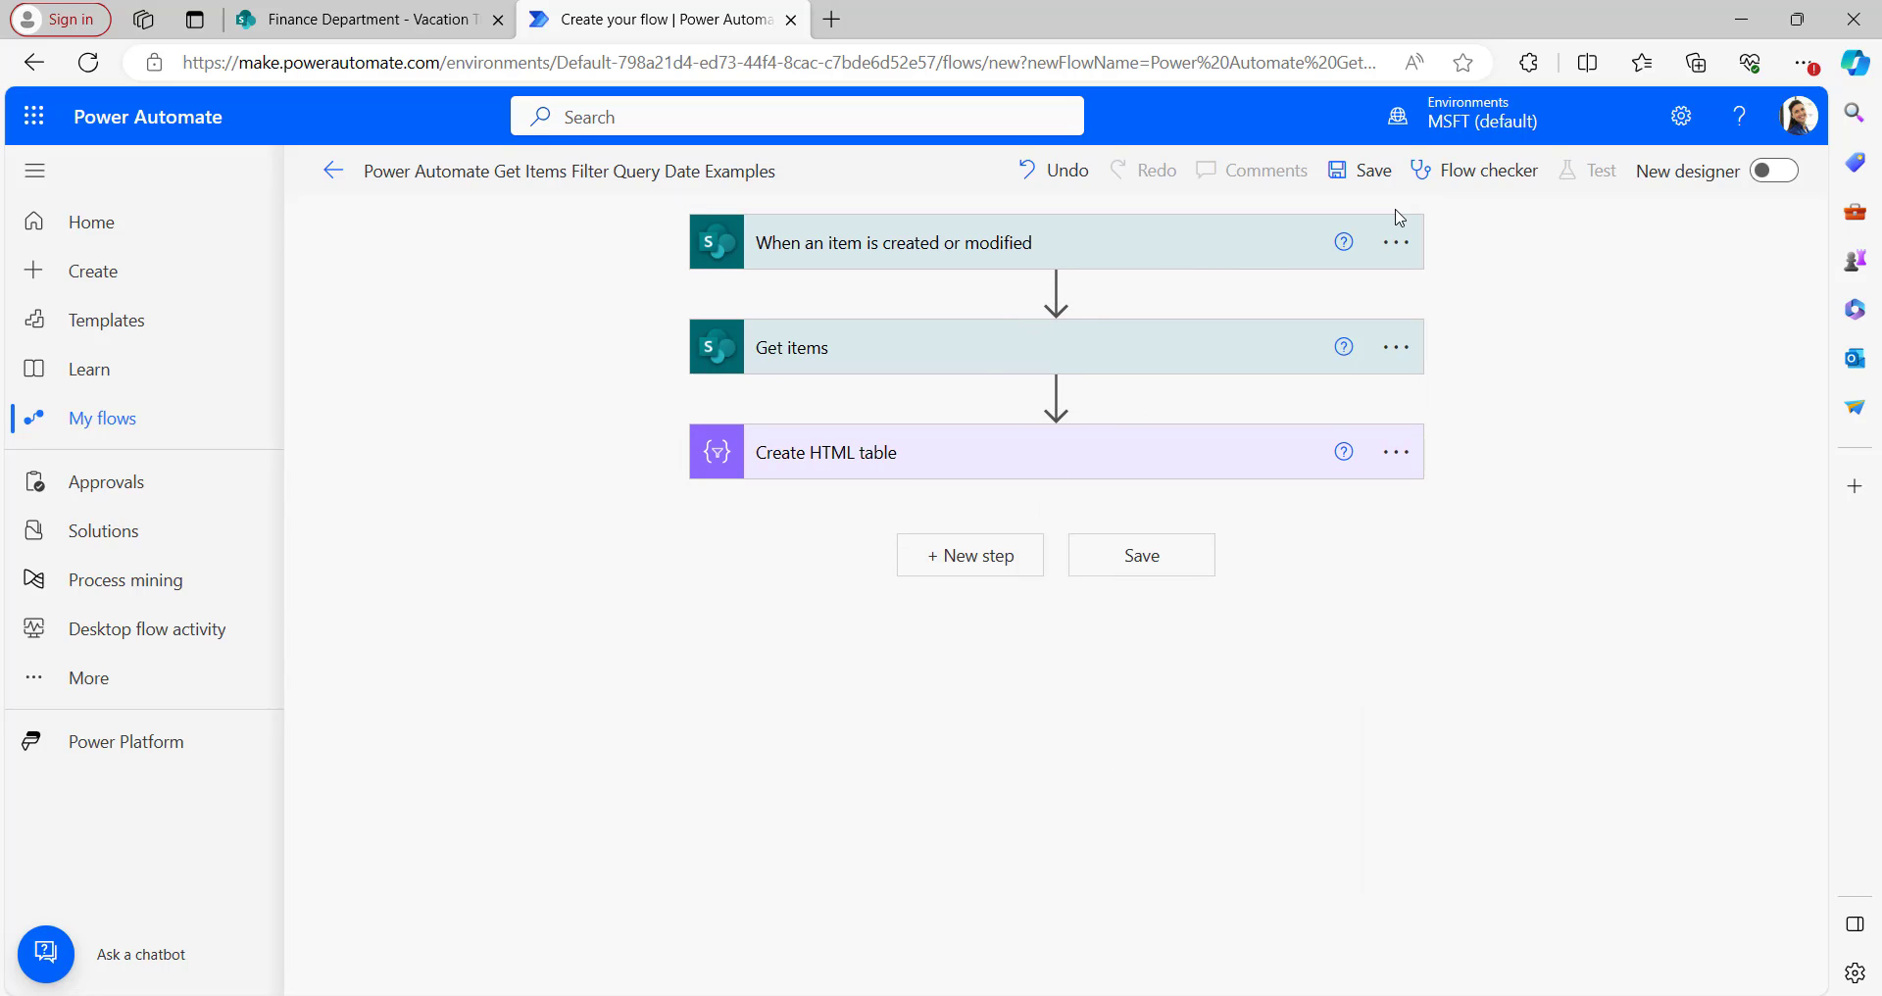
pyautogui.click(1365, 181)
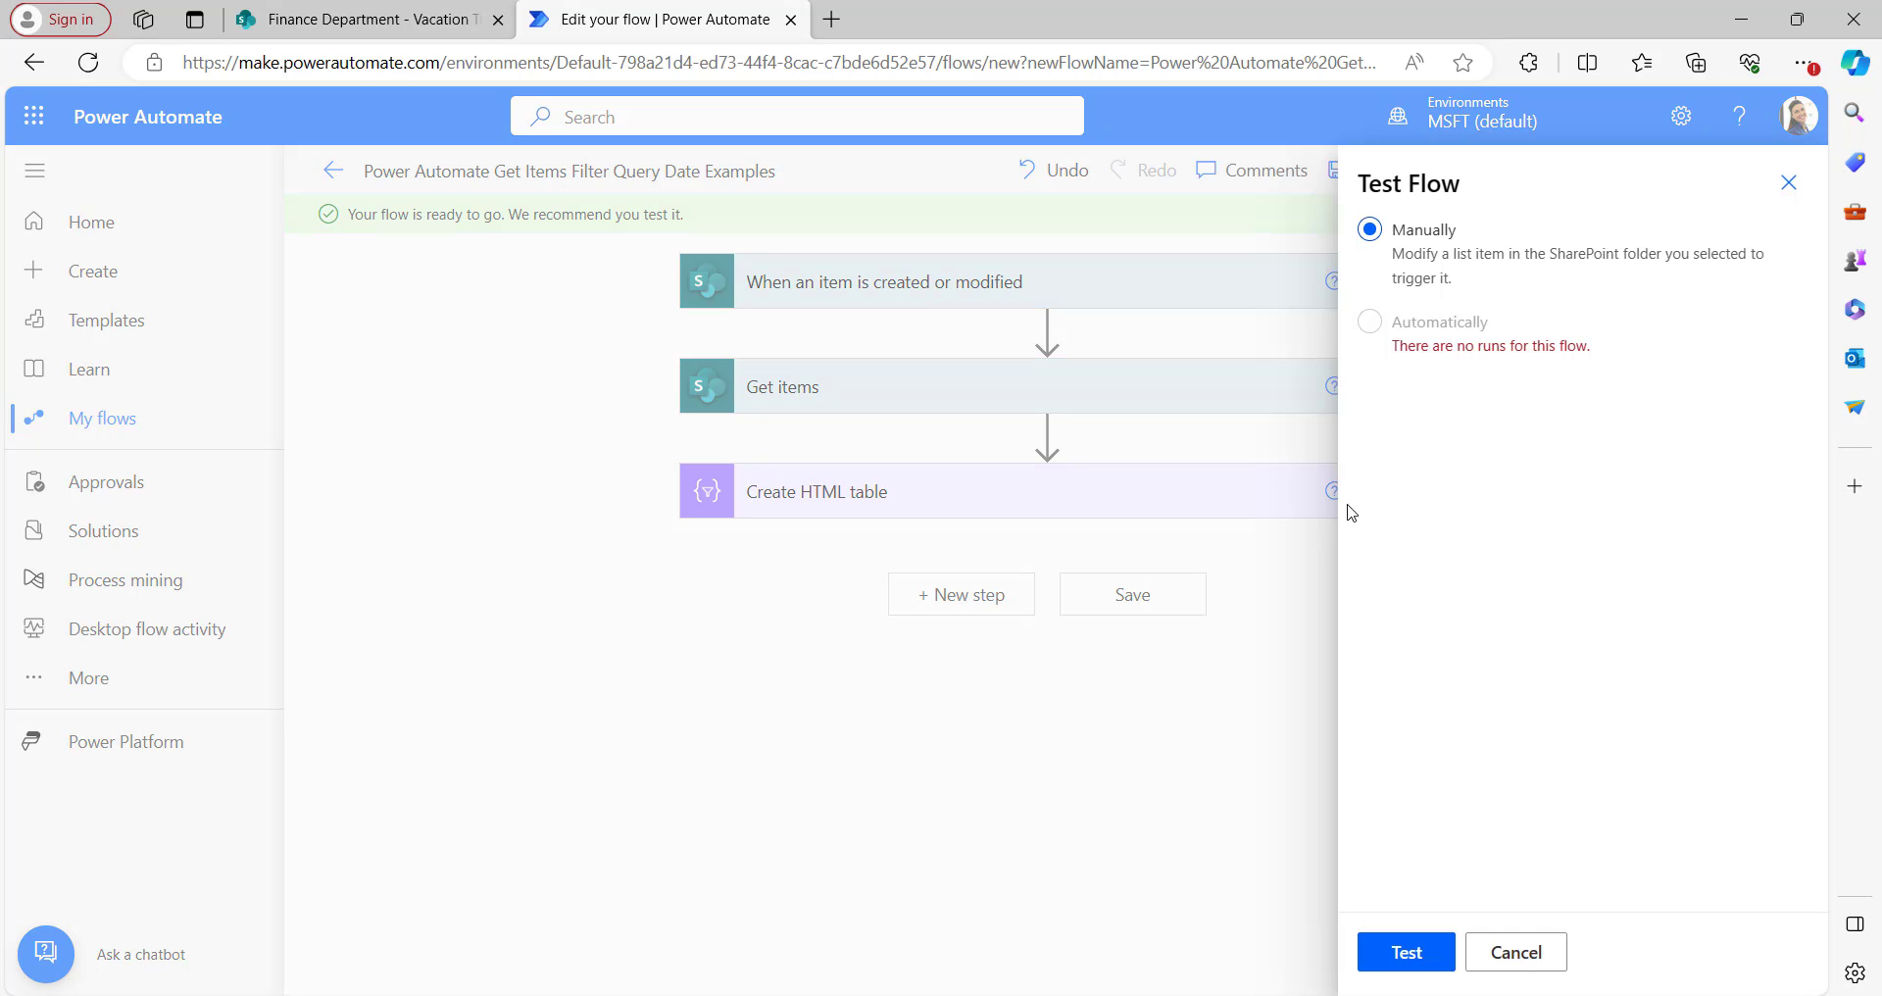
pyautogui.click(1380, 953)
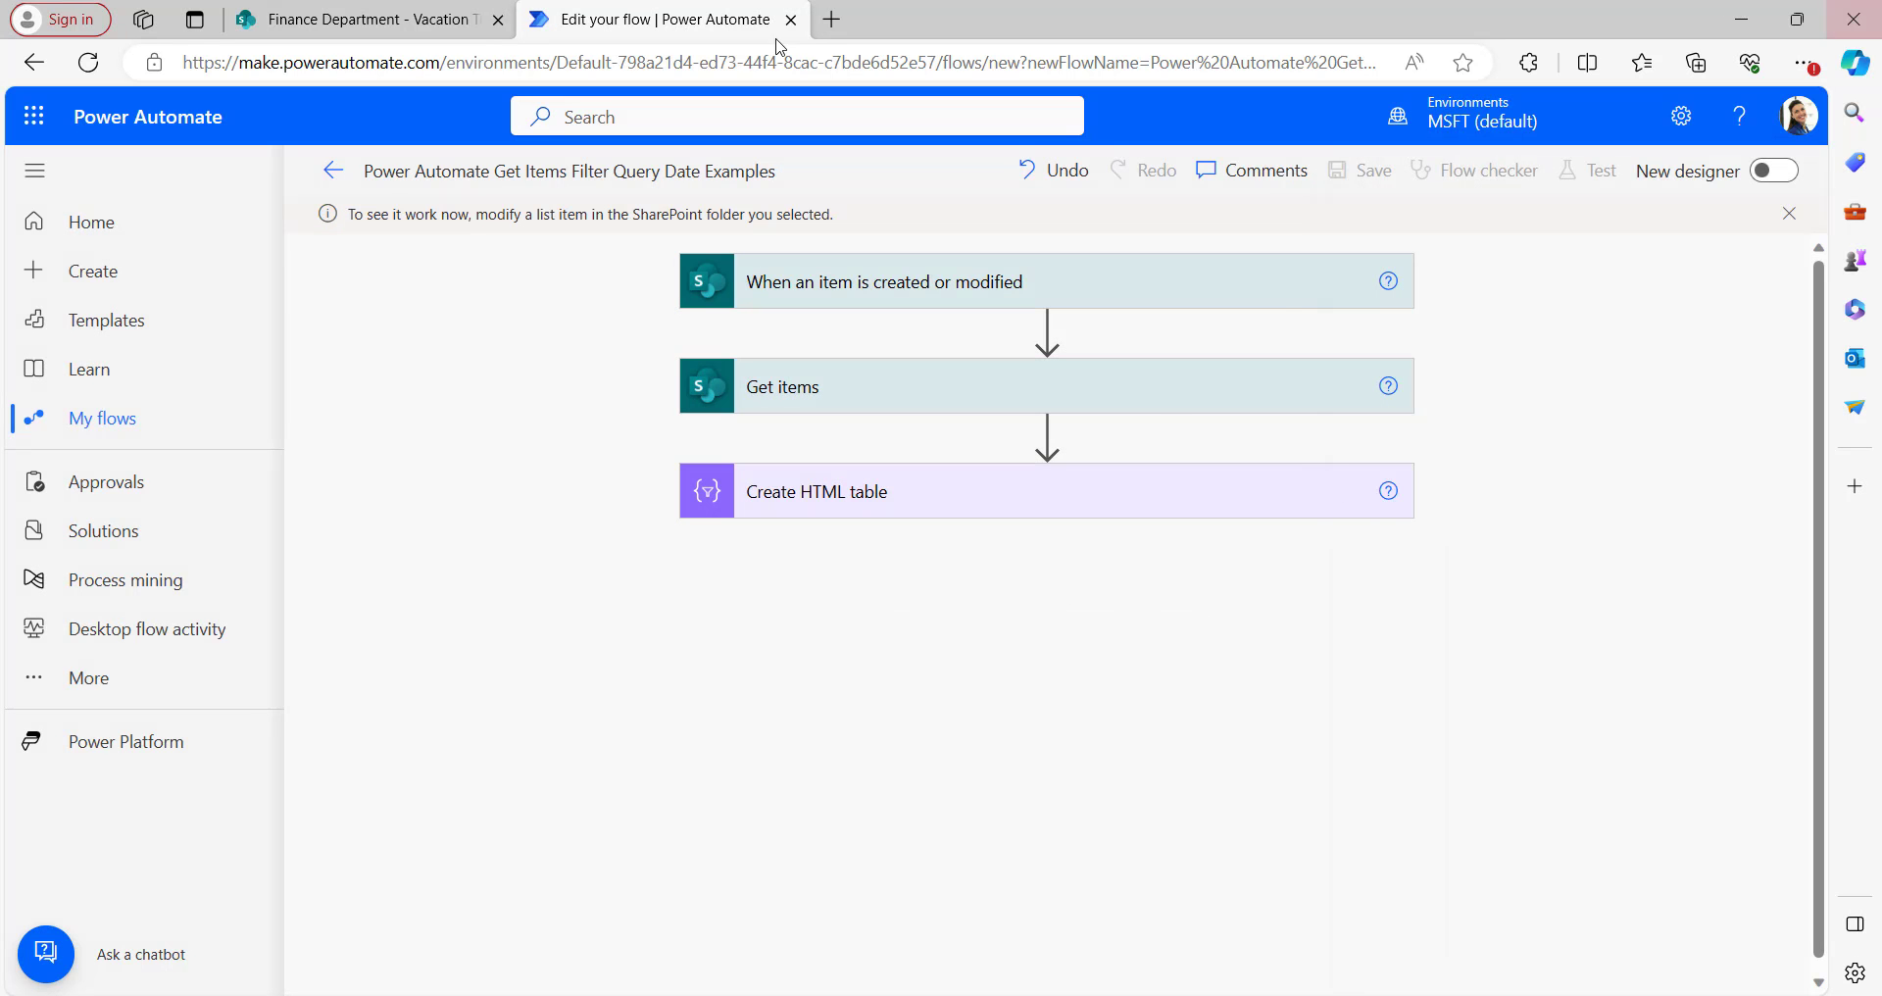
# Step: Trigger the test by setting the Leave Date of the SharePoint list item with ID 1 to 12/13/2023 in grid view
pyautogui.click(342, 27)
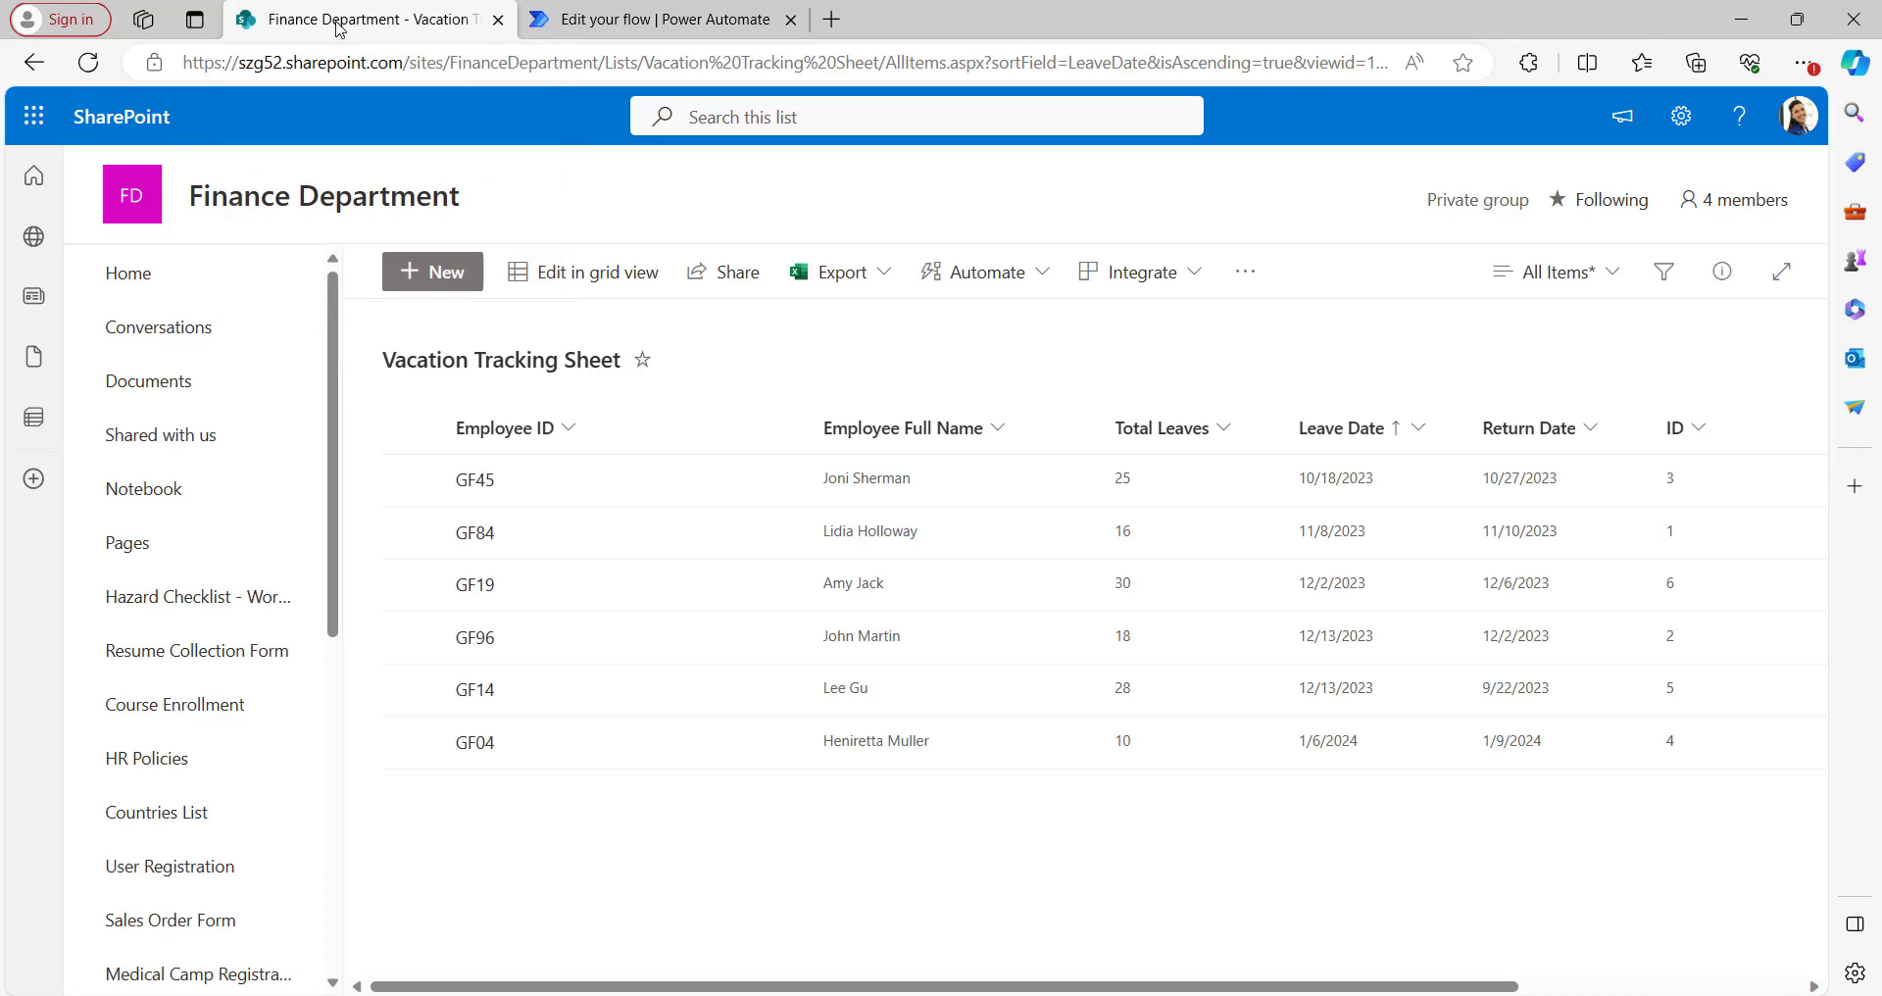
pyautogui.click(534, 272)
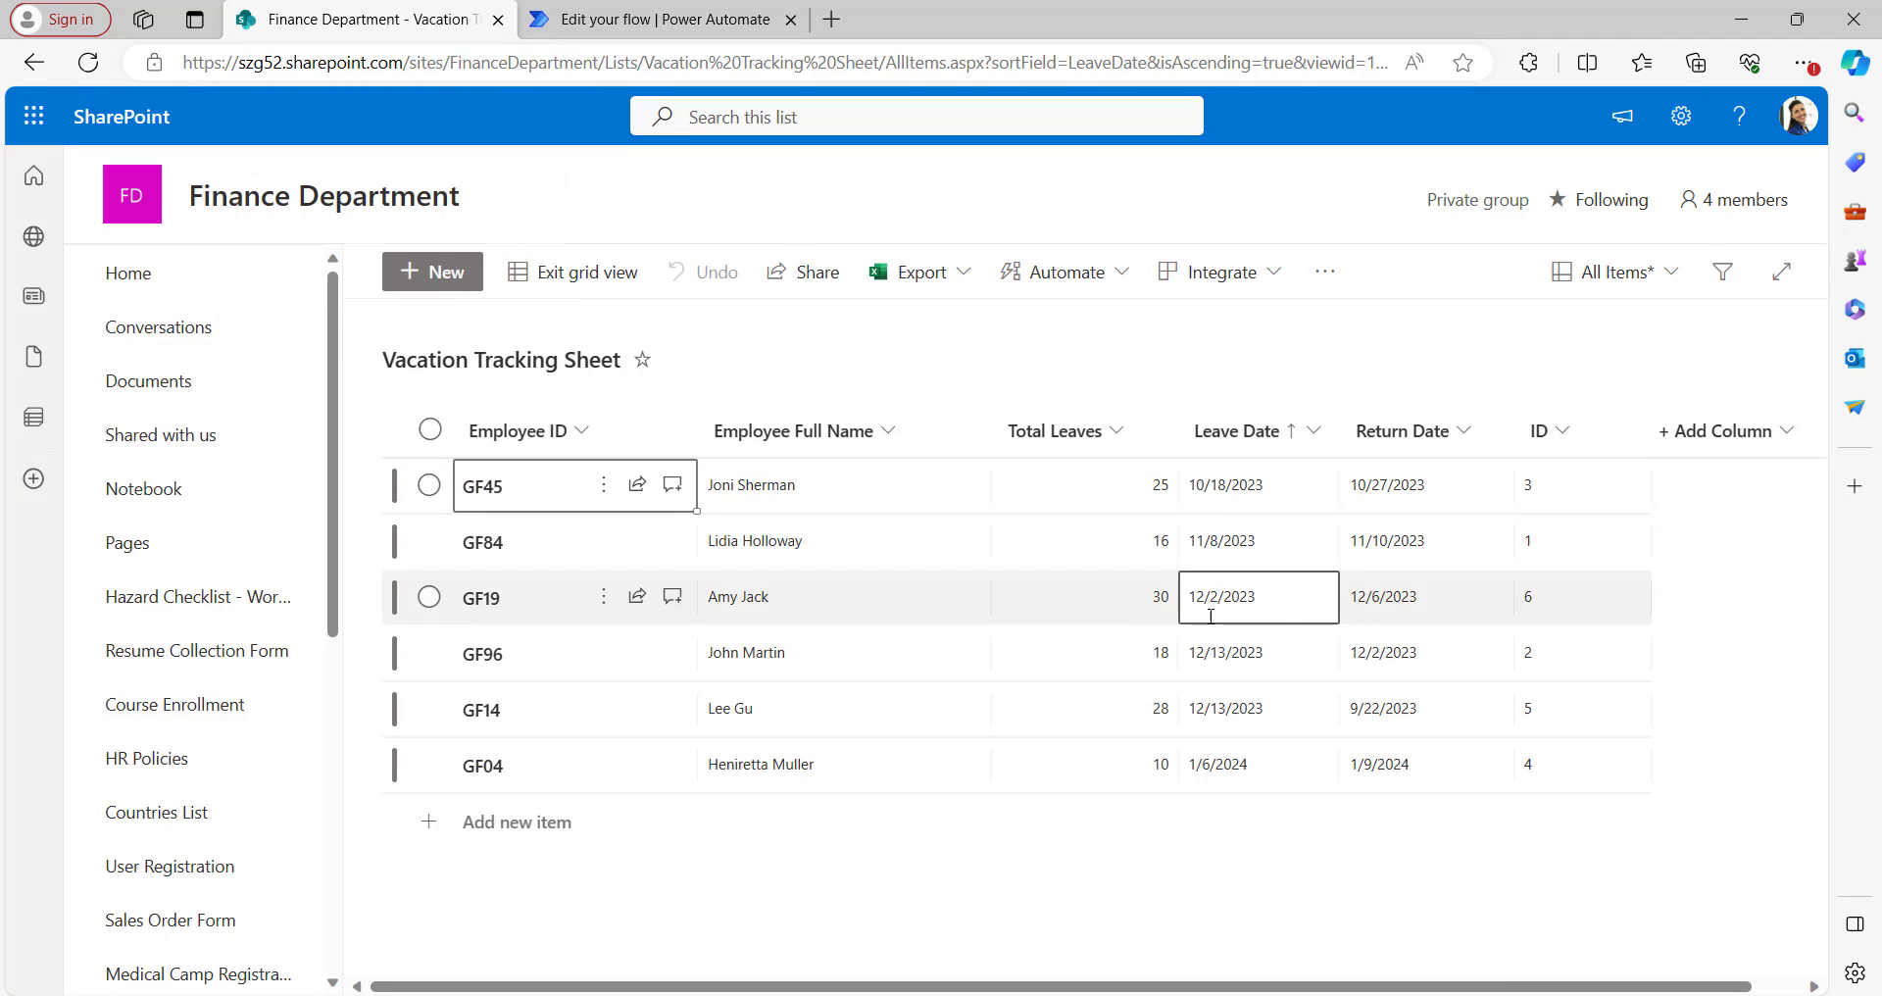
pyautogui.click(1262, 555)
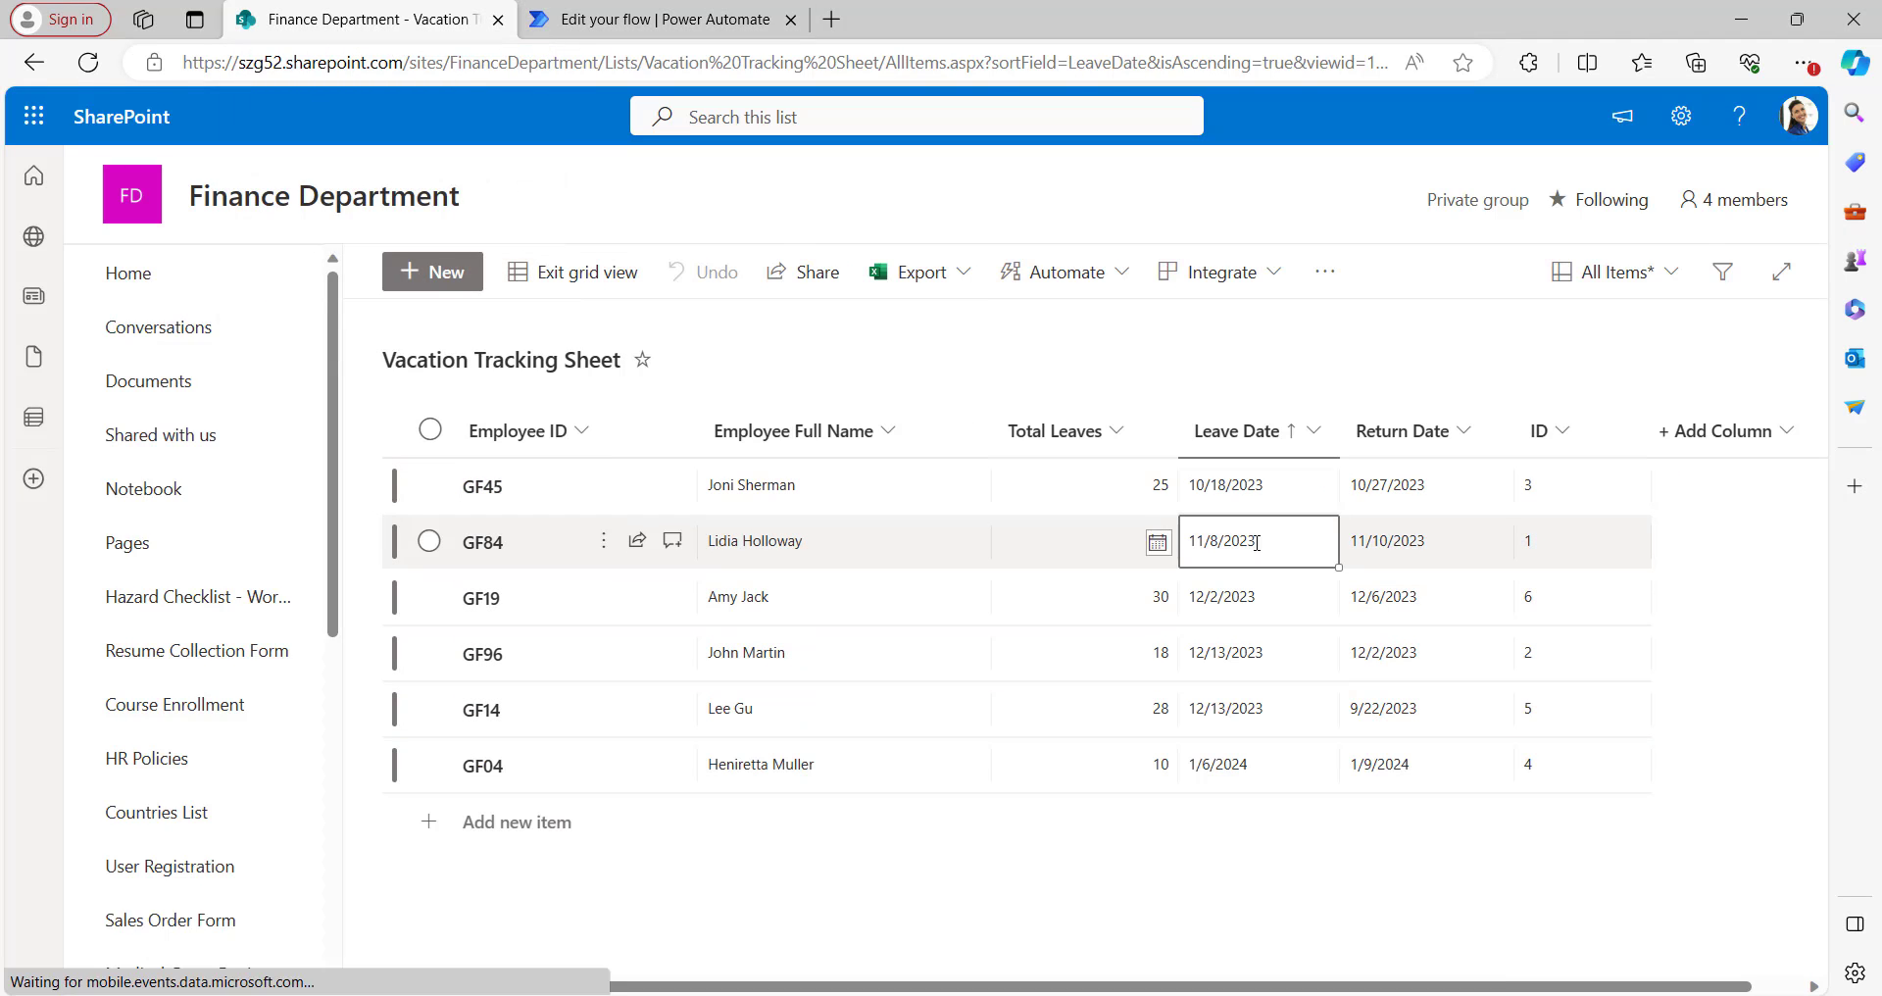
pyautogui.click(1156, 543)
pyautogui.click(1321, 594)
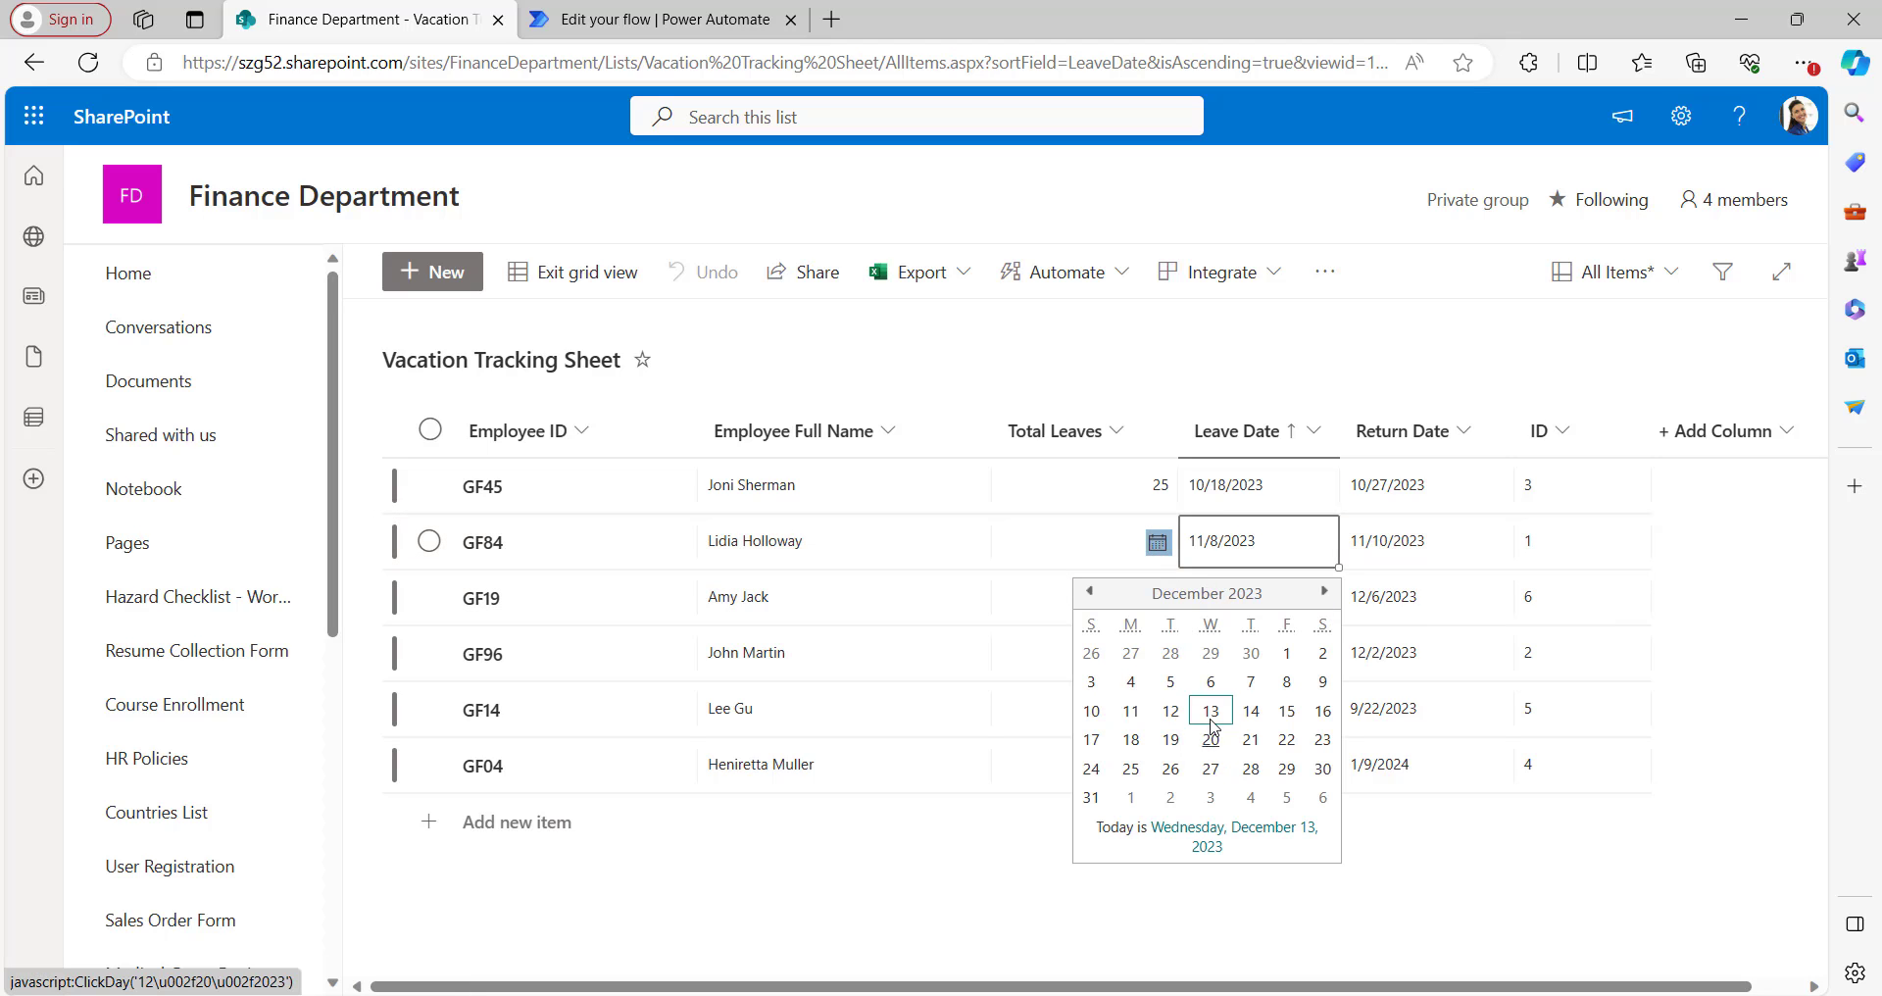
pyautogui.click(1211, 712)
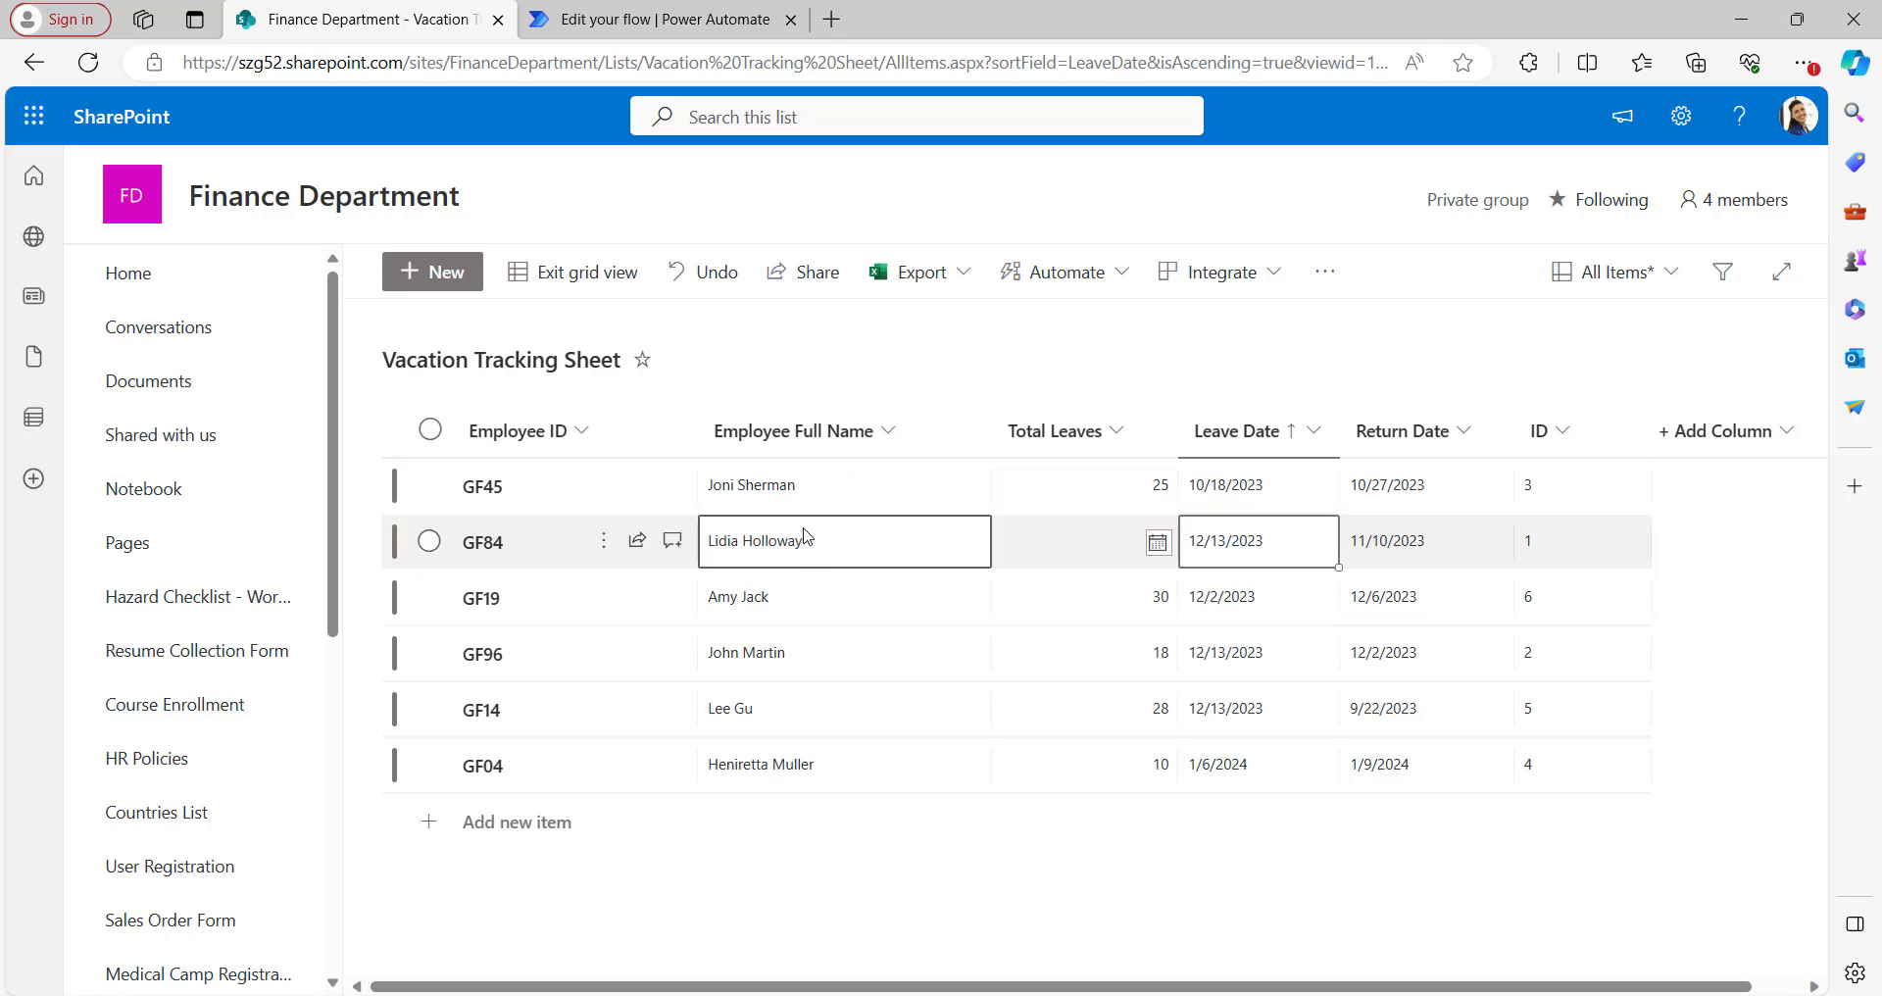
pyautogui.click(574, 287)
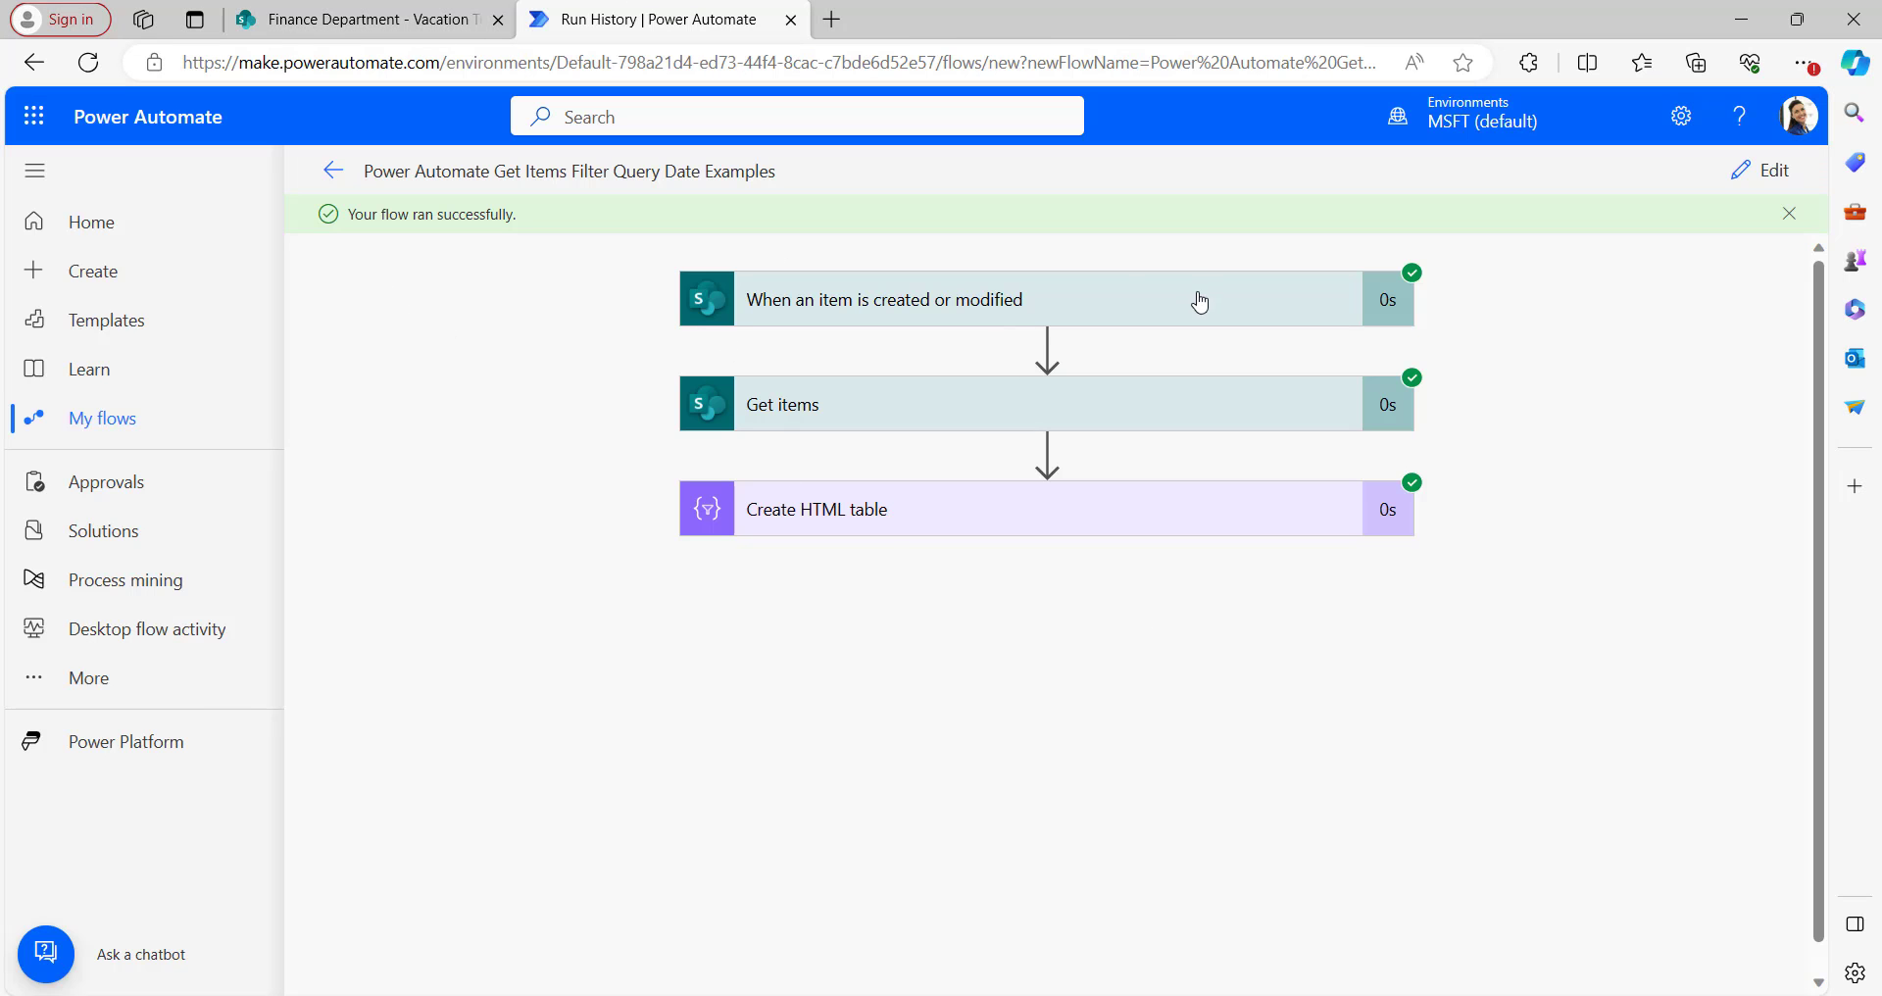
# Step: Examine the Create HTML table output of the flow run to check which employees and leave dates it lists
pyautogui.click(946, 519)
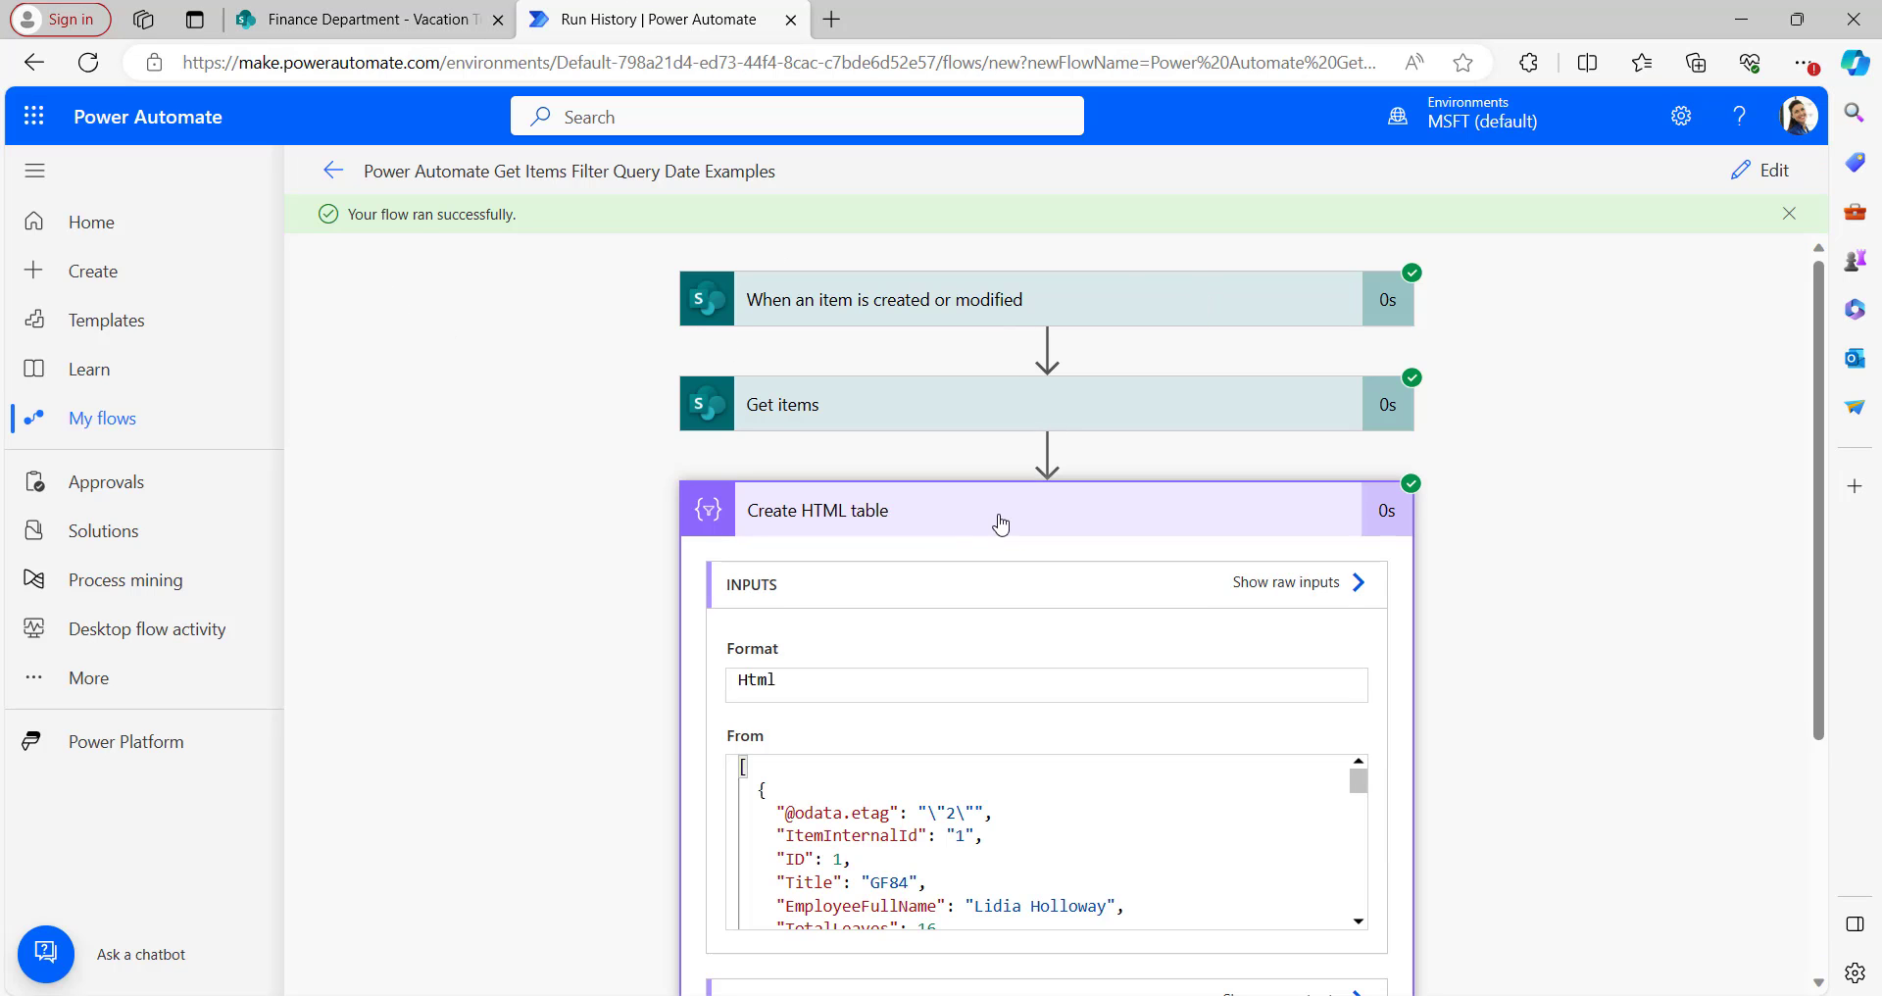
pyautogui.scroll(-5, 946, 519)
pyautogui.scroll(-2, 976, 579)
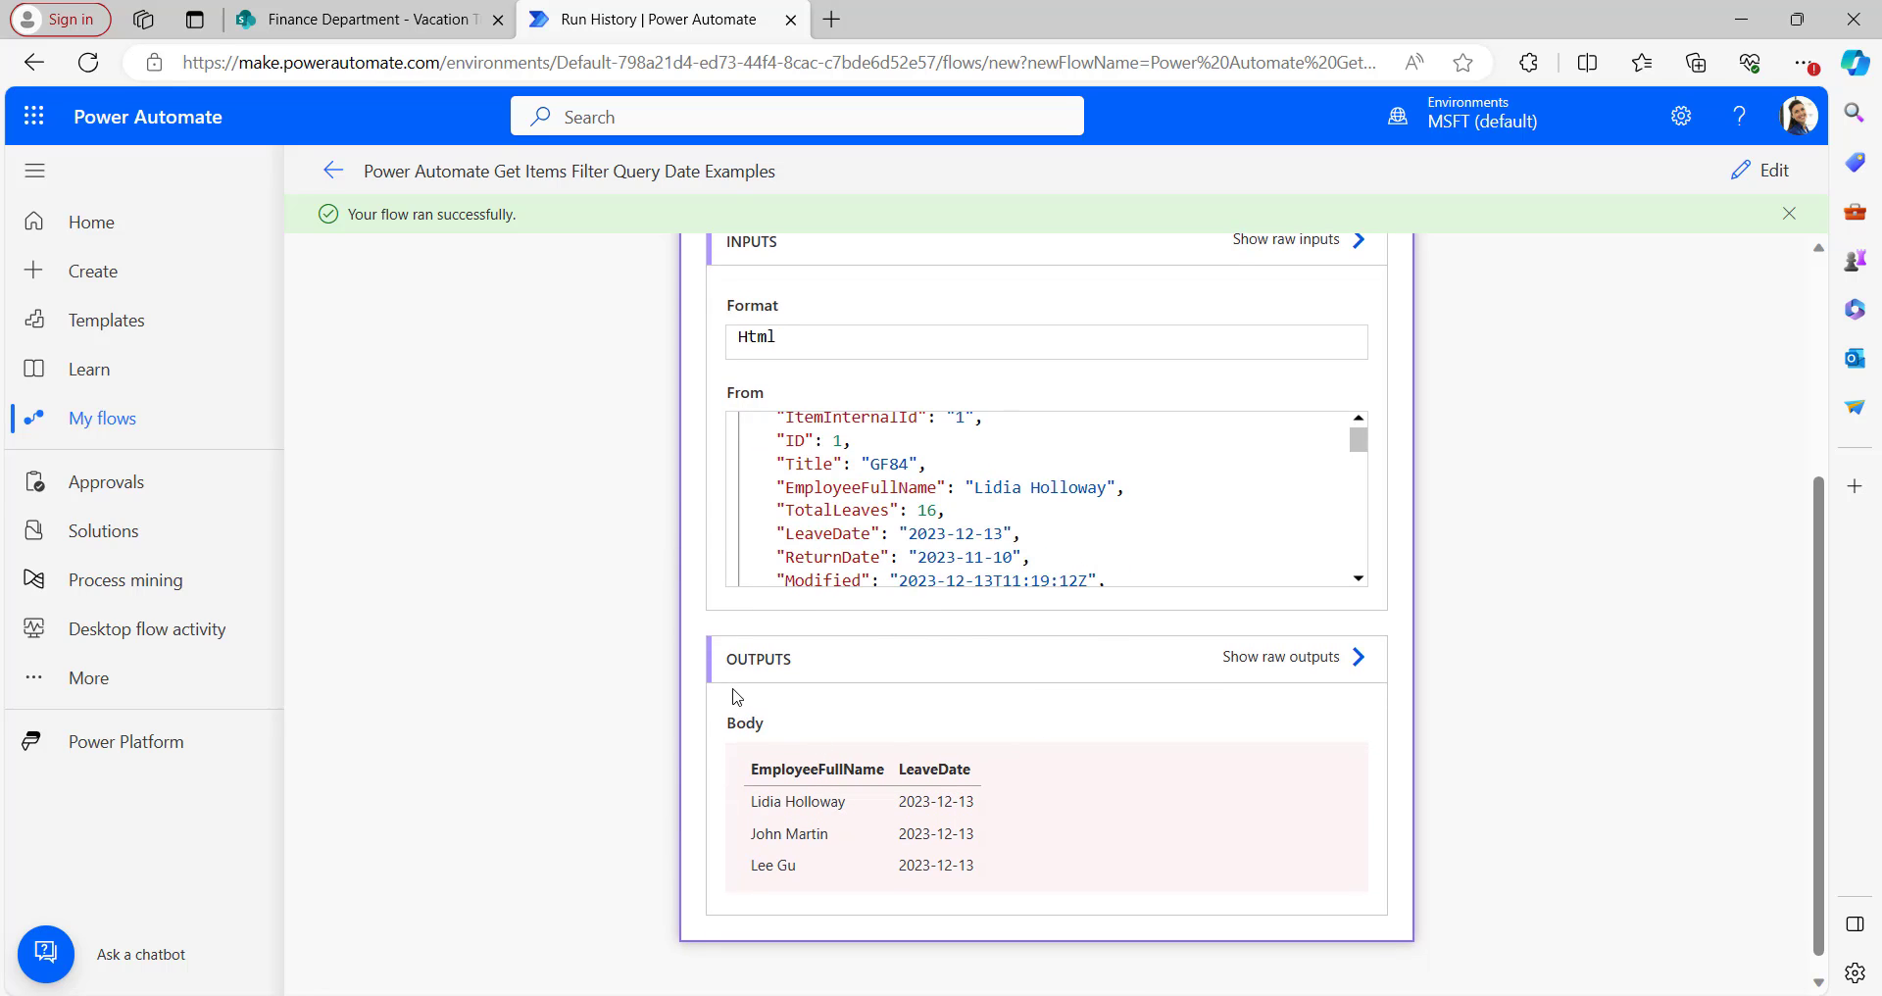
pyautogui.scroll(-3, 799, 569)
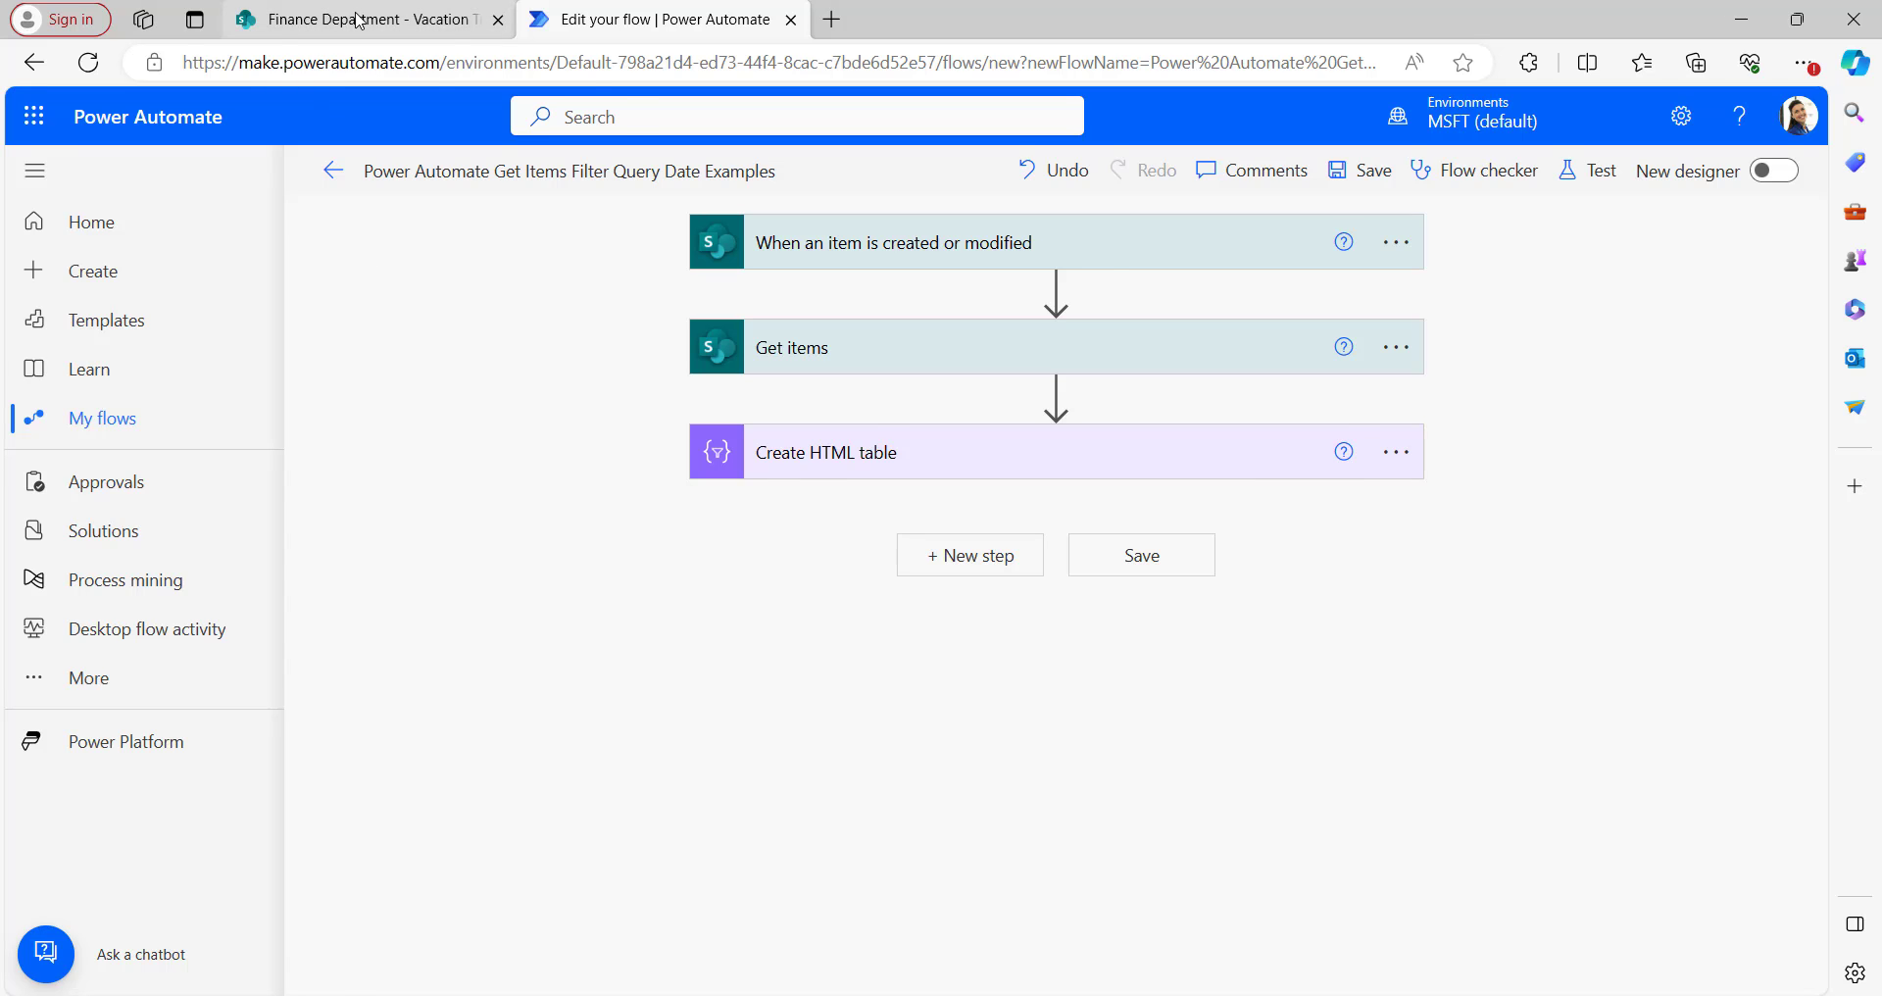
# Step: Set the comparison operator in the Get items filter query to lt, keeping LeaveDate and the formatDateTime expression
pyautogui.click(445, 20)
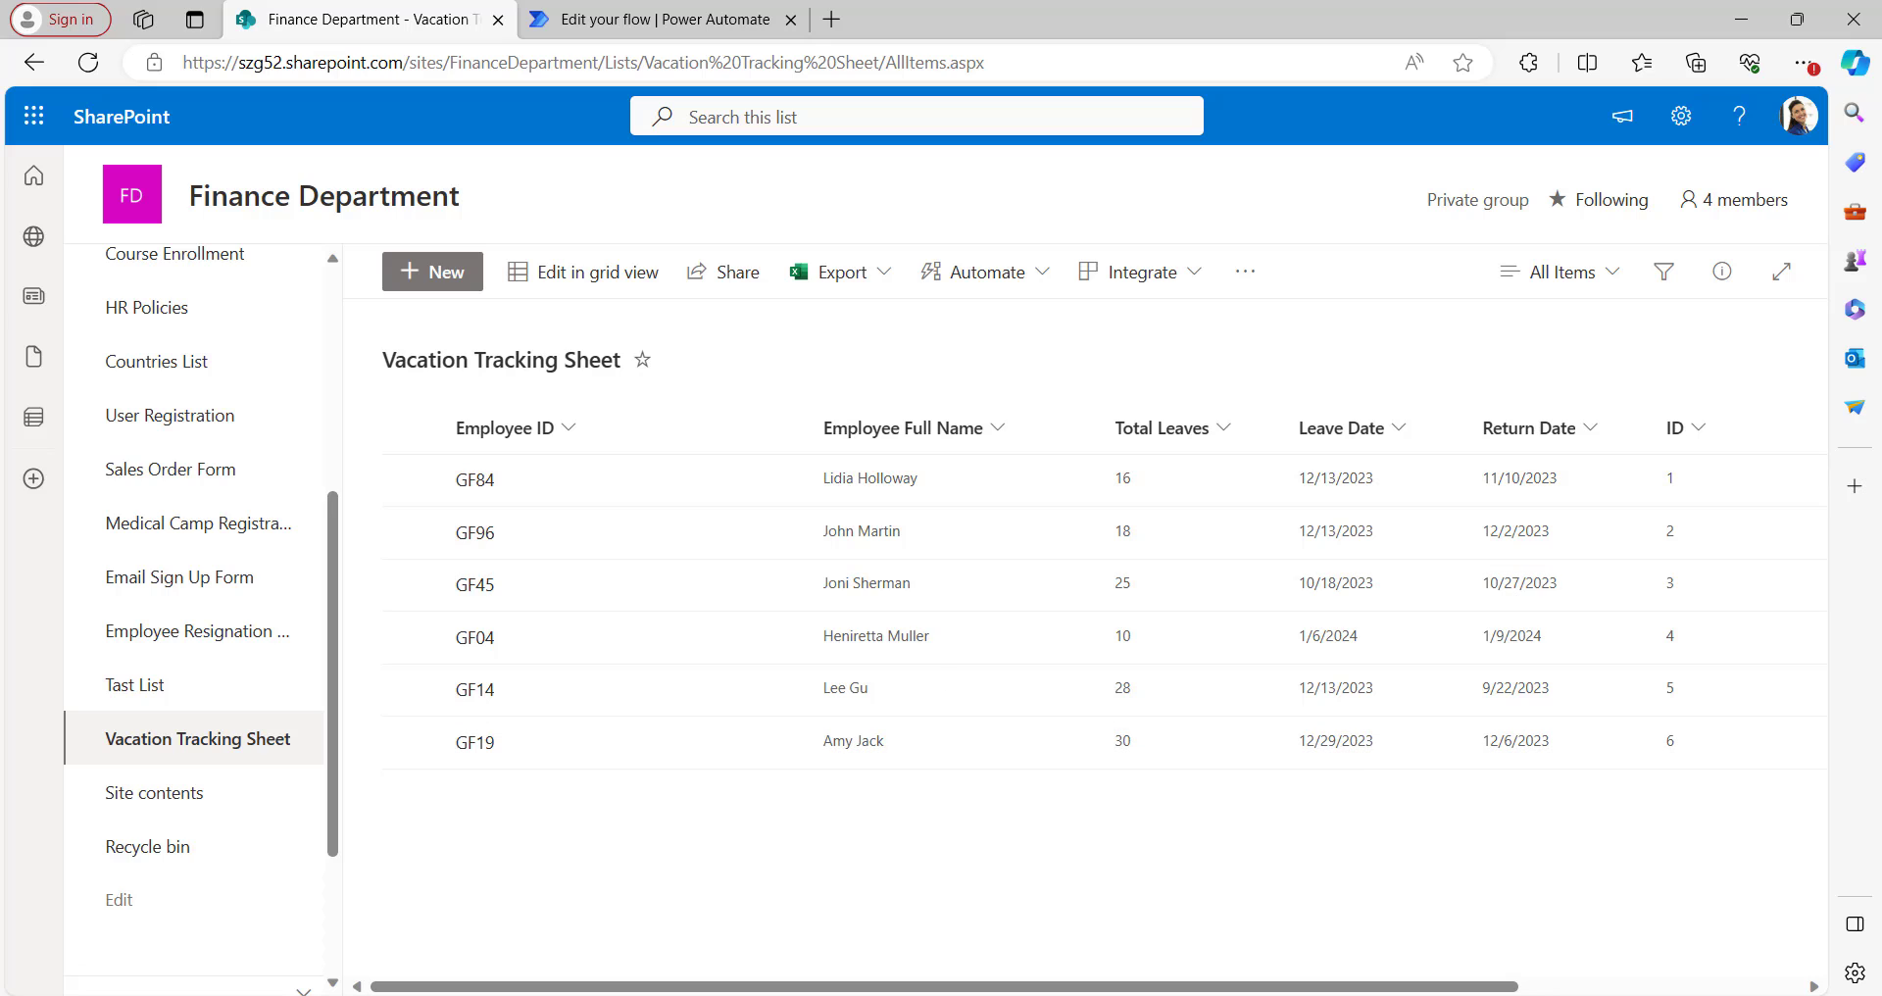
pyautogui.hotkey('ctrl', 'Tab')
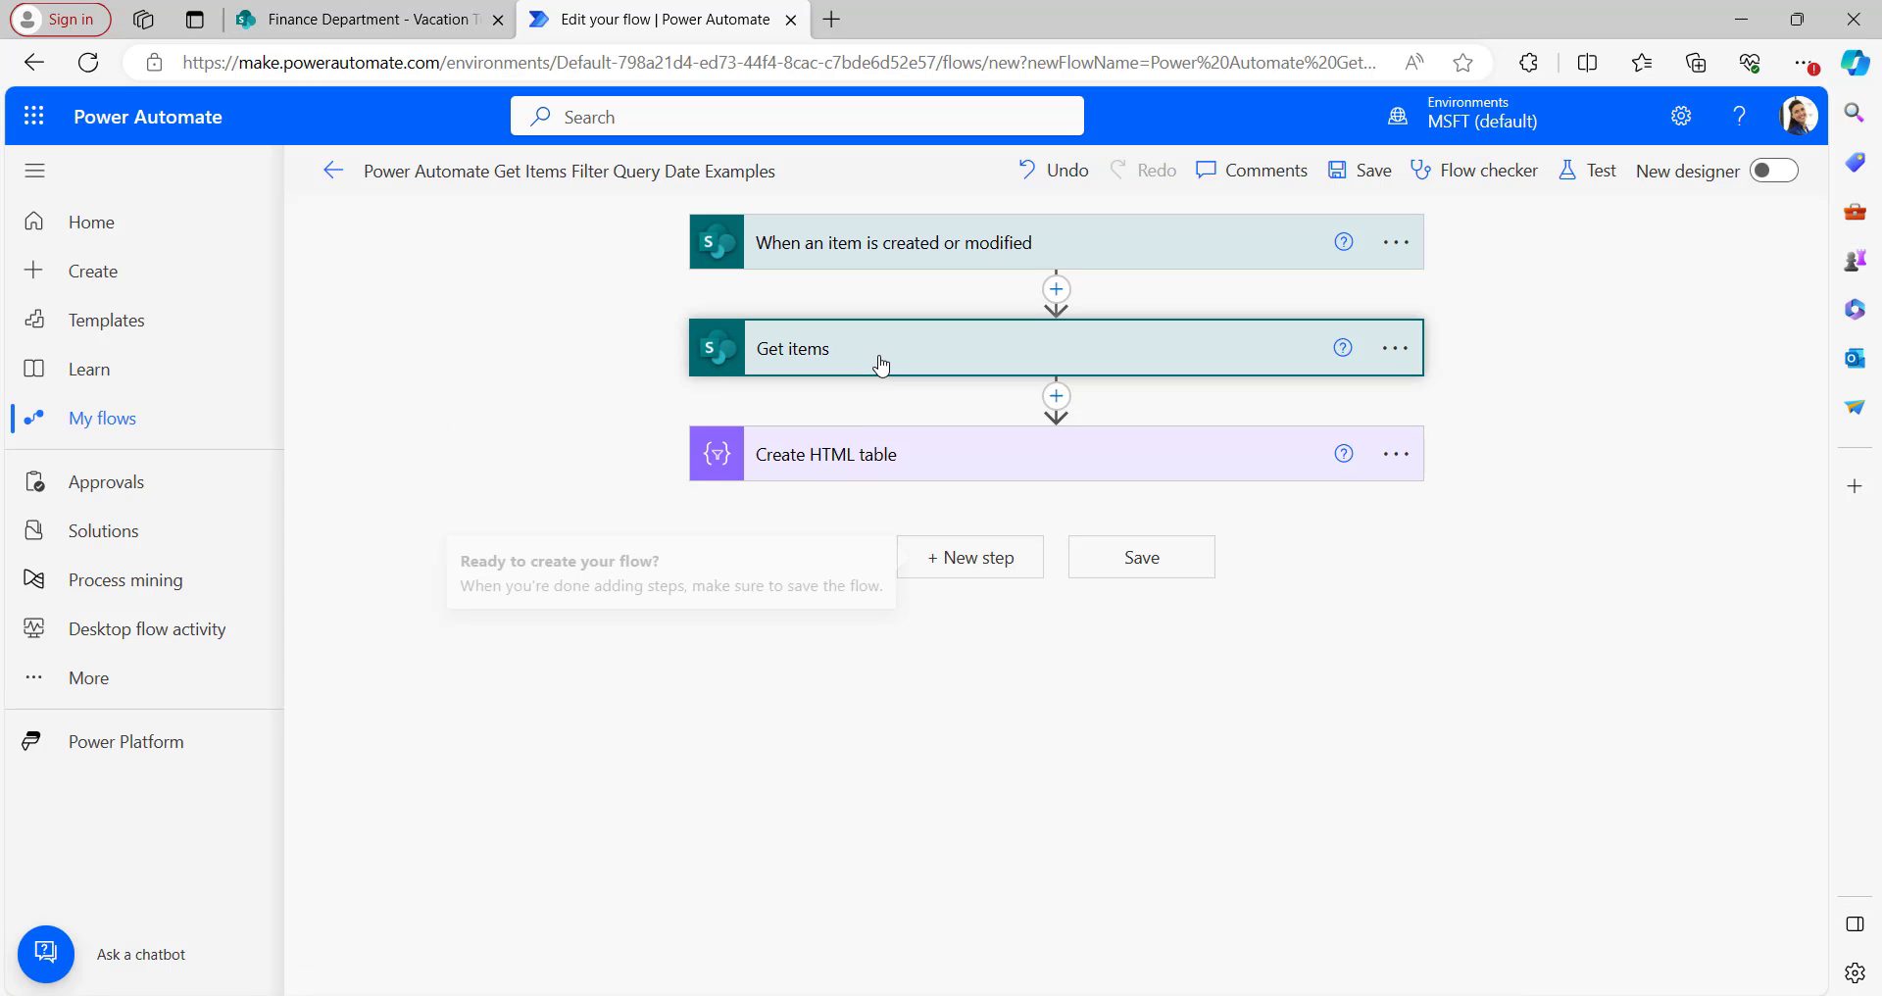
pyautogui.click(878, 366)
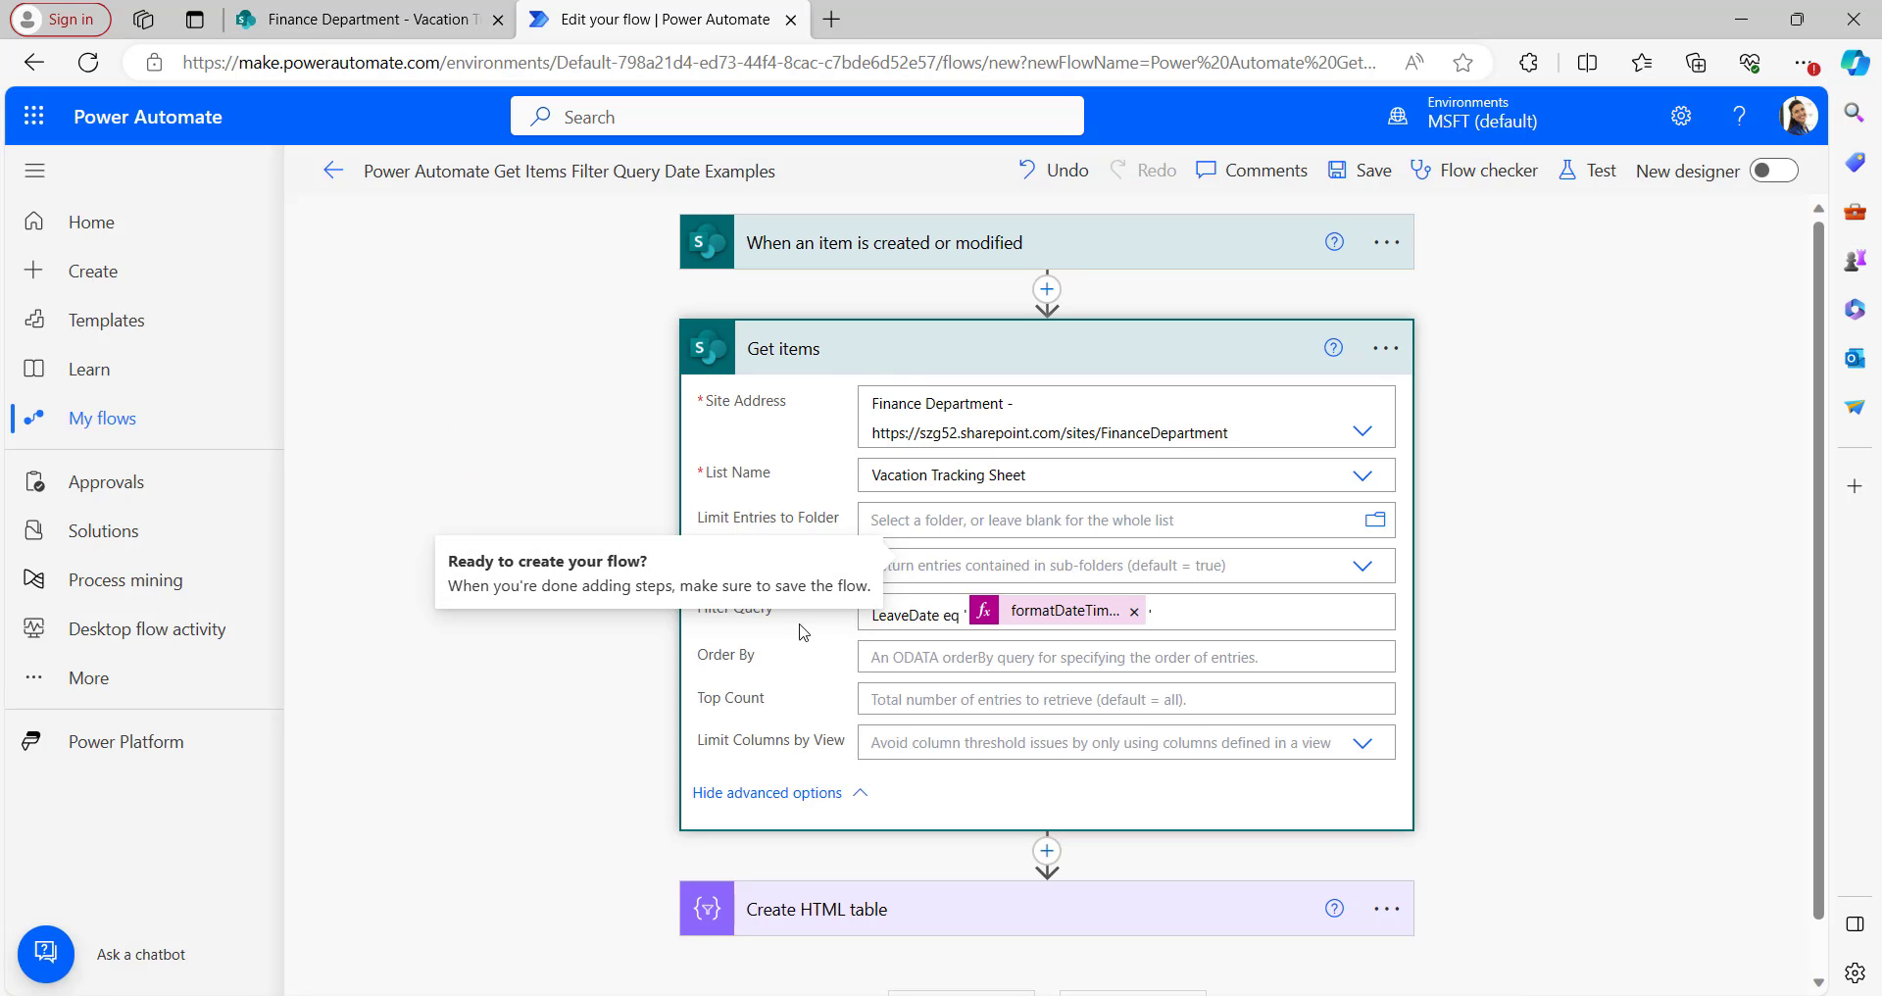
pyautogui.click(961, 615)
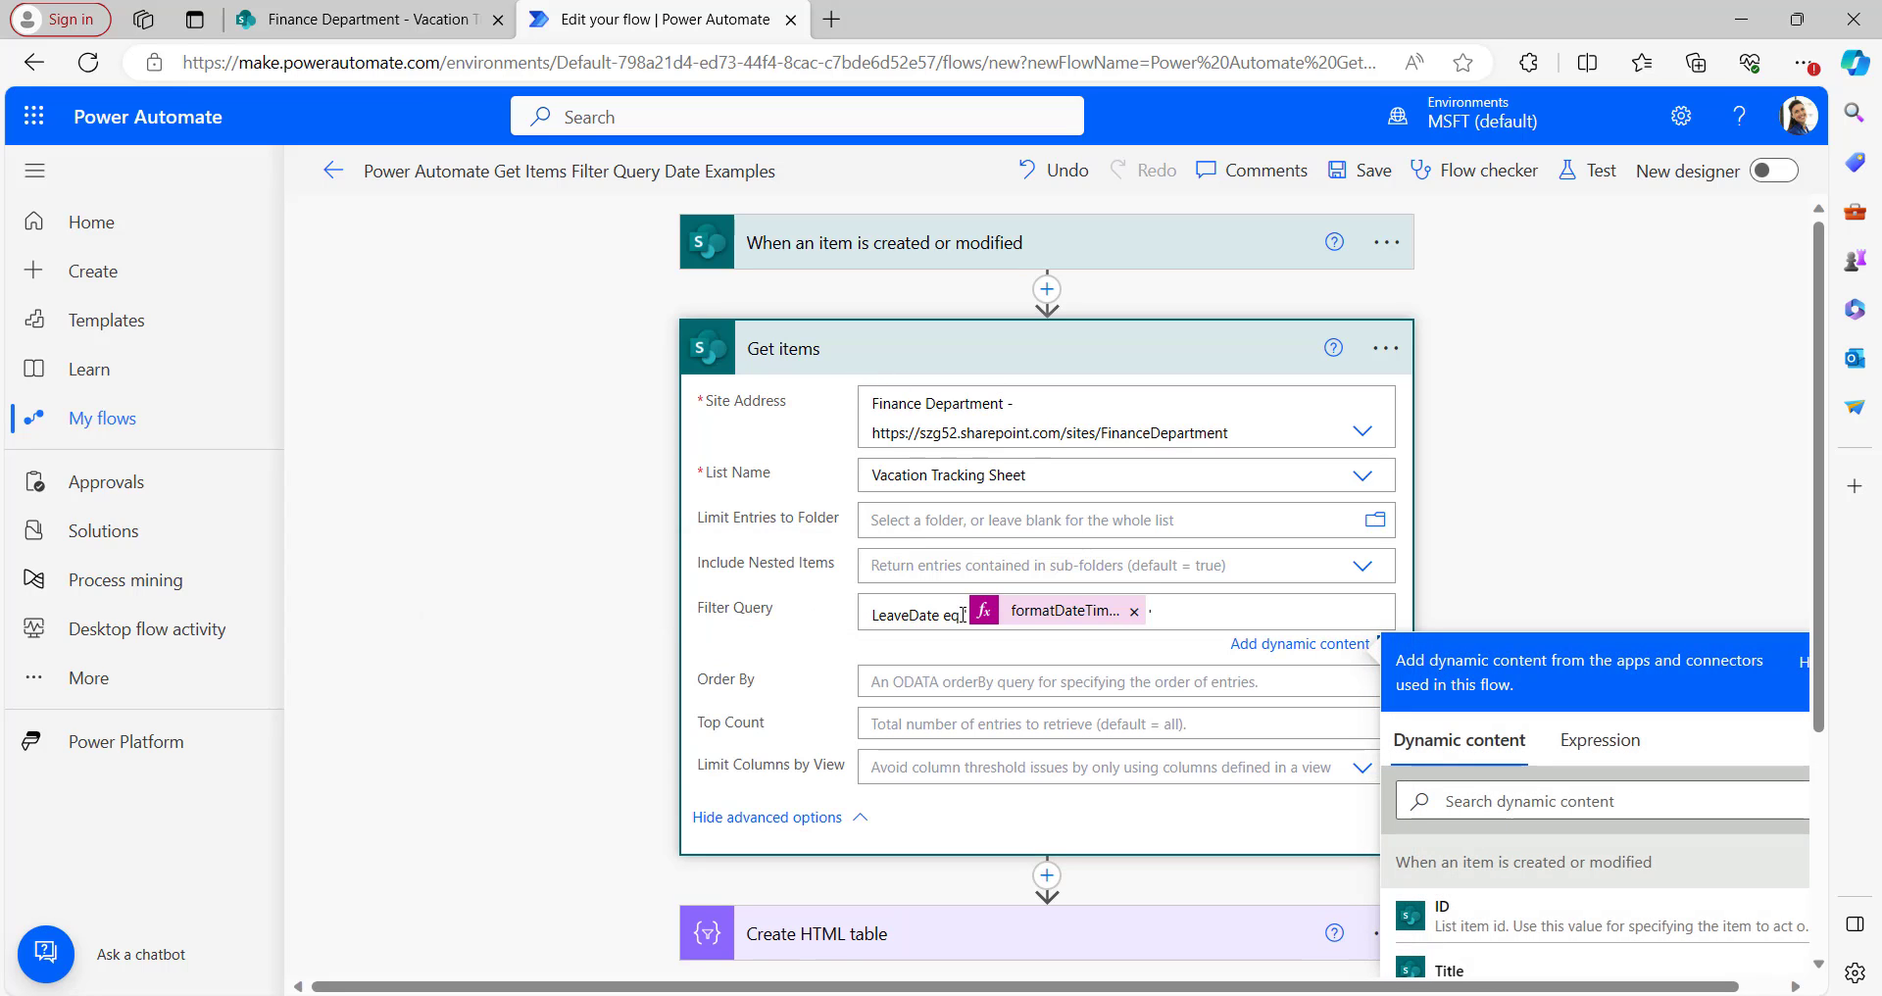
pyautogui.press('BackSpace')
pyautogui.press('BackSpace')
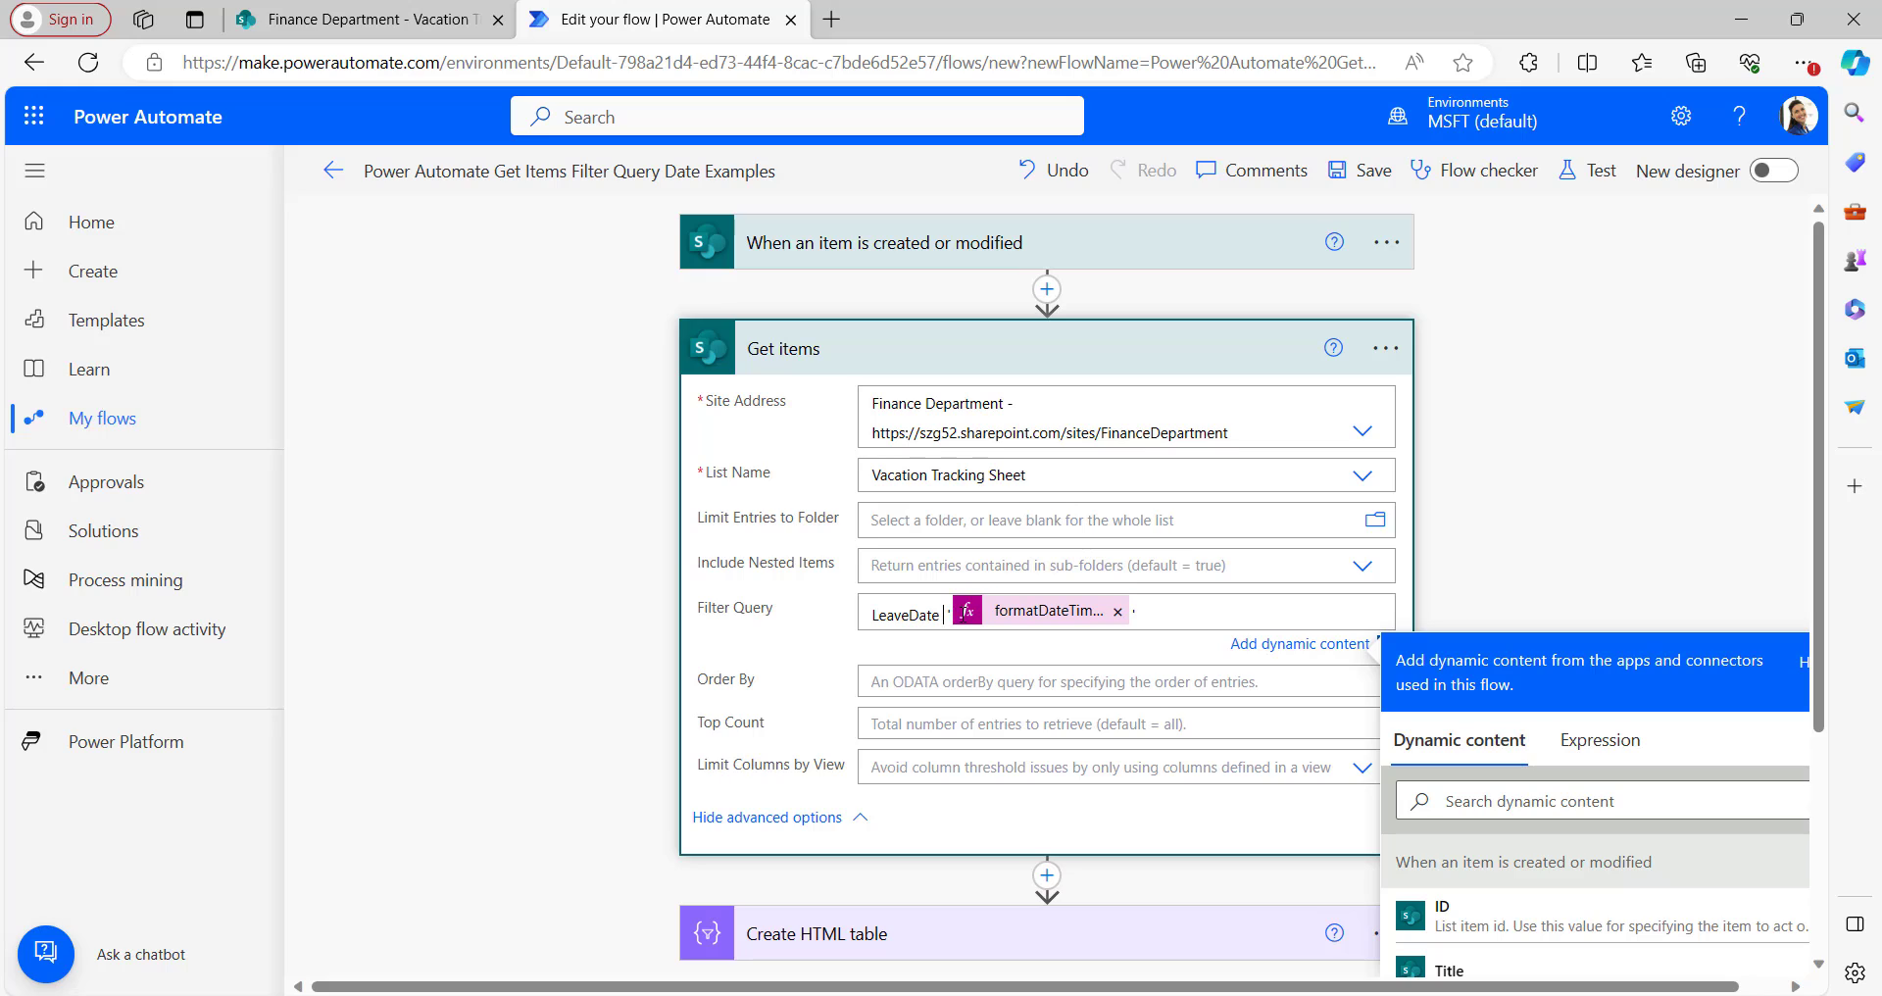
pyautogui.press('BackSpace')
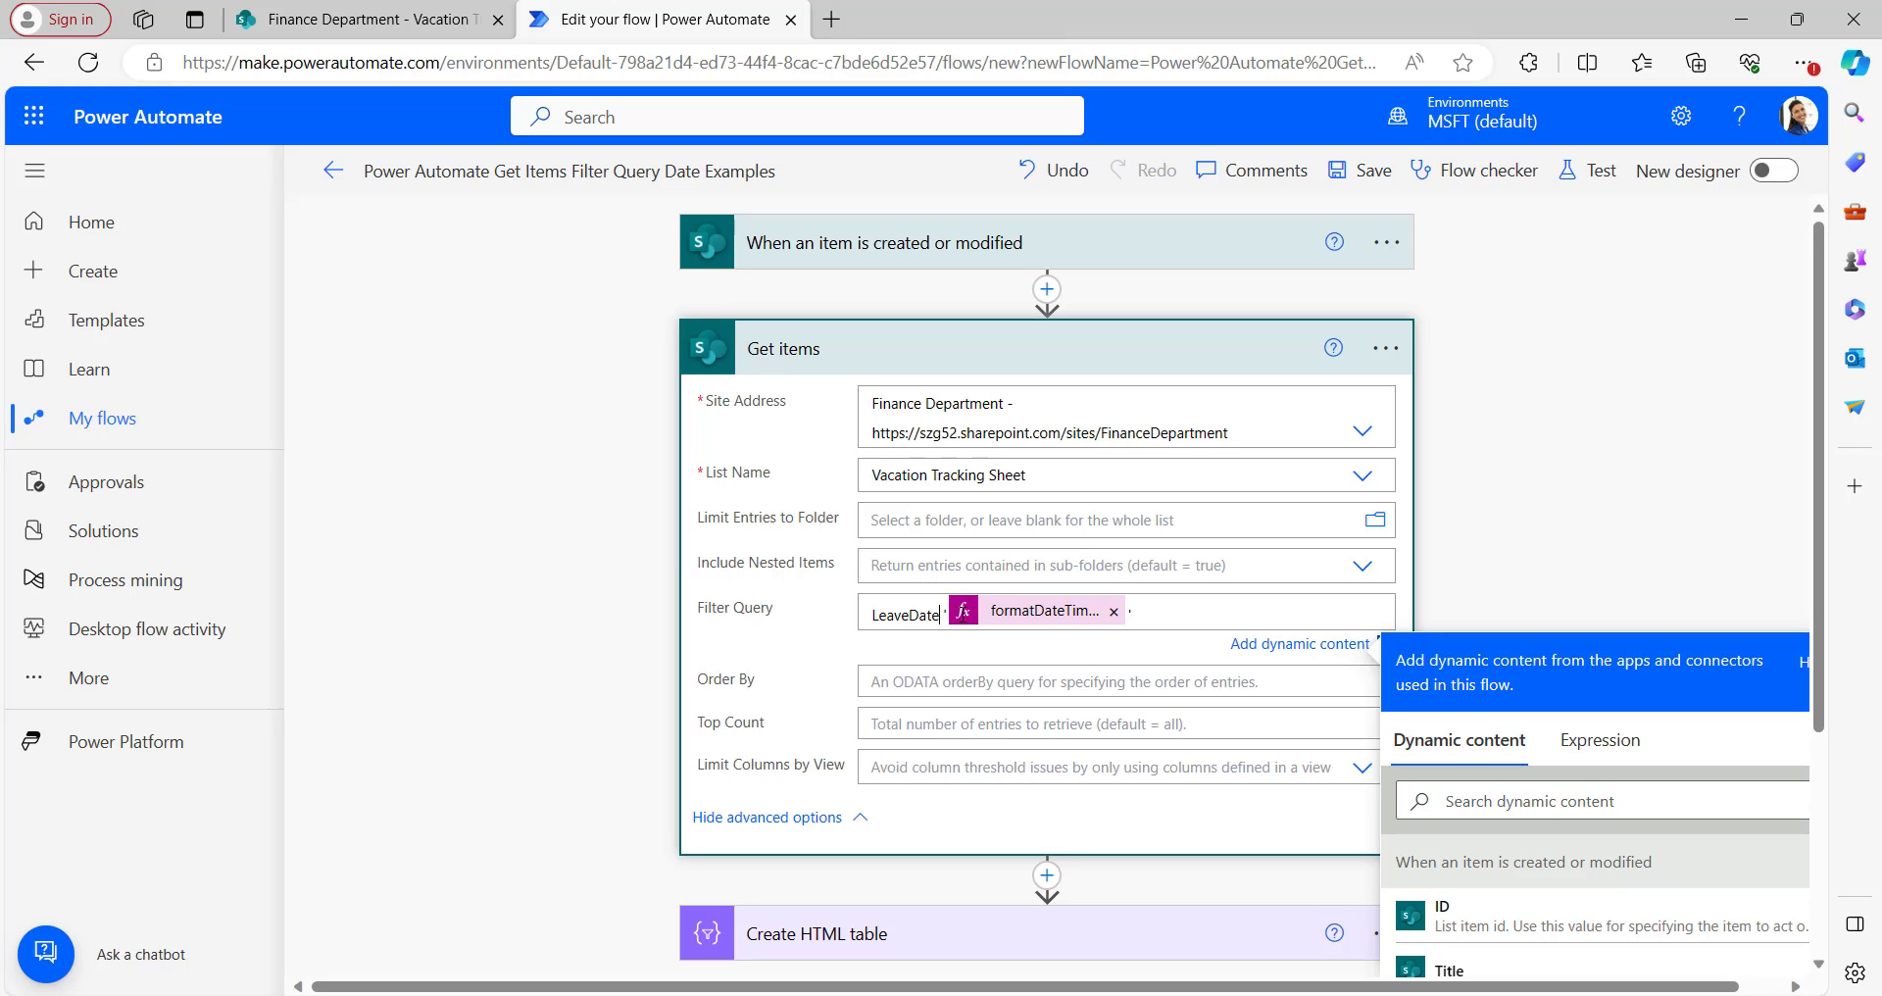
pyautogui.write('l')
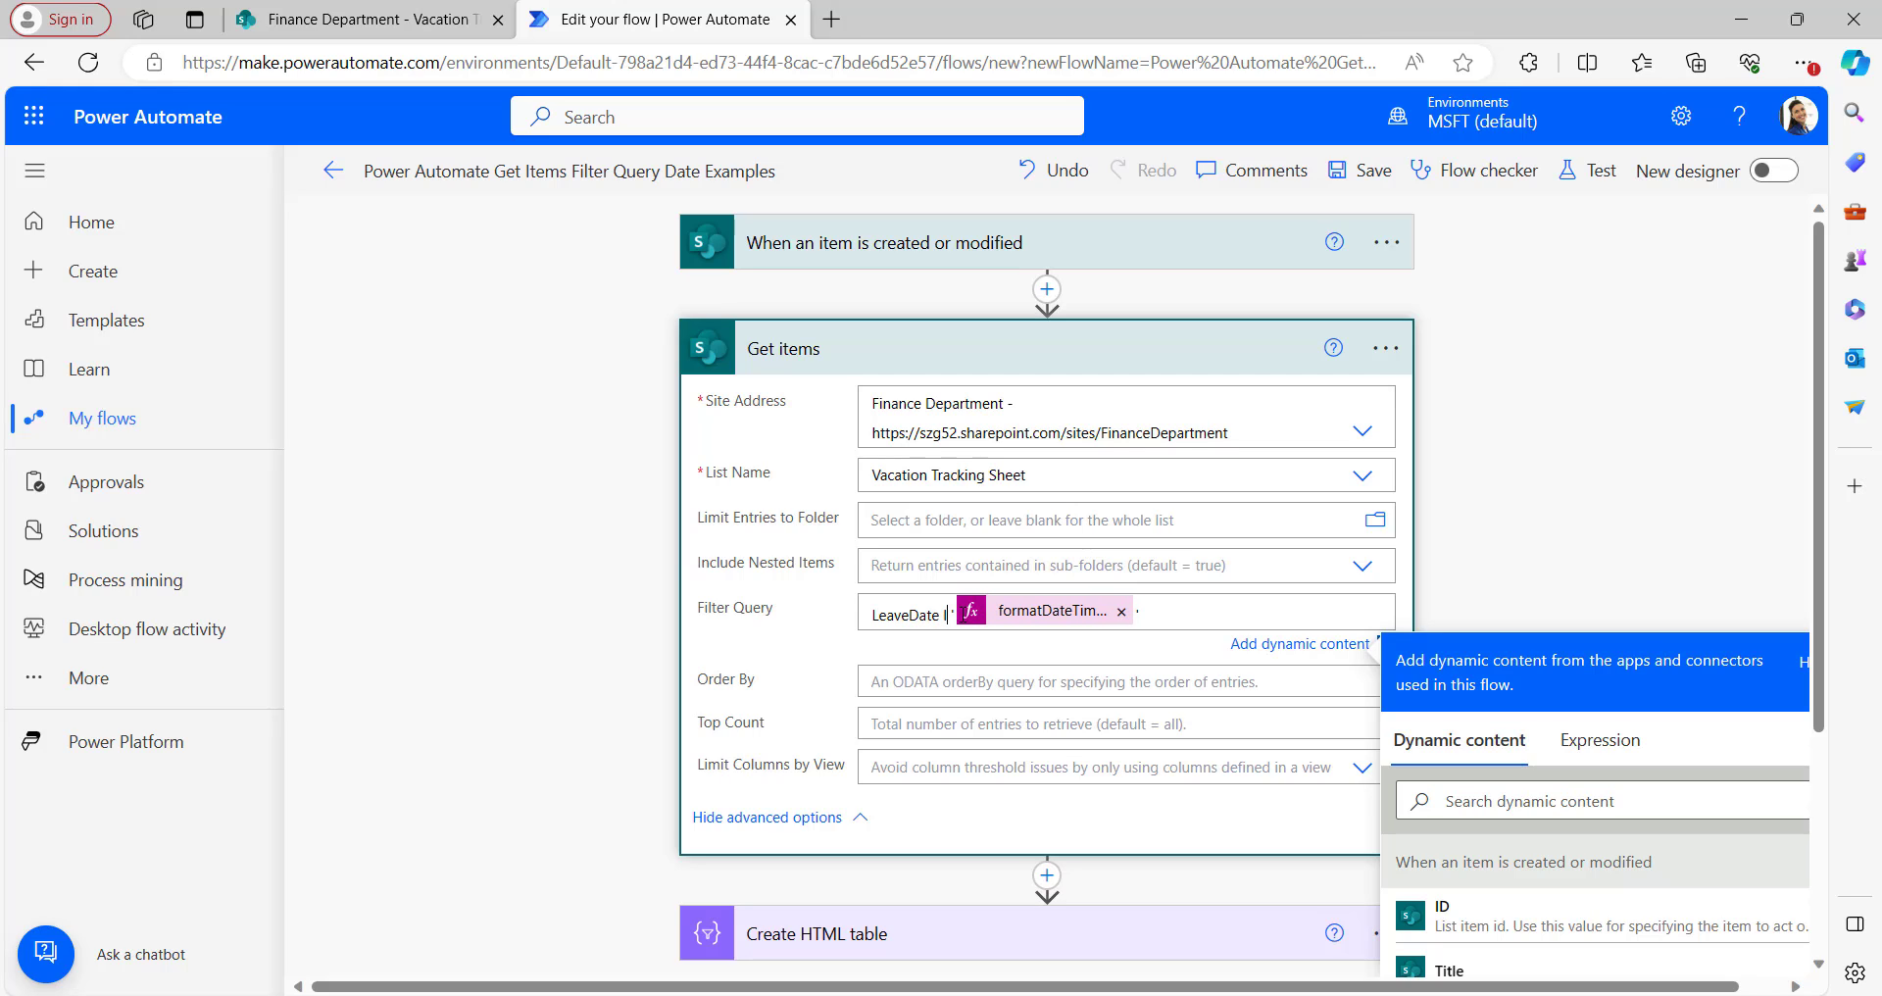
pyautogui.write('t')
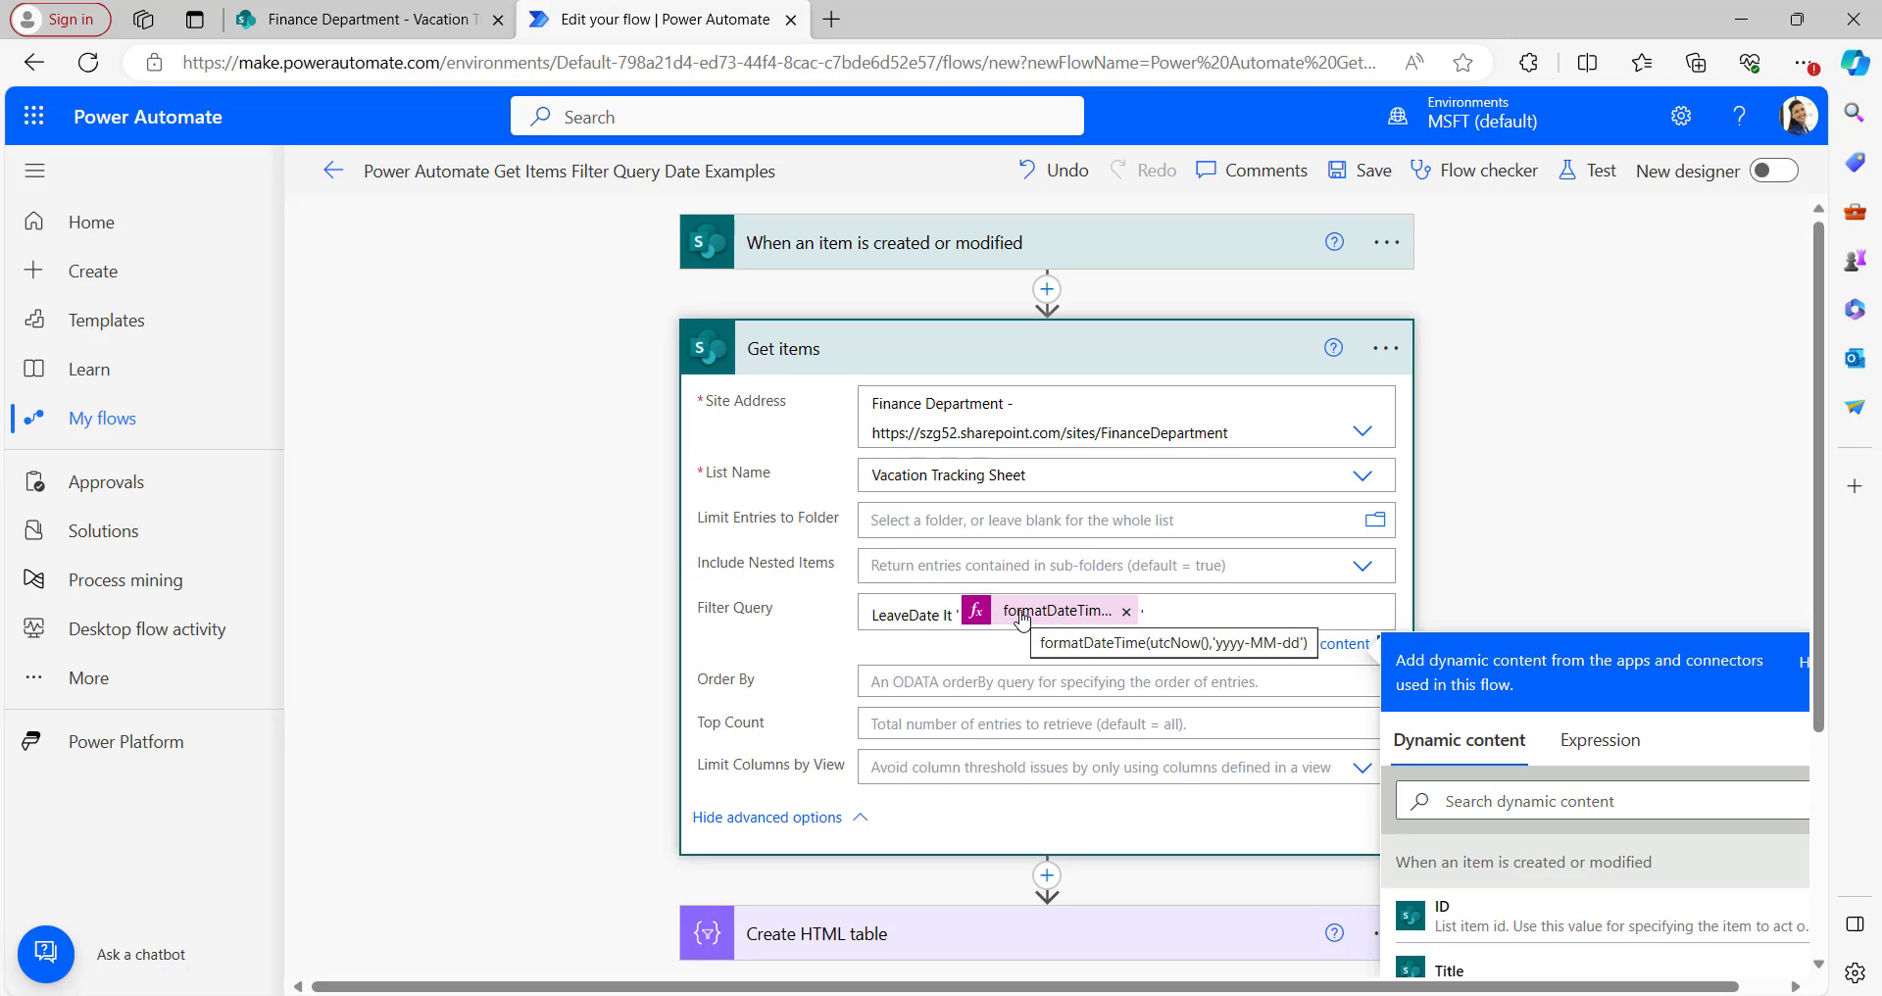
# Step: Collapse the Get items action, save the changed flow and start another manual test
pyautogui.click(1274, 348)
pyautogui.click(1365, 171)
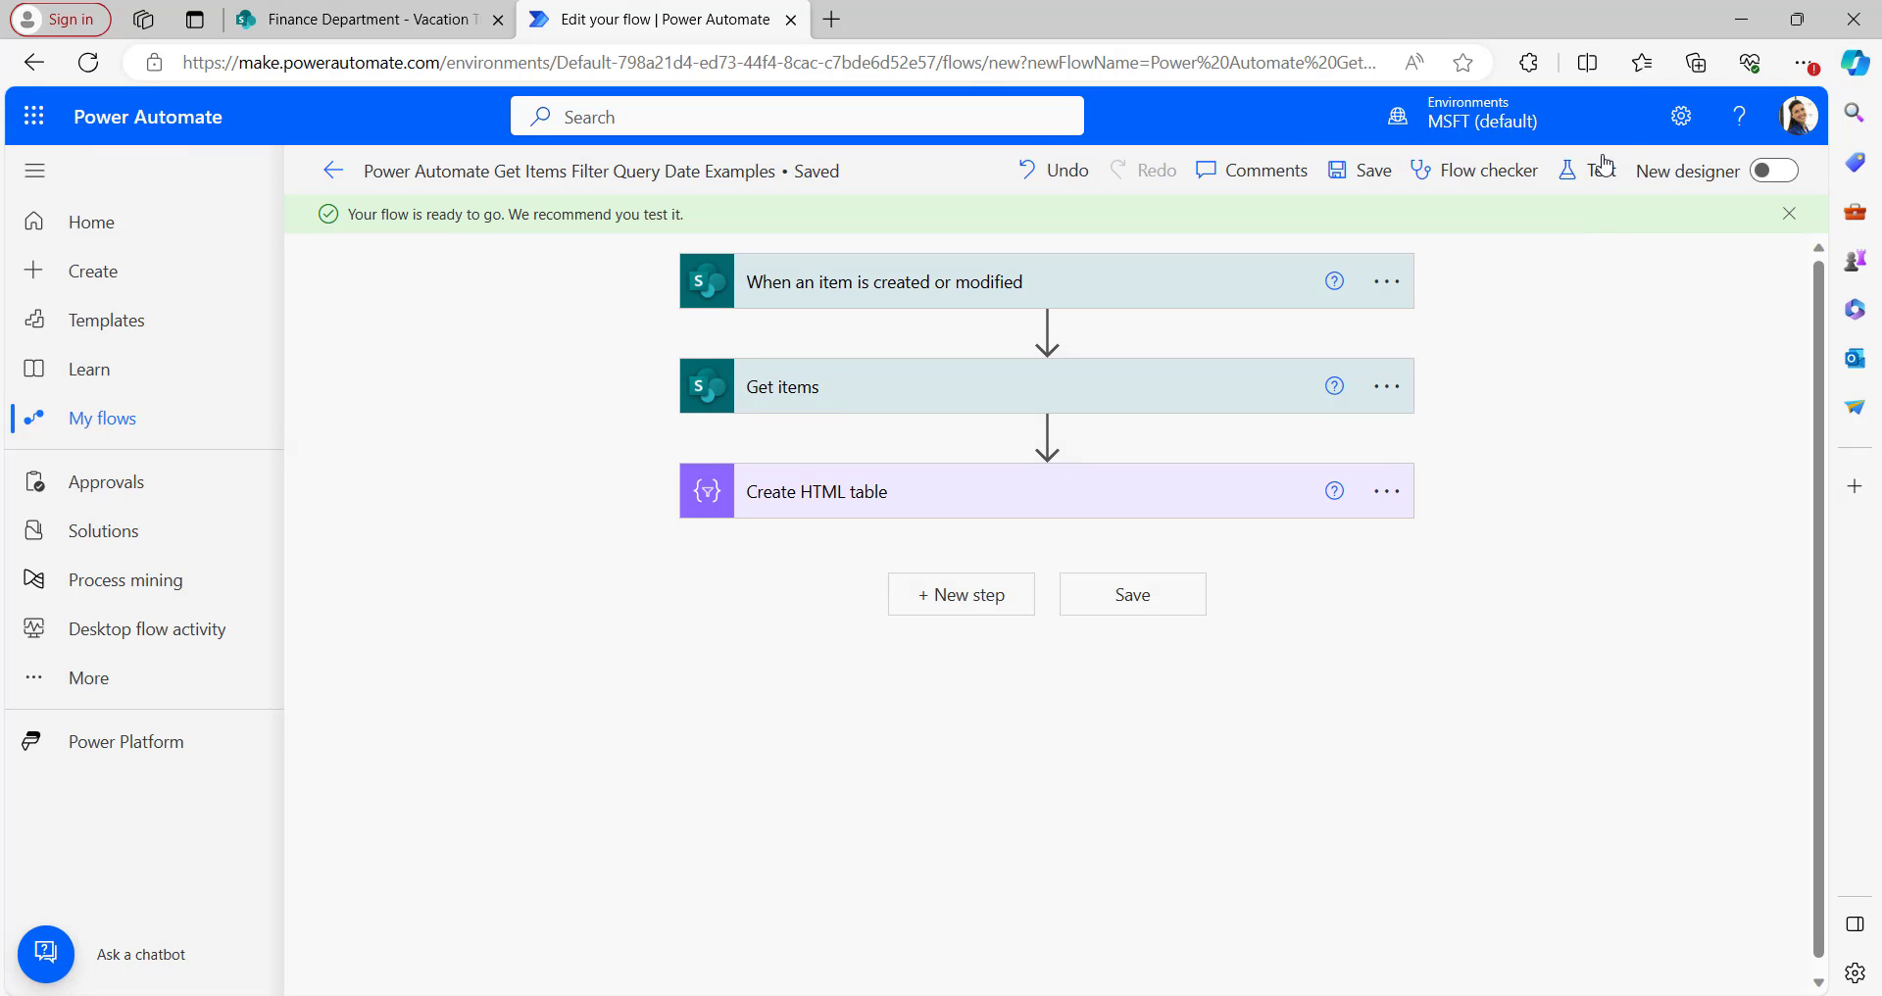
pyautogui.click(1588, 170)
pyautogui.click(1404, 952)
# Step: Trigger the second test by setting the Leave Date of the SharePoint list item with ID 1 to 12/1/2023 in grid view
pyautogui.hotkey('ctrl', 'shift', 'Tab')
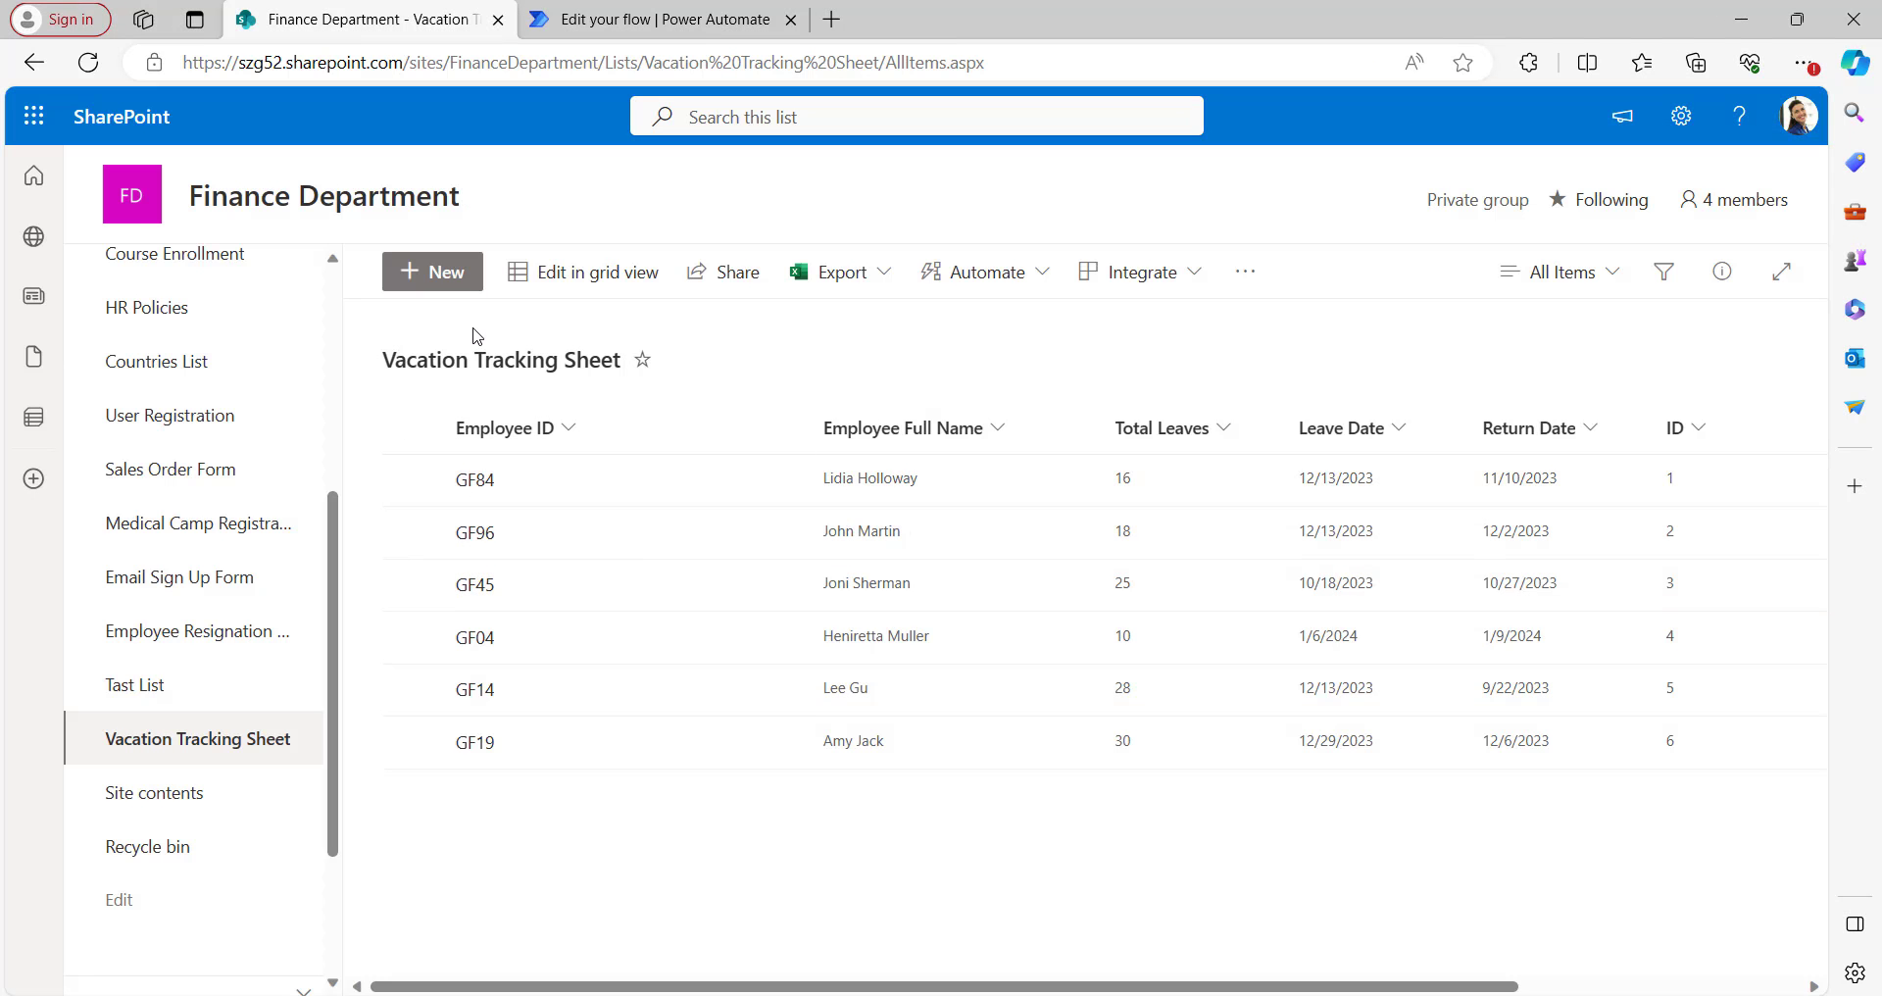
pyautogui.click(576, 281)
pyautogui.click(1382, 777)
pyautogui.click(1262, 484)
pyautogui.click(1274, 490)
pyautogui.click(1158, 487)
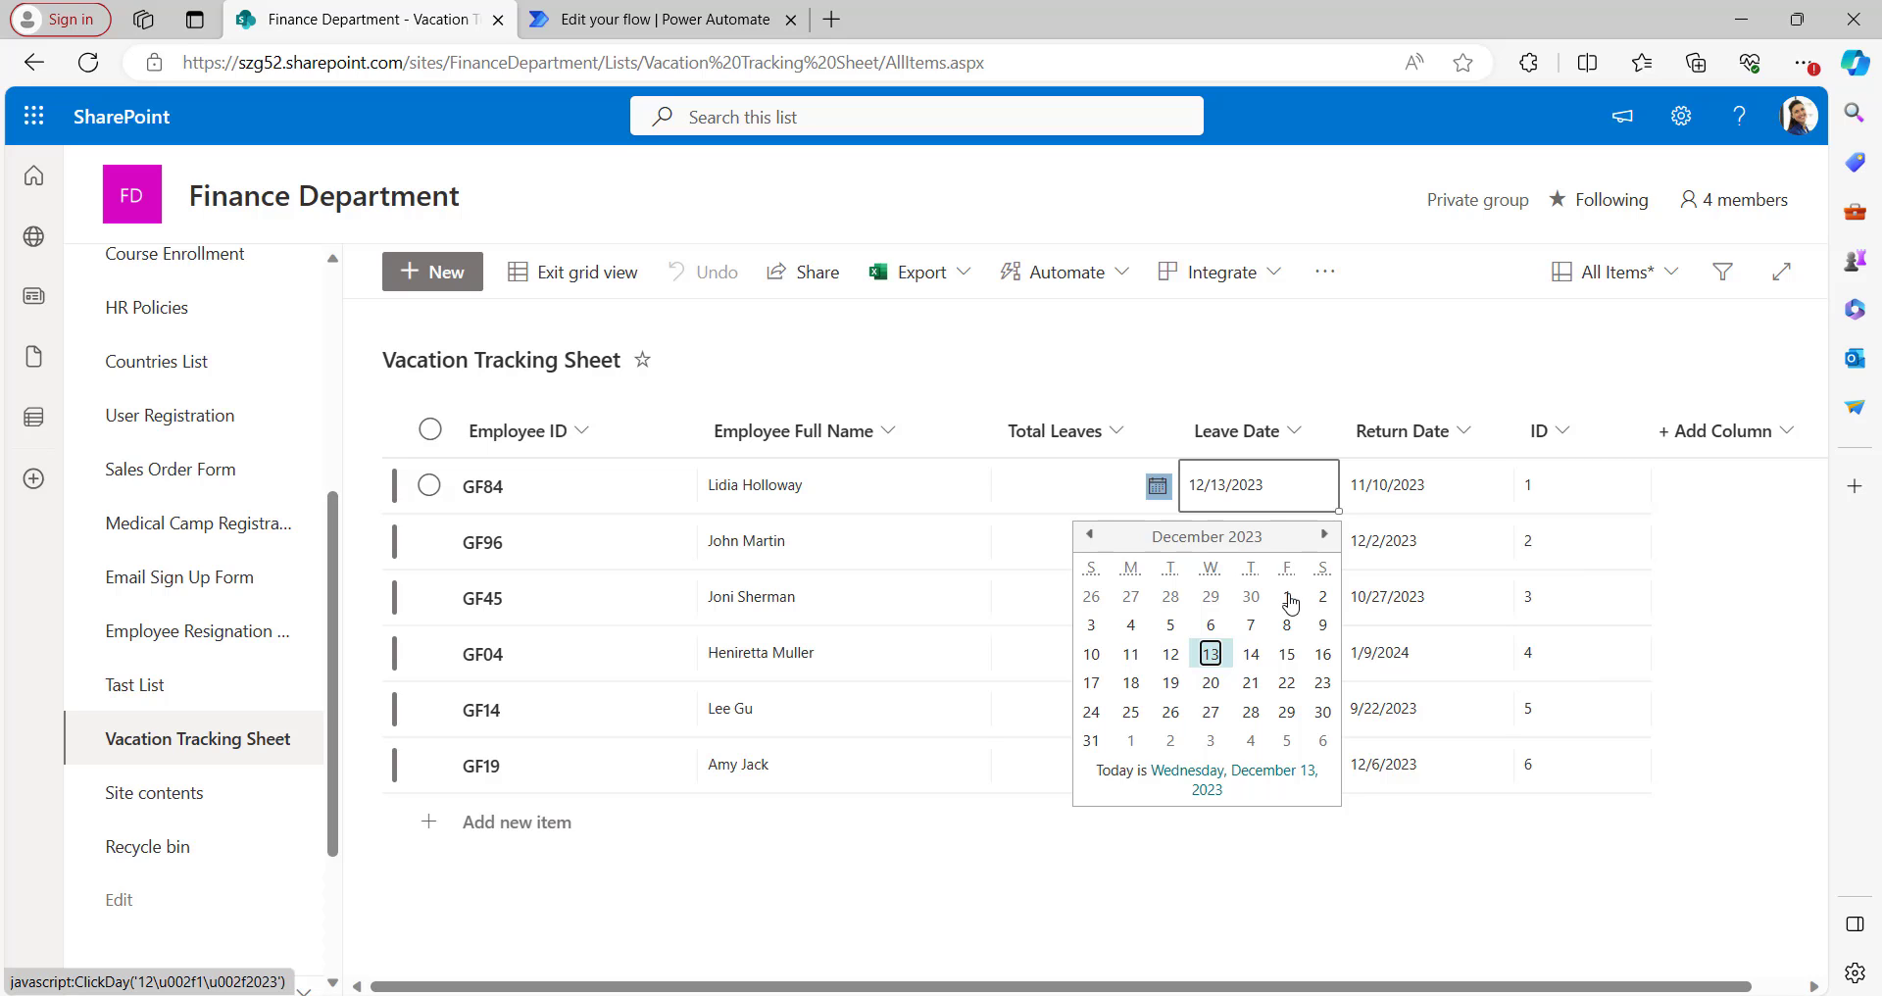
pyautogui.click(1286, 599)
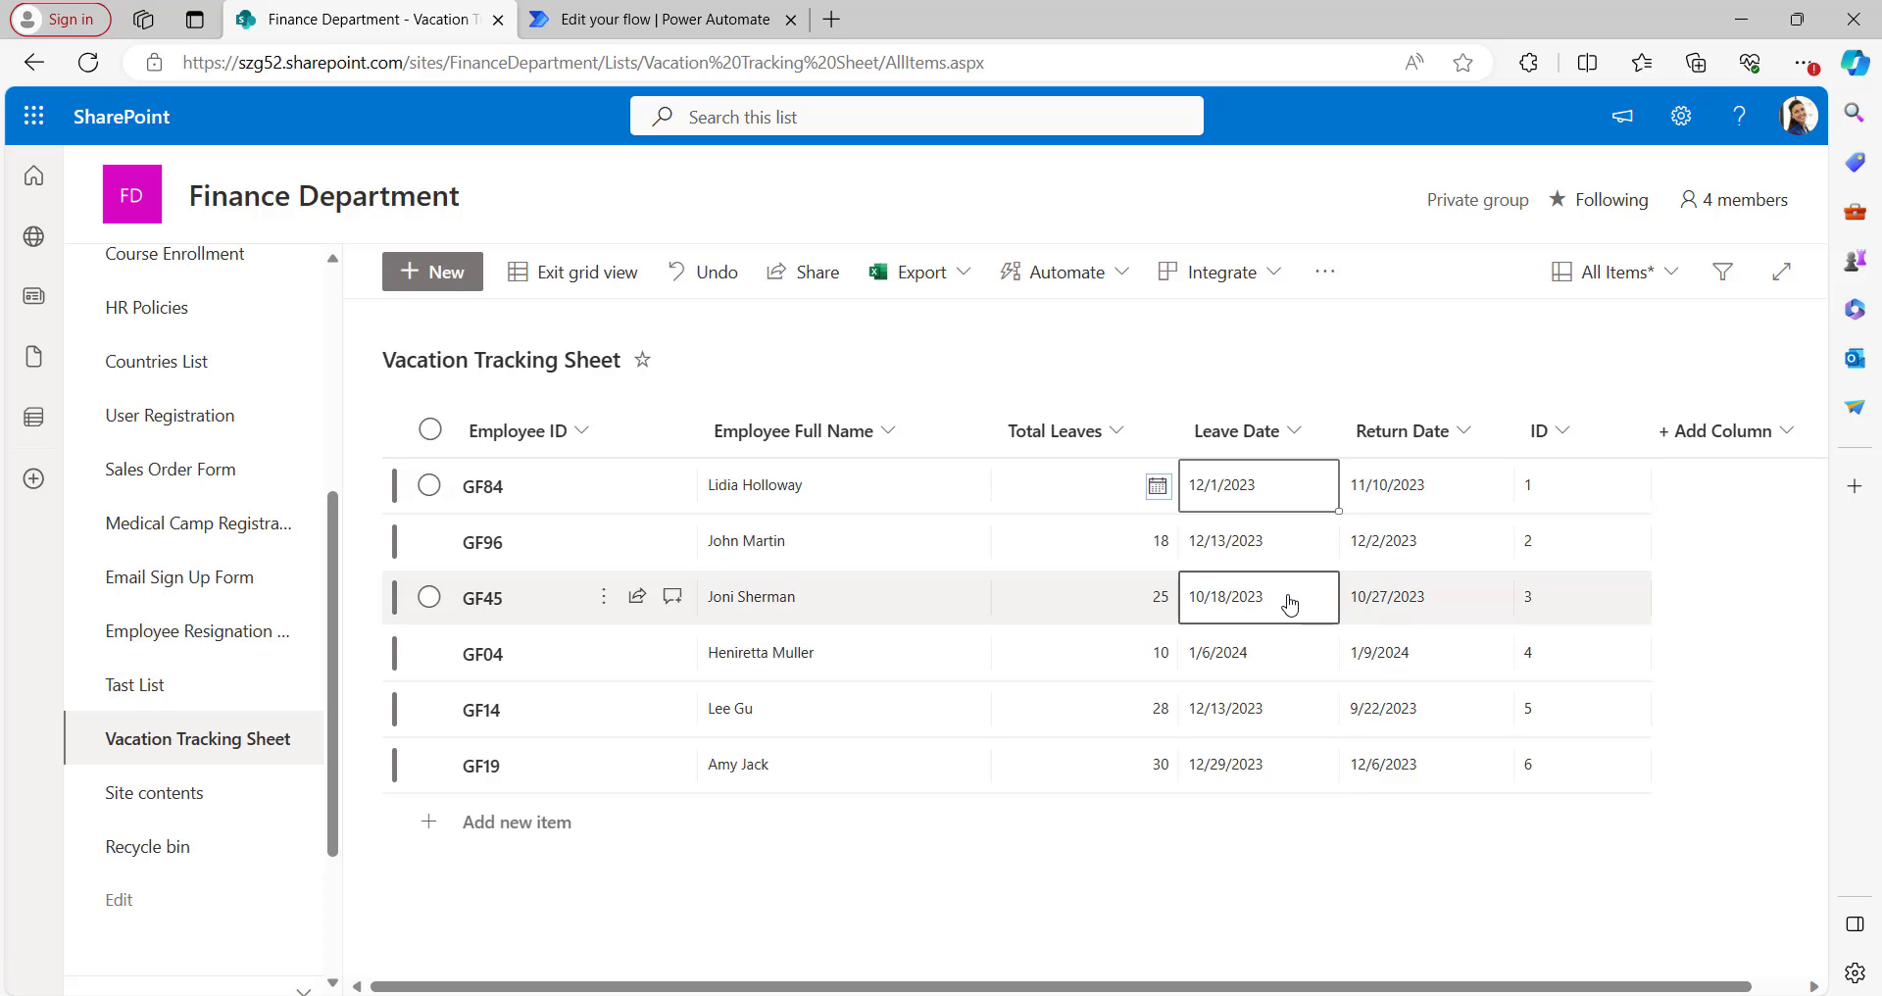
pyautogui.click(586, 275)
# Step: Review the HTML table output of the new run to check the items returned by the lt filter
pyautogui.hotkey('ctrl', 'Tab')
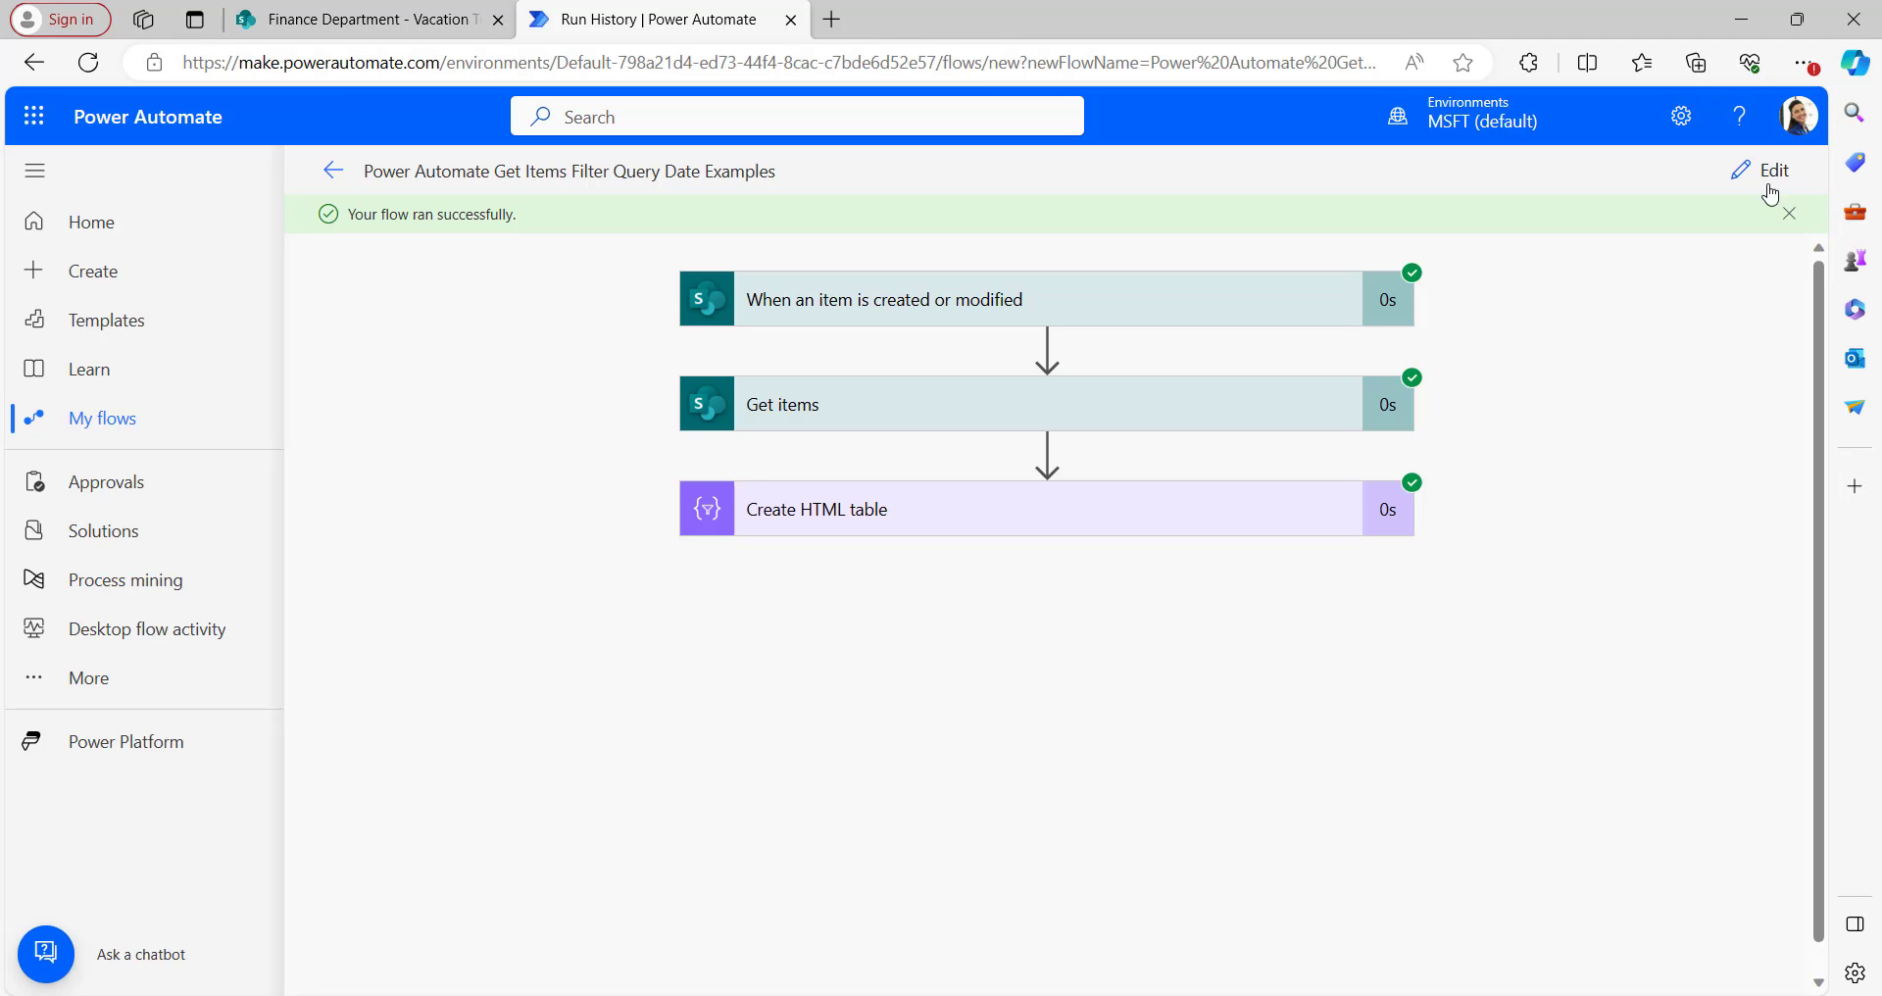
pyautogui.click(954, 530)
pyautogui.scroll(-3, 1243, 539)
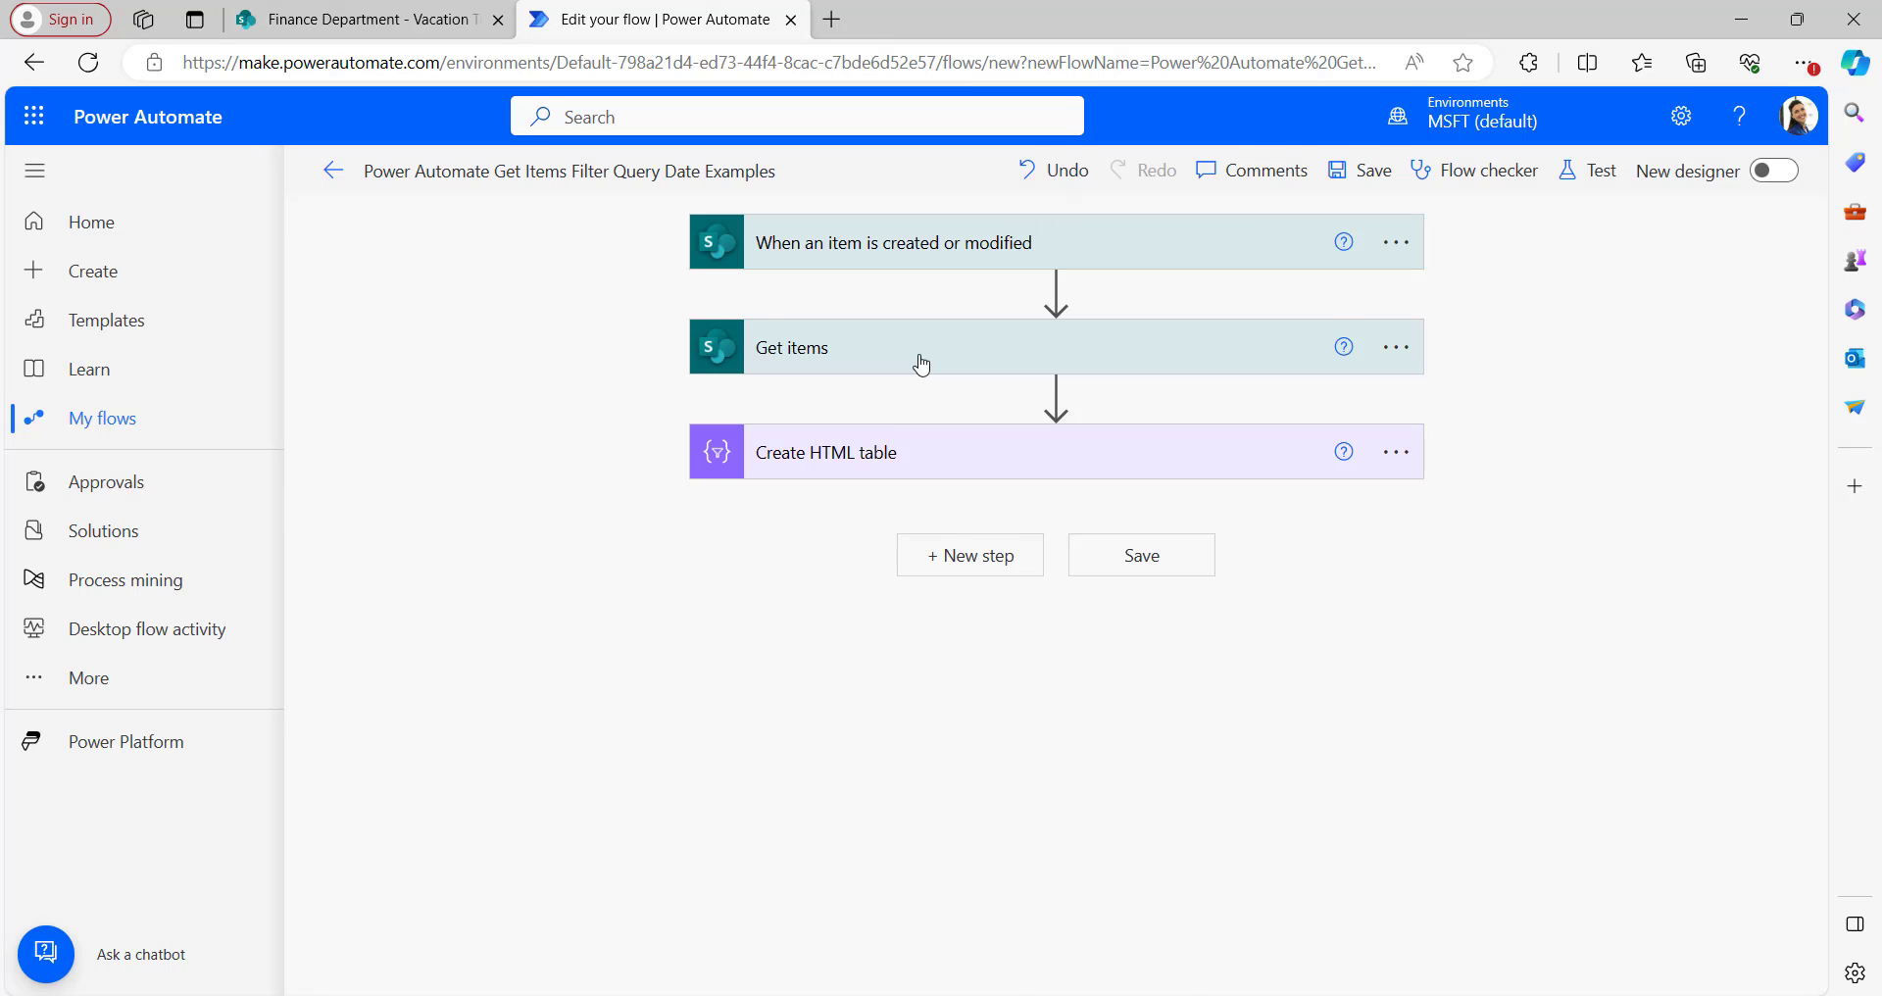
# Step: Set the comparison operator in the Get items filter query to gt, collapse the action and save the flow
pyautogui.click(920, 370)
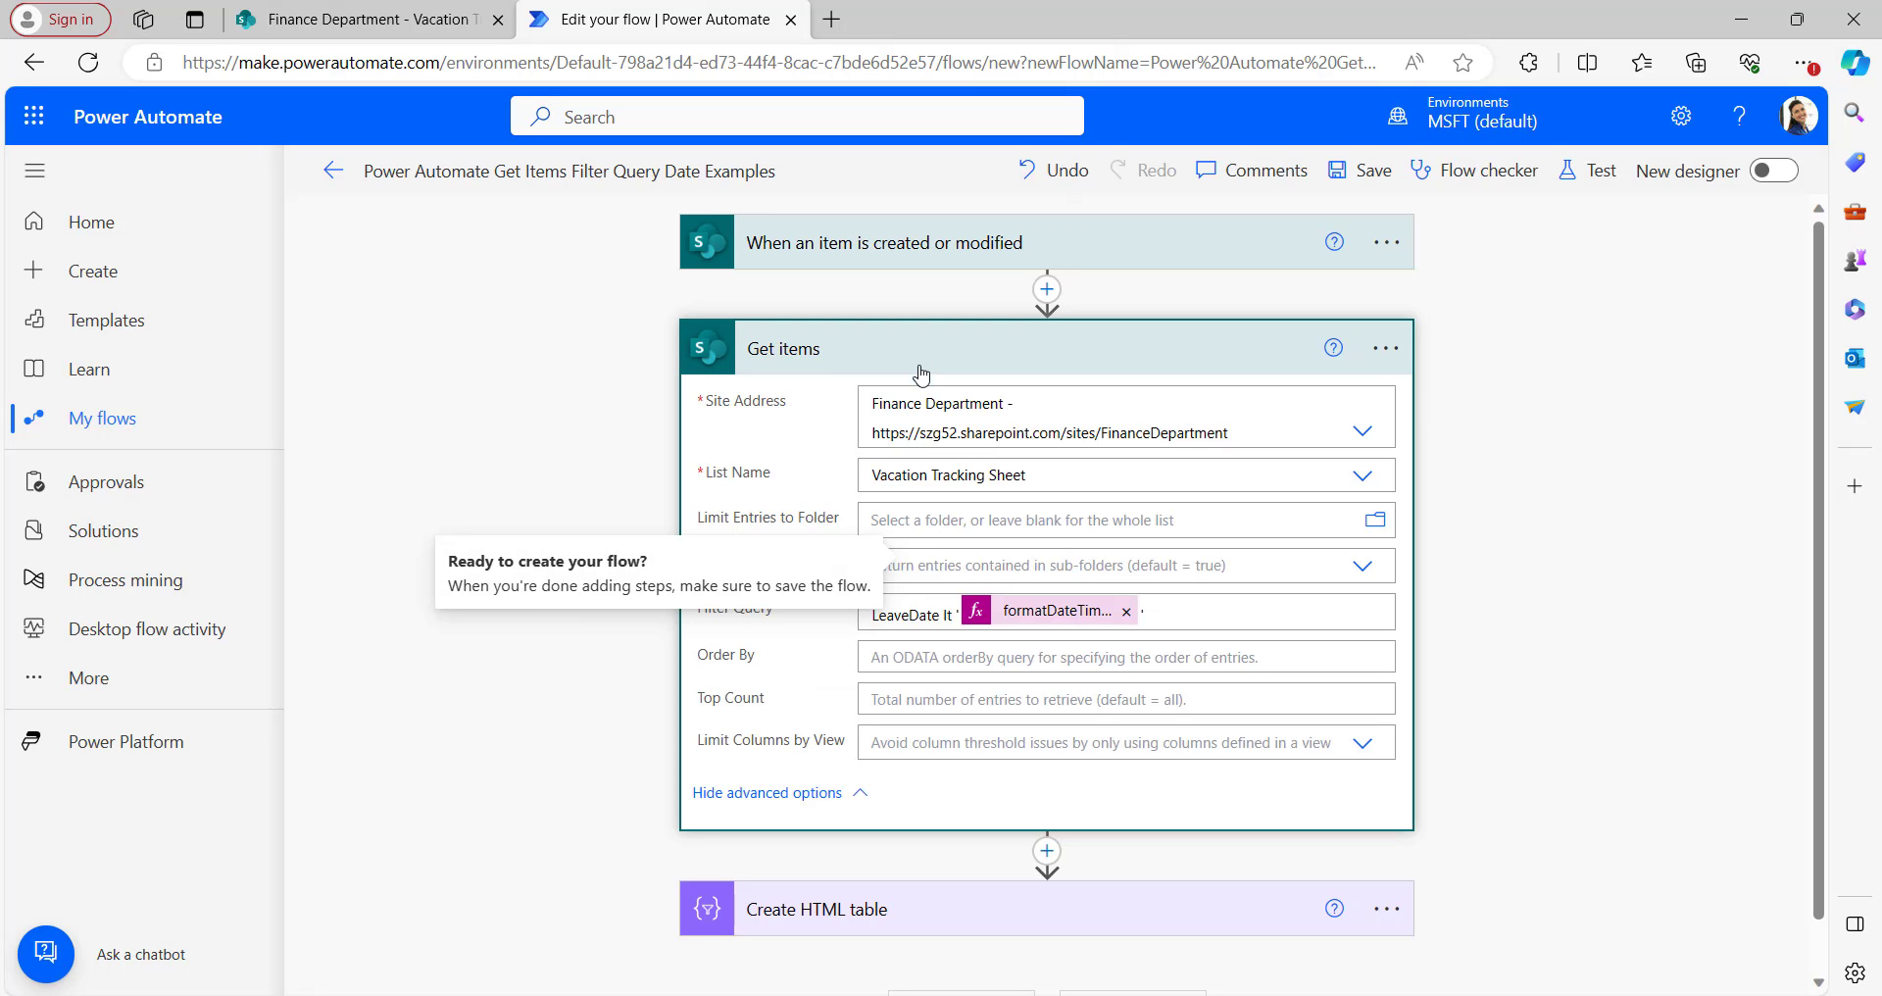
pyautogui.click(953, 615)
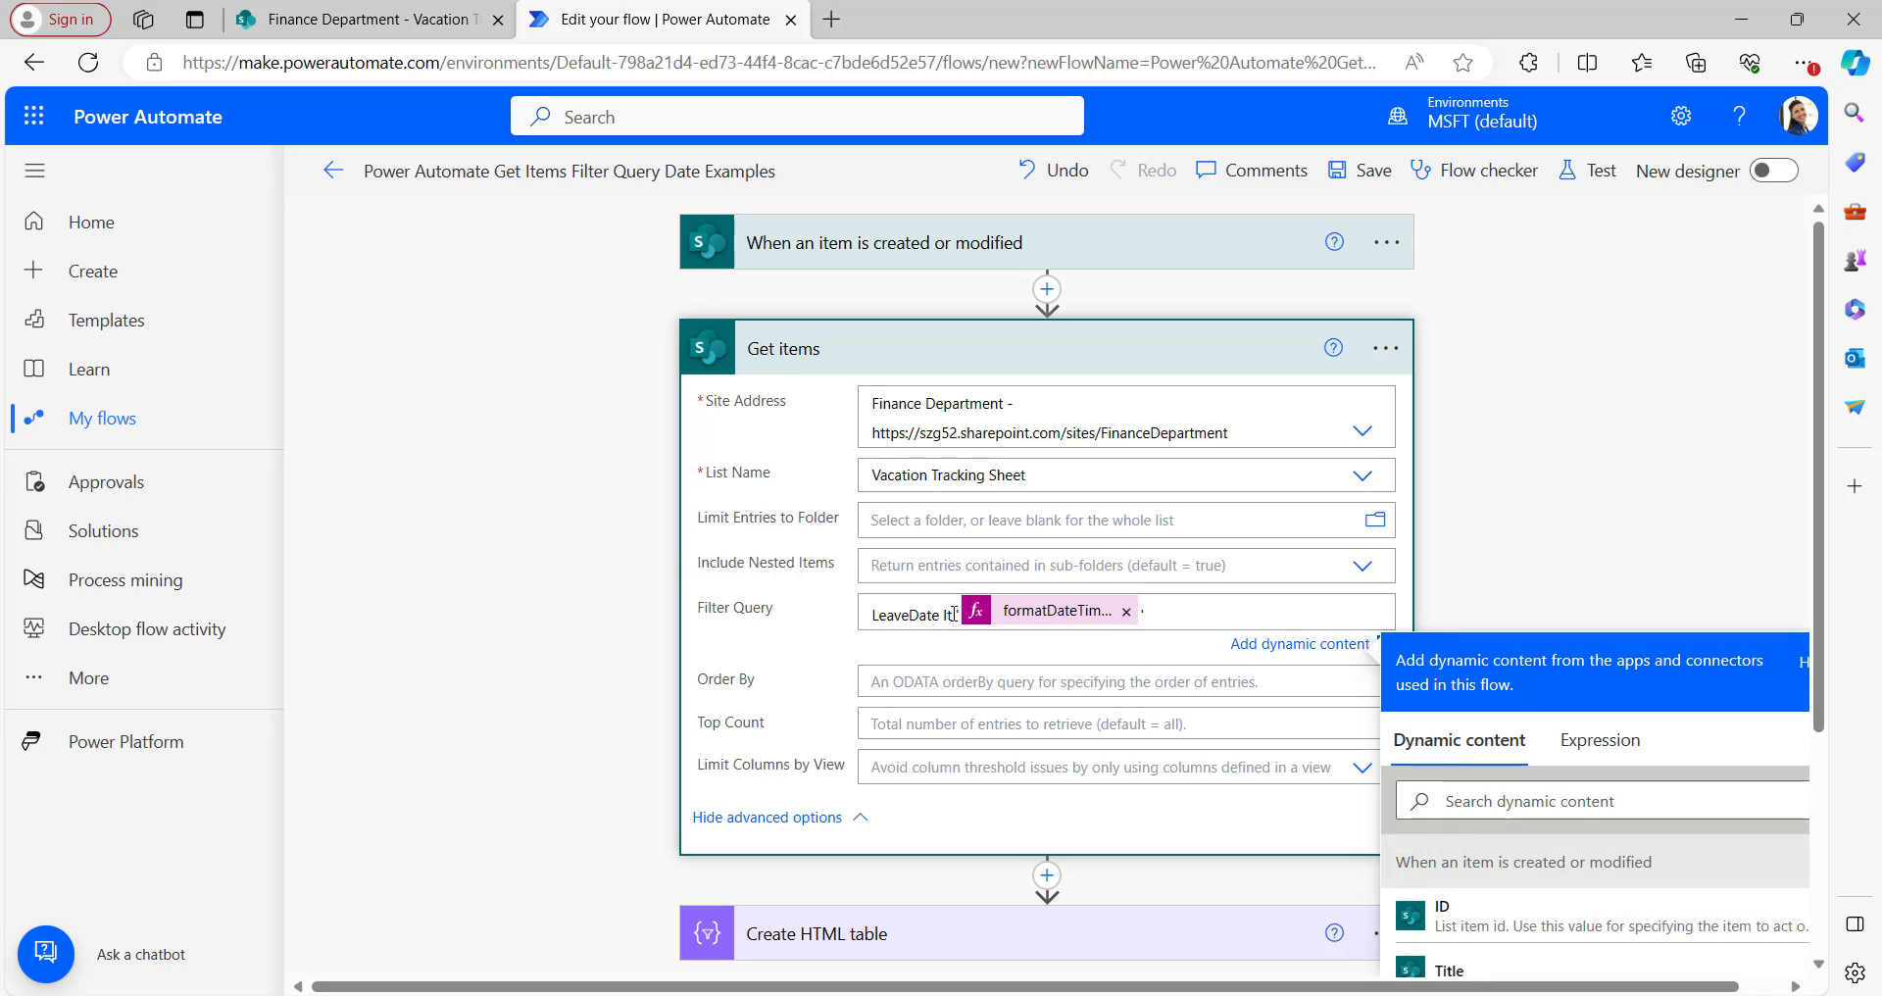
pyautogui.press('BackSpace')
pyautogui.press('BackSpace')
pyautogui.write('gt')
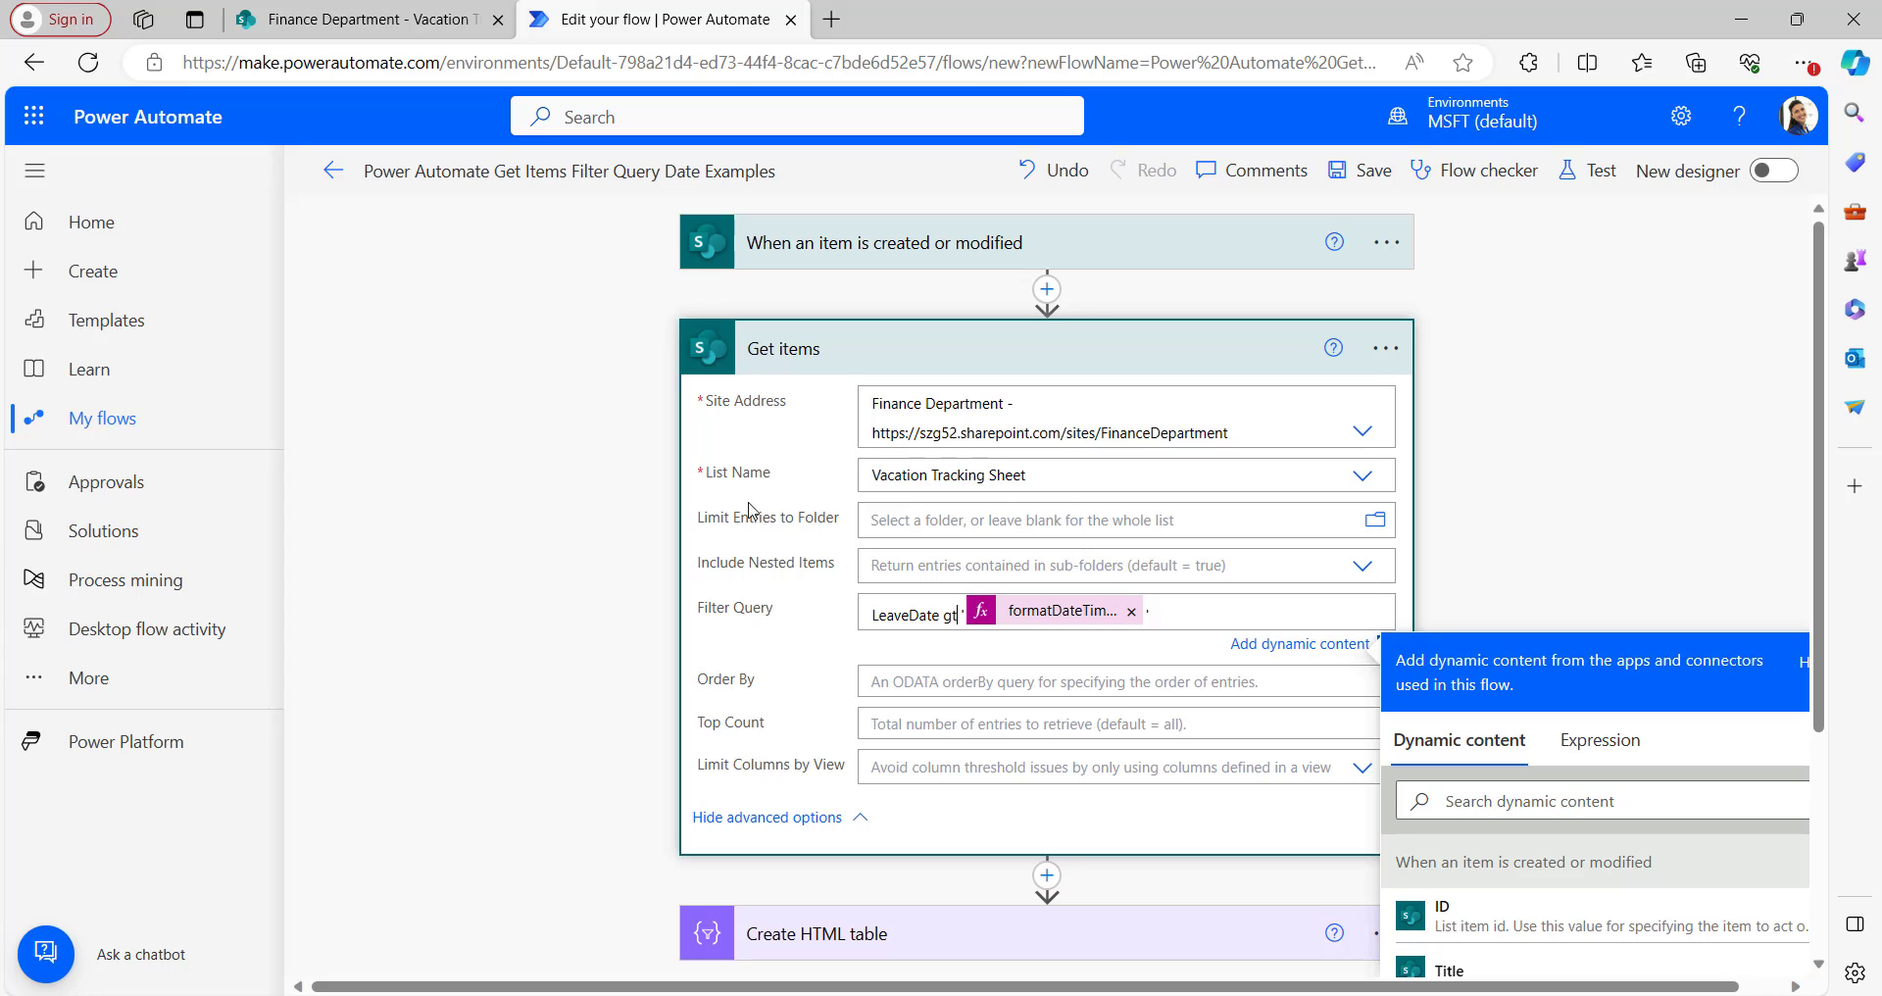
pyautogui.click(998, 370)
pyautogui.click(1358, 172)
# Step: Test the flow automatically with the most recent successful trigger run and review the Create HTML table output
pyautogui.click(1588, 170)
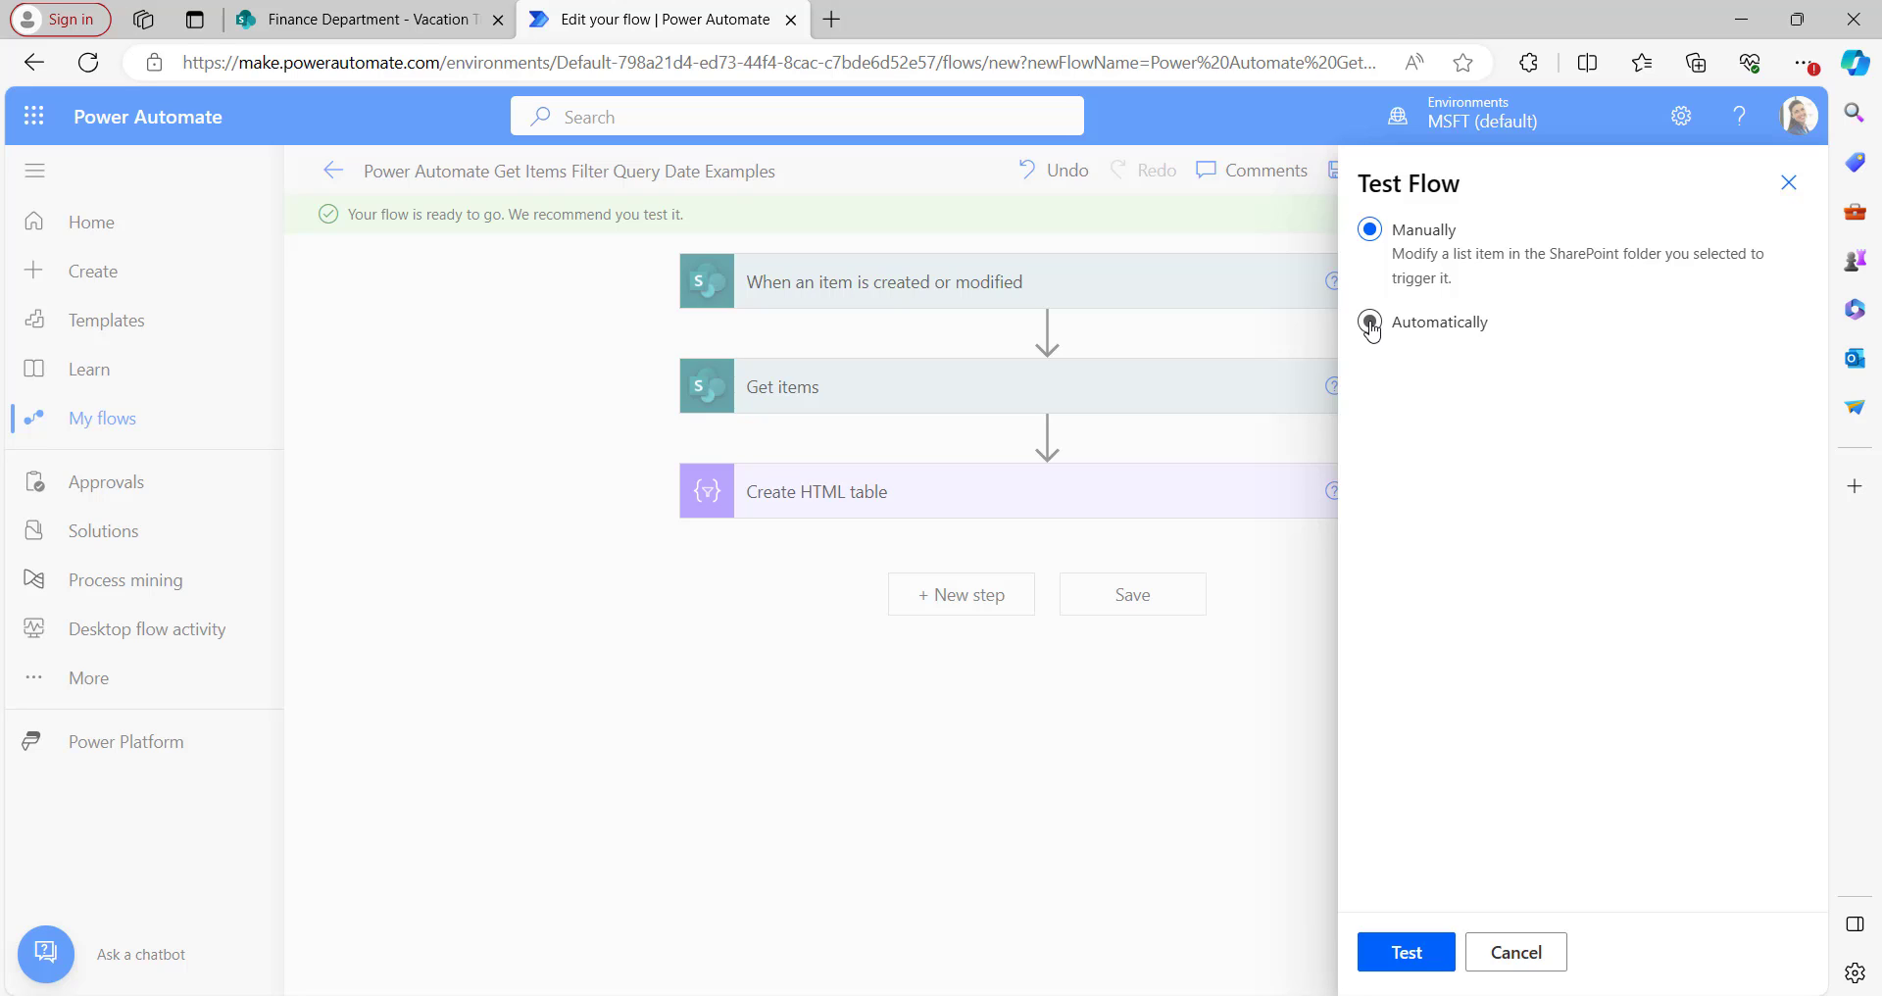
pyautogui.click(1370, 326)
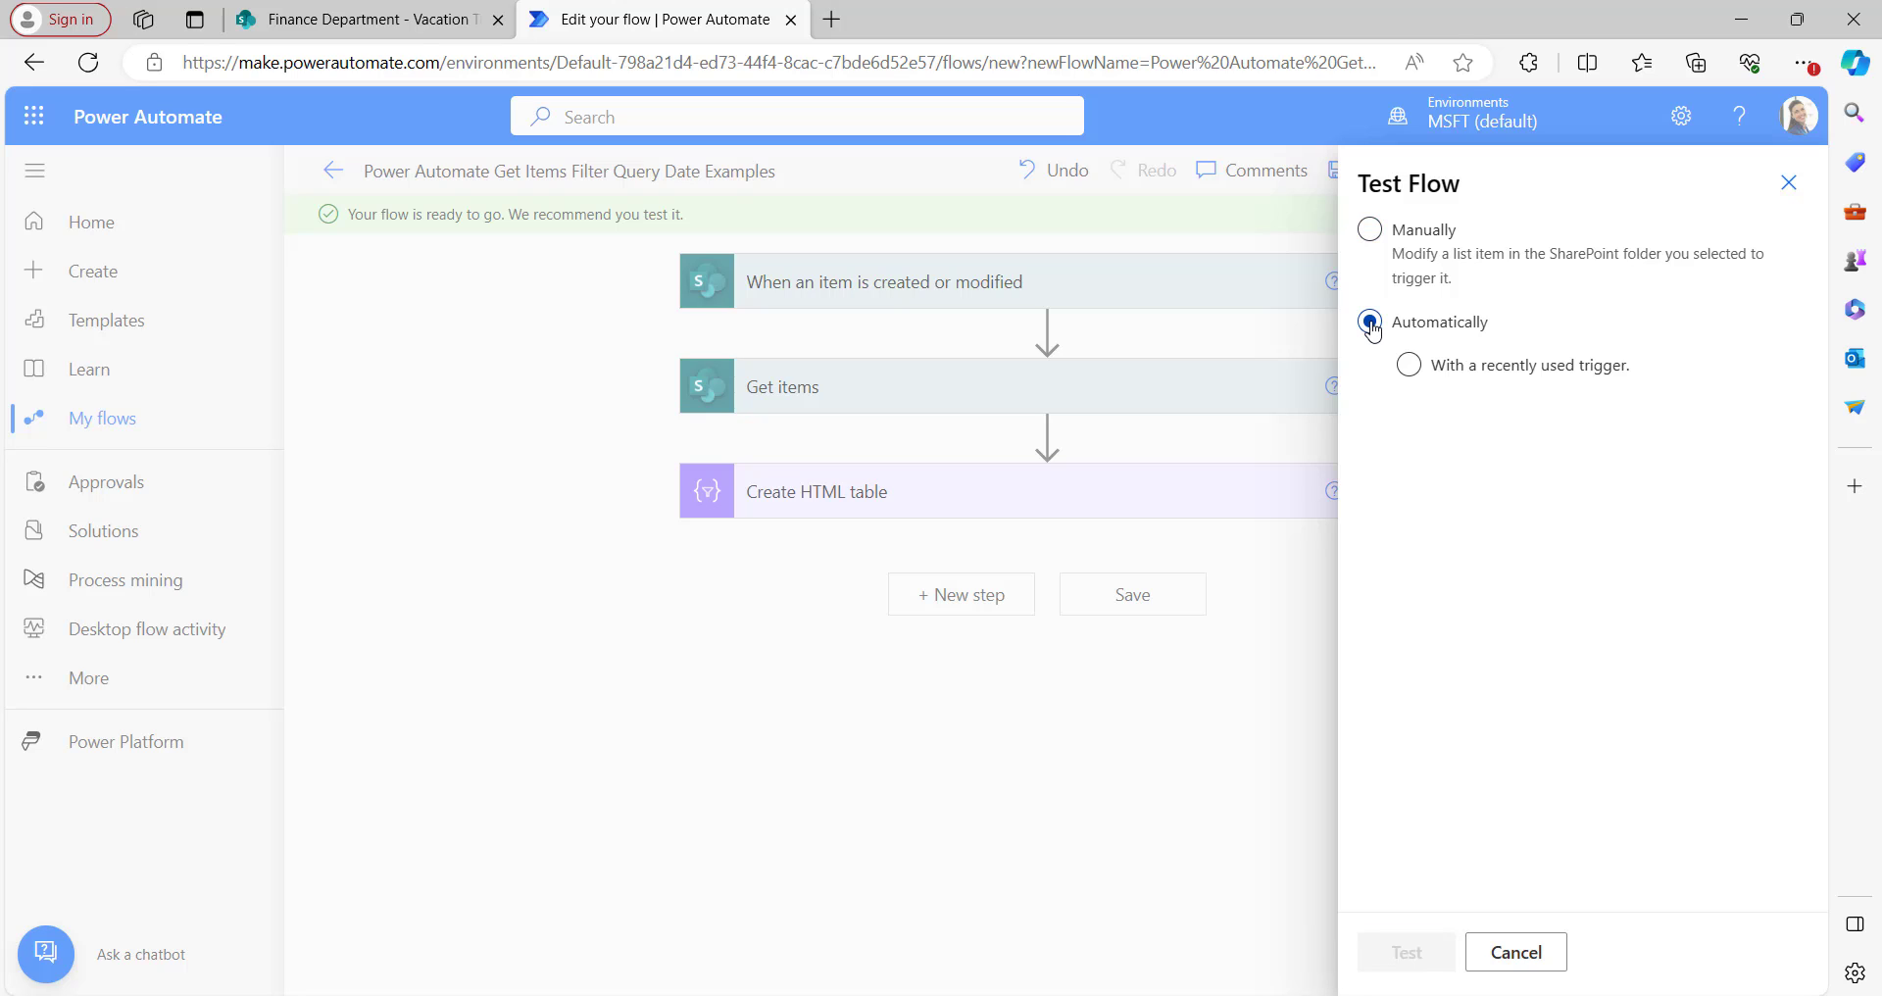
pyautogui.click(1407, 365)
pyautogui.click(1379, 412)
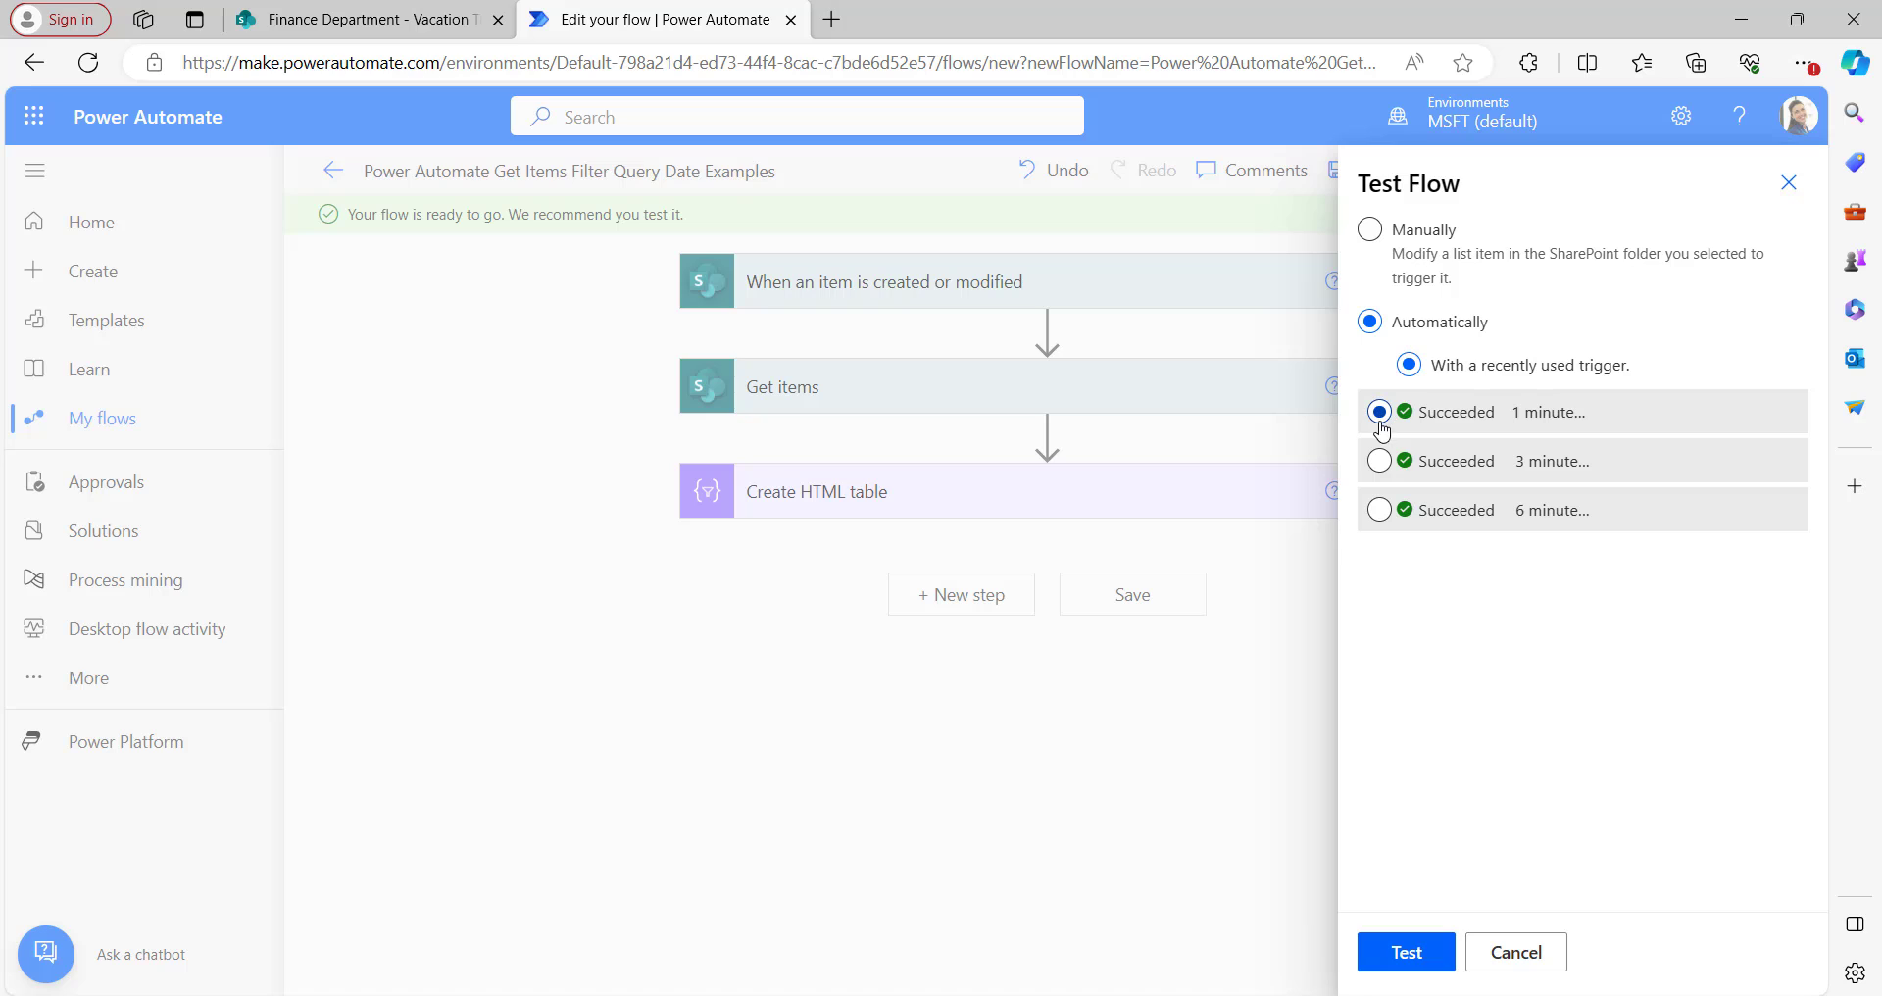
pyautogui.click(1398, 962)
pyautogui.click(1139, 502)
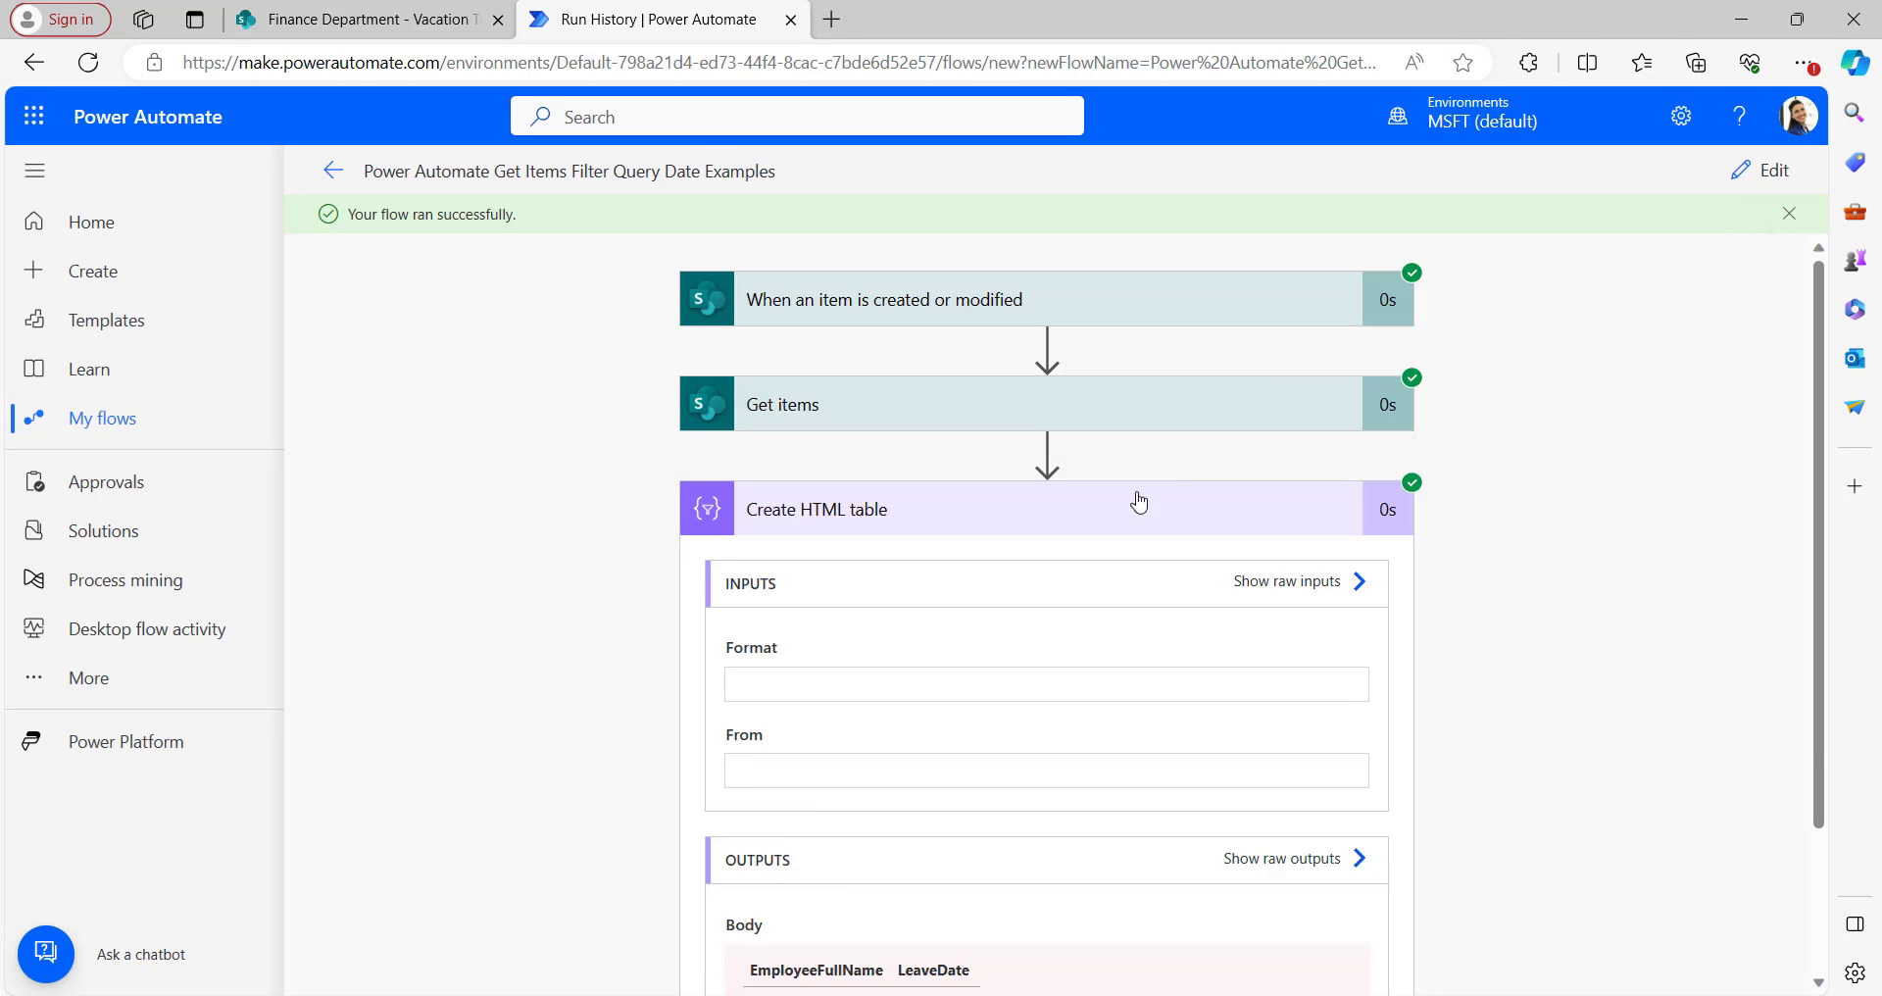
pyautogui.scroll(-3, 1139, 502)
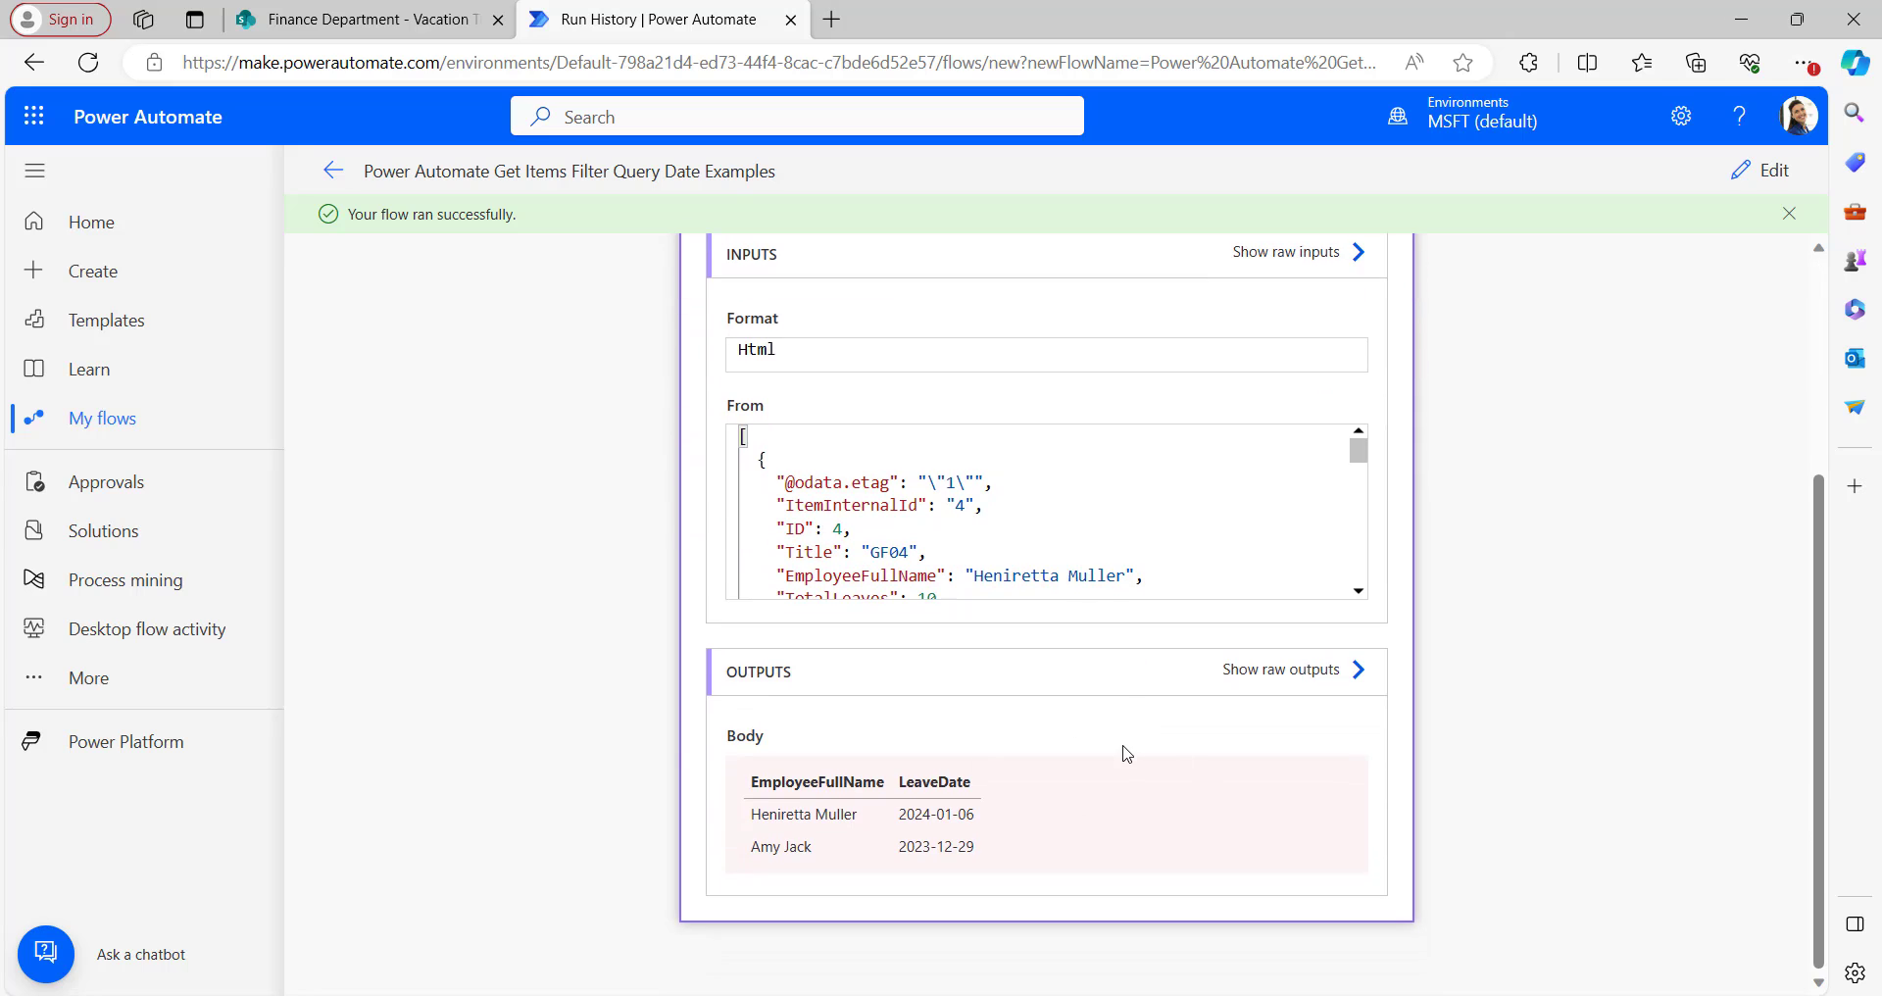
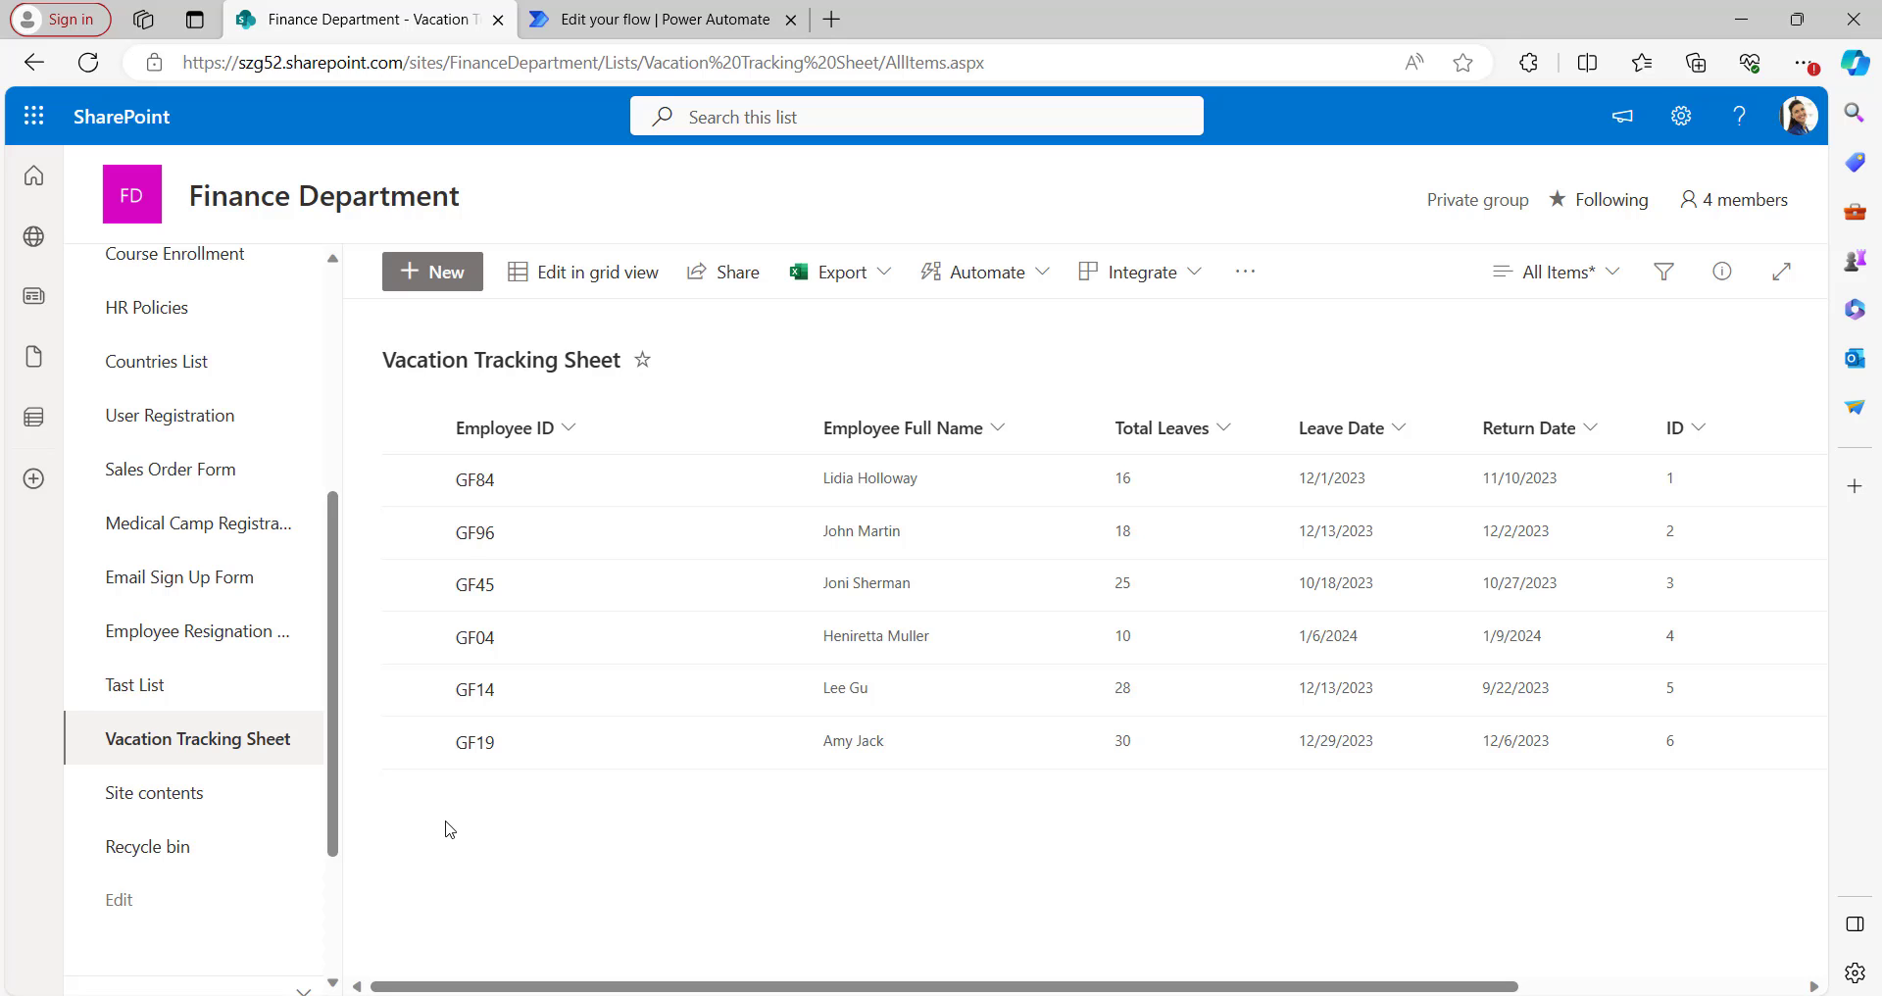
# Step: Change the Get items filter query to compare Created with eq, keeping the expression formatDateTime(utcNow(),'yyyy-MM-dd')
pyautogui.hotkey('ctrl', 'Tab')
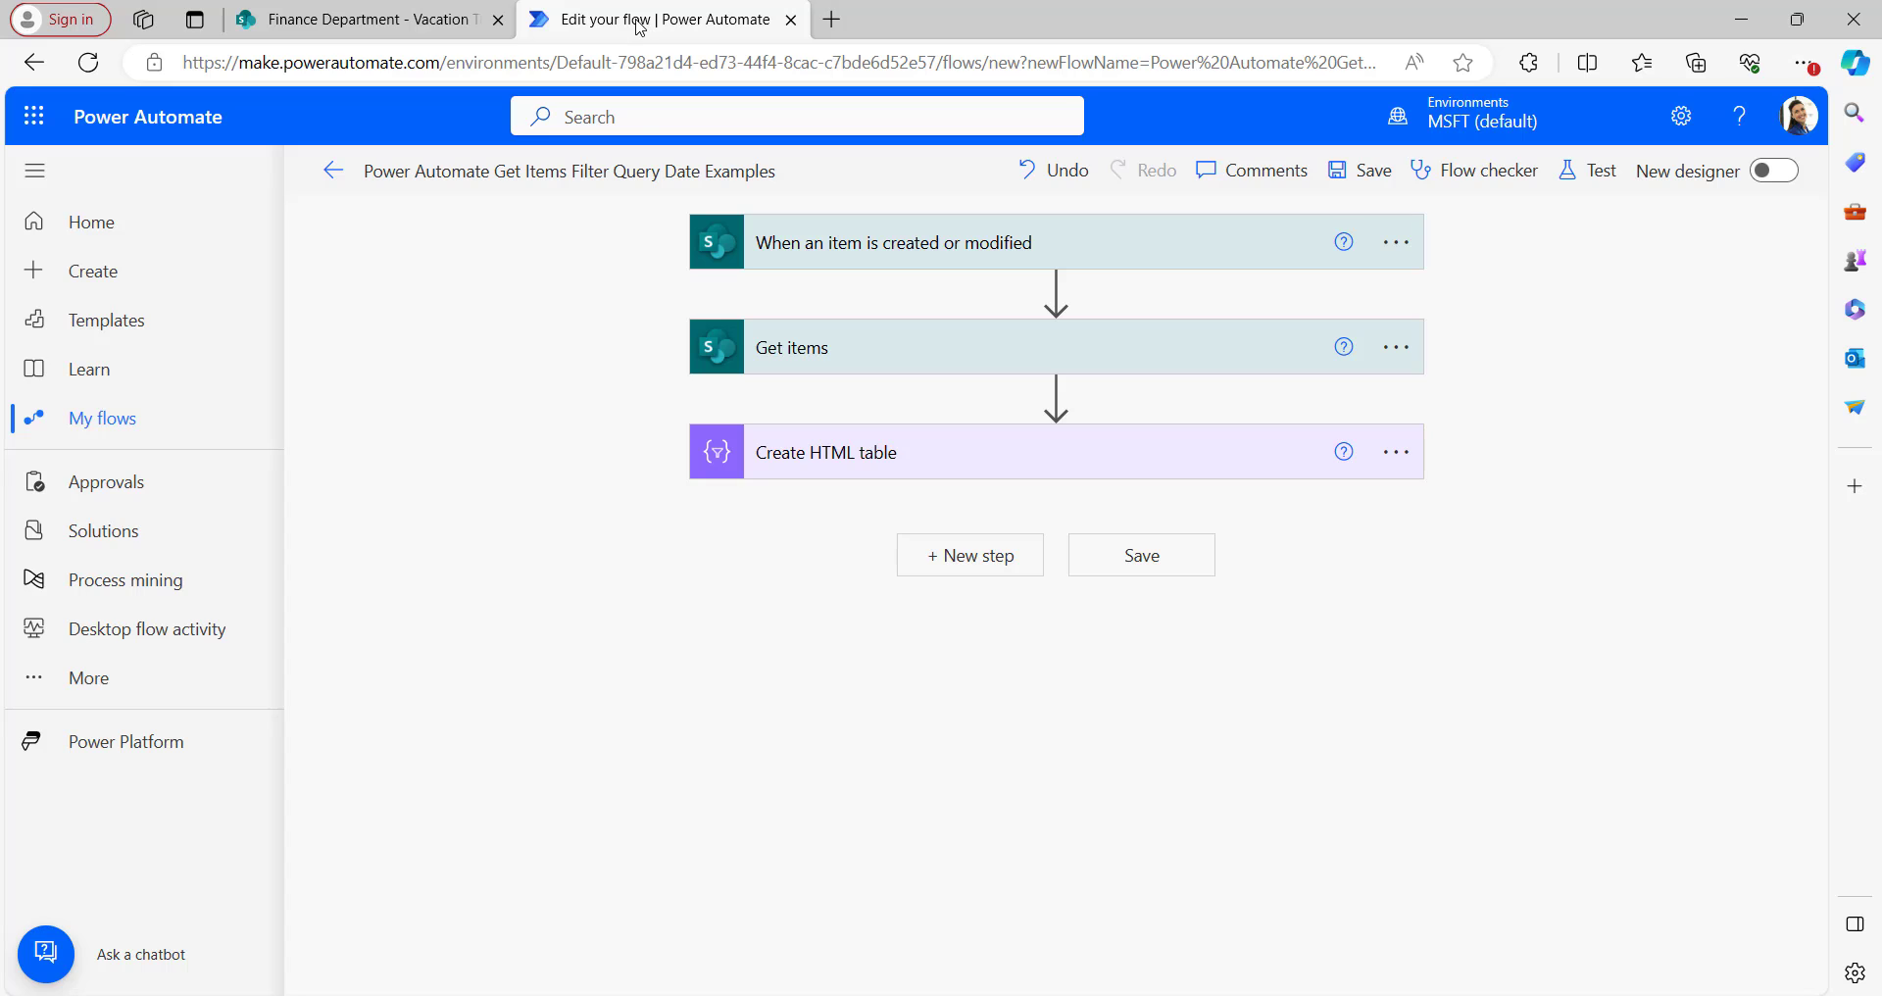
pyautogui.click(864, 363)
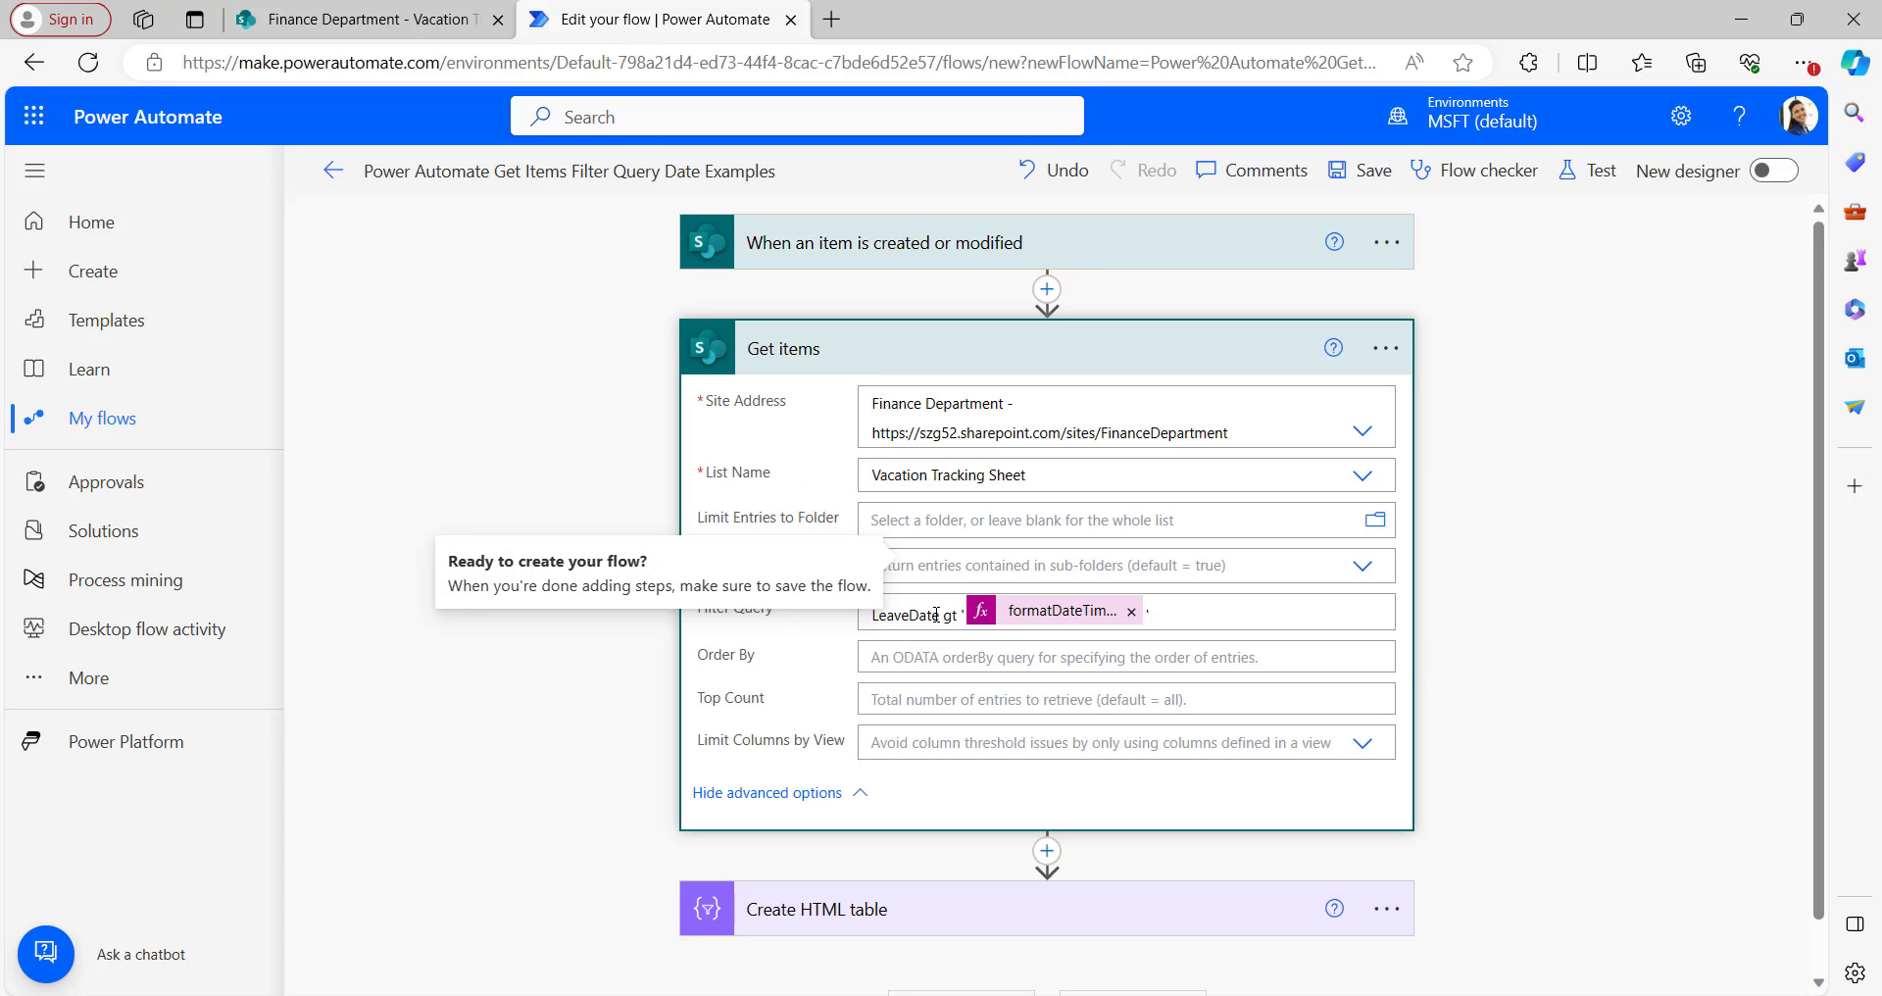
pyautogui.click(902, 612)
pyautogui.moveTo(903, 610); pyautogui.dragTo(873, 610)
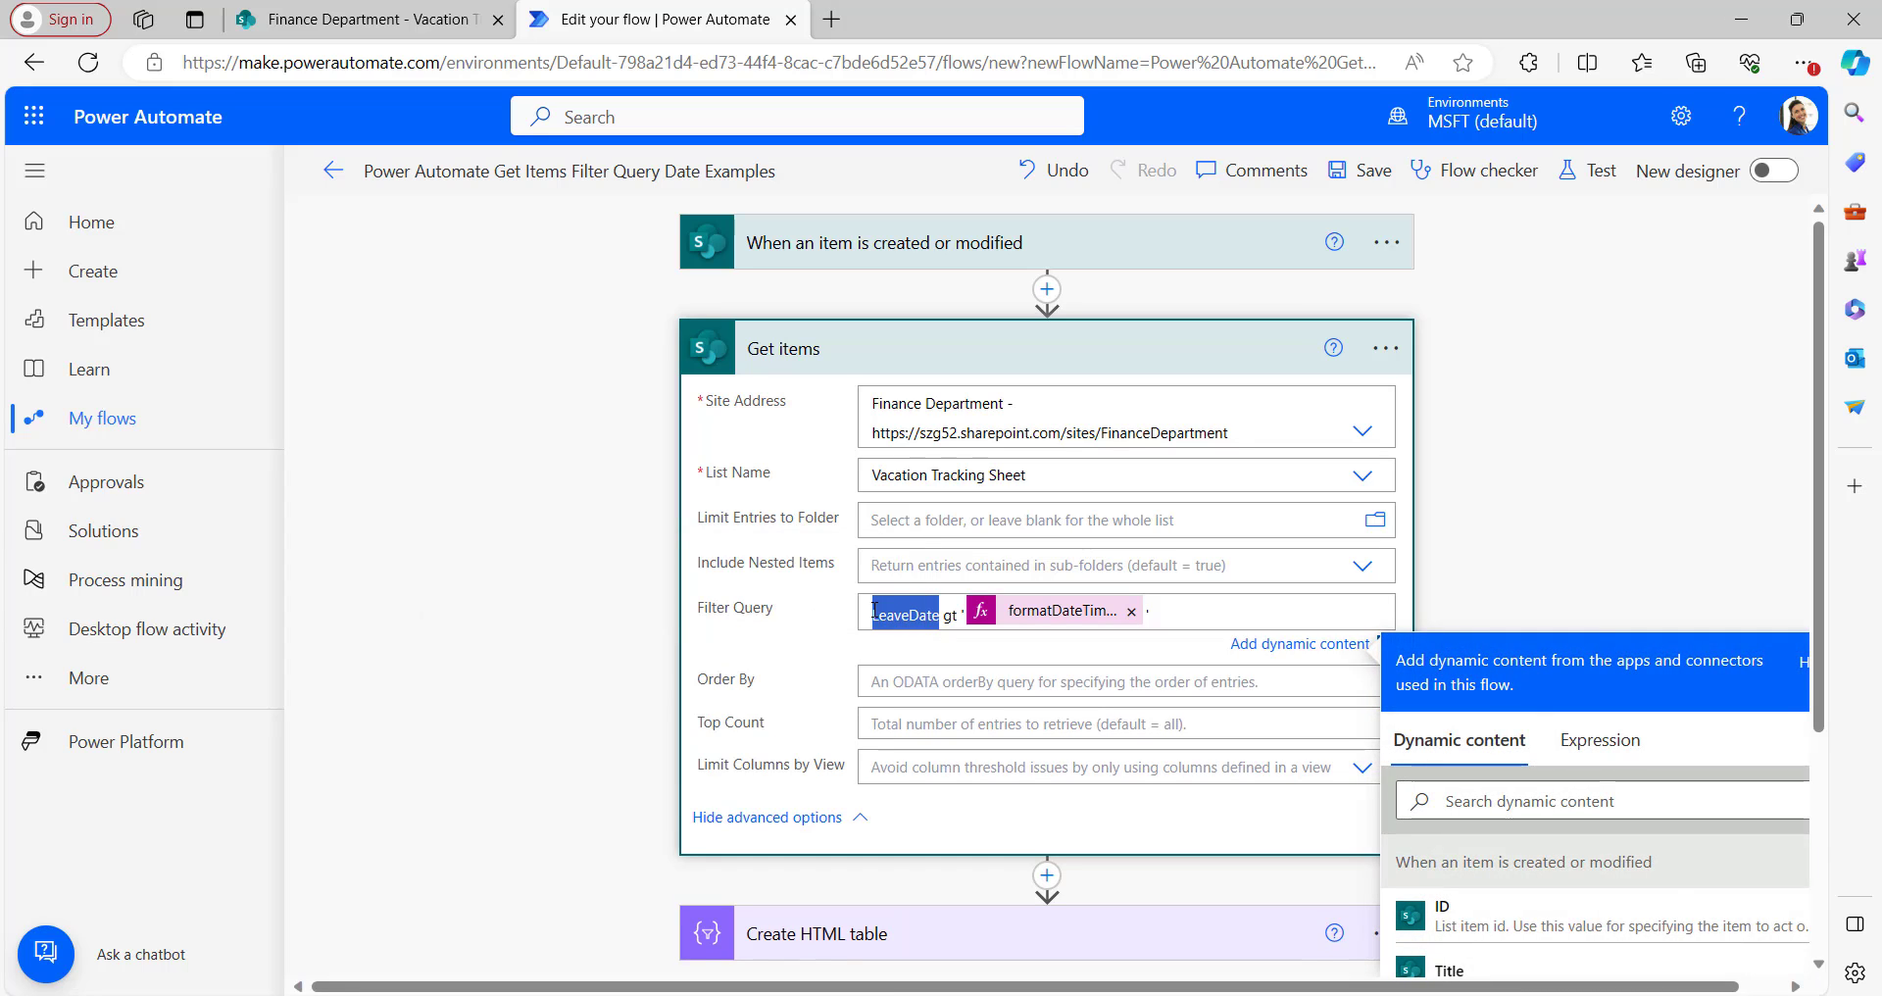
pyautogui.press('BackSpace')
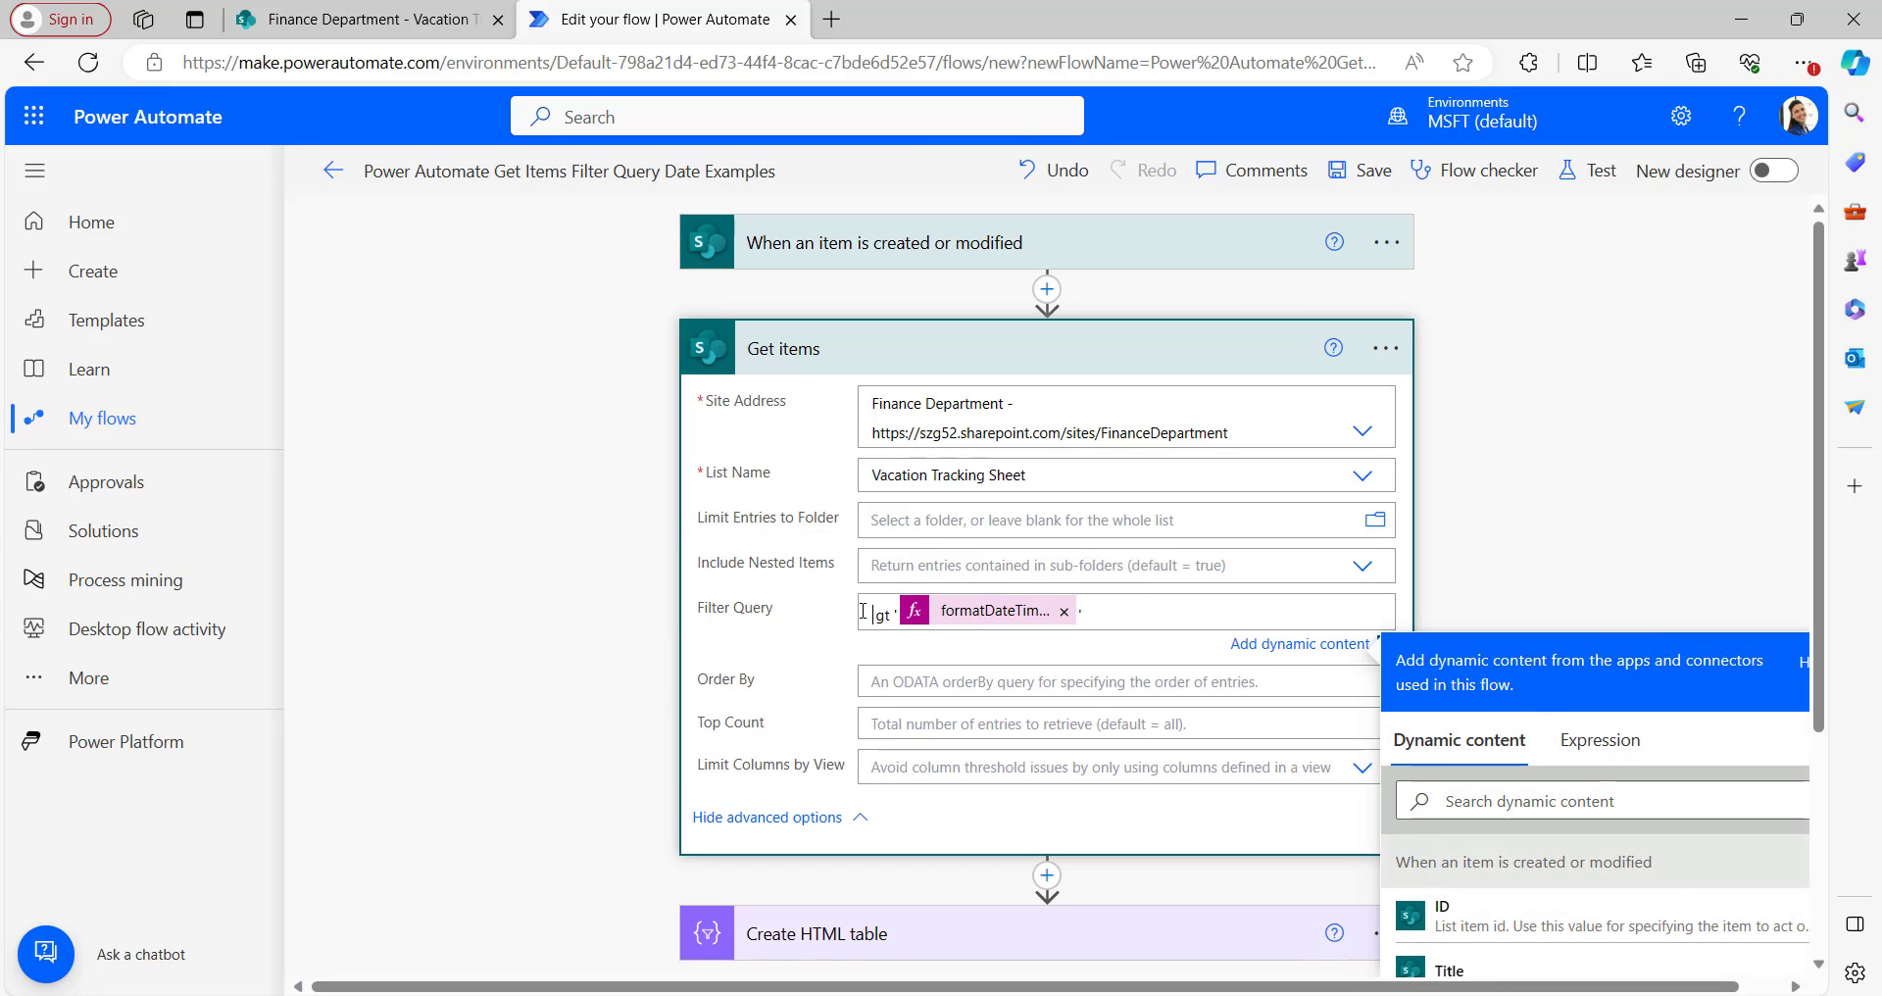
pyautogui.write('Create')
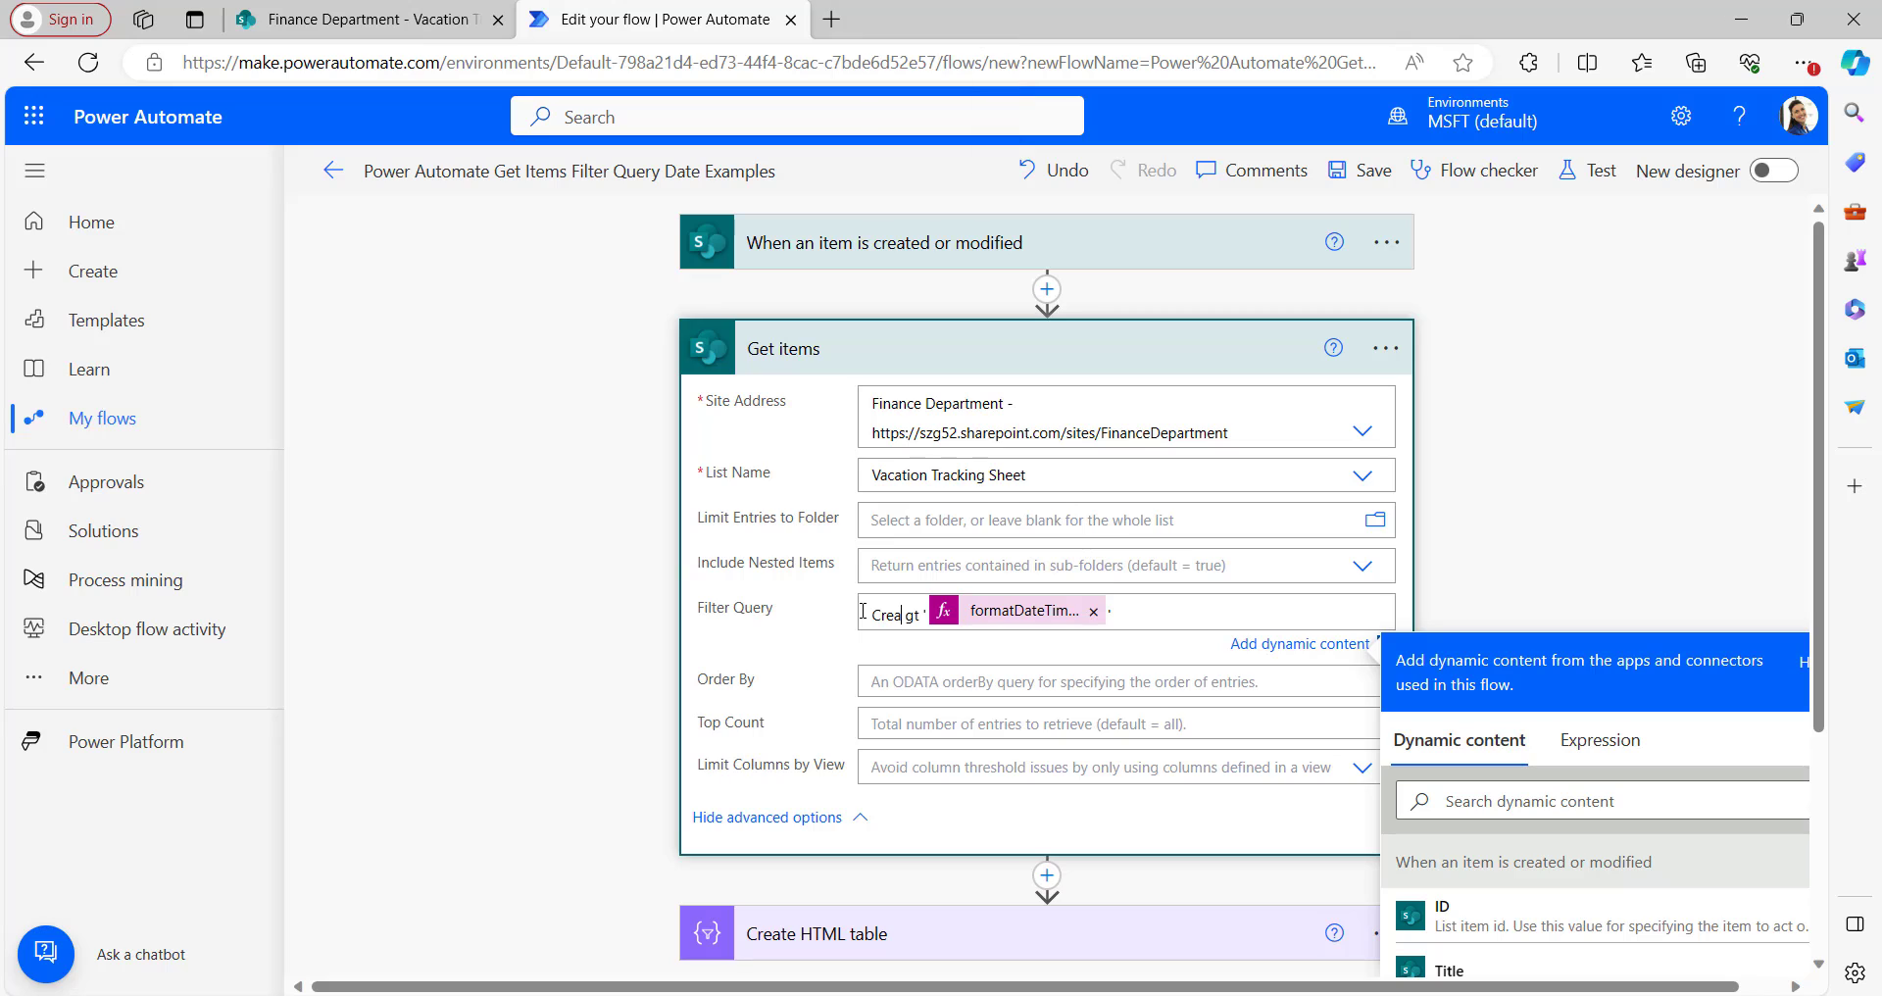
pyautogui.write('d')
pyautogui.press('Right')
pyautogui.press('Delete')
pyautogui.press('Delete')
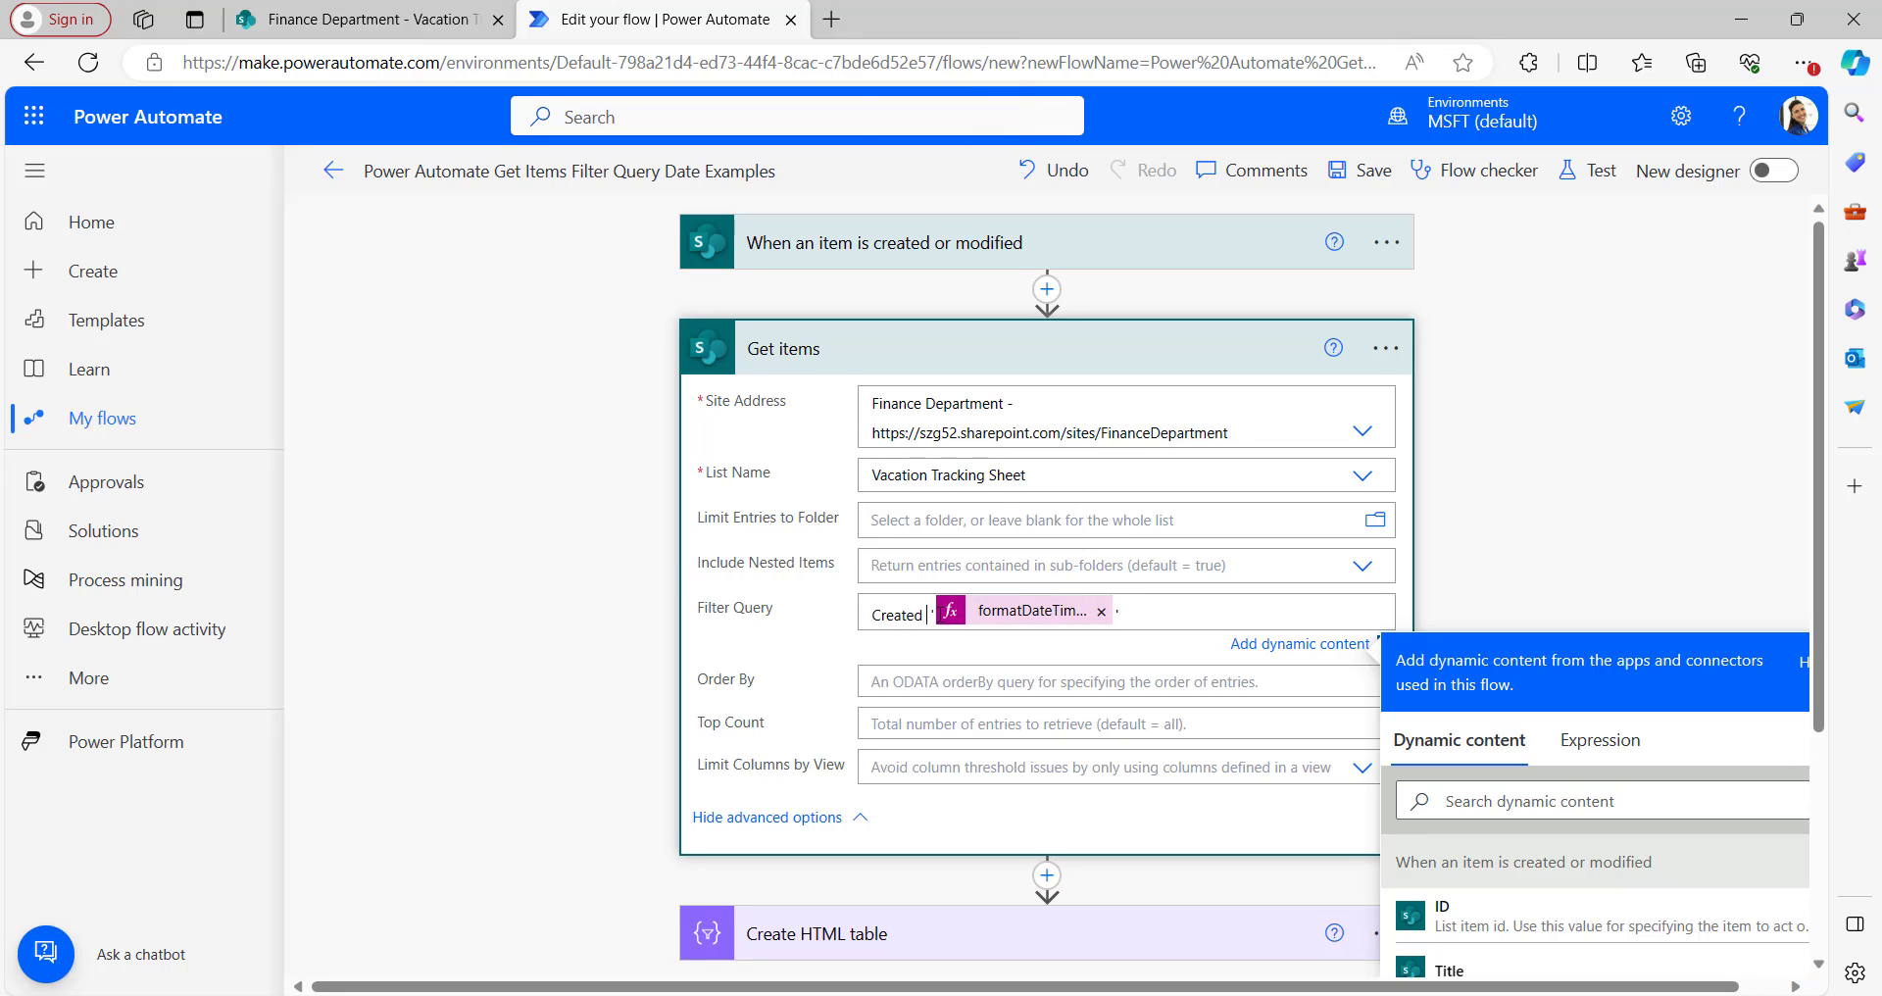
pyautogui.write('eq')
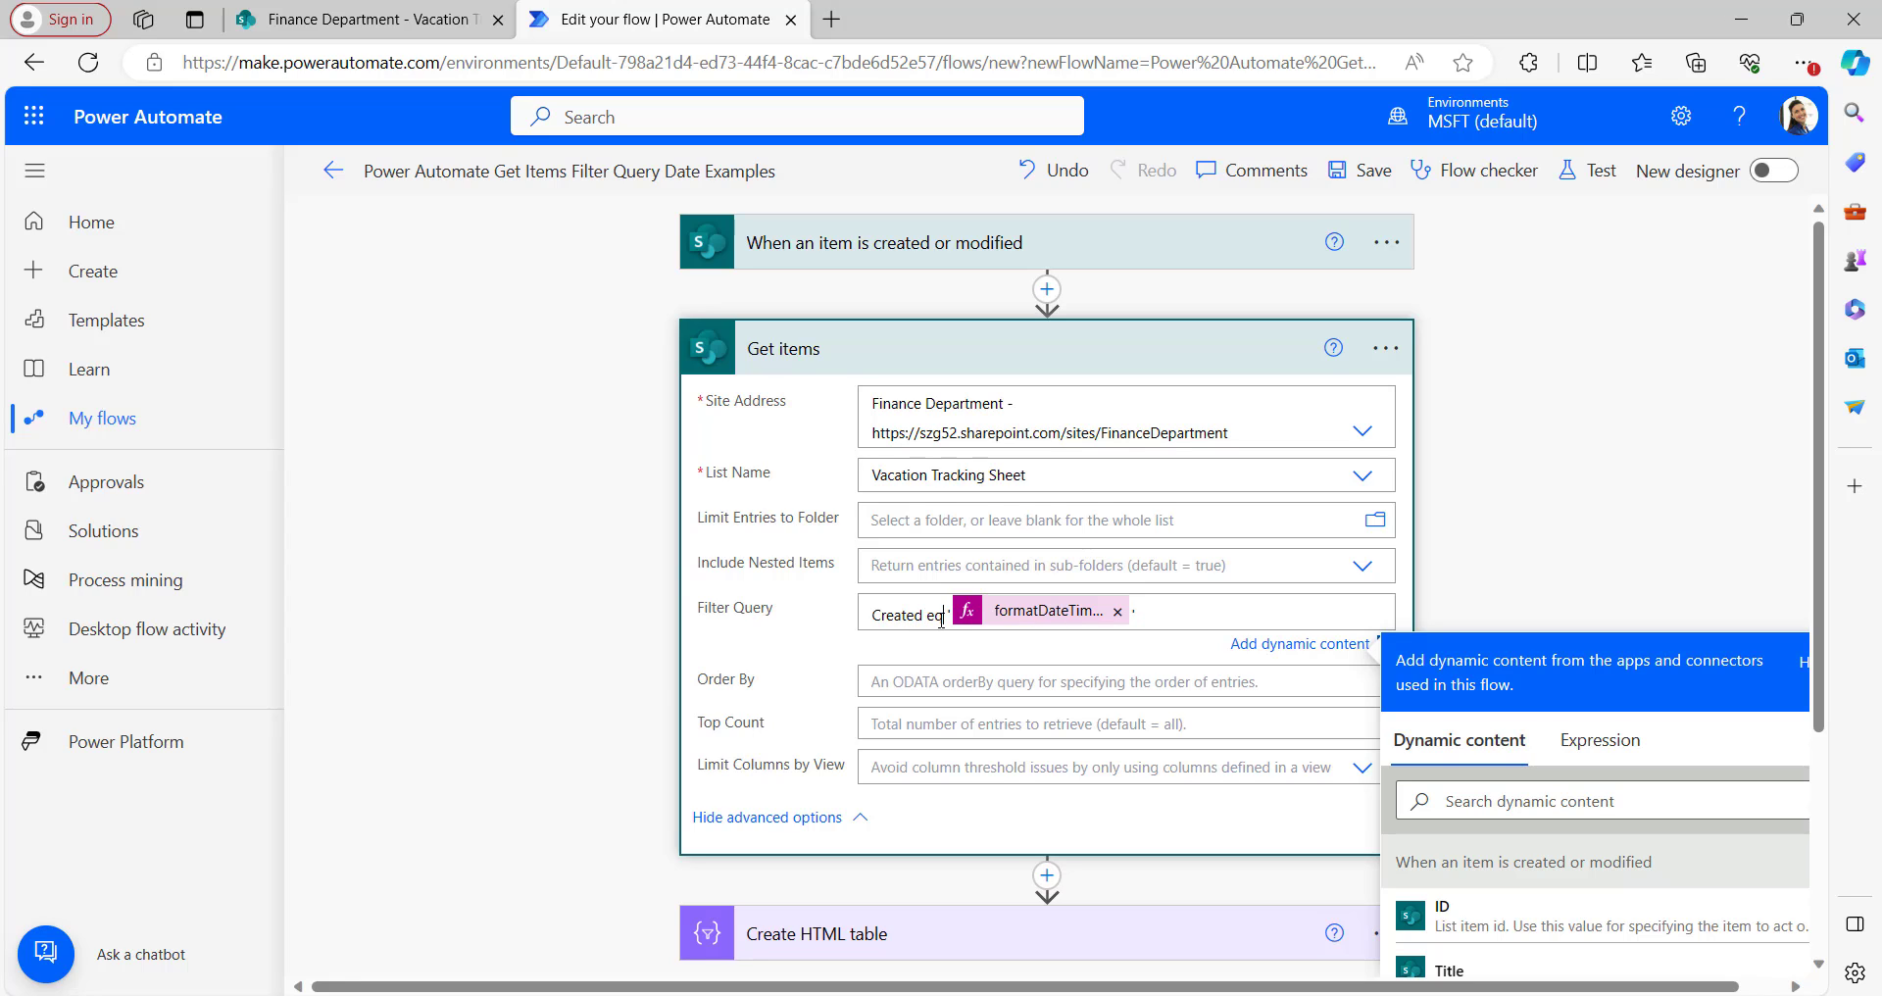
pyautogui.click(1029, 614)
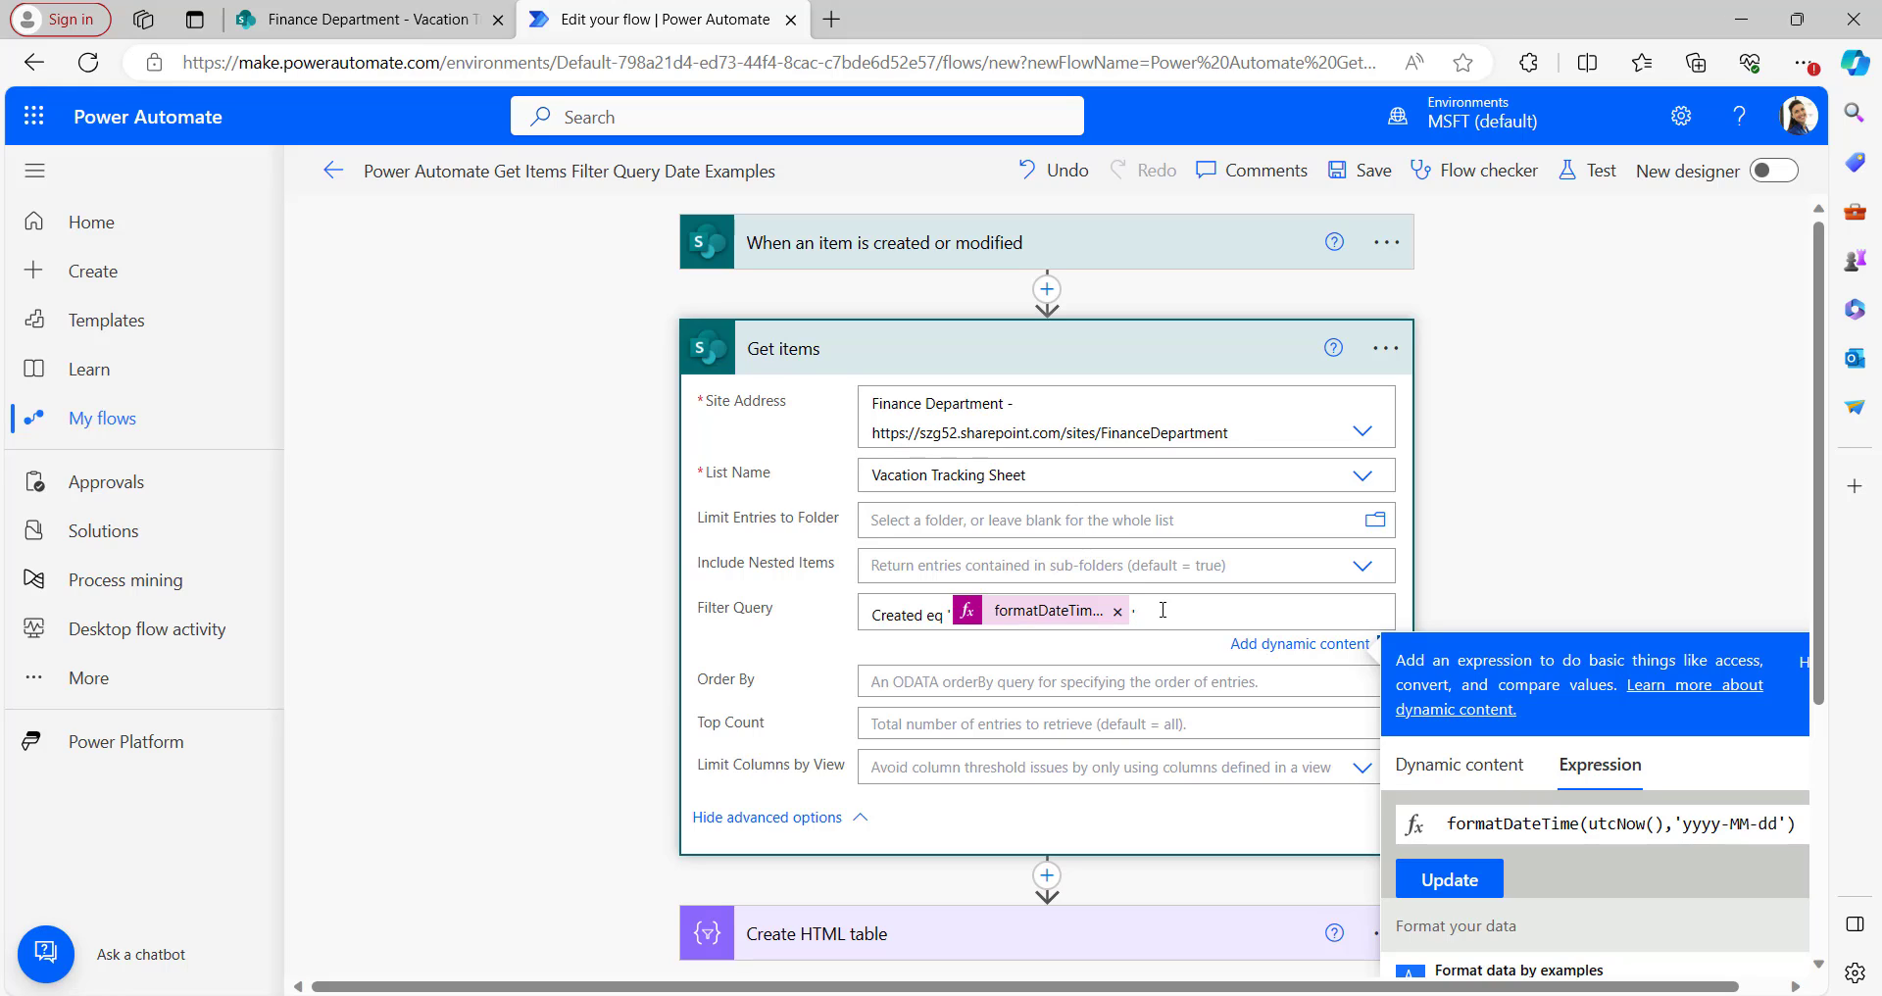
# Step: Collapse the Get items action, save the flow with the Created filter and start a manual test
pyautogui.click(1095, 348)
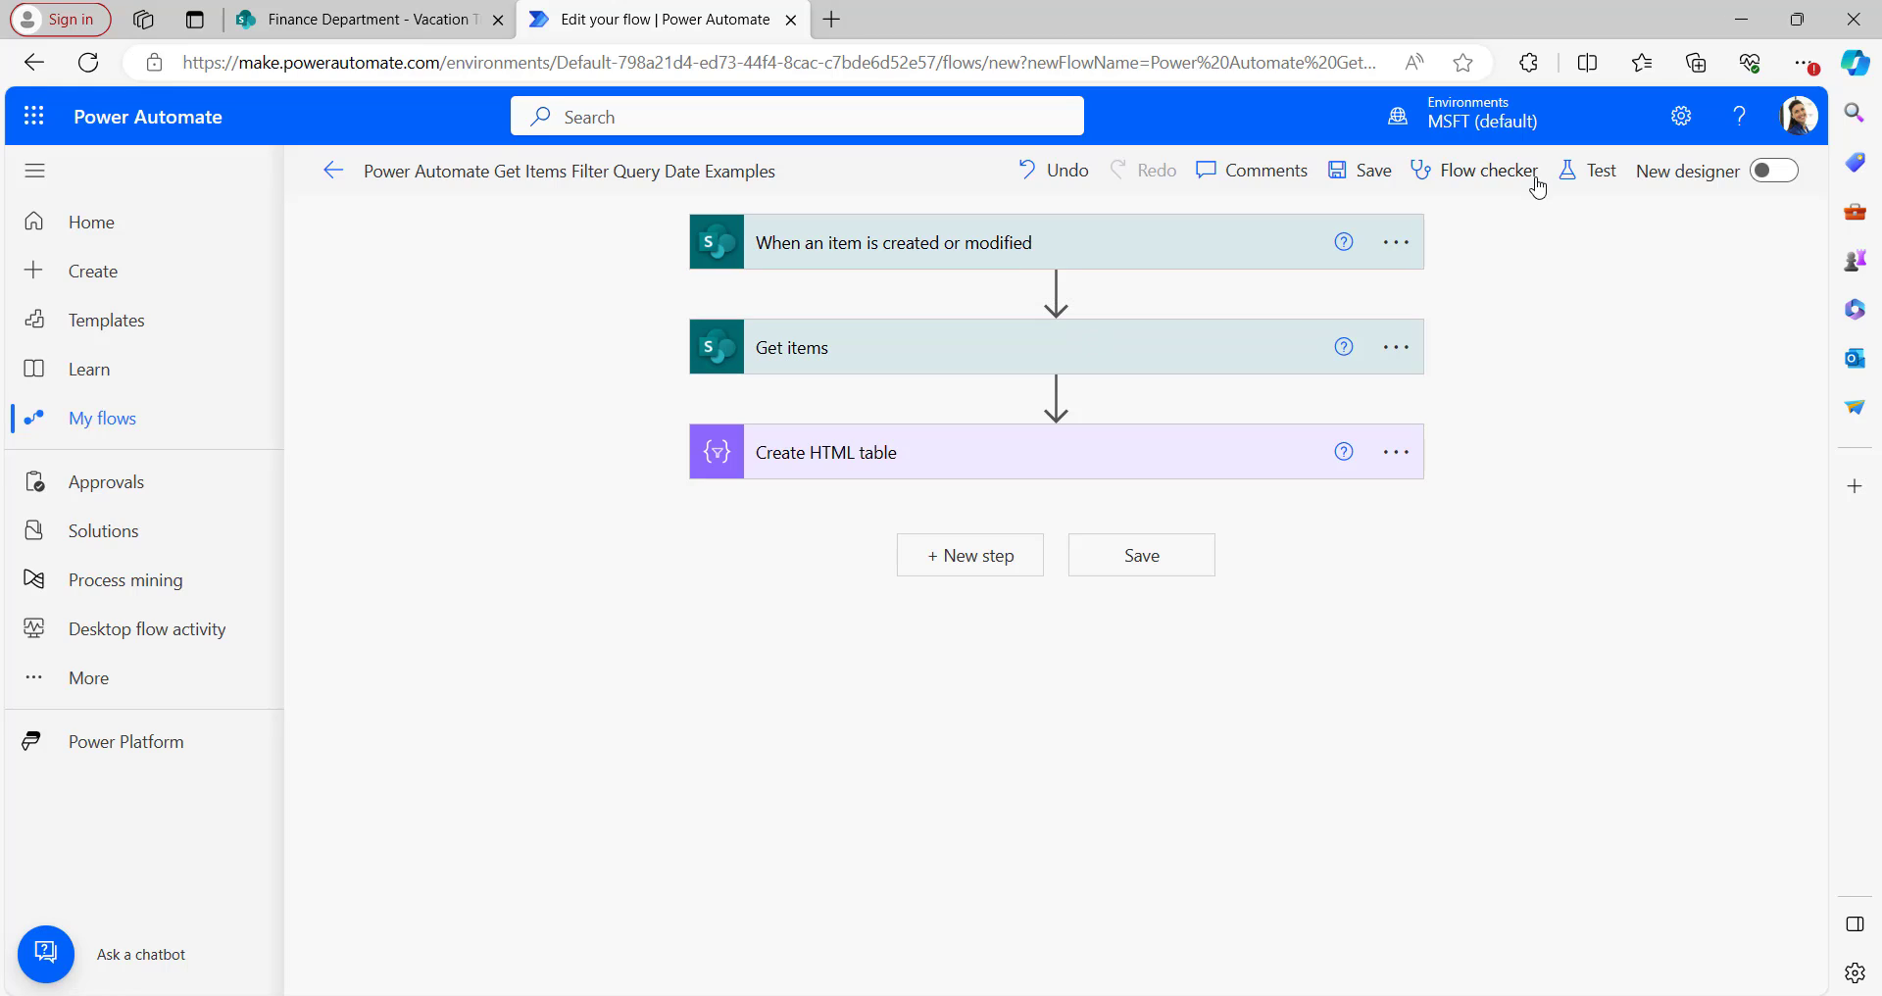
pyautogui.click(1362, 181)
pyautogui.click(1587, 171)
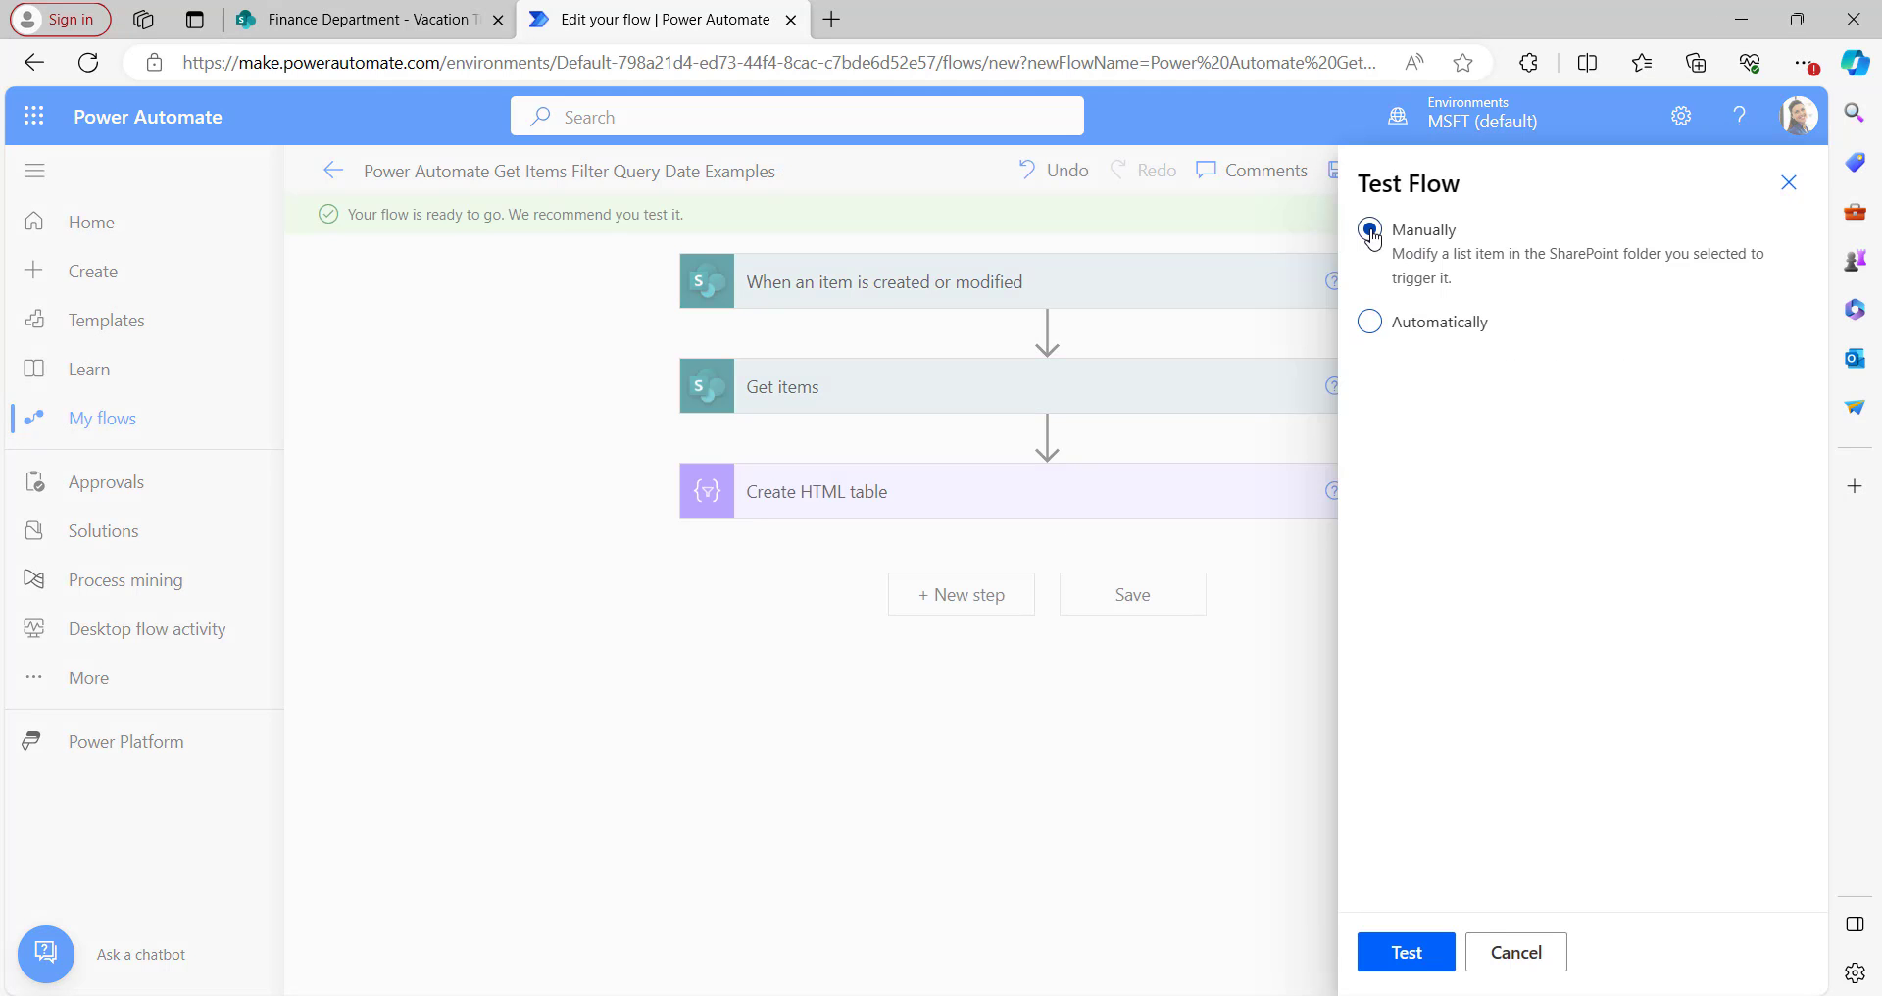
pyautogui.click(1399, 957)
# Step: Trigger the test by setting the Leave Date of the SharePoint list item with ID 1 to 12/29/2023, and open the Create HTML table results
pyautogui.click(332, 20)
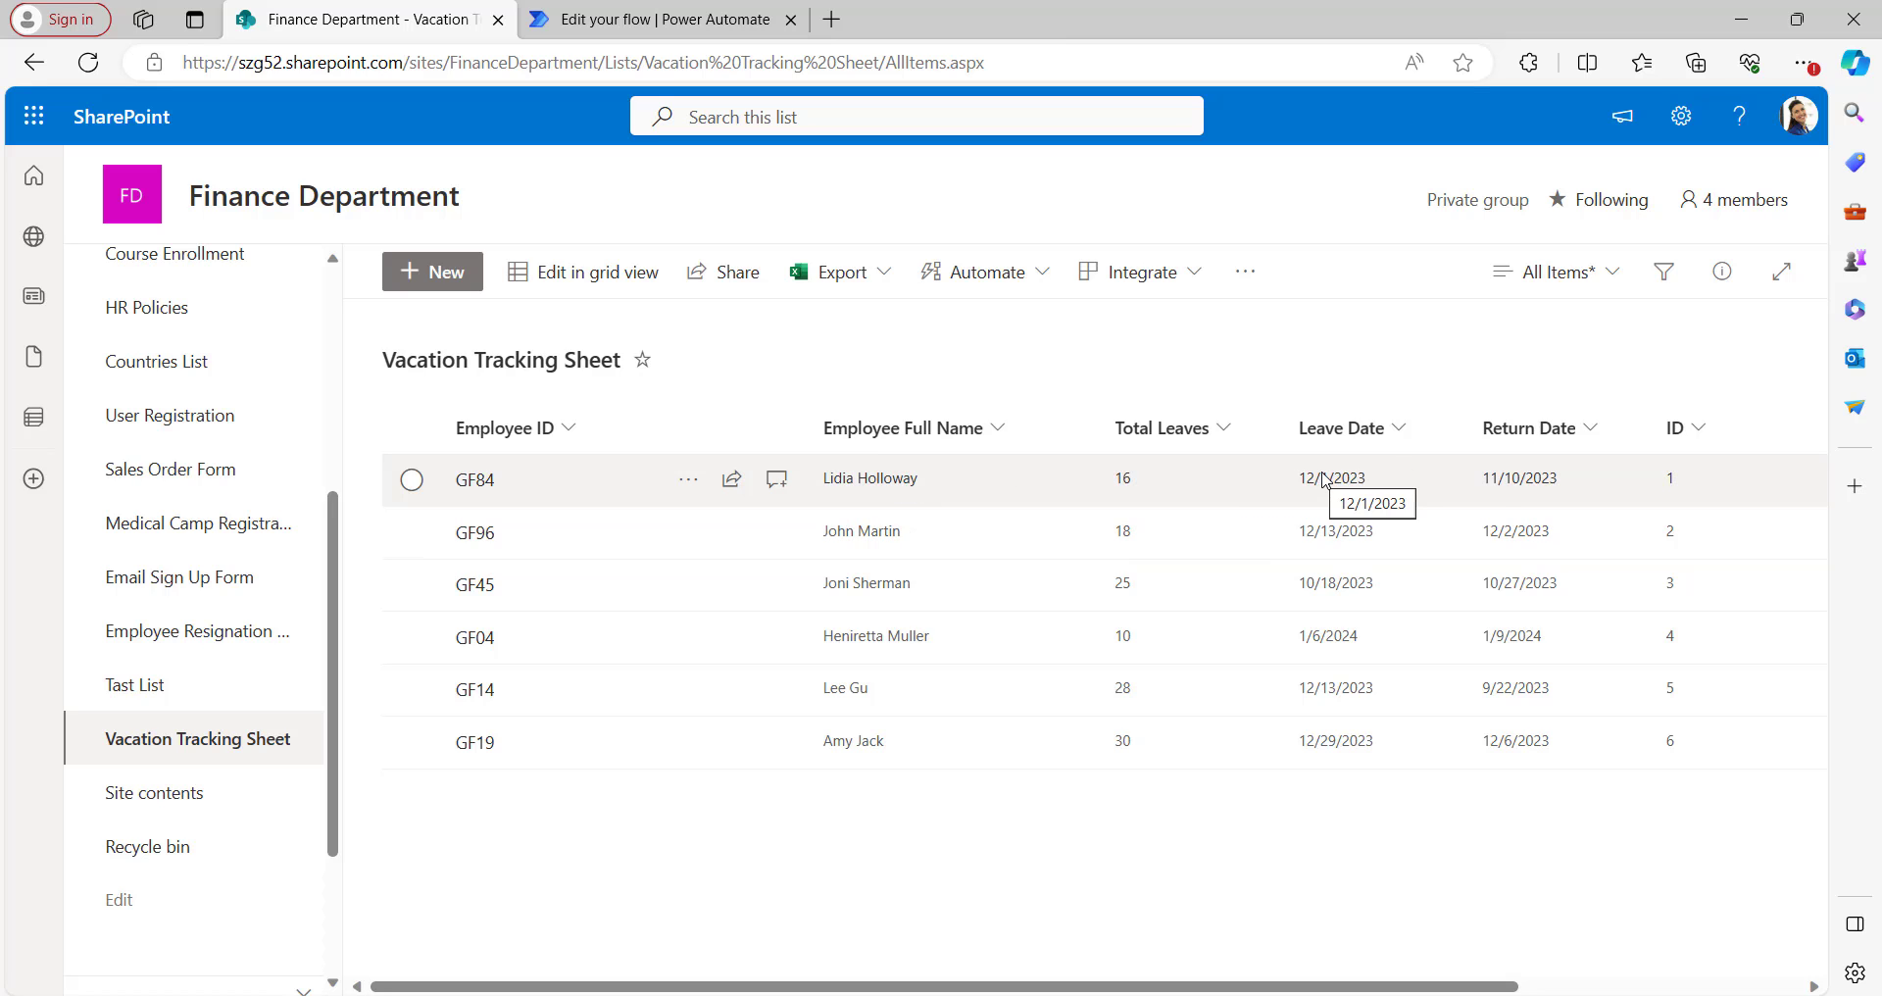
pyautogui.click(578, 274)
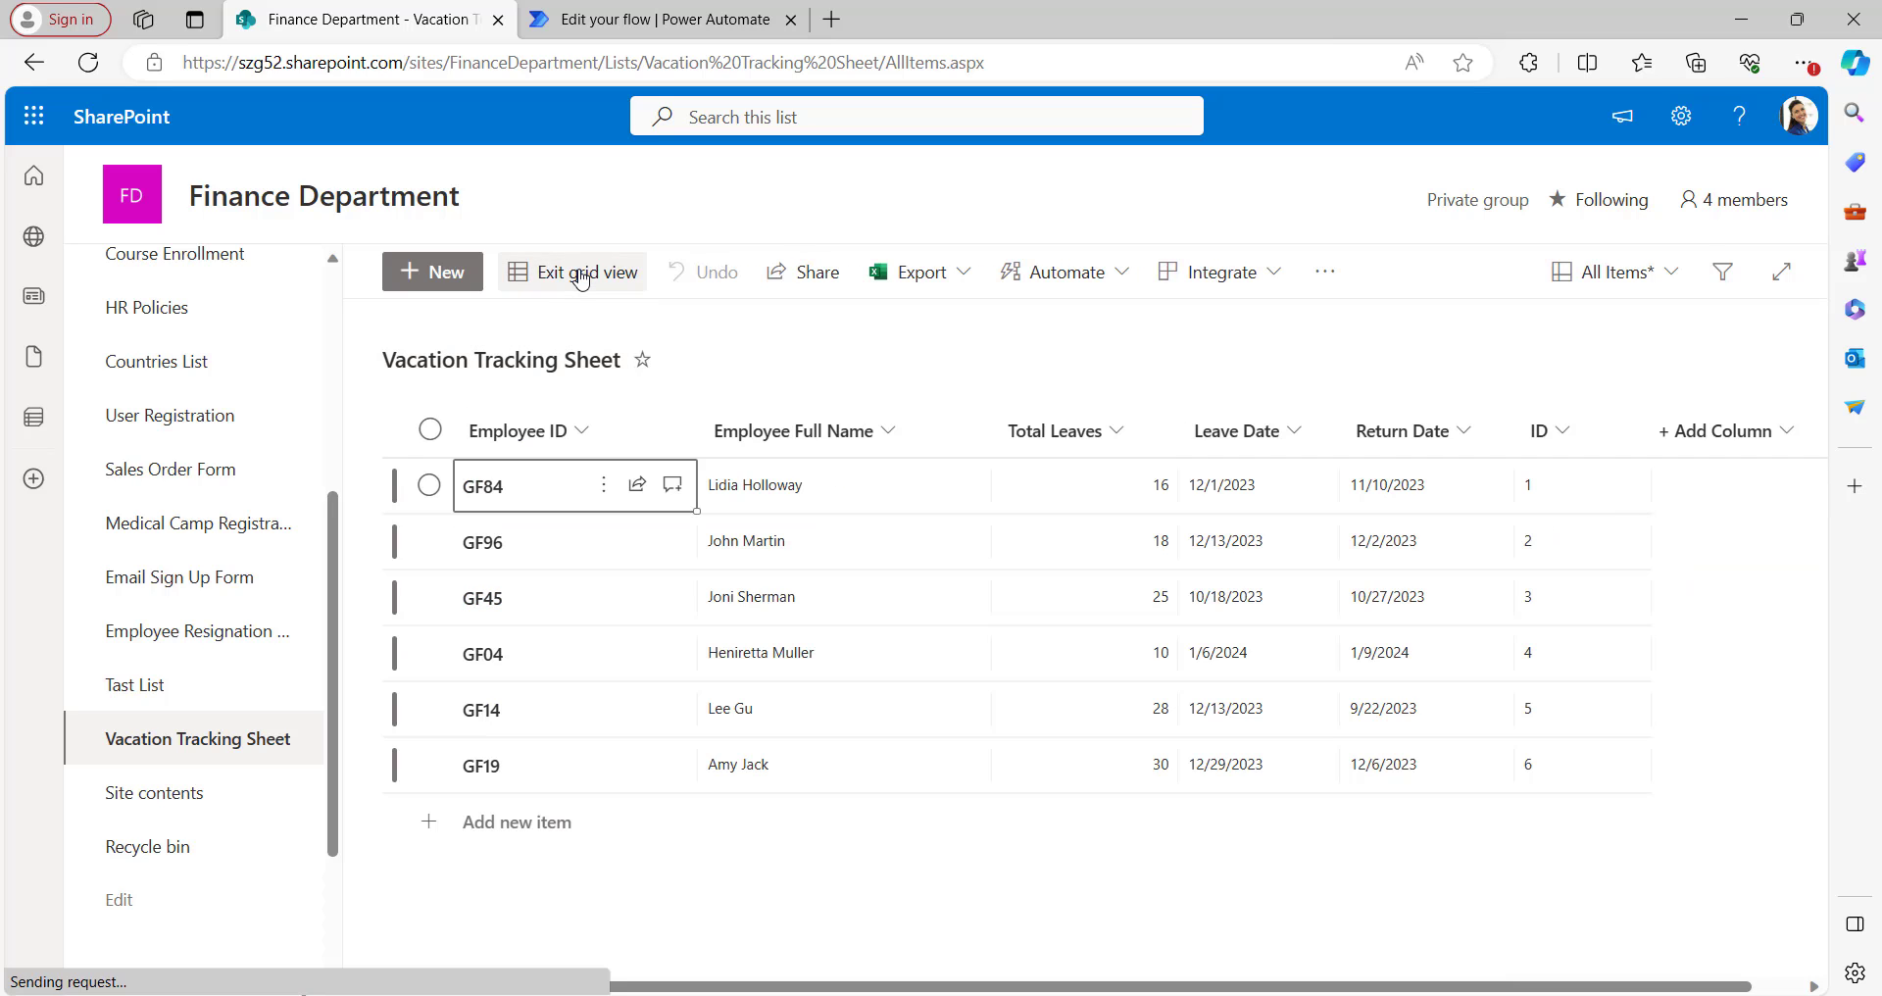
pyautogui.click(1424, 489)
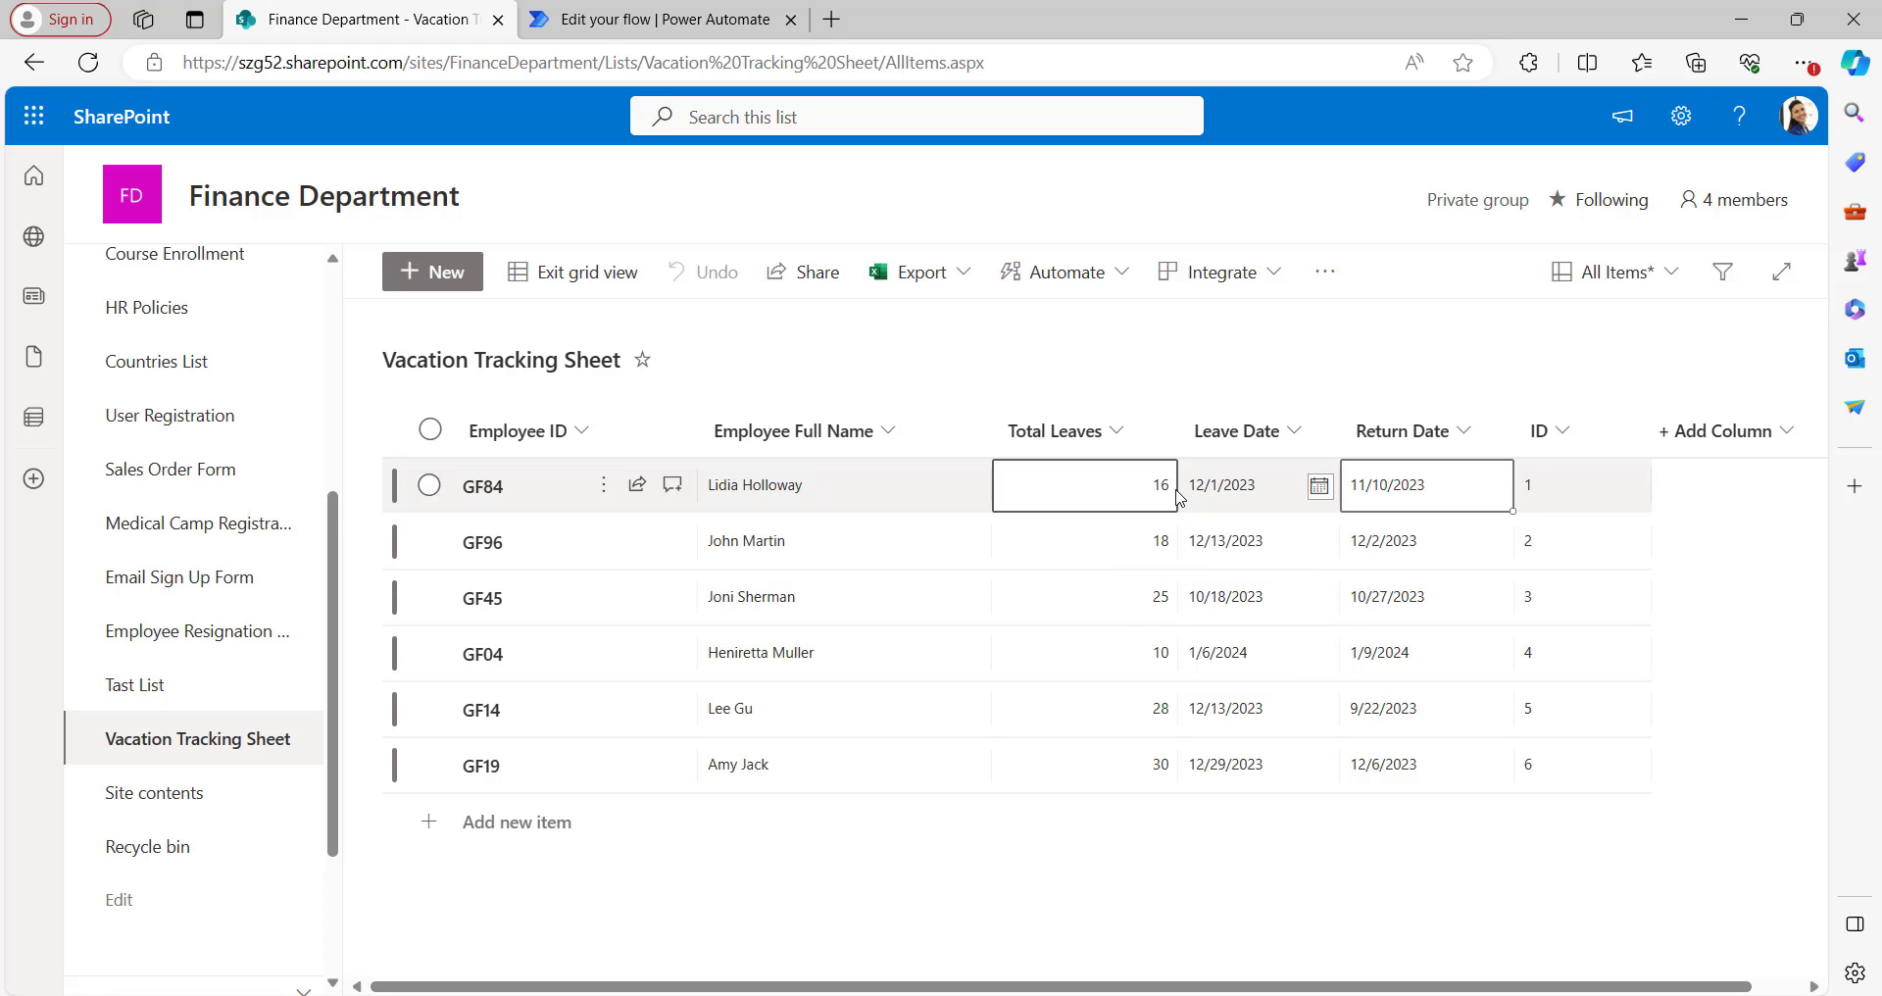
pyautogui.click(1234, 488)
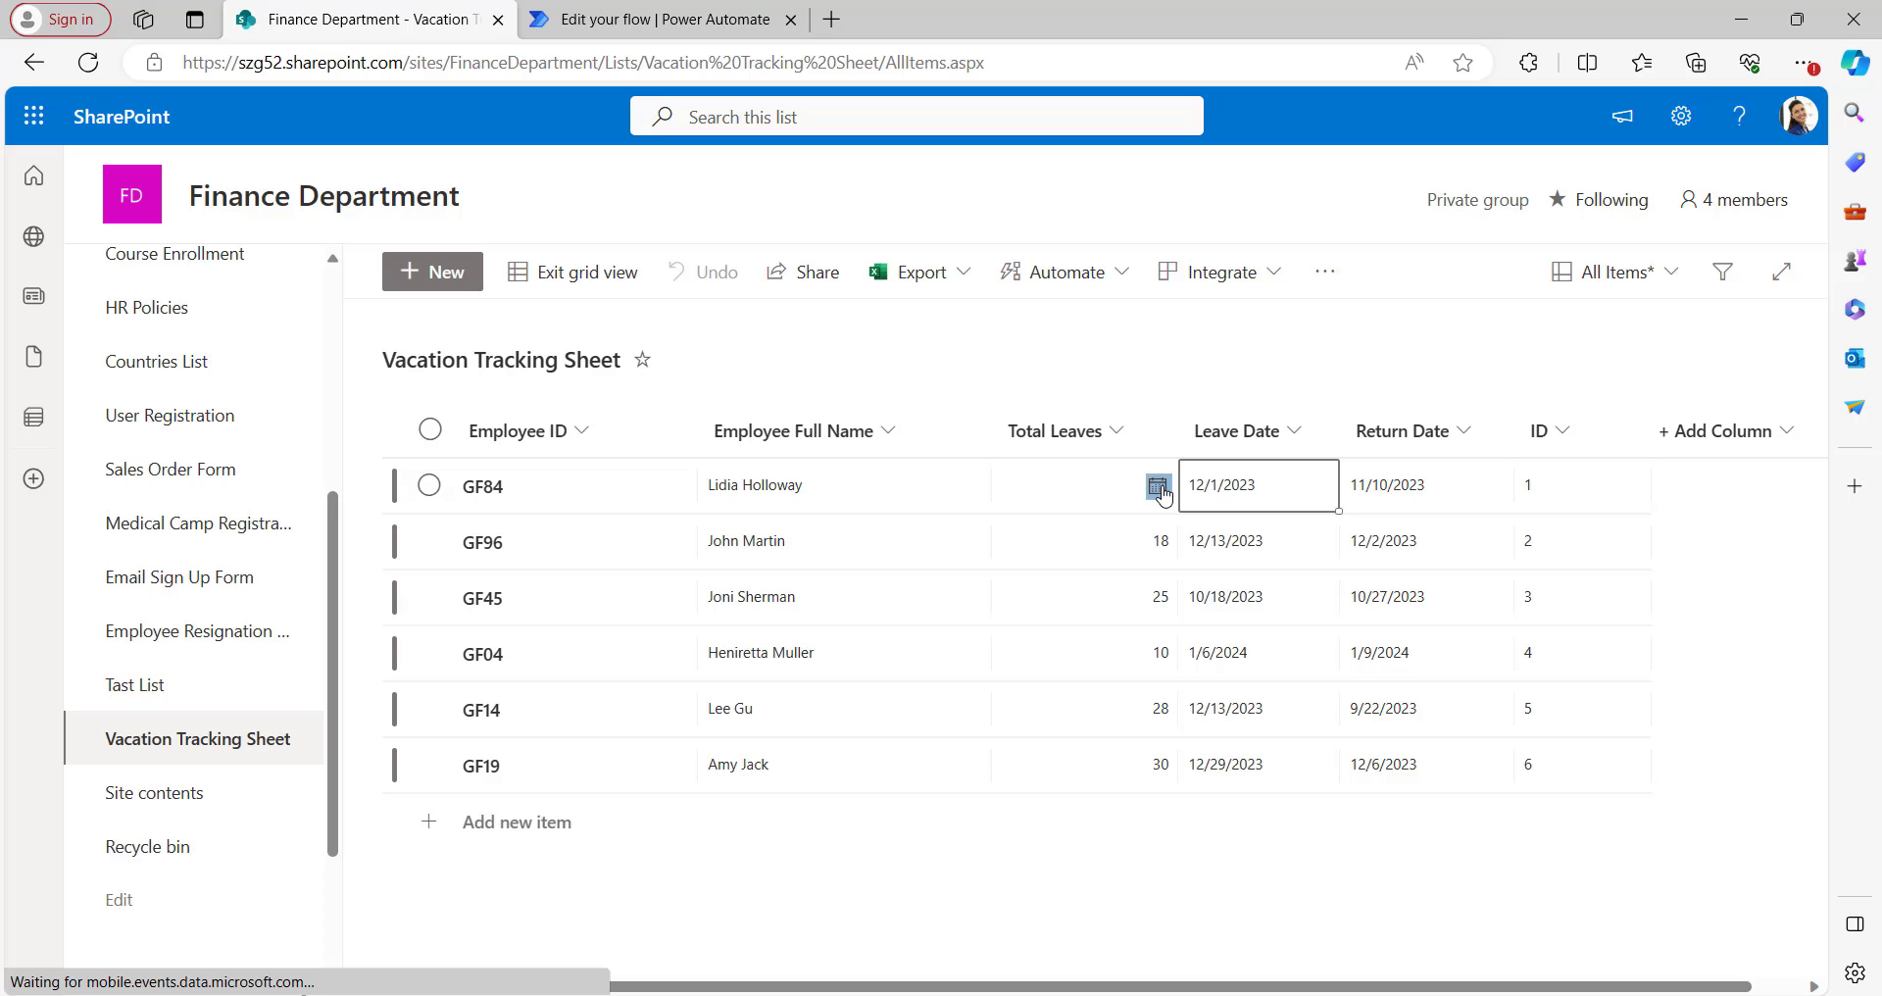
pyautogui.write('12/29/2023')
pyautogui.click(578, 280)
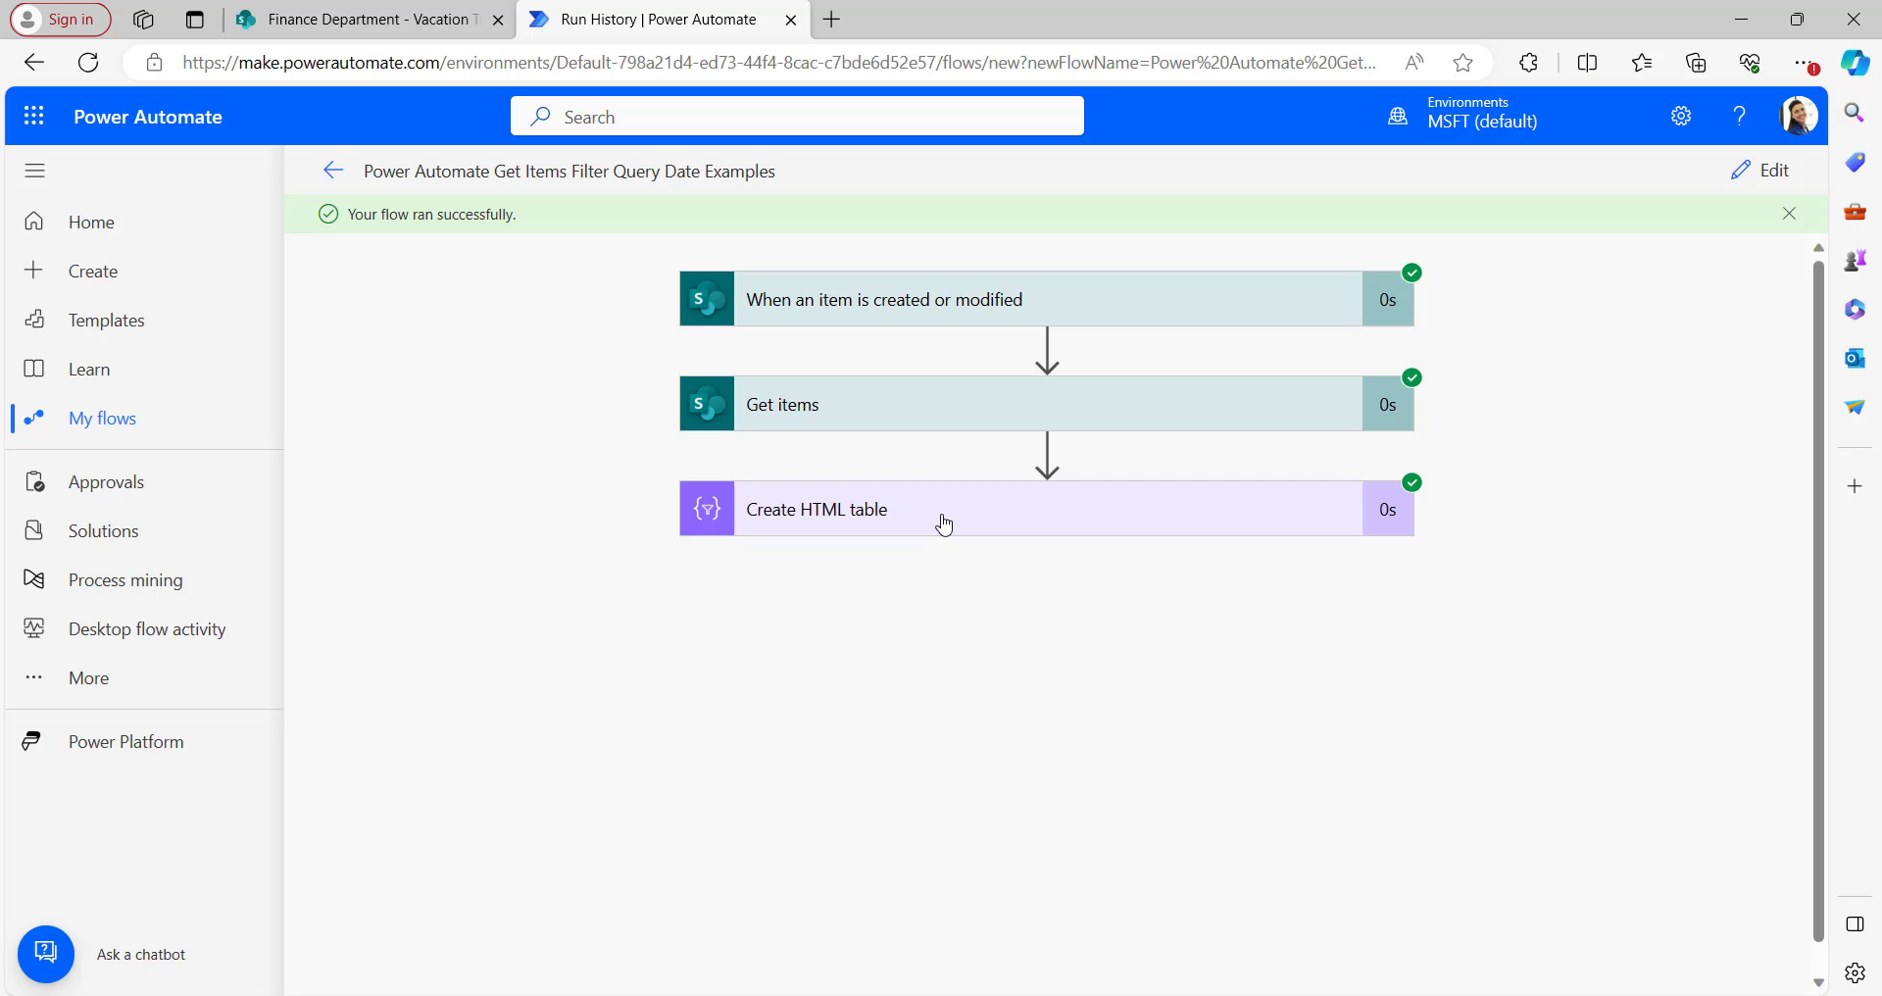
pyautogui.click(943, 520)
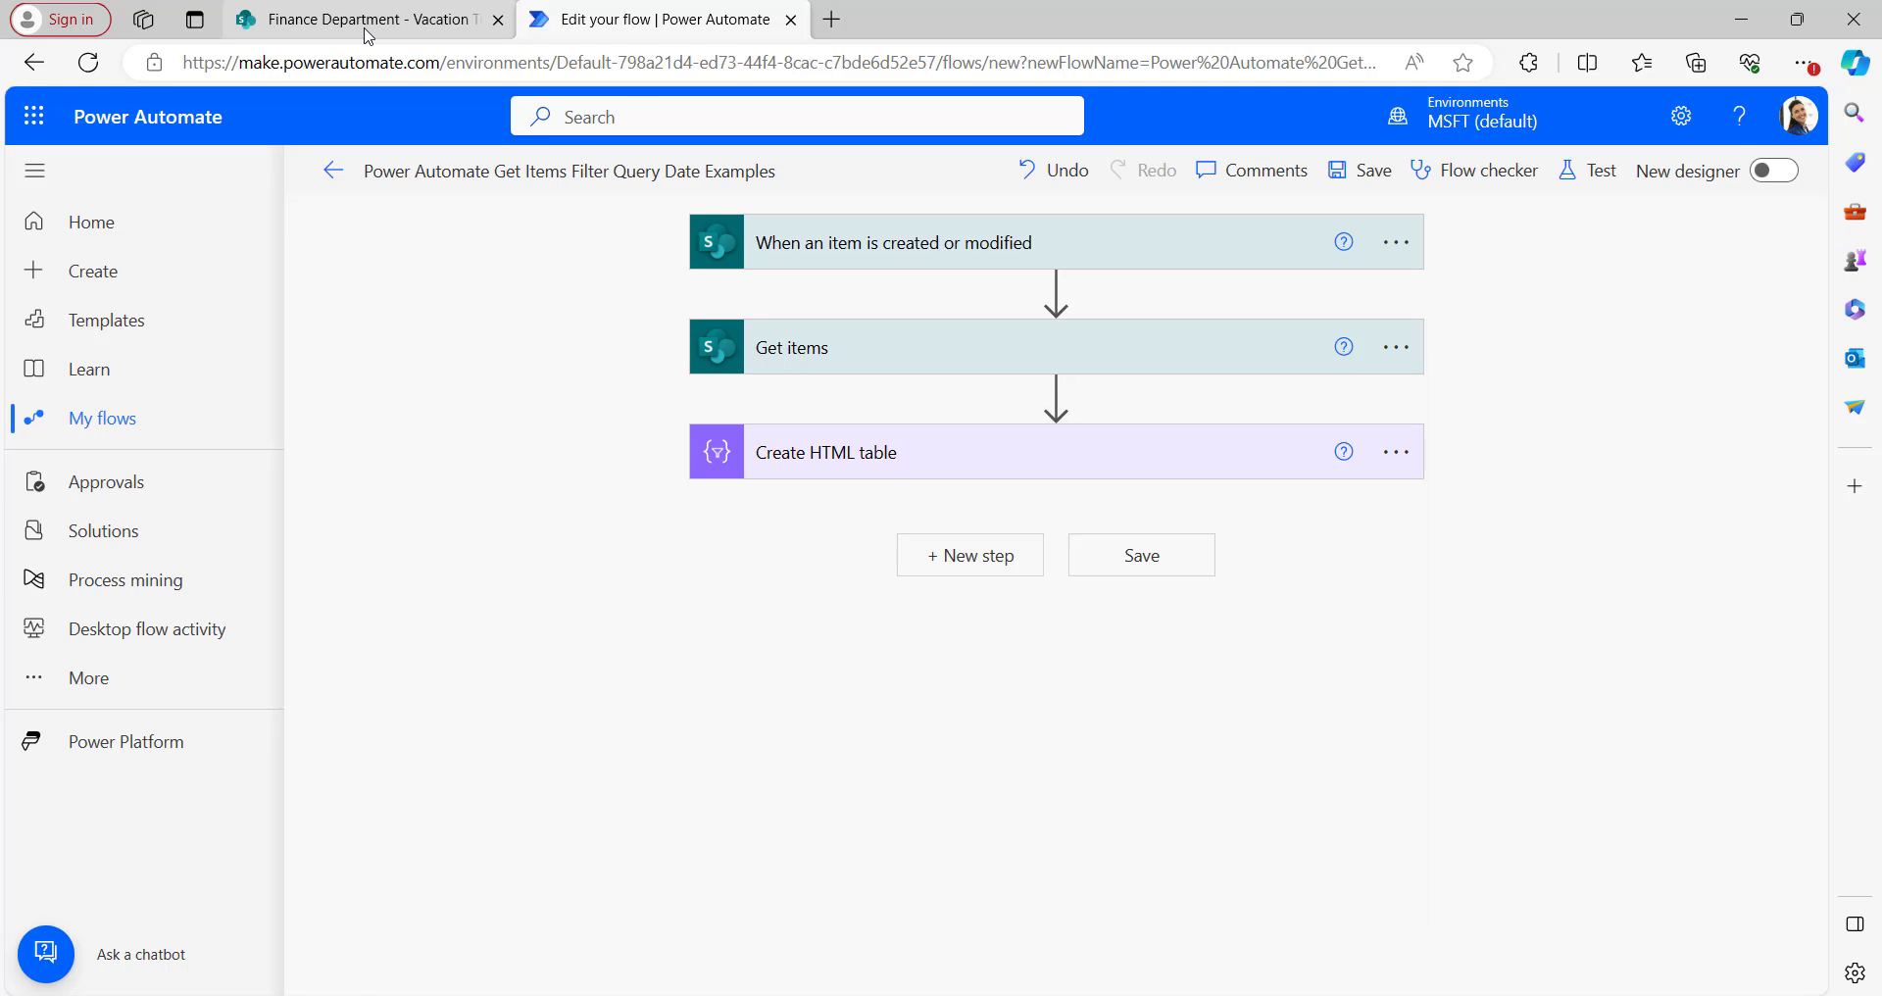
# Step: Check the dates in the Vacation Tracking Sheet list, and clear the Created filter query from the Get items action
pyautogui.click(368, 22)
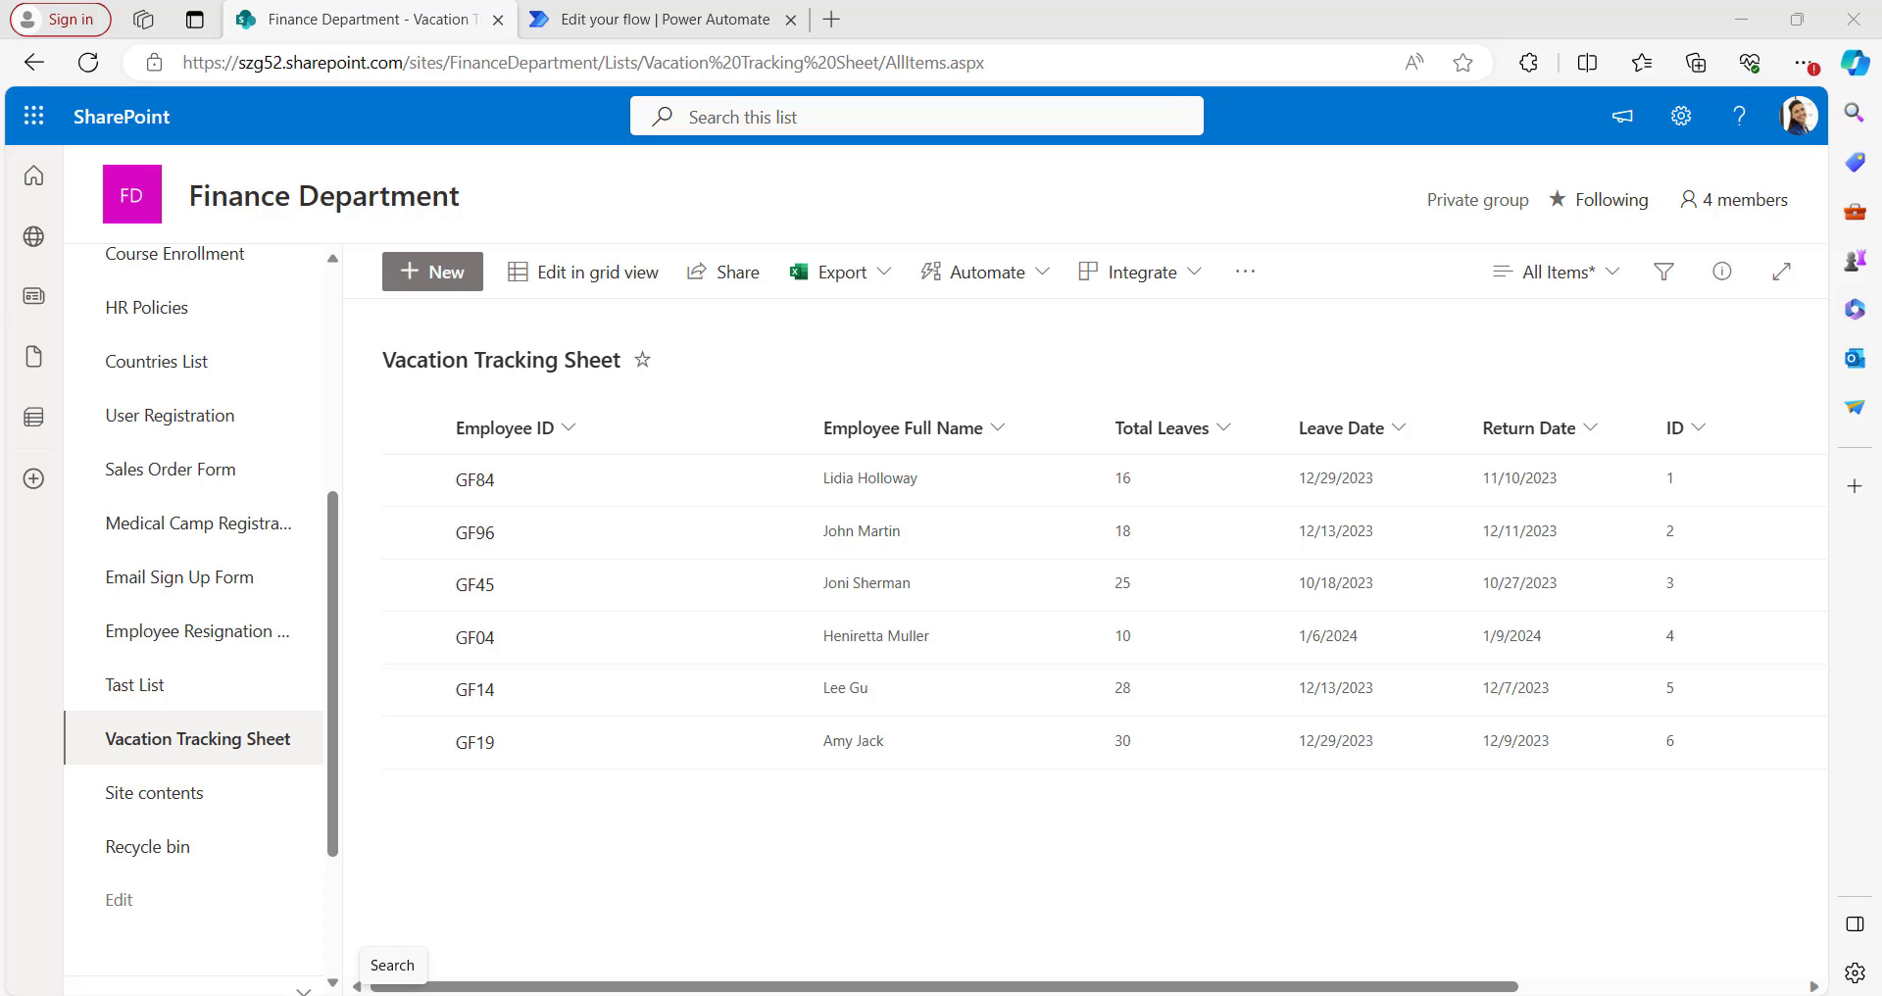
pyautogui.click(623, 20)
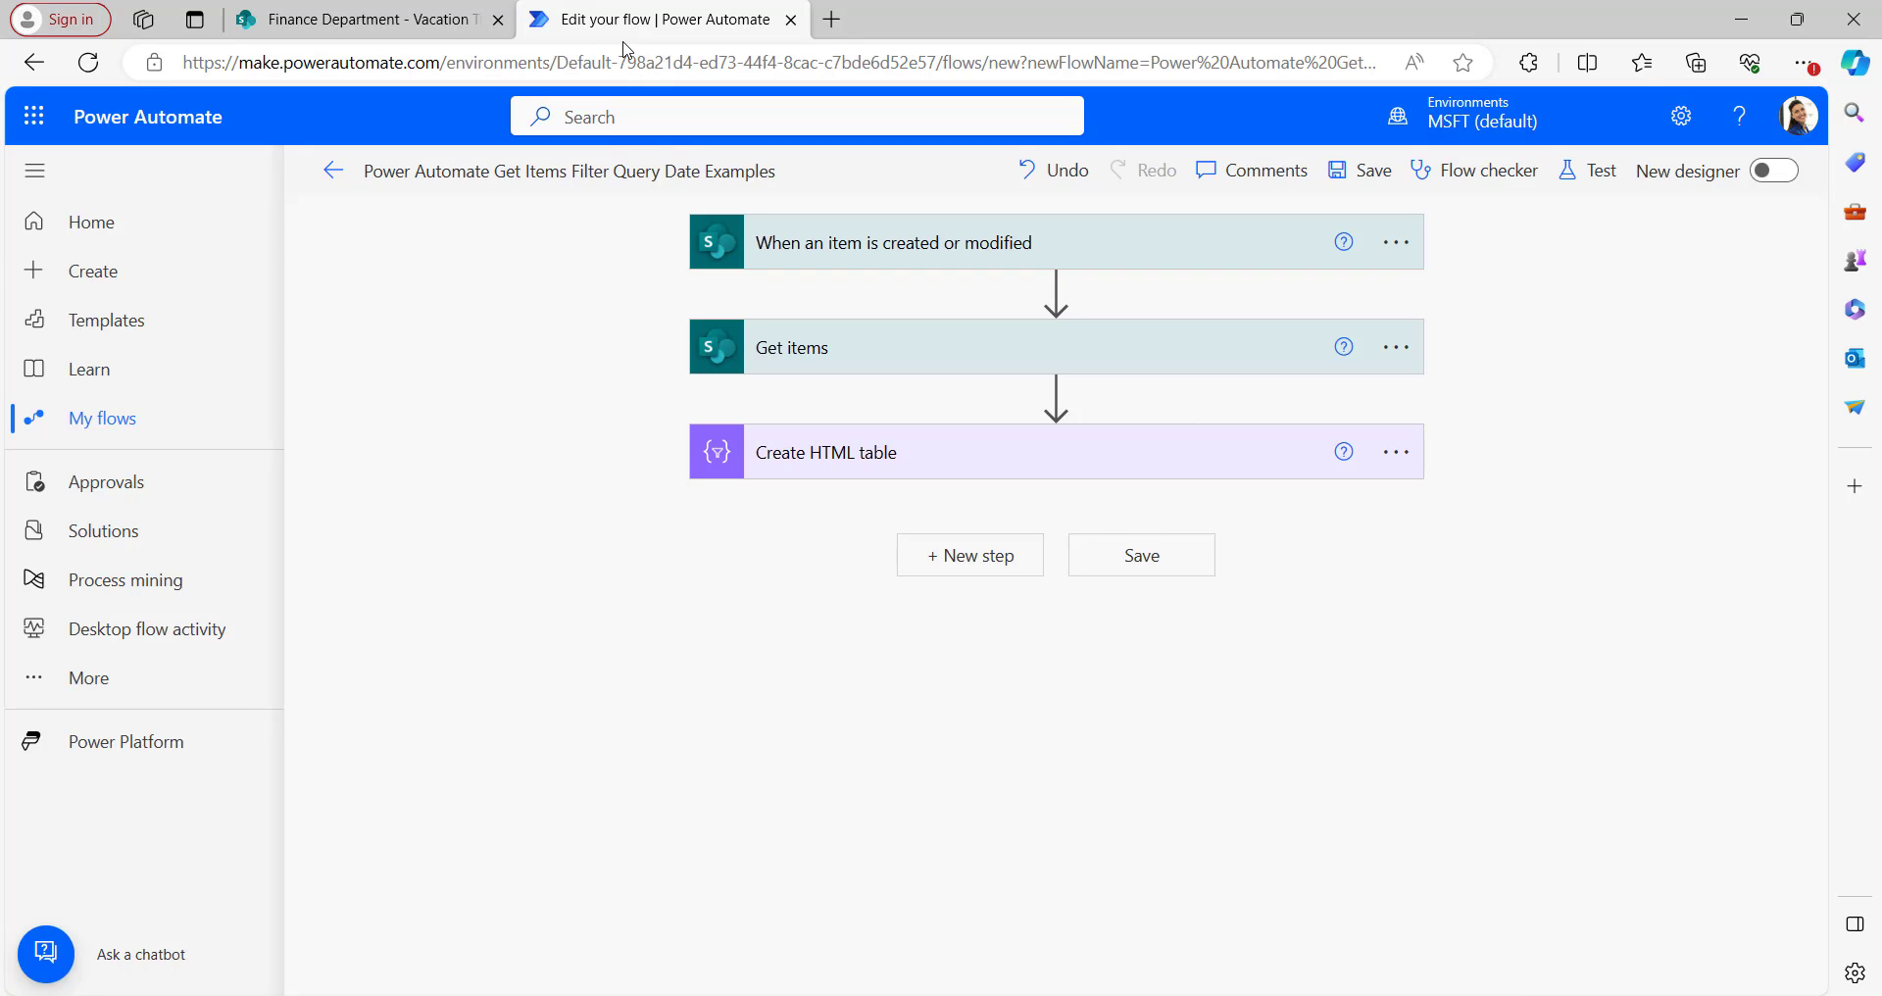
pyautogui.click(899, 353)
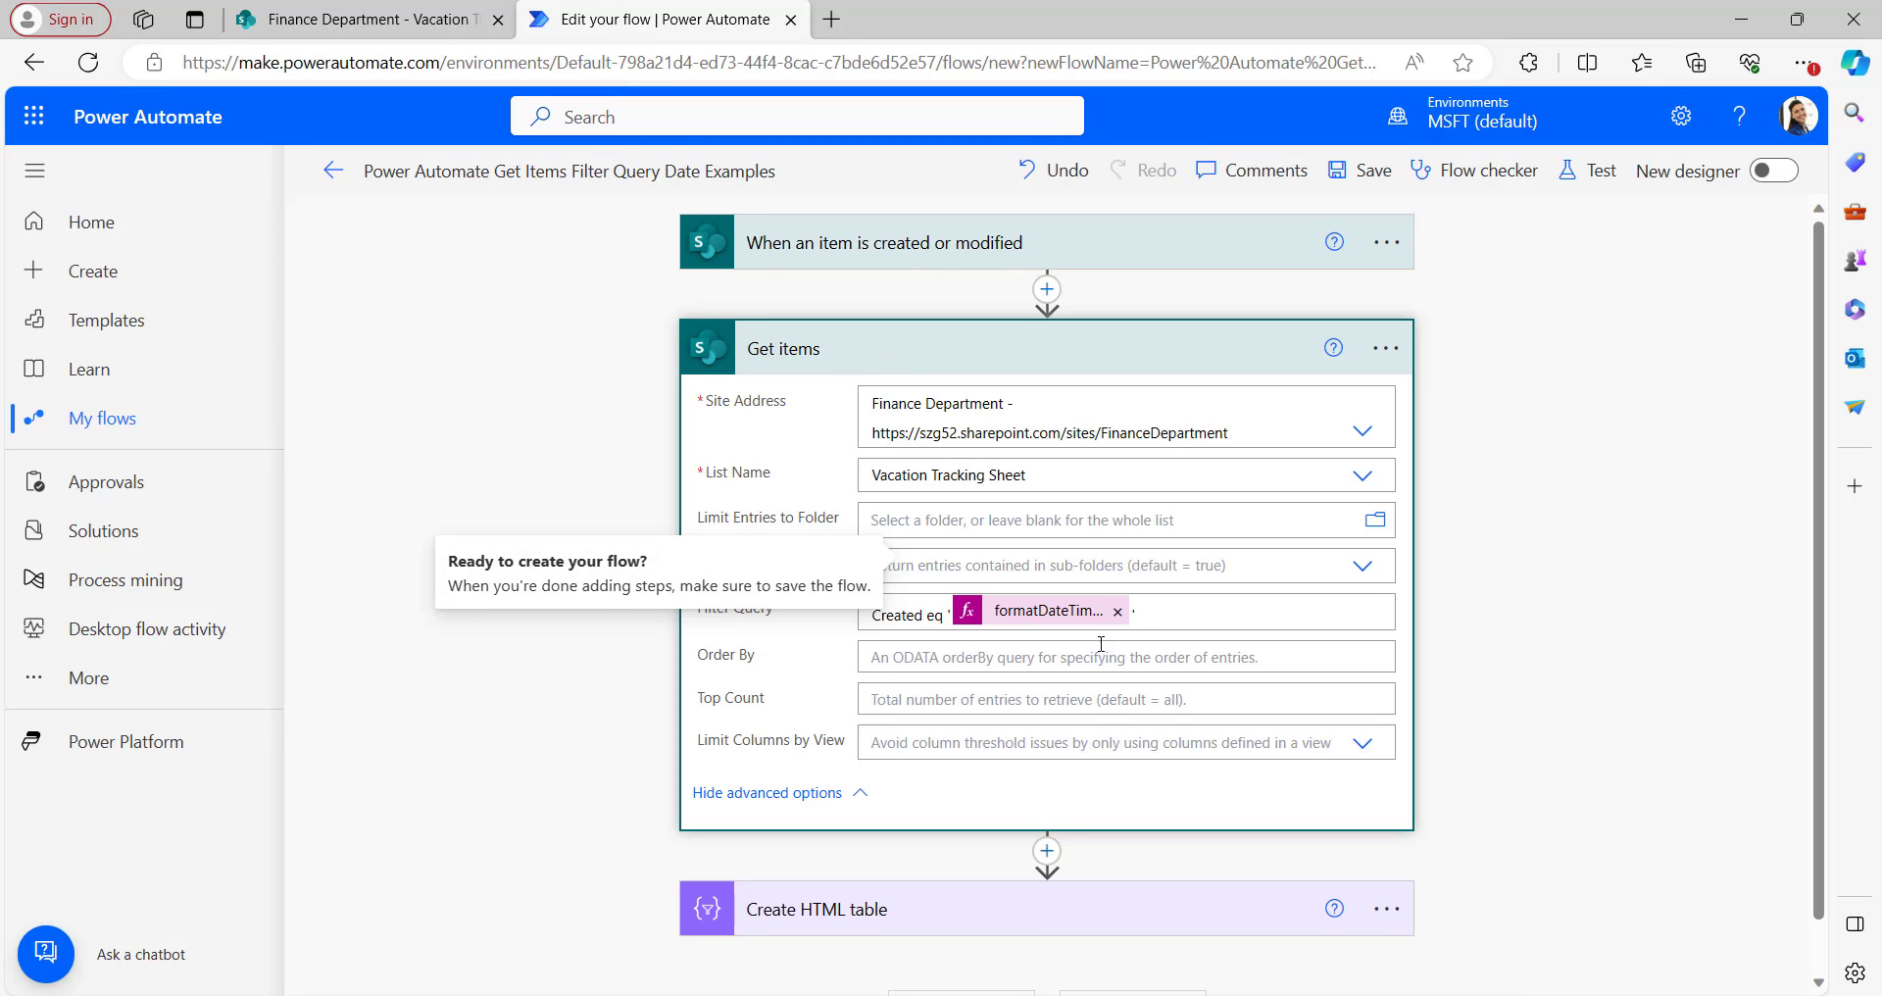
pyautogui.click(1157, 612)
# Step: Sort the Vacation Tracking Sheet by Return Date from older to newer and copy the internal column name ReturnDate from the page address
pyautogui.click(345, 24)
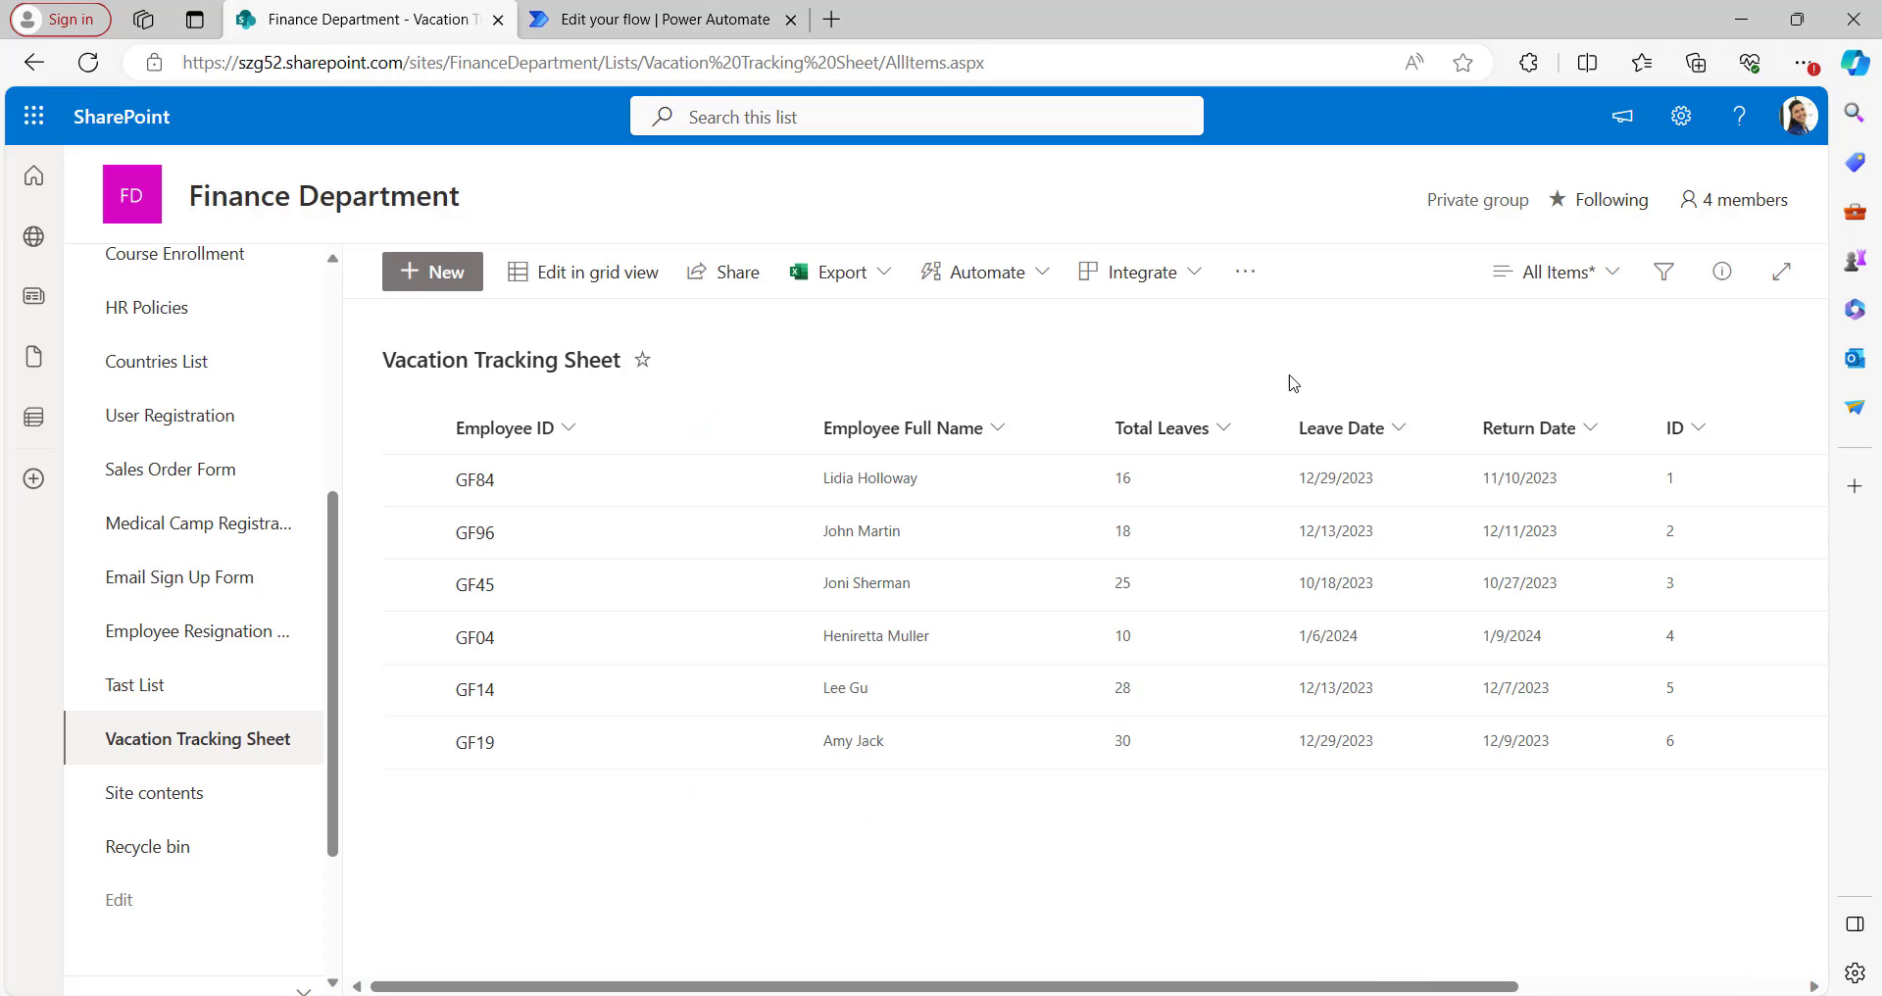
pyautogui.click(1589, 432)
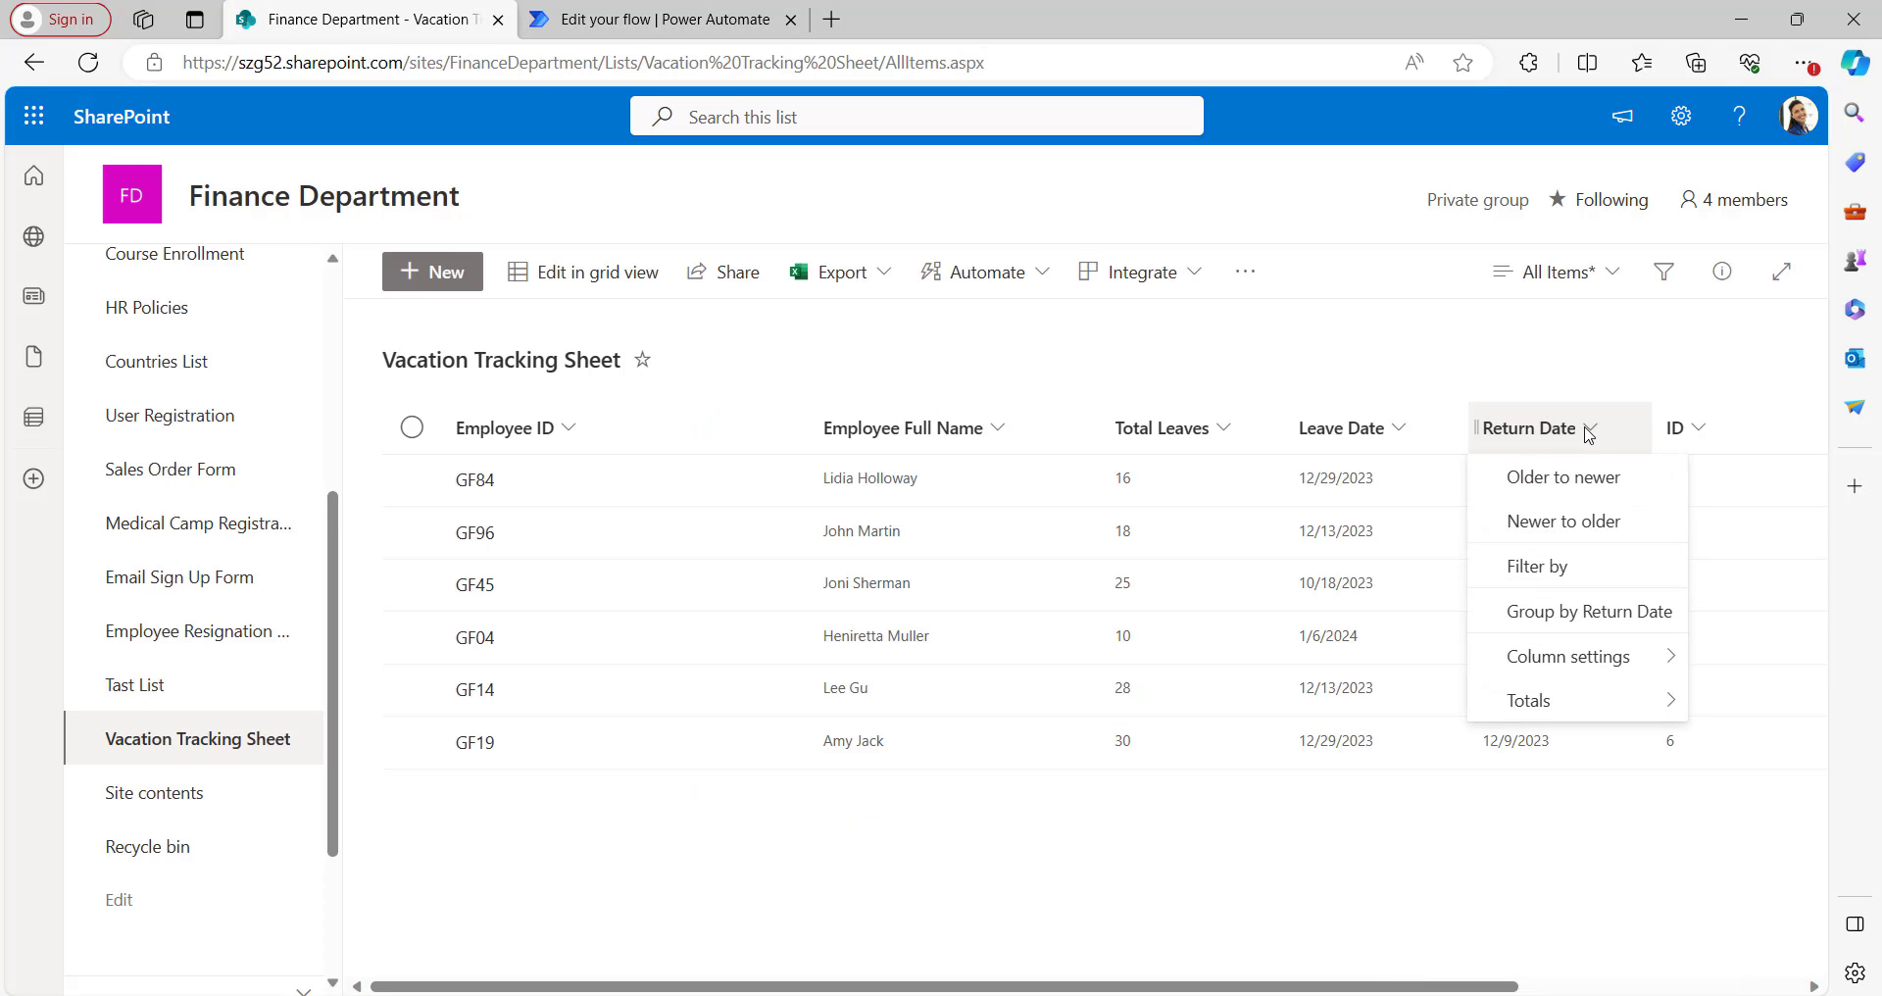
pyautogui.click(1560, 485)
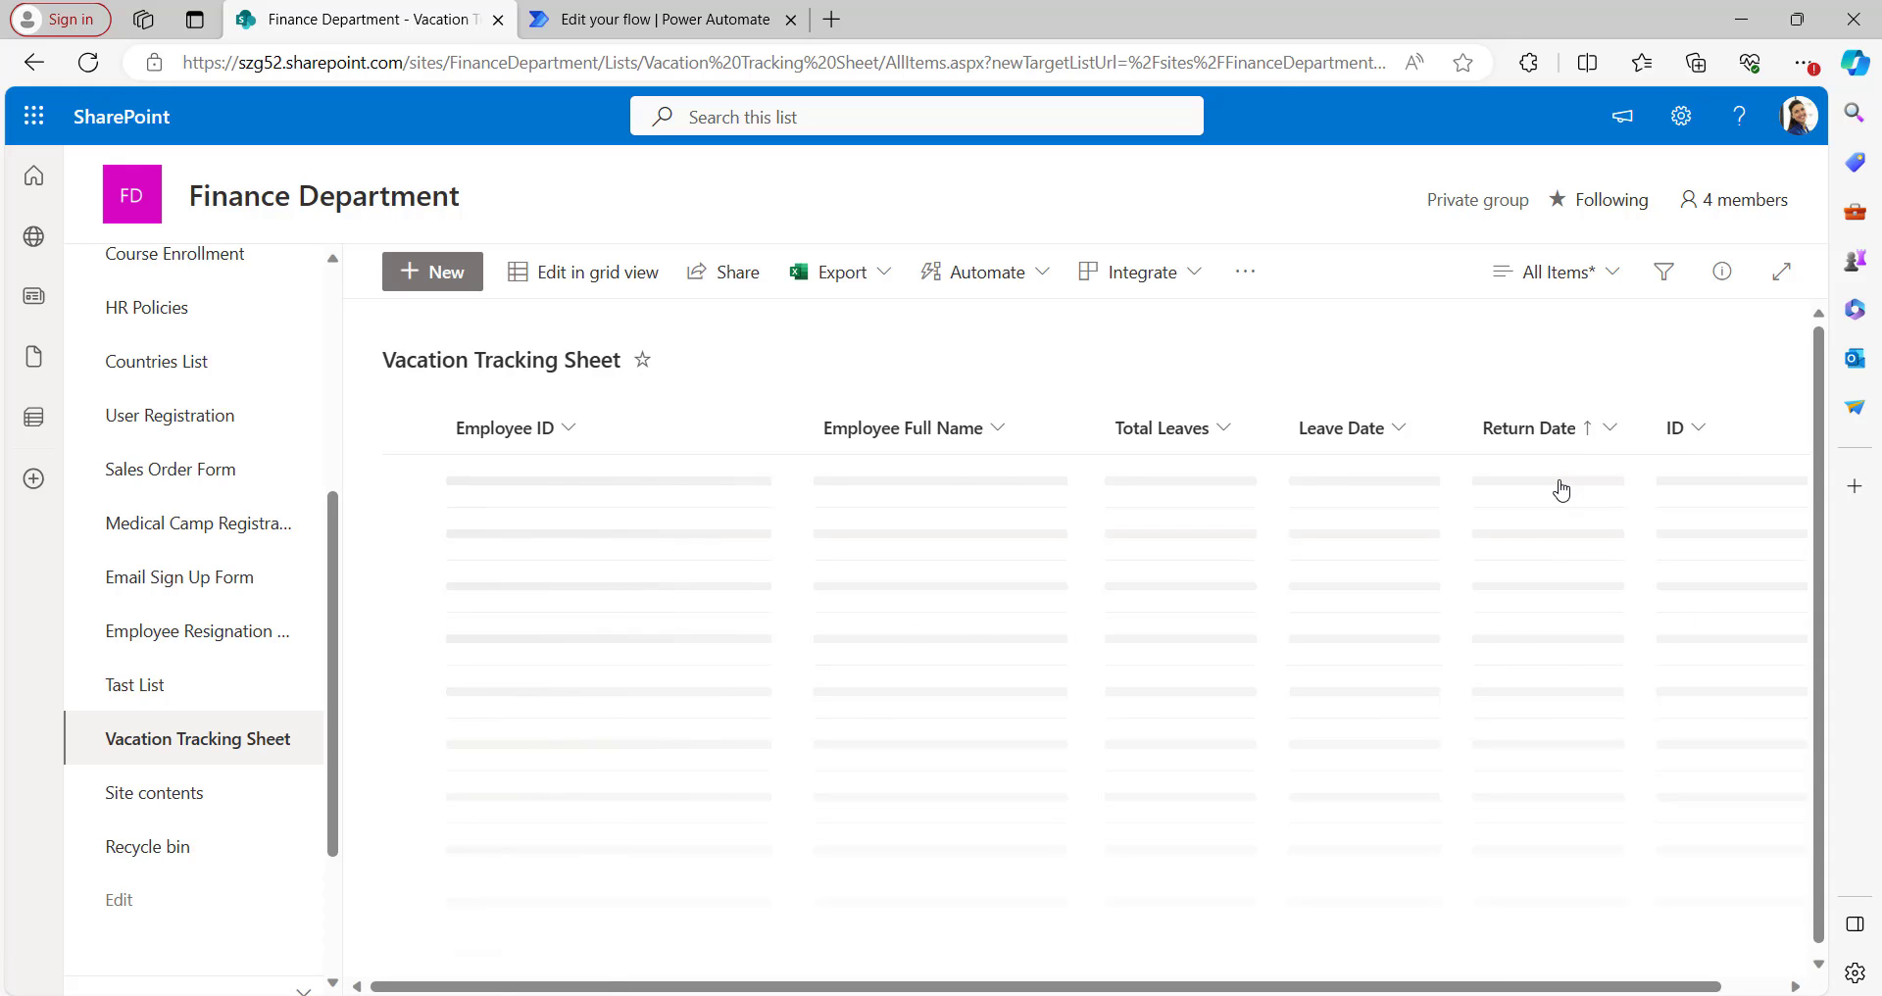
pyautogui.click(1188, 58)
pyautogui.click(1176, 62)
pyautogui.moveTo(1125, 62); pyautogui.dragTo(1215, 61)
pyautogui.hotkey('ctrl', 'c')
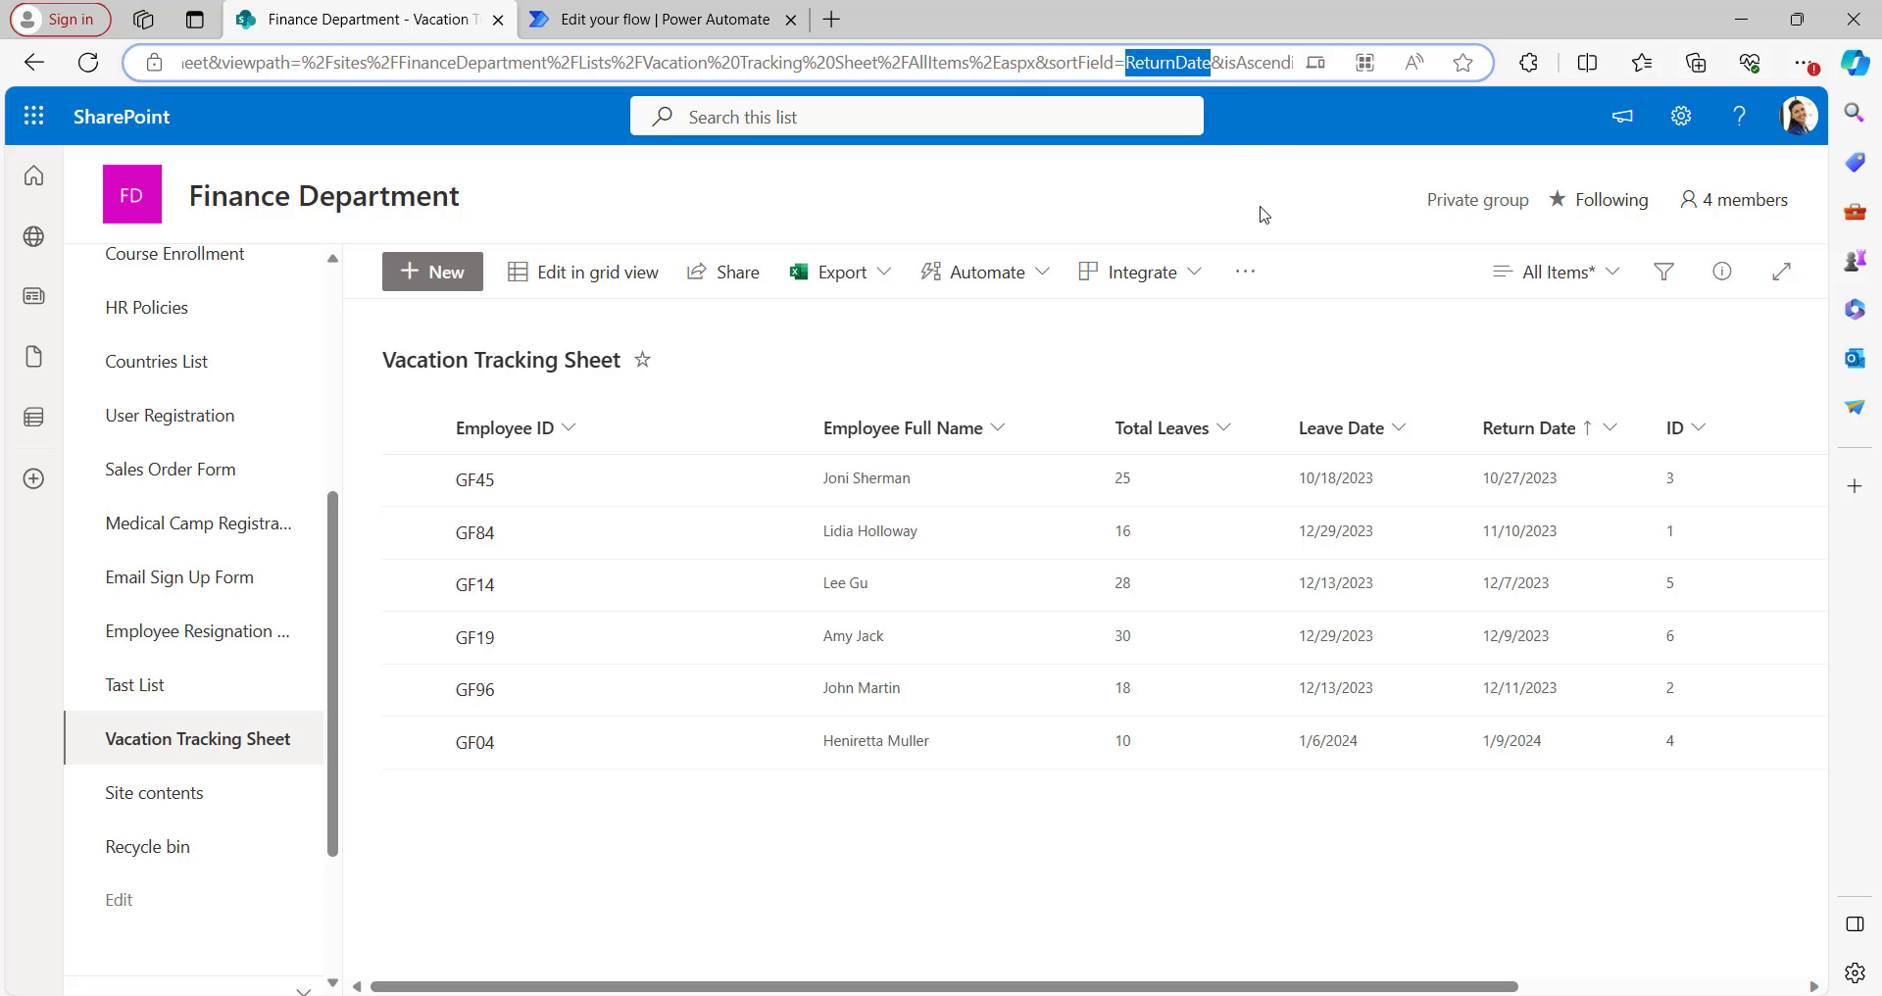
pyautogui.click(1222, 217)
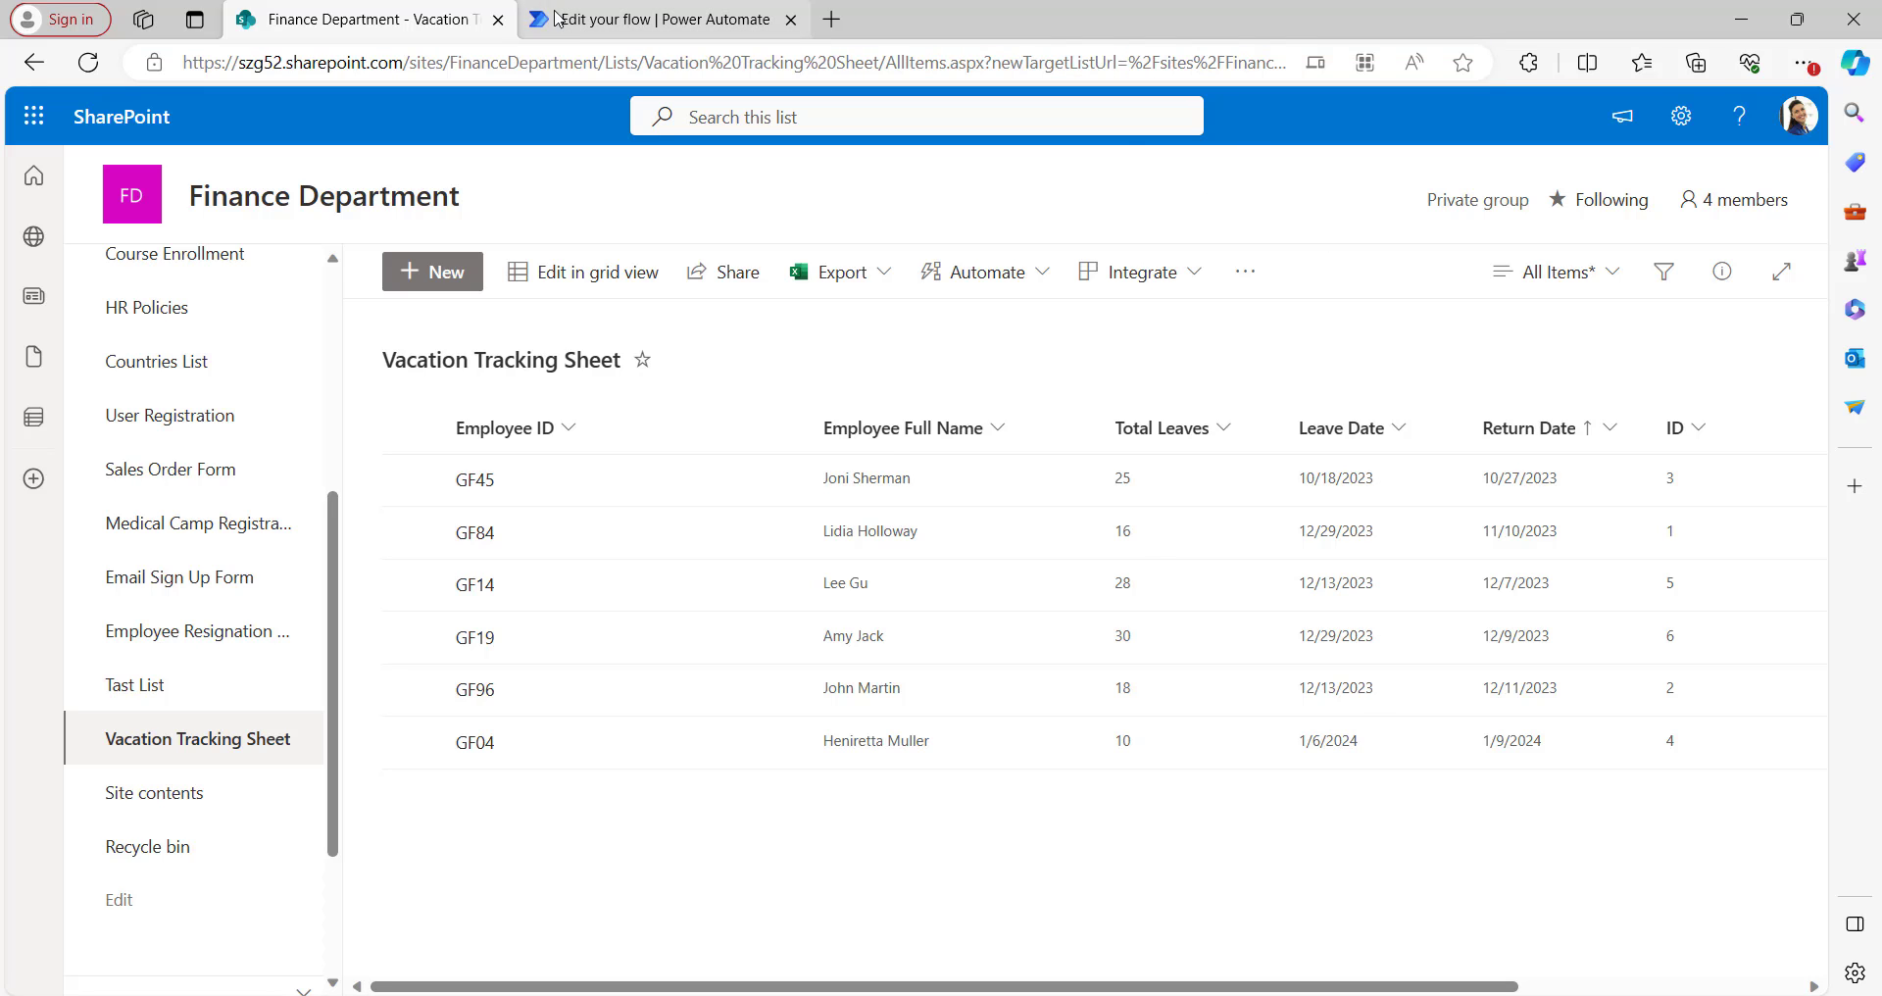
# Step: Begin the Get items filter query in the Power Automate flow with the text ReturnDate gt '
pyautogui.click(610, 20)
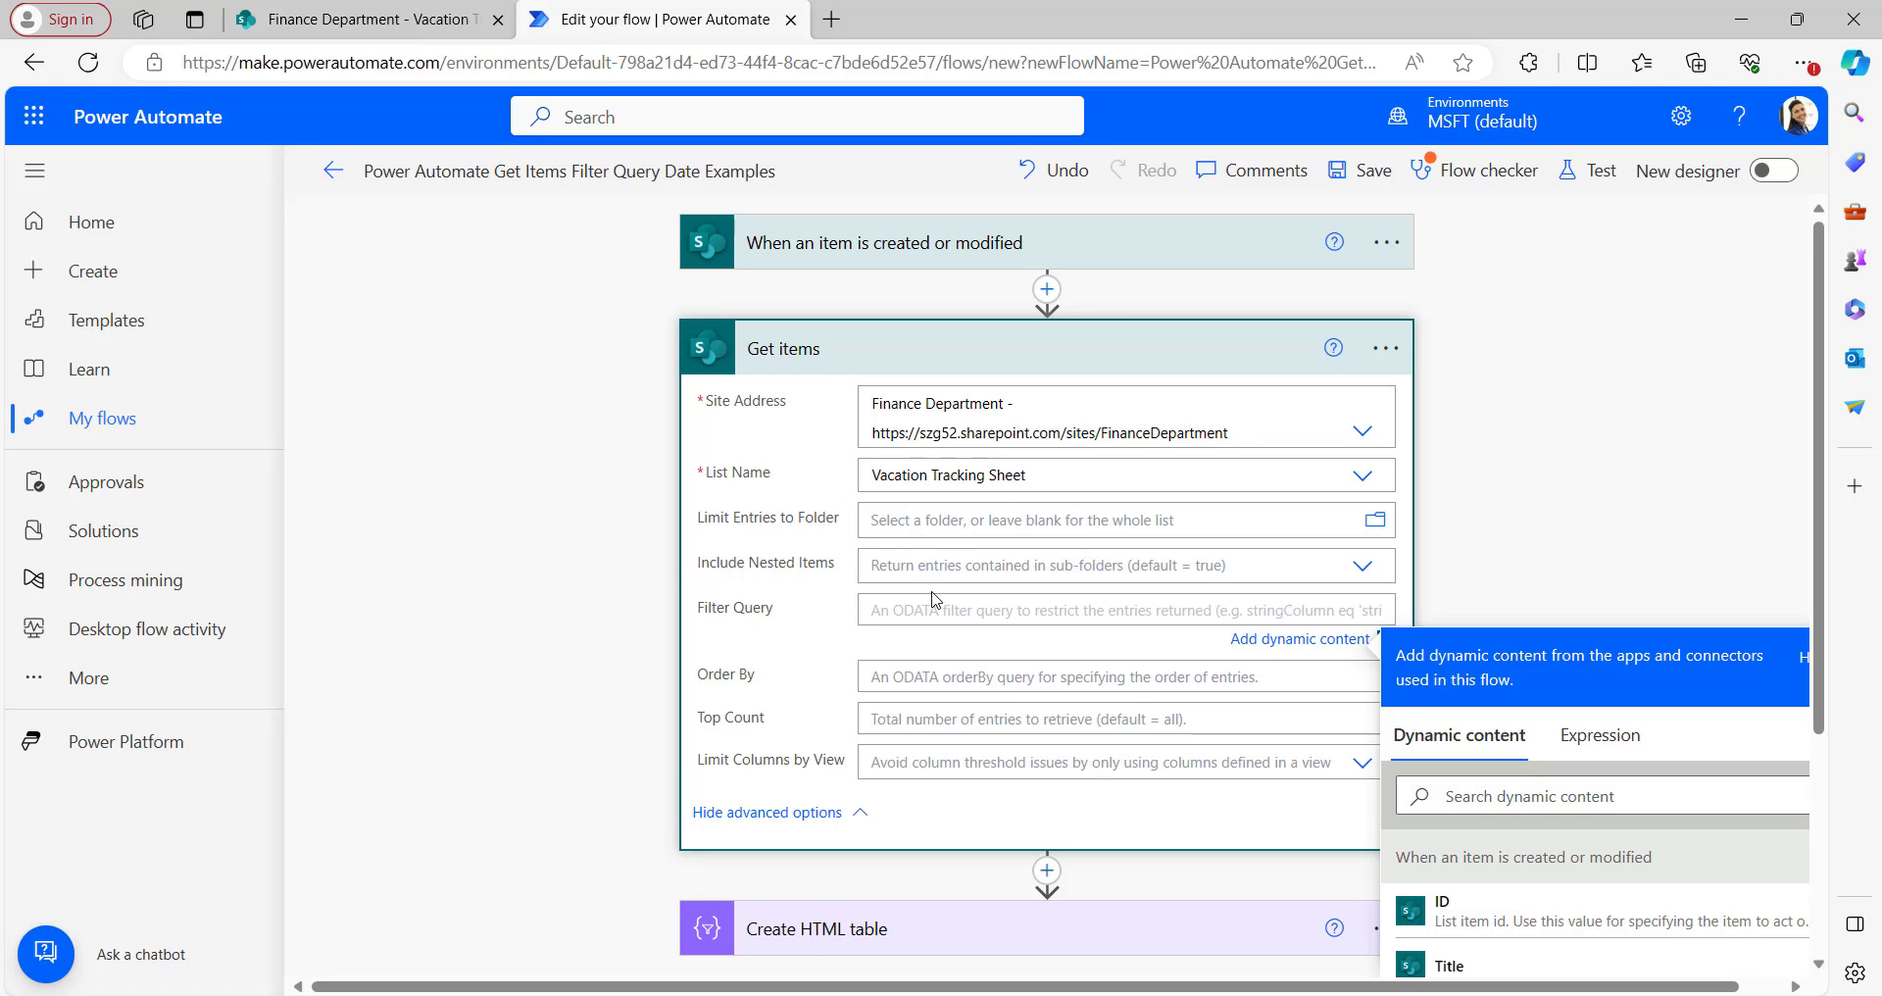
pyautogui.hotkey('ctrl', 'v')
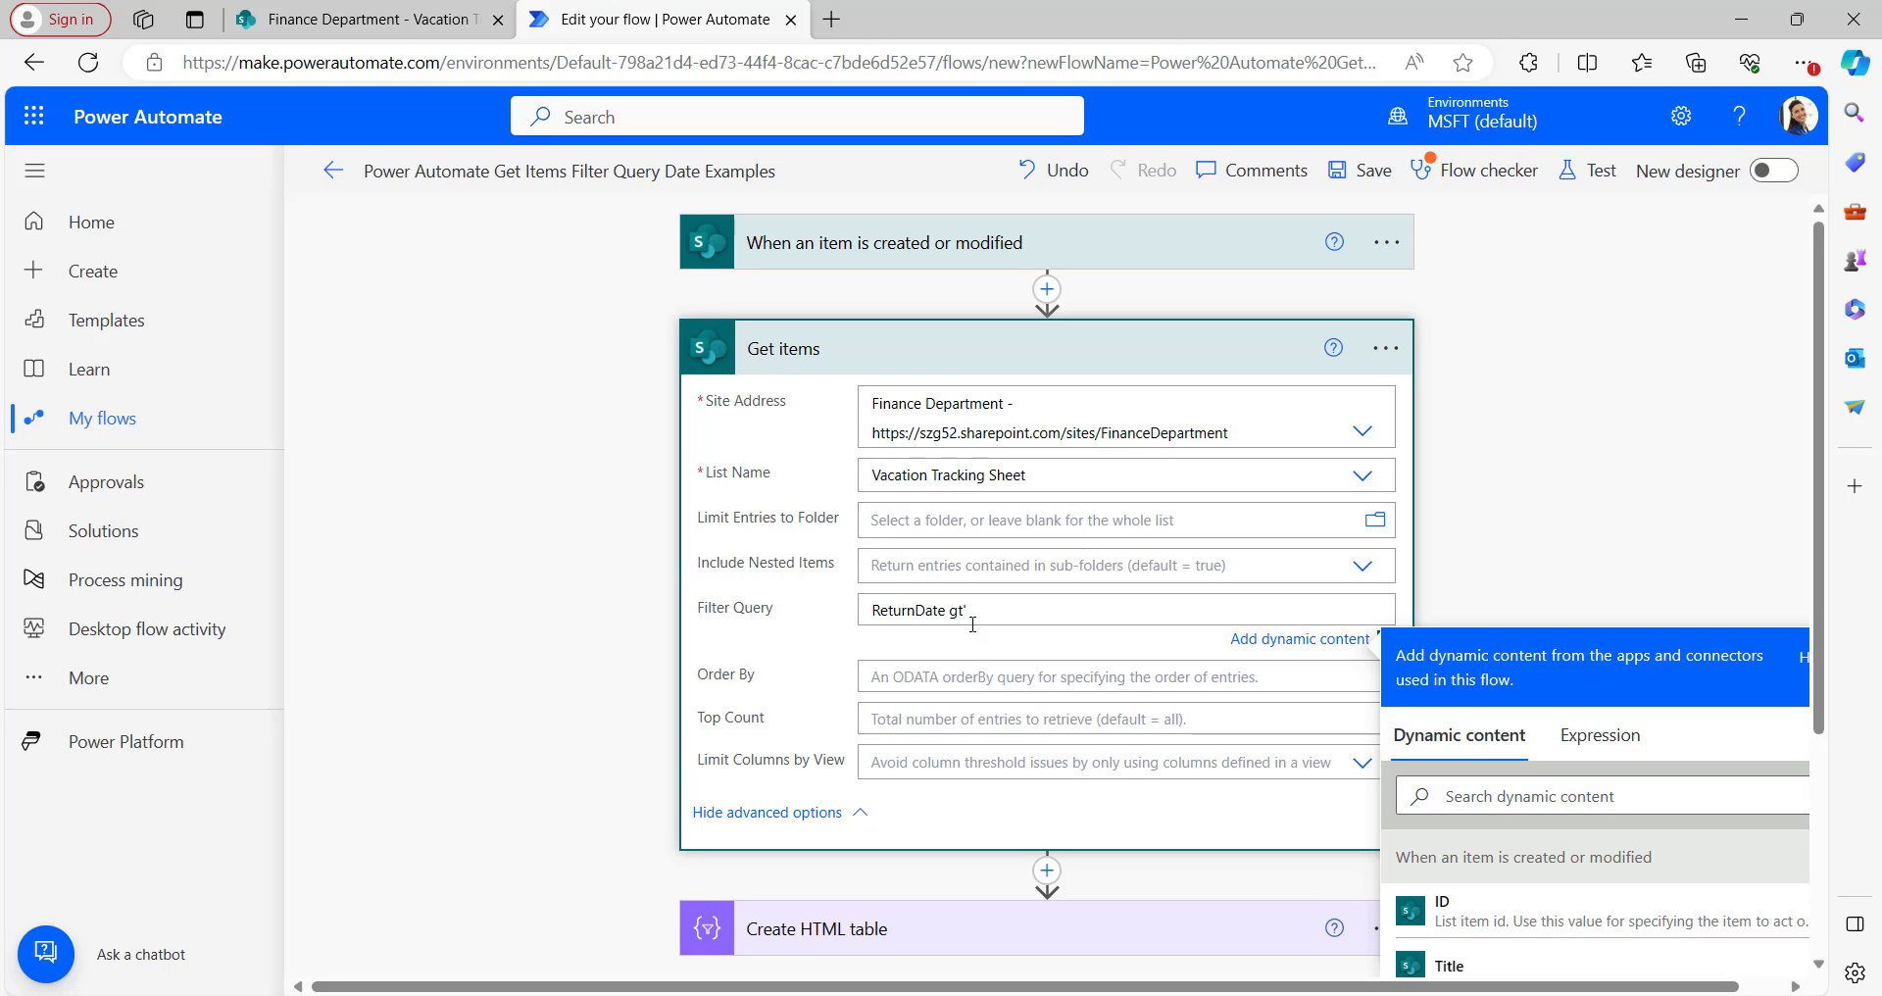
pyautogui.write("gt '")
# Step: Start a formatDateTime expression for the filter query with addDays(utcNow(),-7) as its timestamp
pyautogui.click(1595, 735)
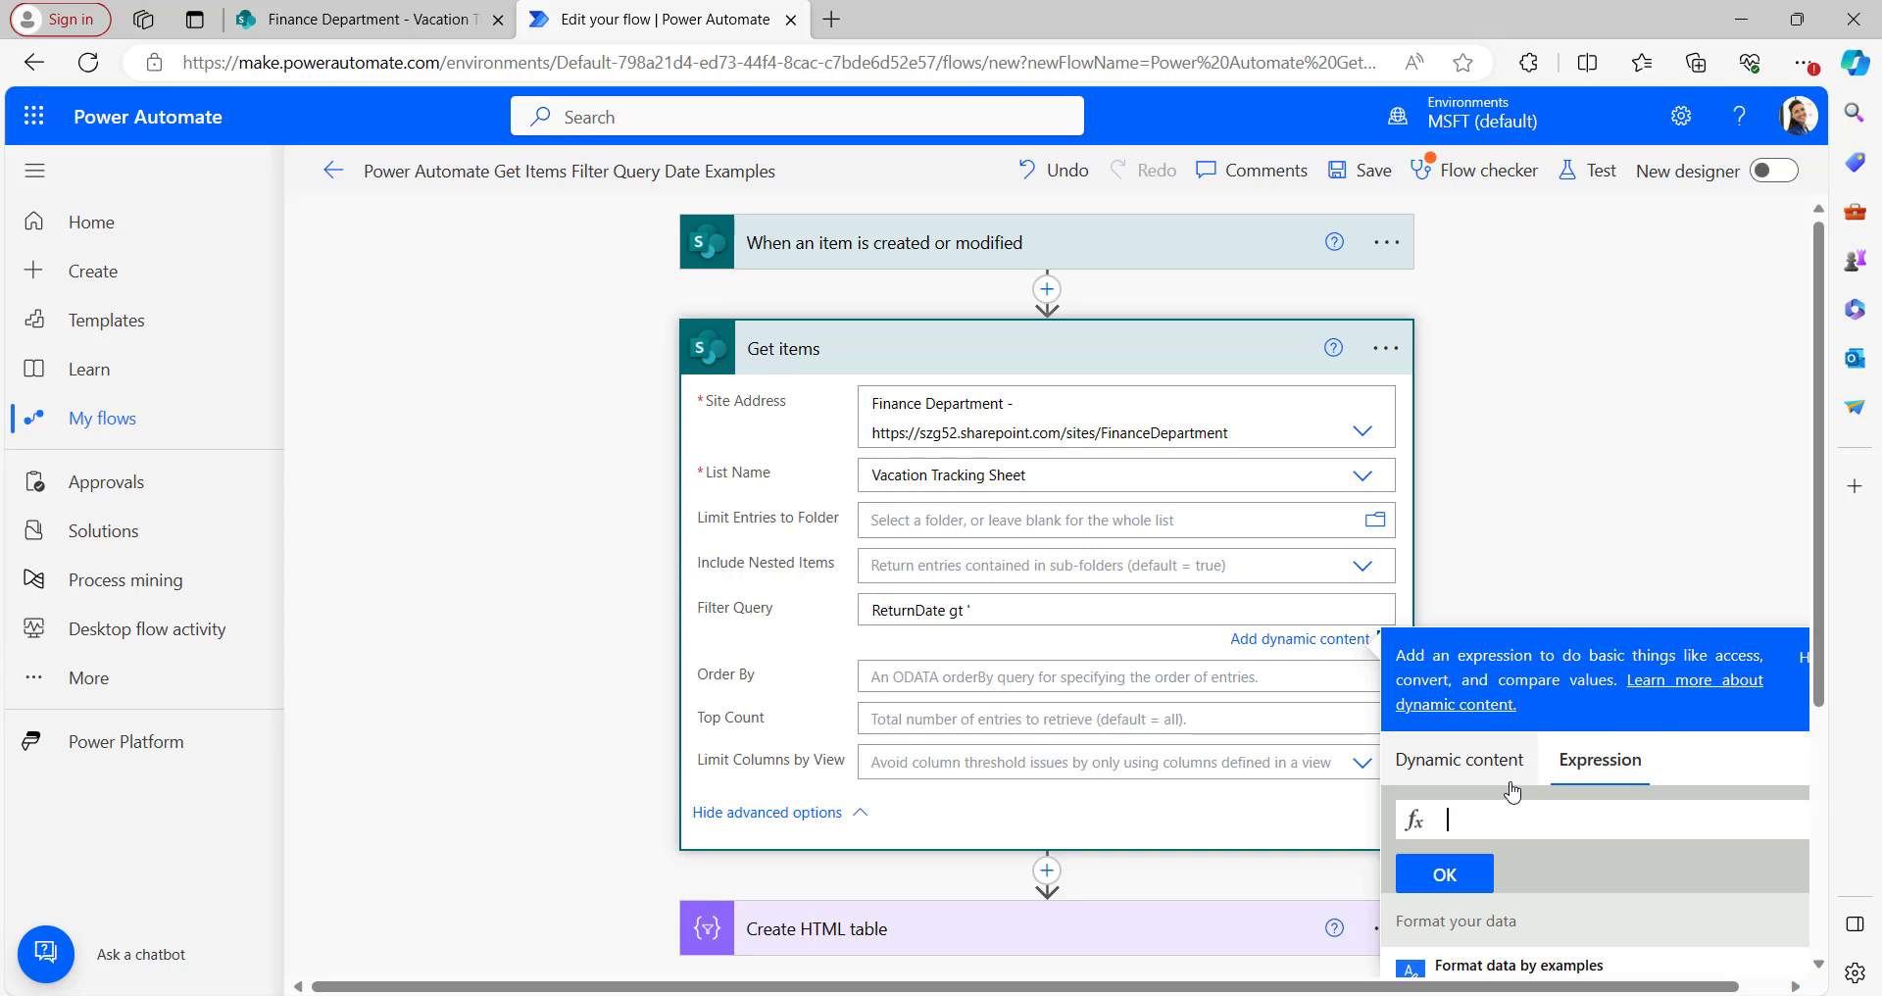
pyautogui.write('for')
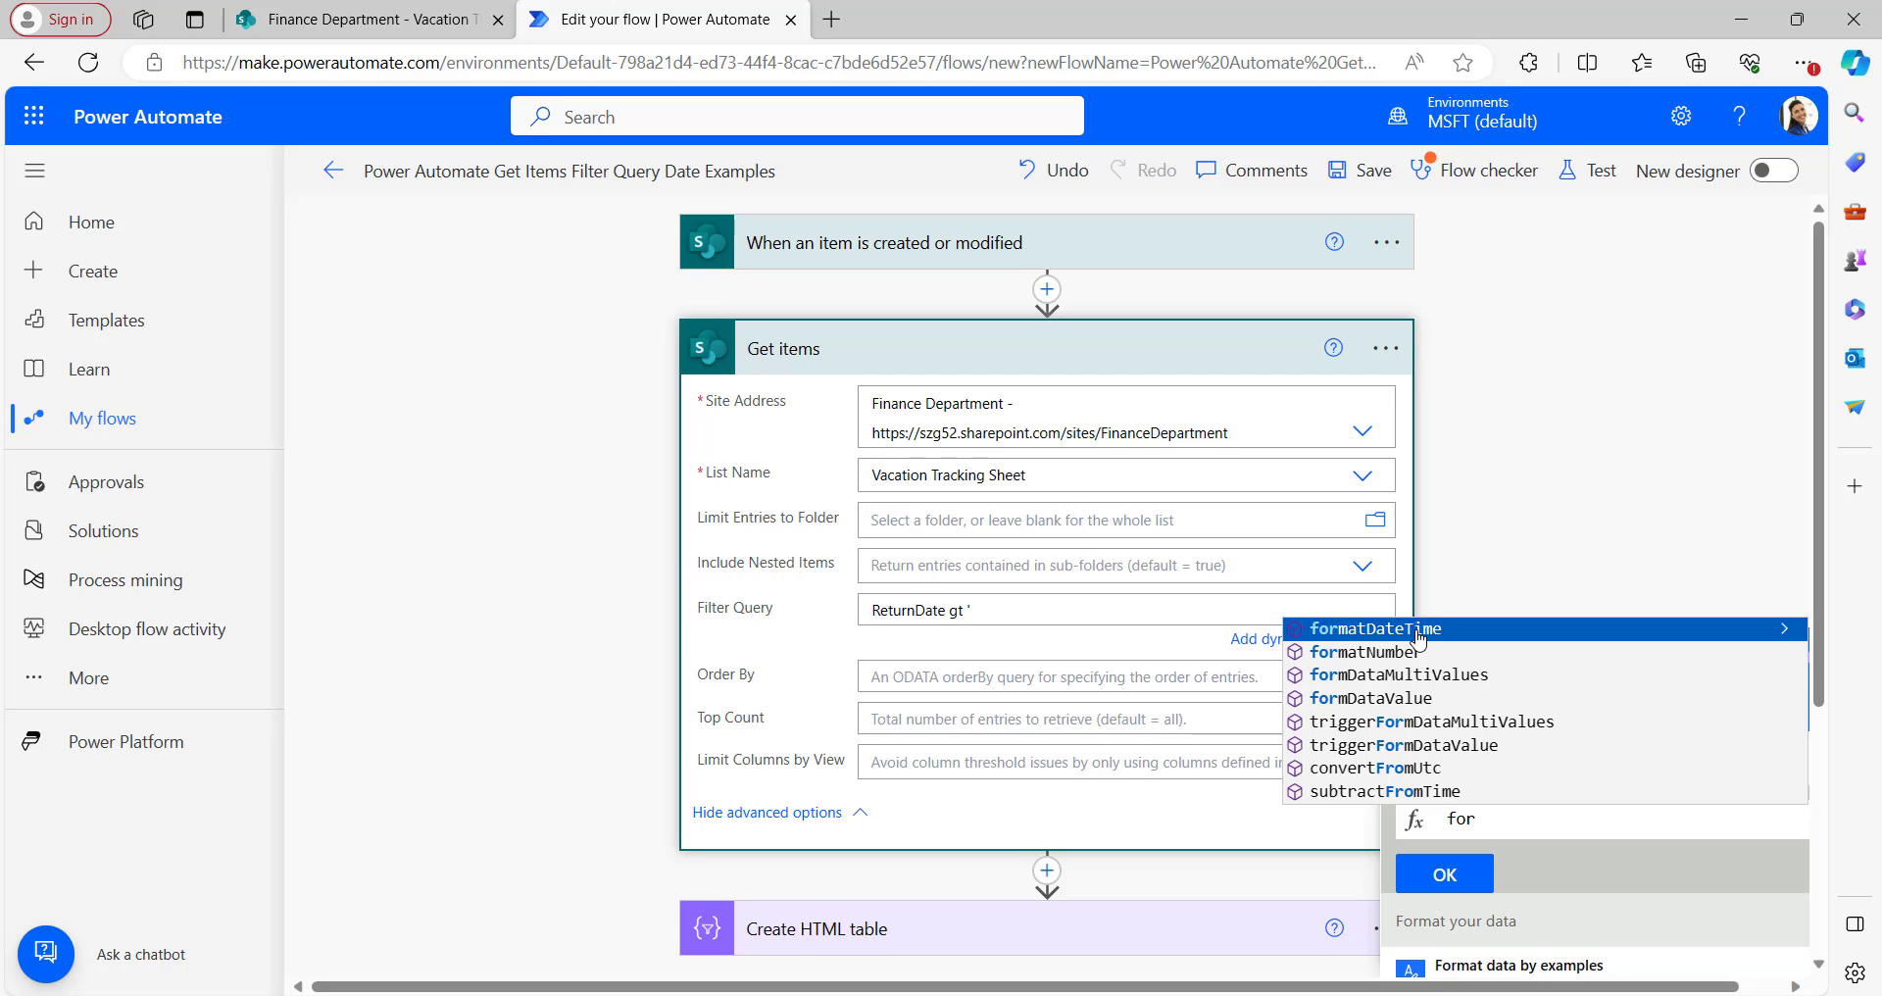
pyautogui.click(1418, 637)
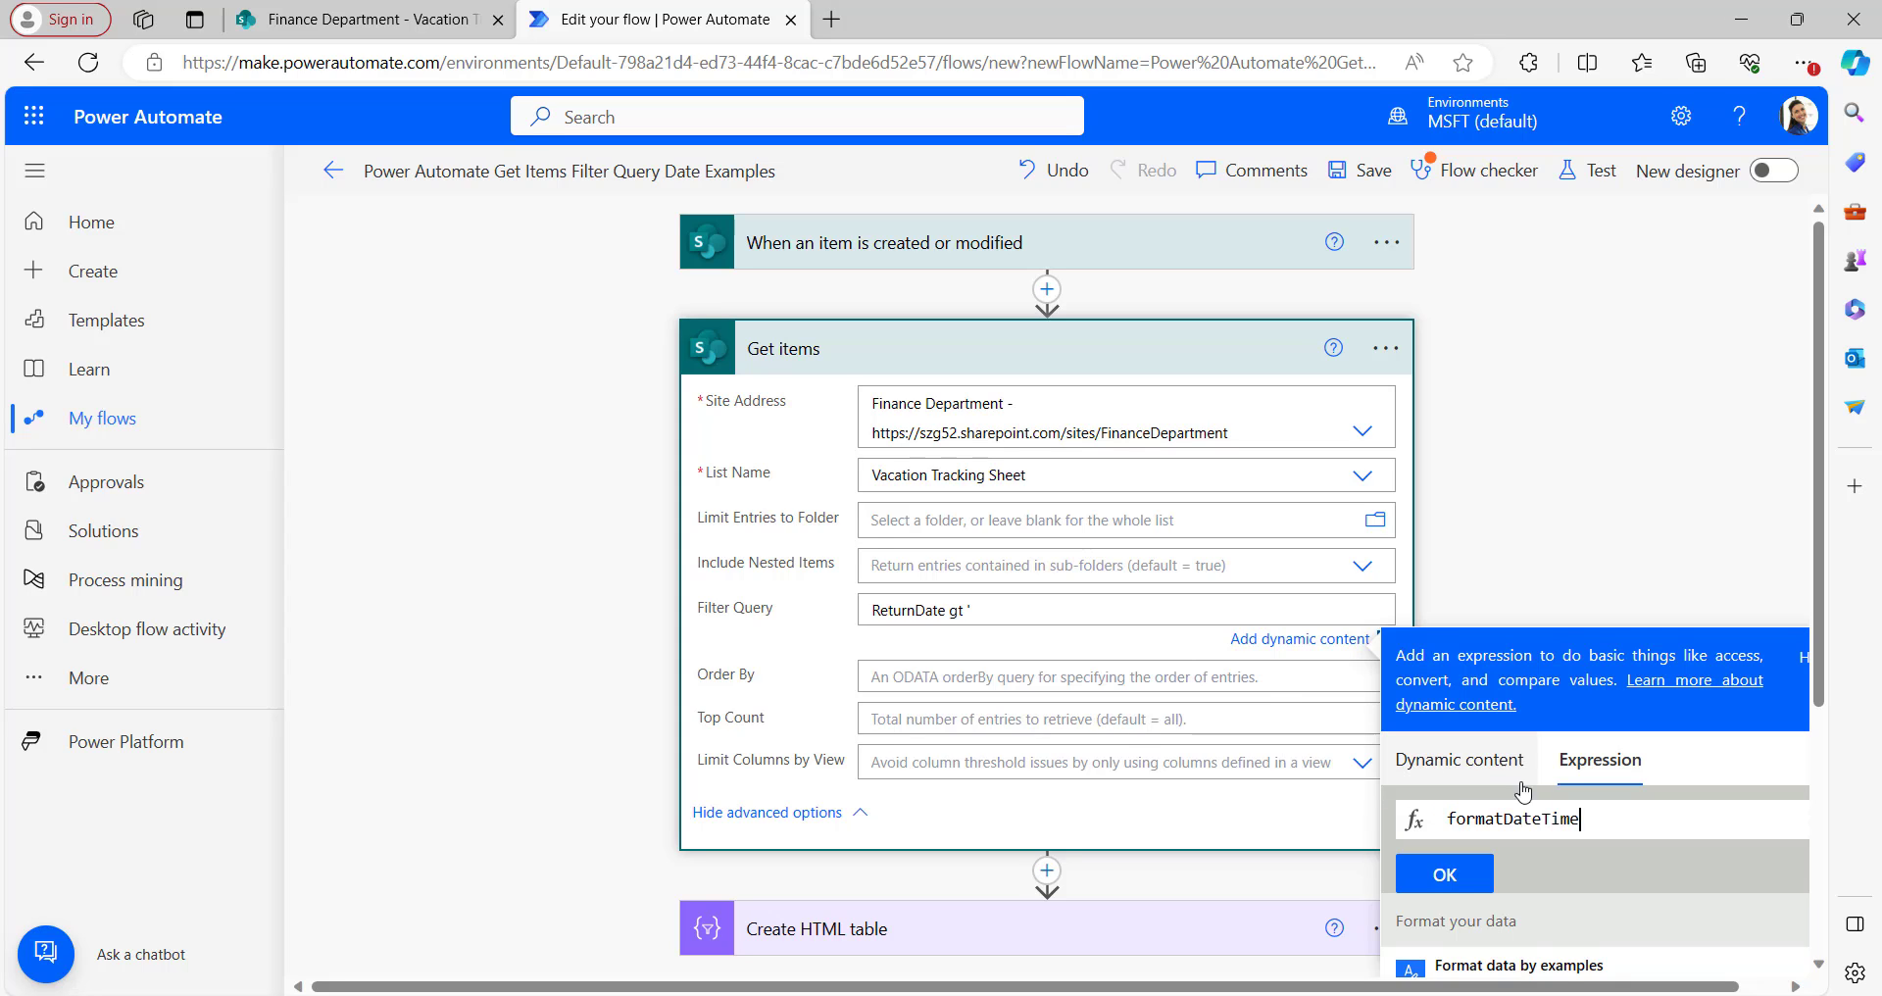
pyautogui.write('(')
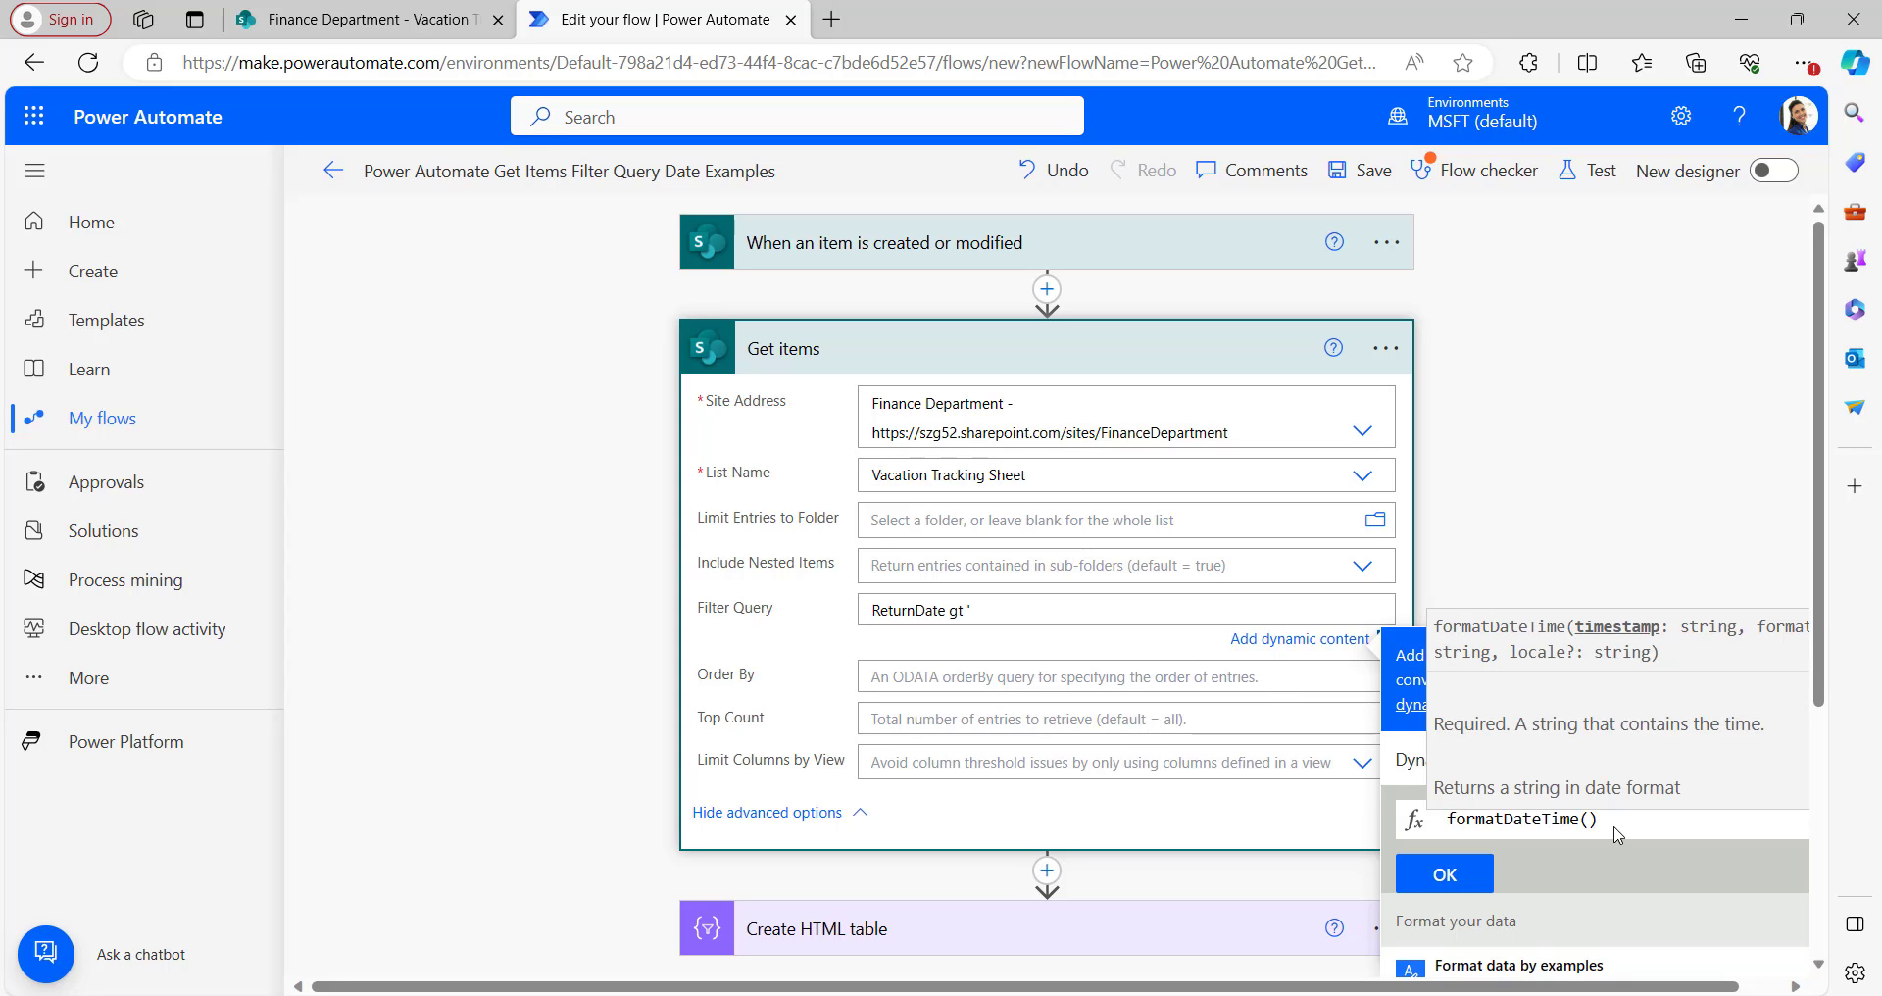
pyautogui.write('addDays')
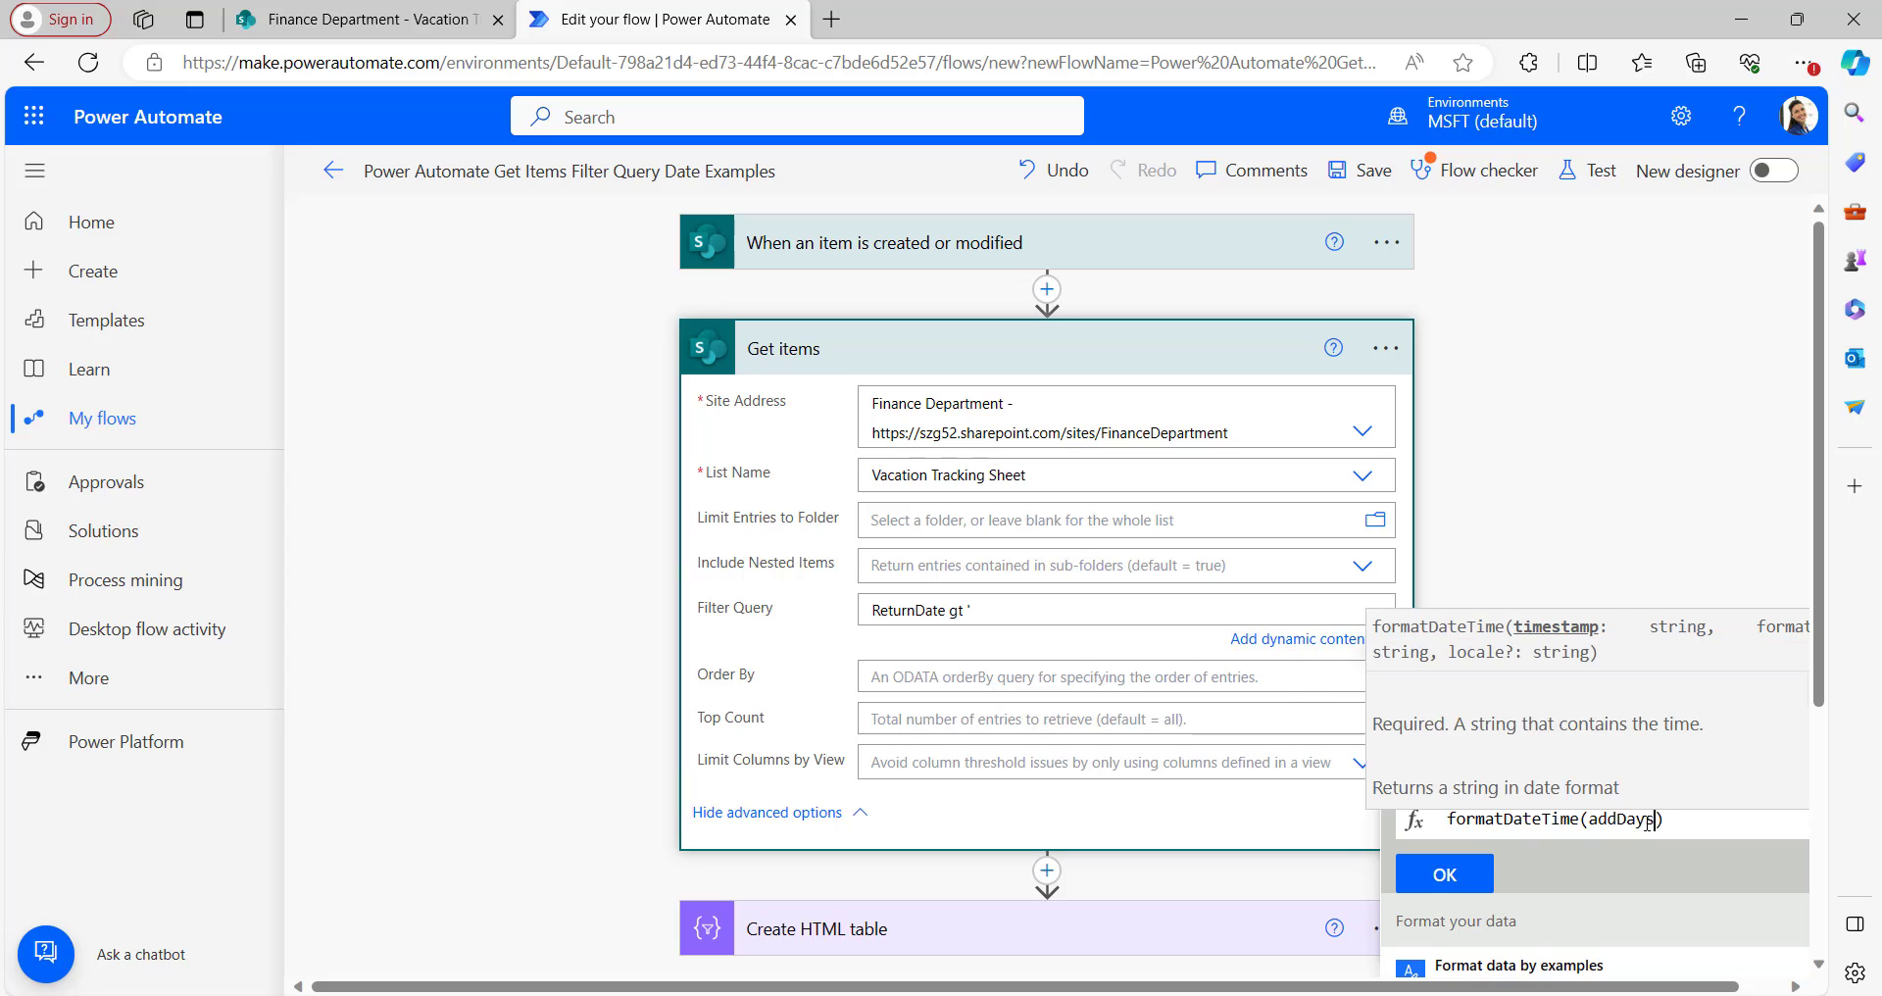
pyautogui.write('(utcNow(),')
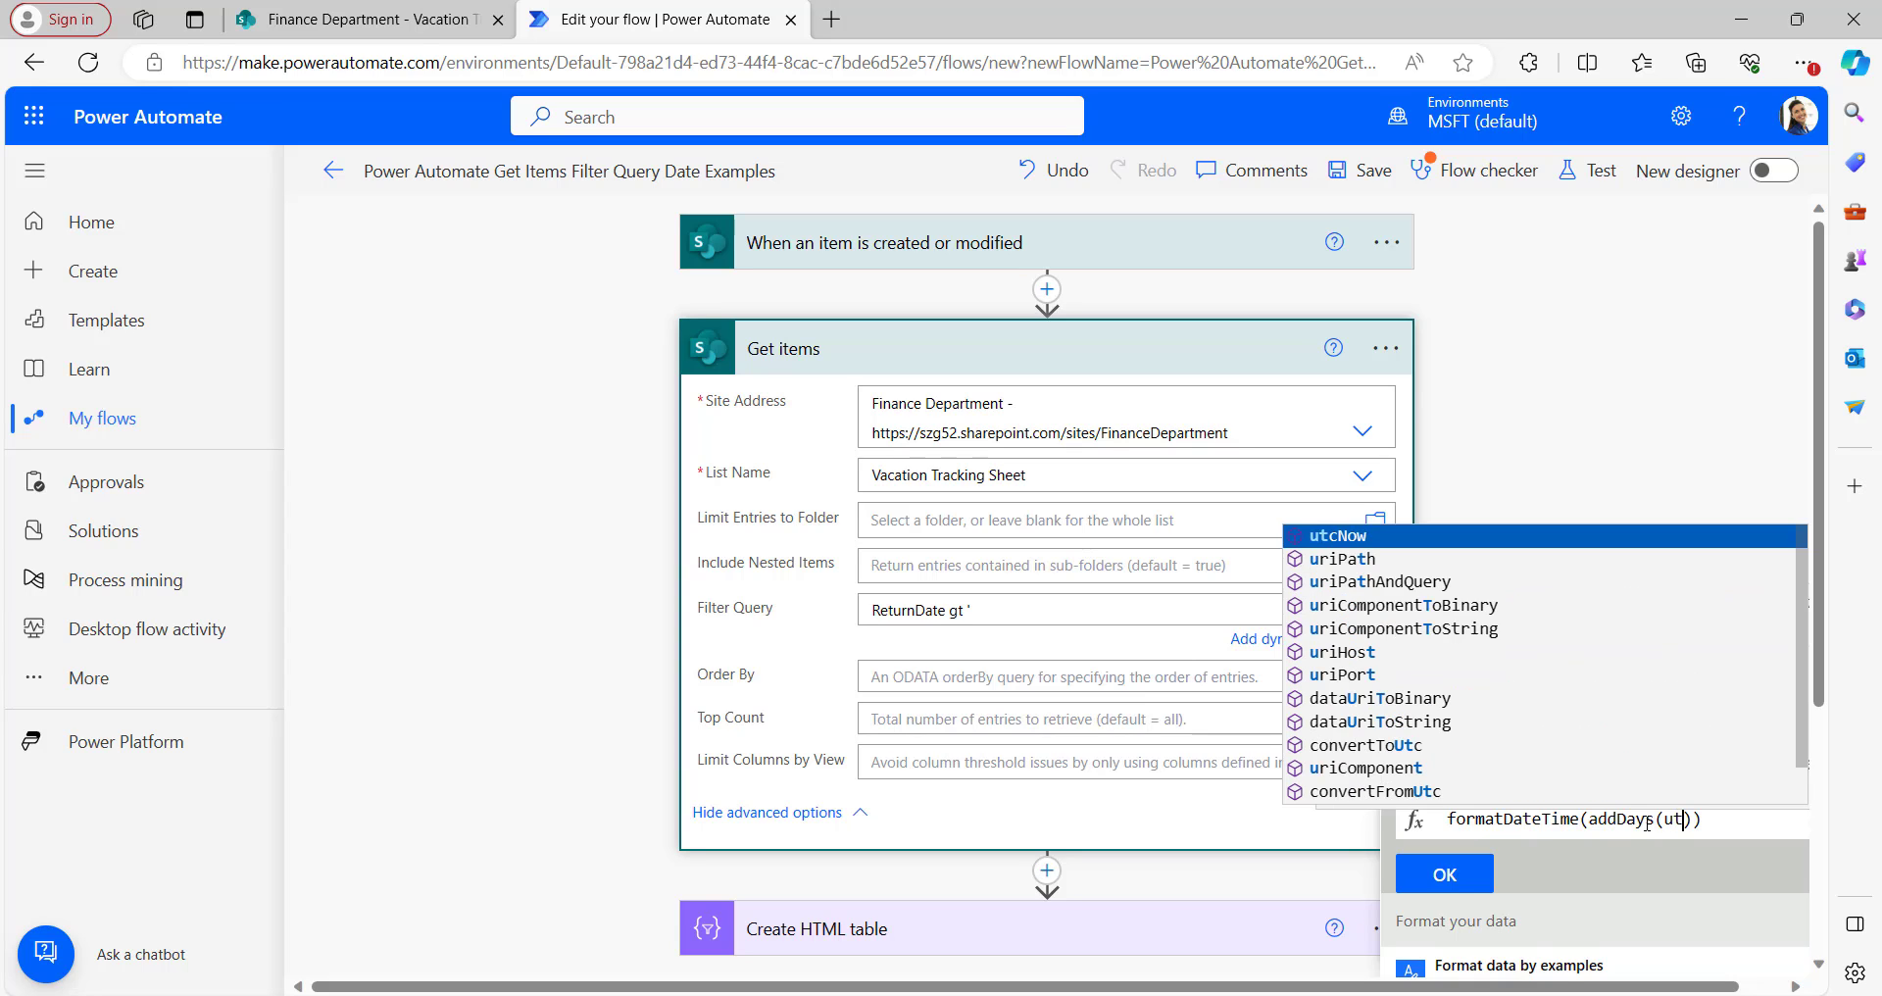
pyautogui.click(1753, 819)
pyautogui.write('1')
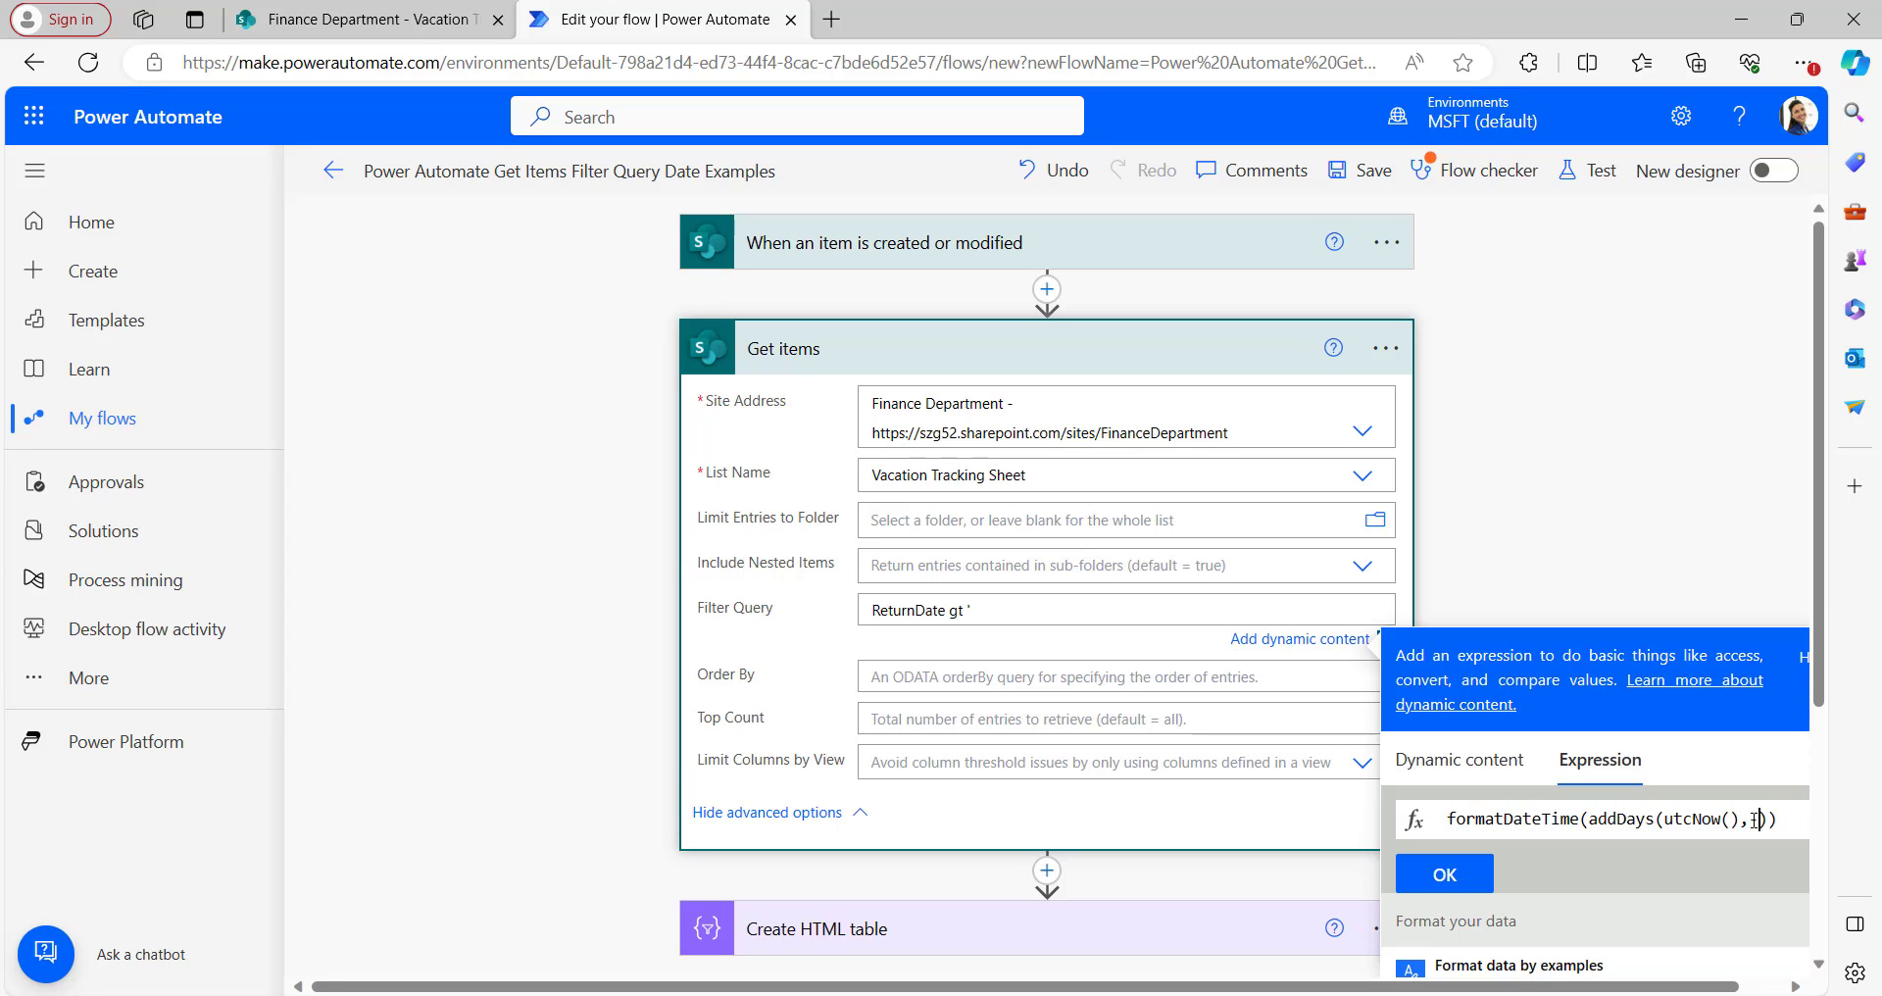
# Step: Add the date format 'yyyy-MM-dd' to the expression, insert it in the filter query and close the single quote
pyautogui.write(",'")
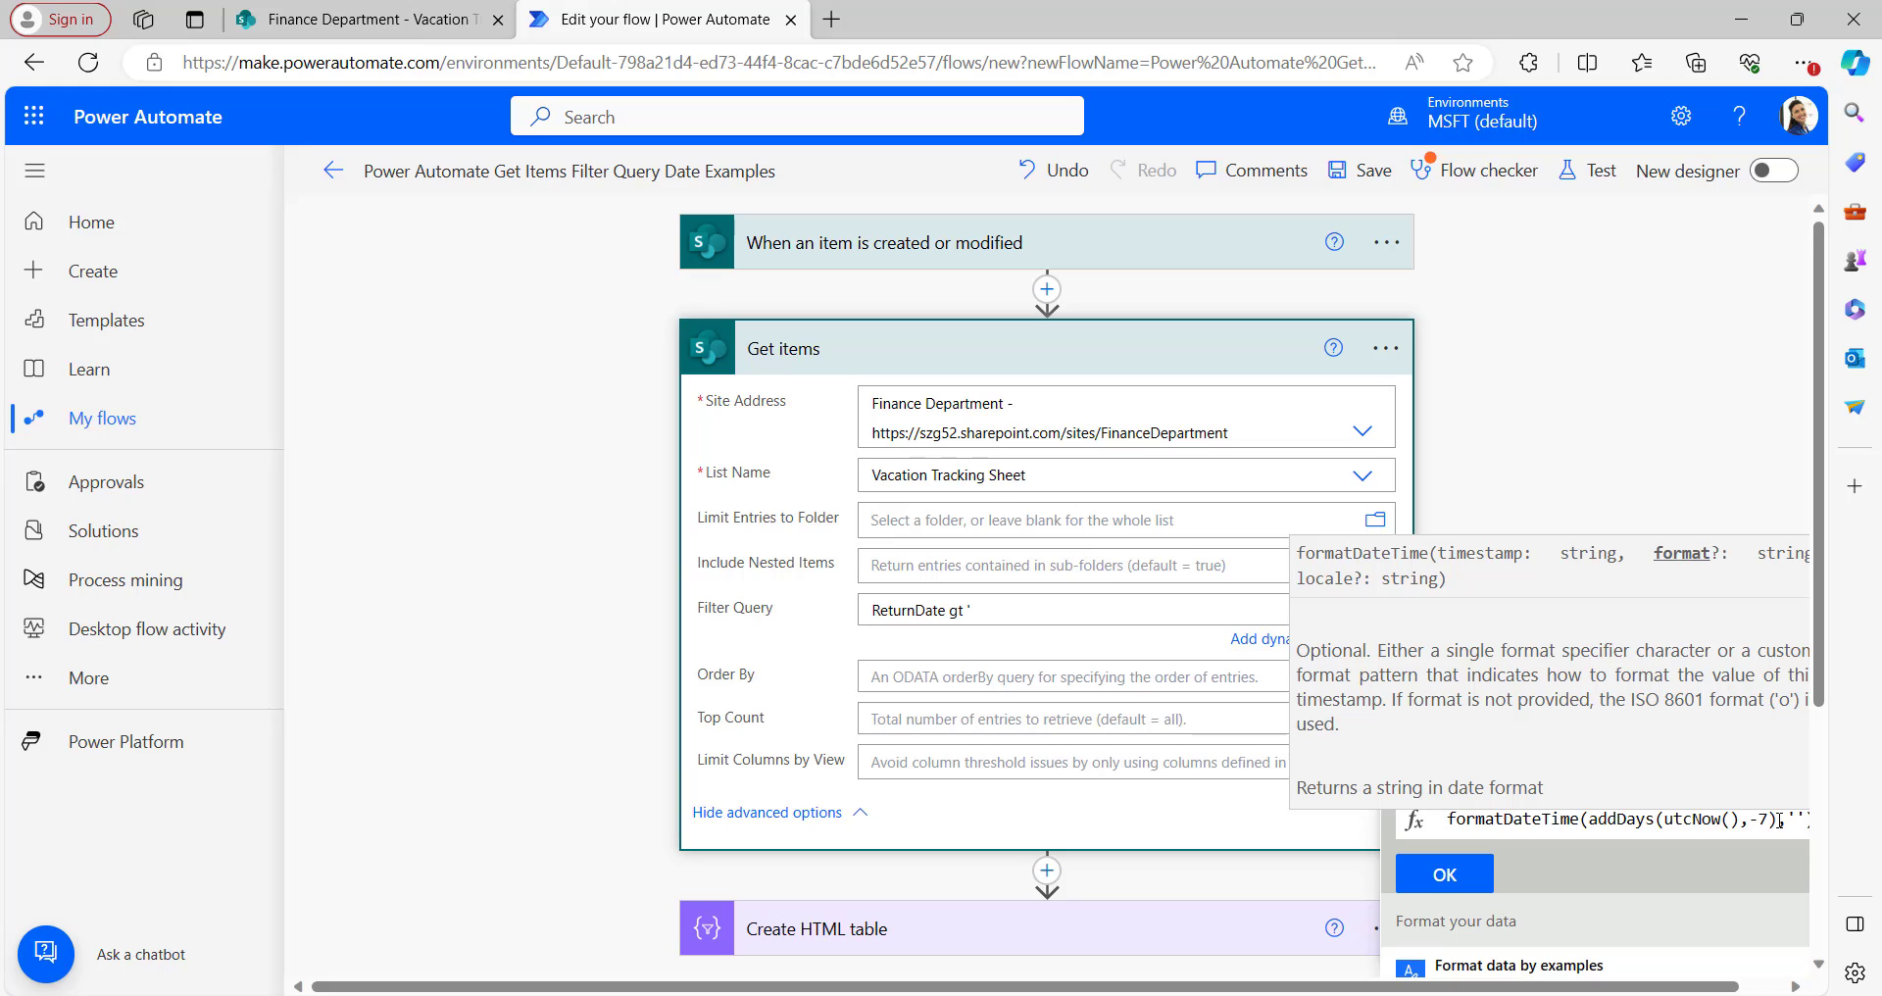
pyautogui.write('yyyy')
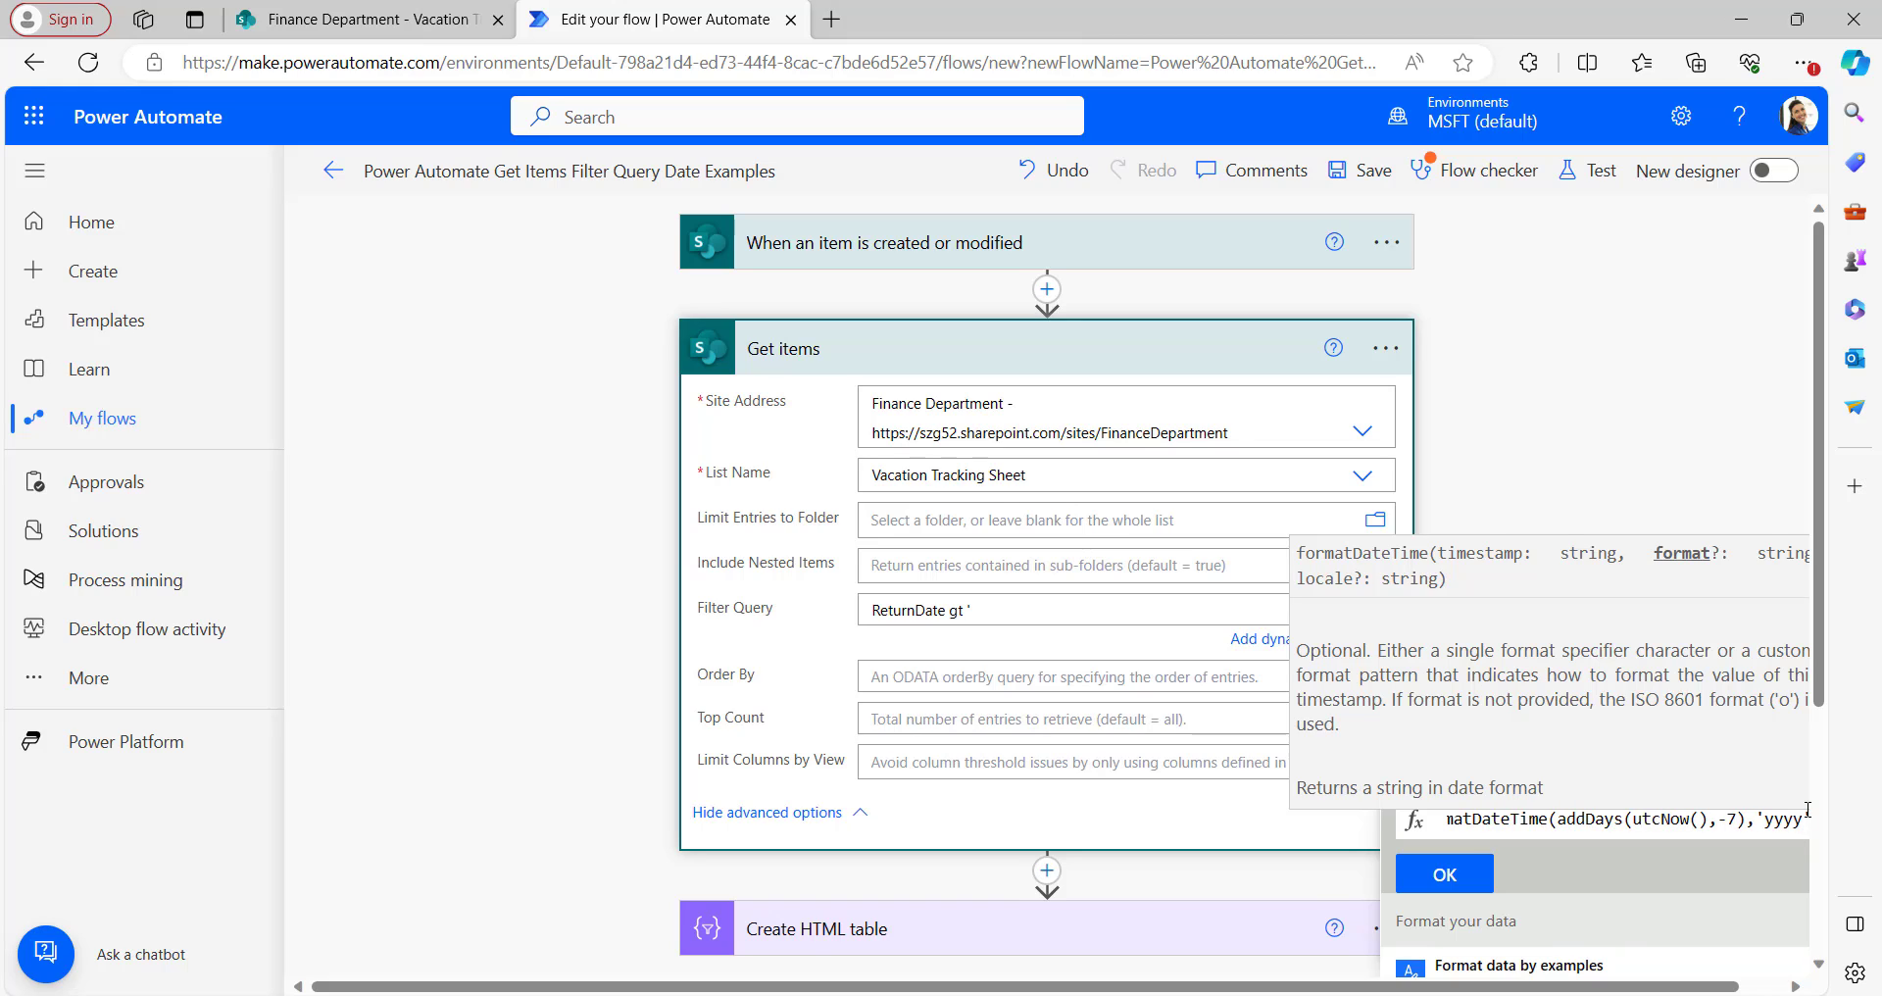
pyautogui.write('-')
pyautogui.press('capslock')
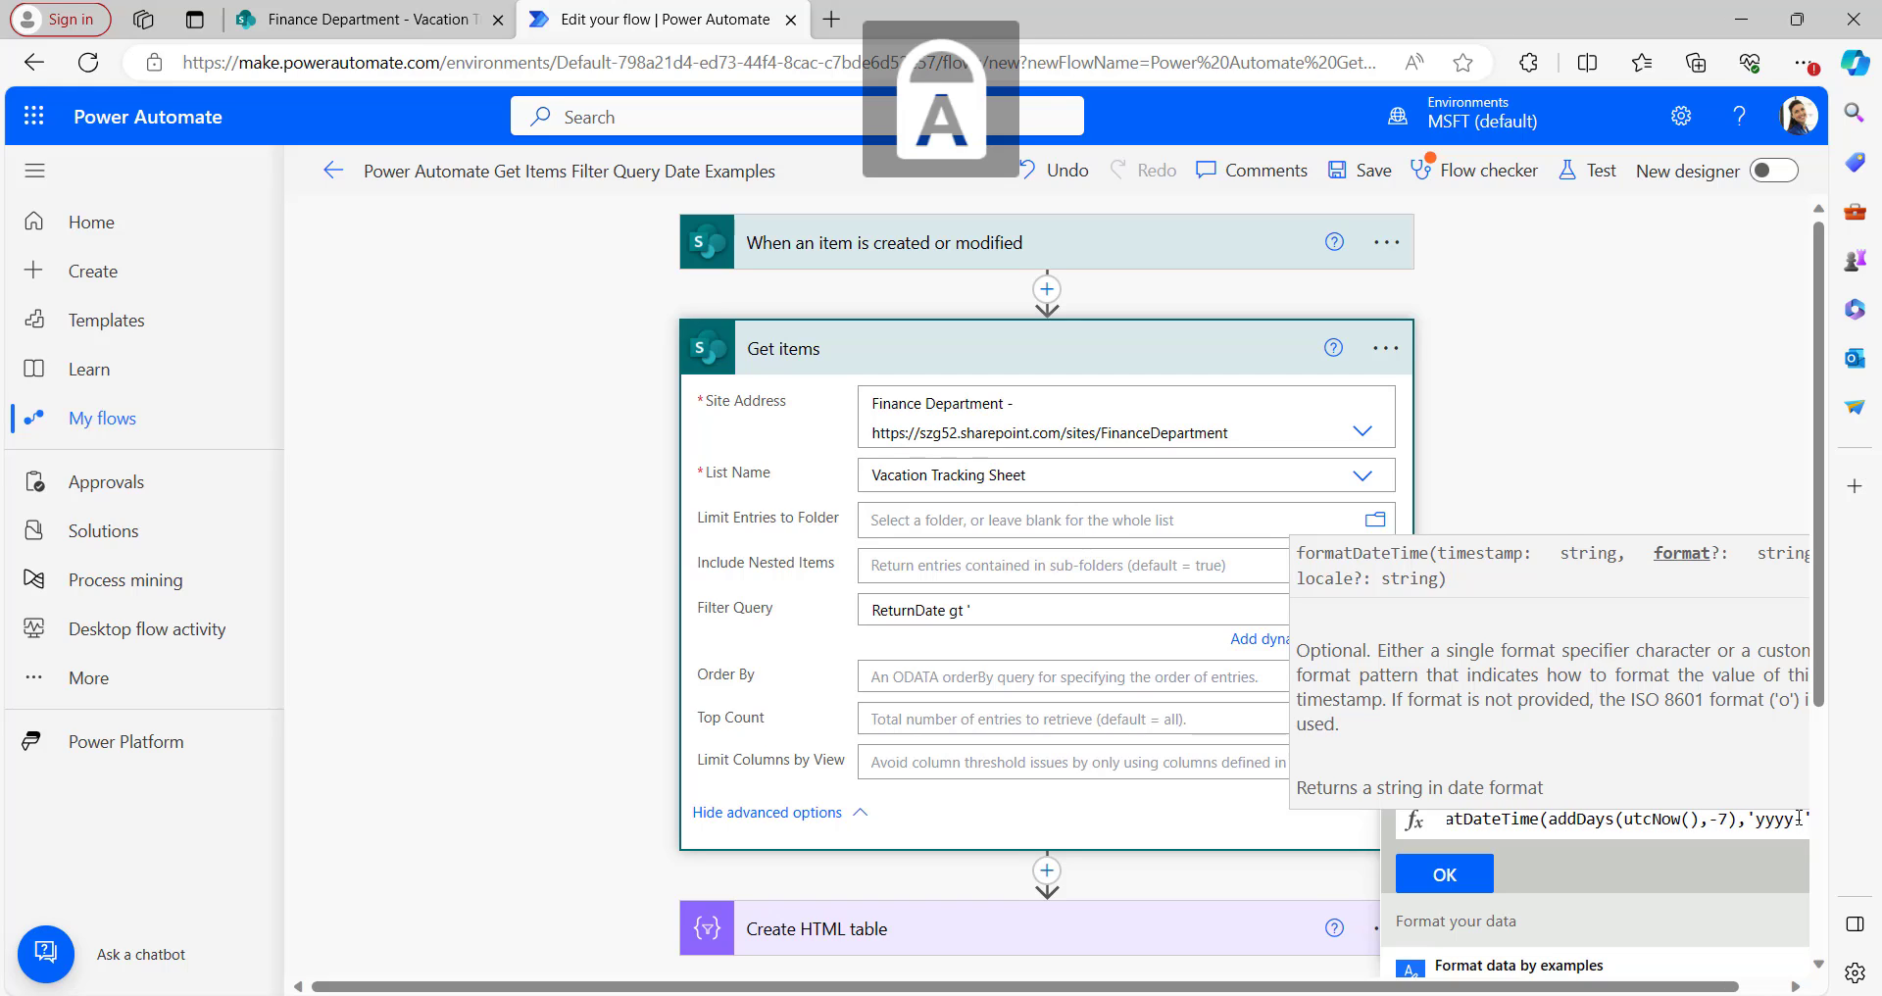
pyautogui.write('MM')
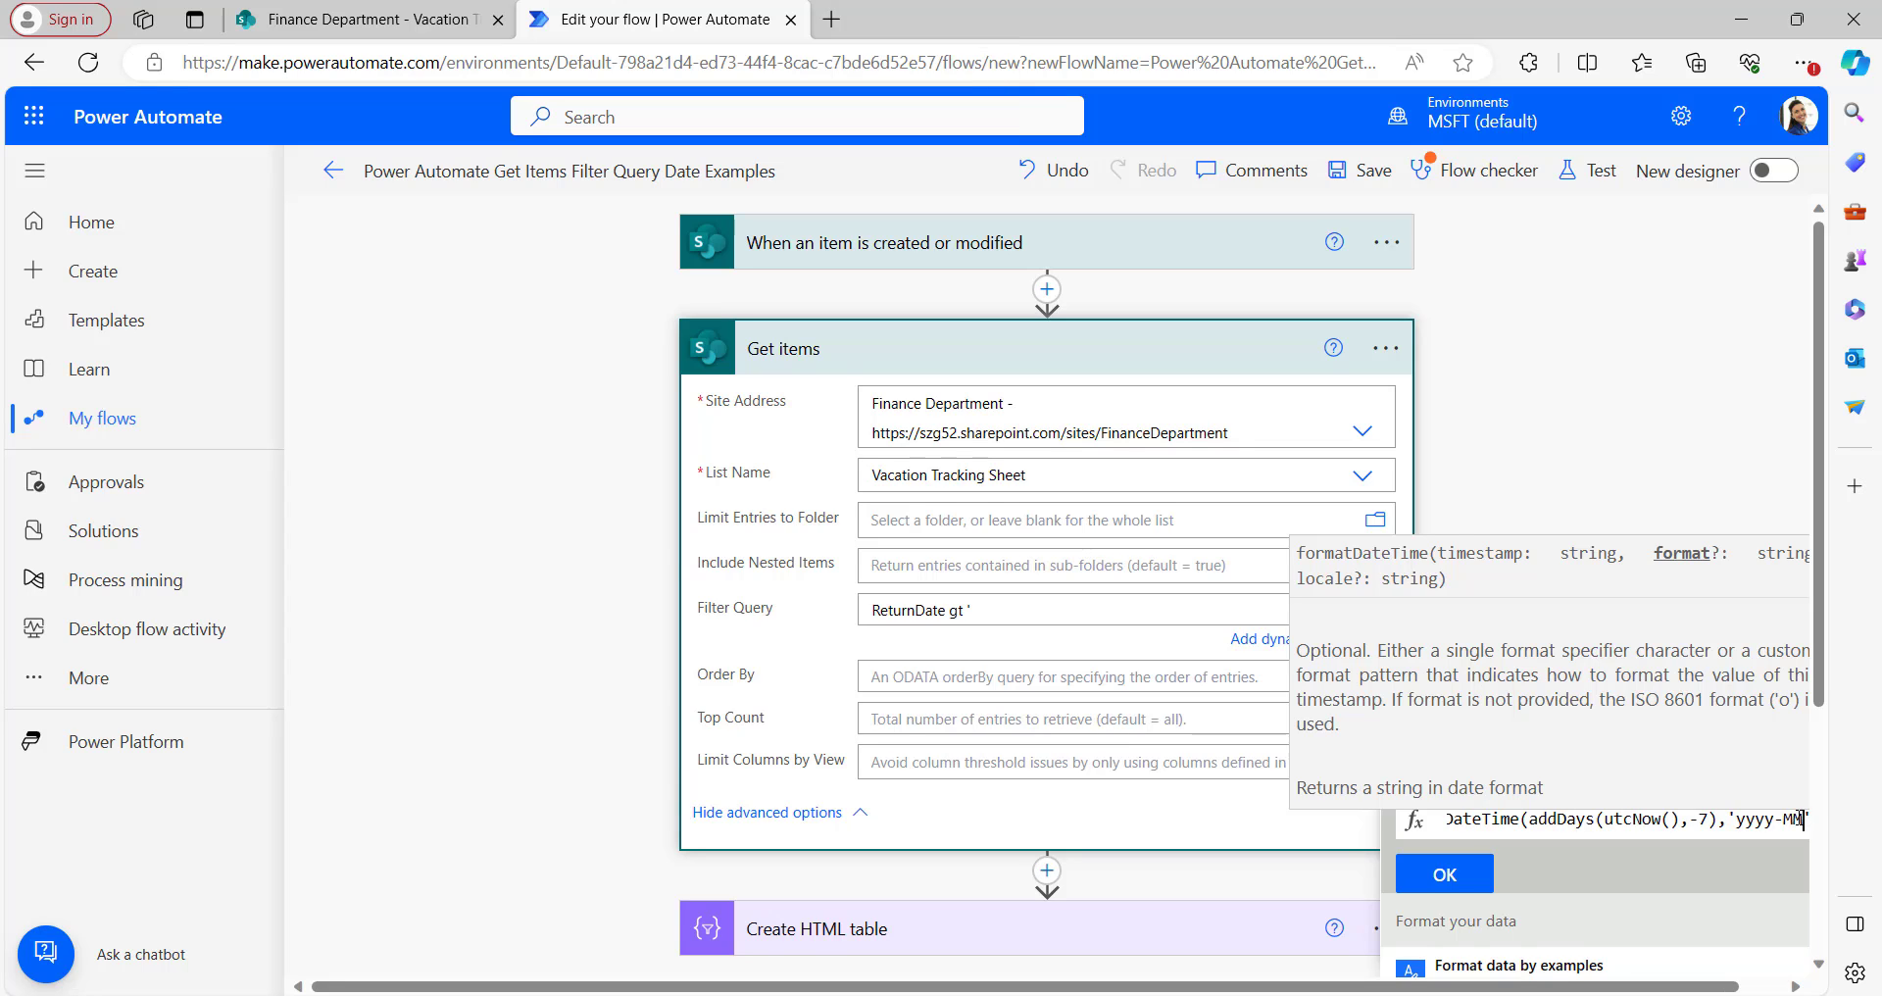
pyautogui.write("-dd')")
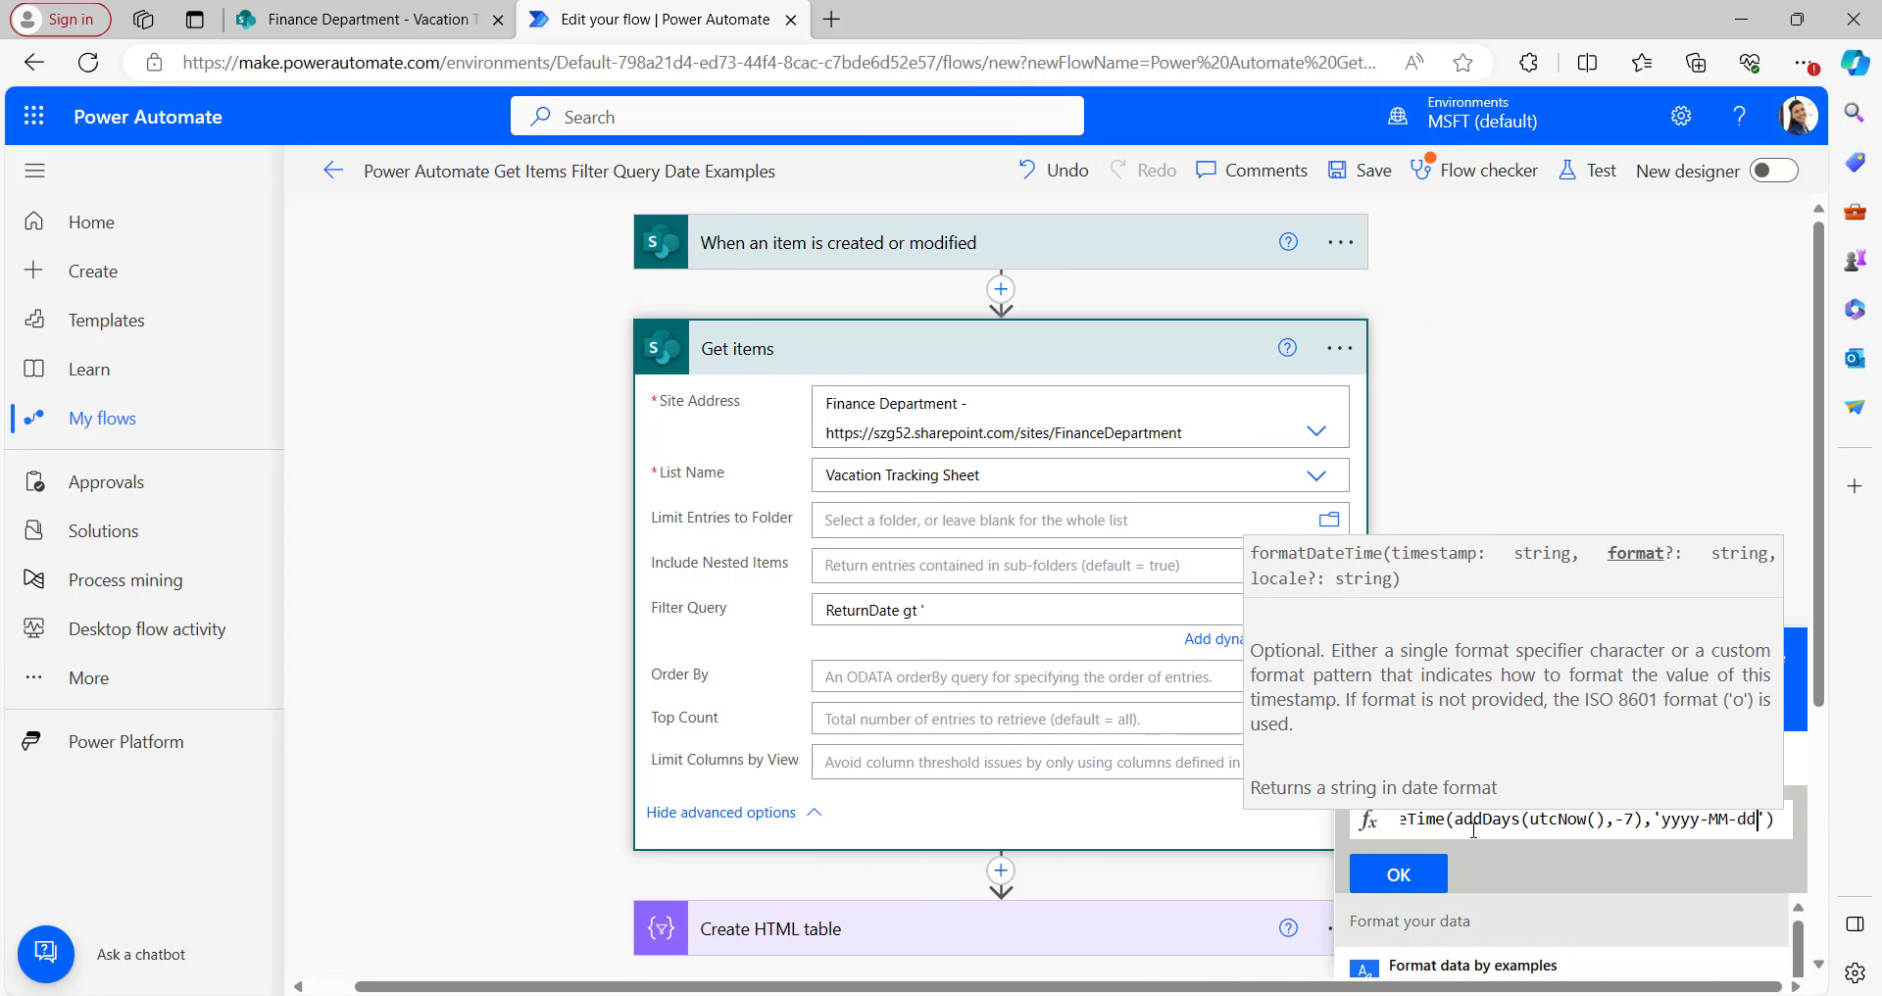
pyautogui.click(1398, 874)
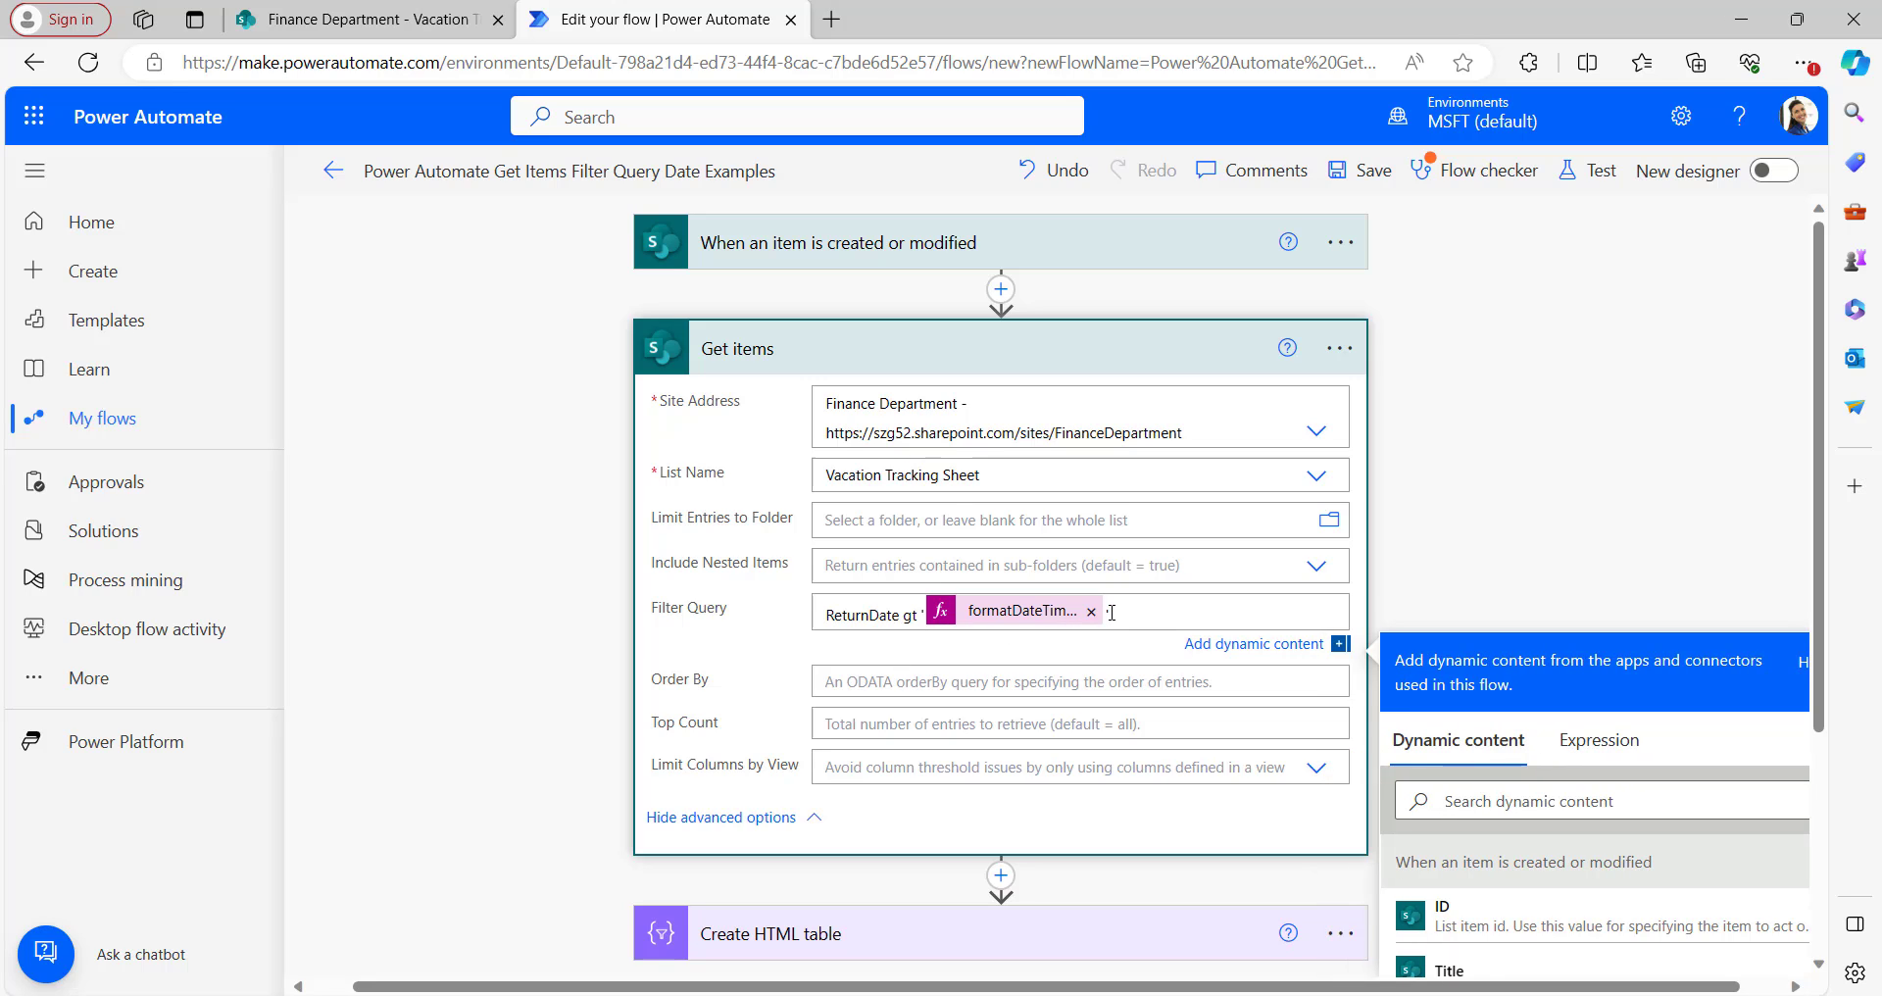
# Step: Replace the LeaveDate header in the Create HTML table action with ReturnDate
pyautogui.click(853, 823)
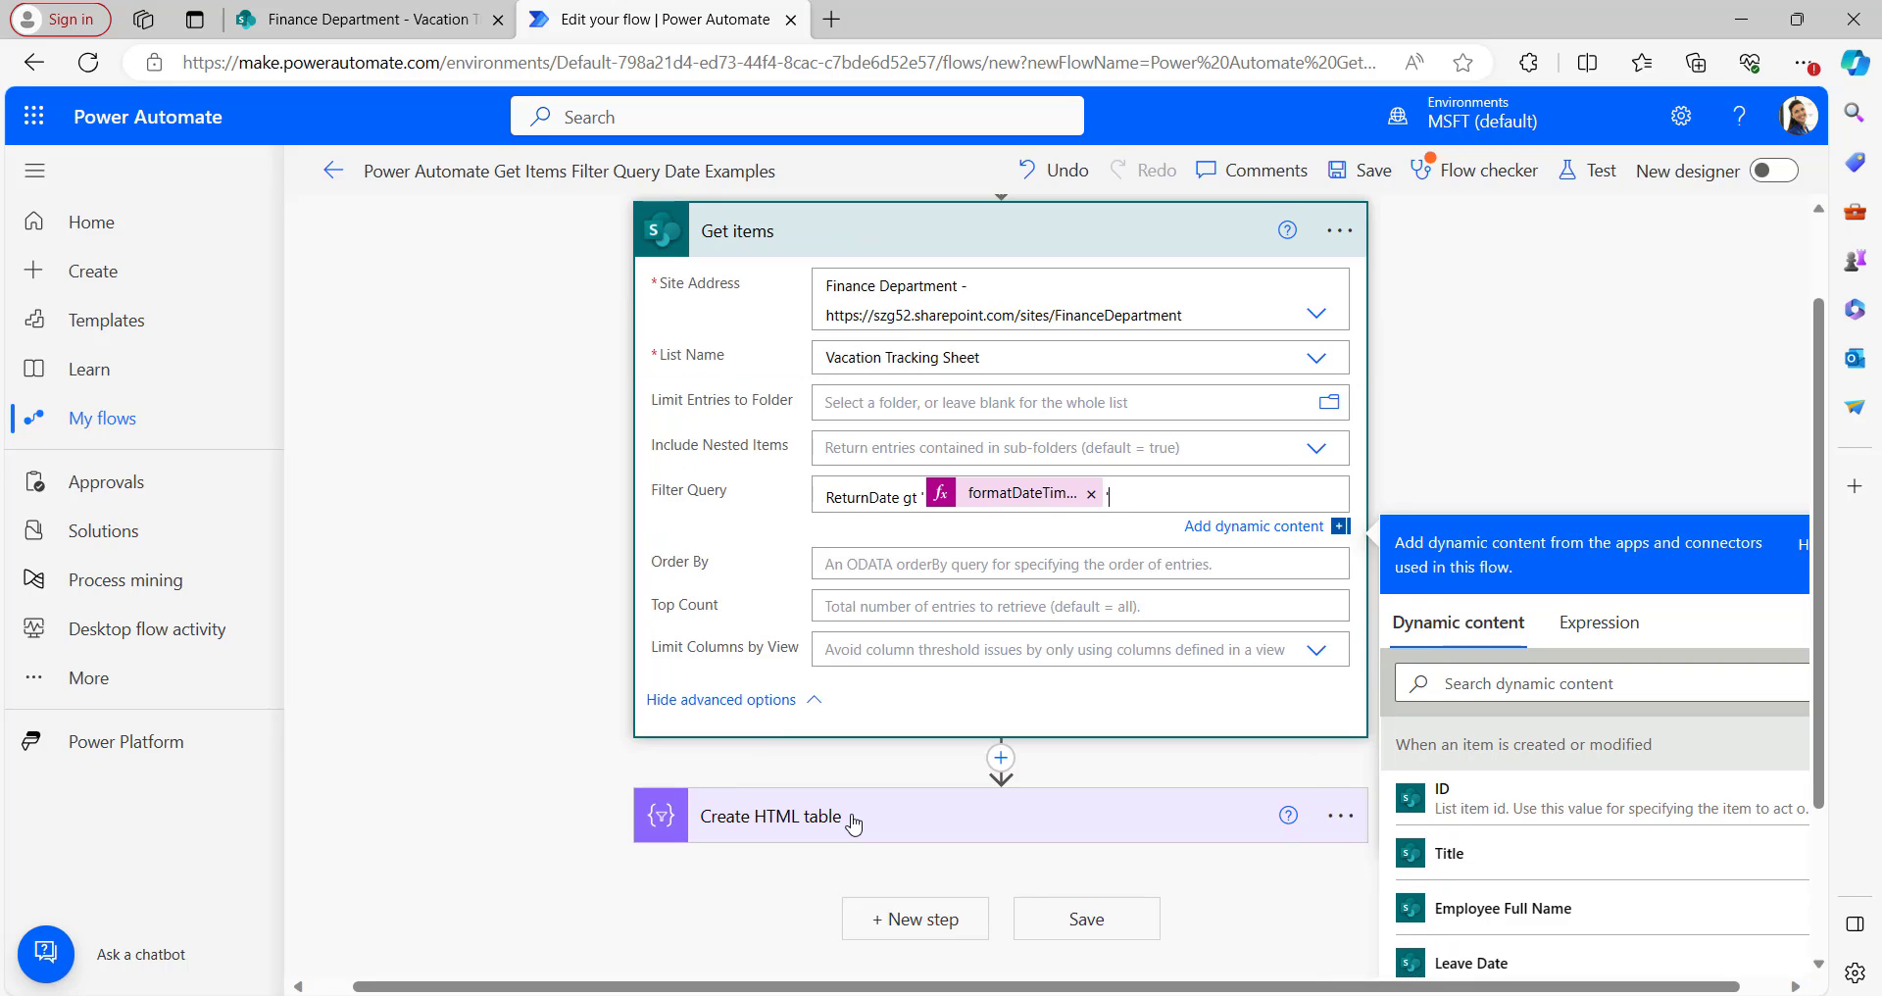
pyautogui.click(853, 819)
pyautogui.click(804, 792)
pyautogui.write('re')
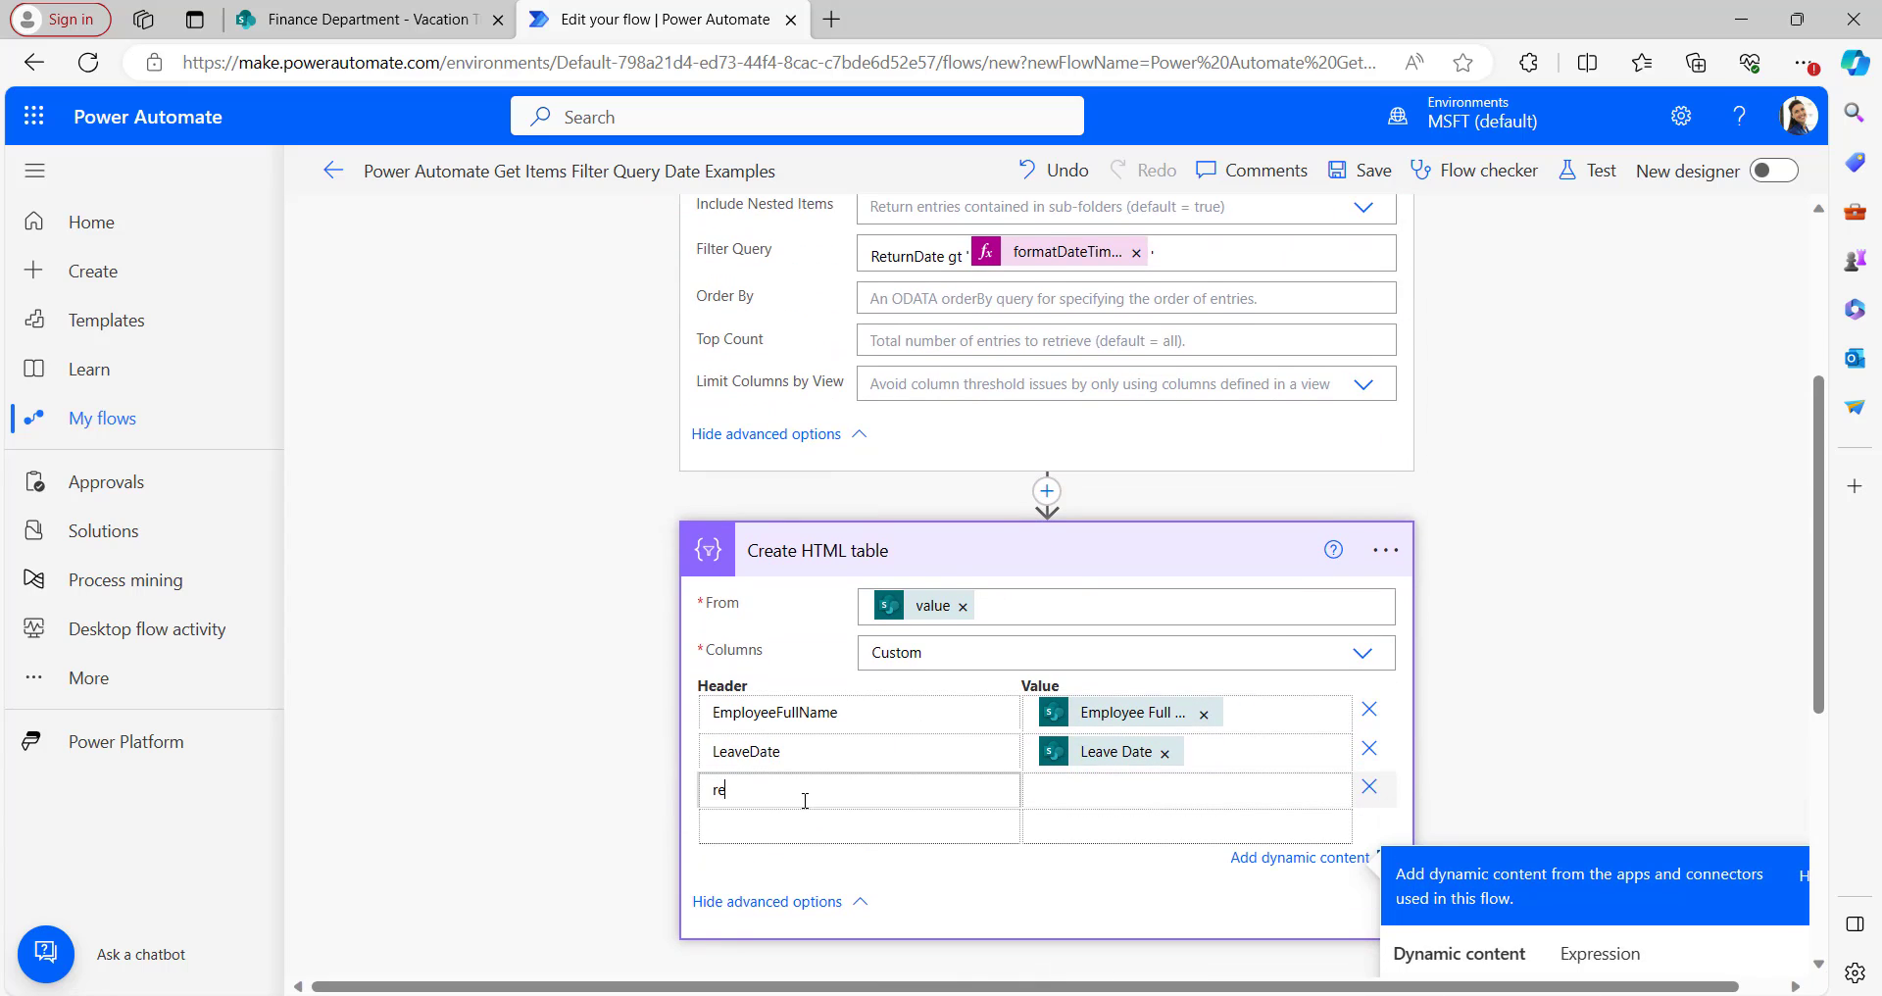
pyautogui.click(769, 753)
pyautogui.hotkey('ctrl', 'a')
pyautogui.press('BackSpace')
pyautogui.press('capslock')
pyautogui.write('R')
pyautogui.press('capslock')
pyautogui.write('e')
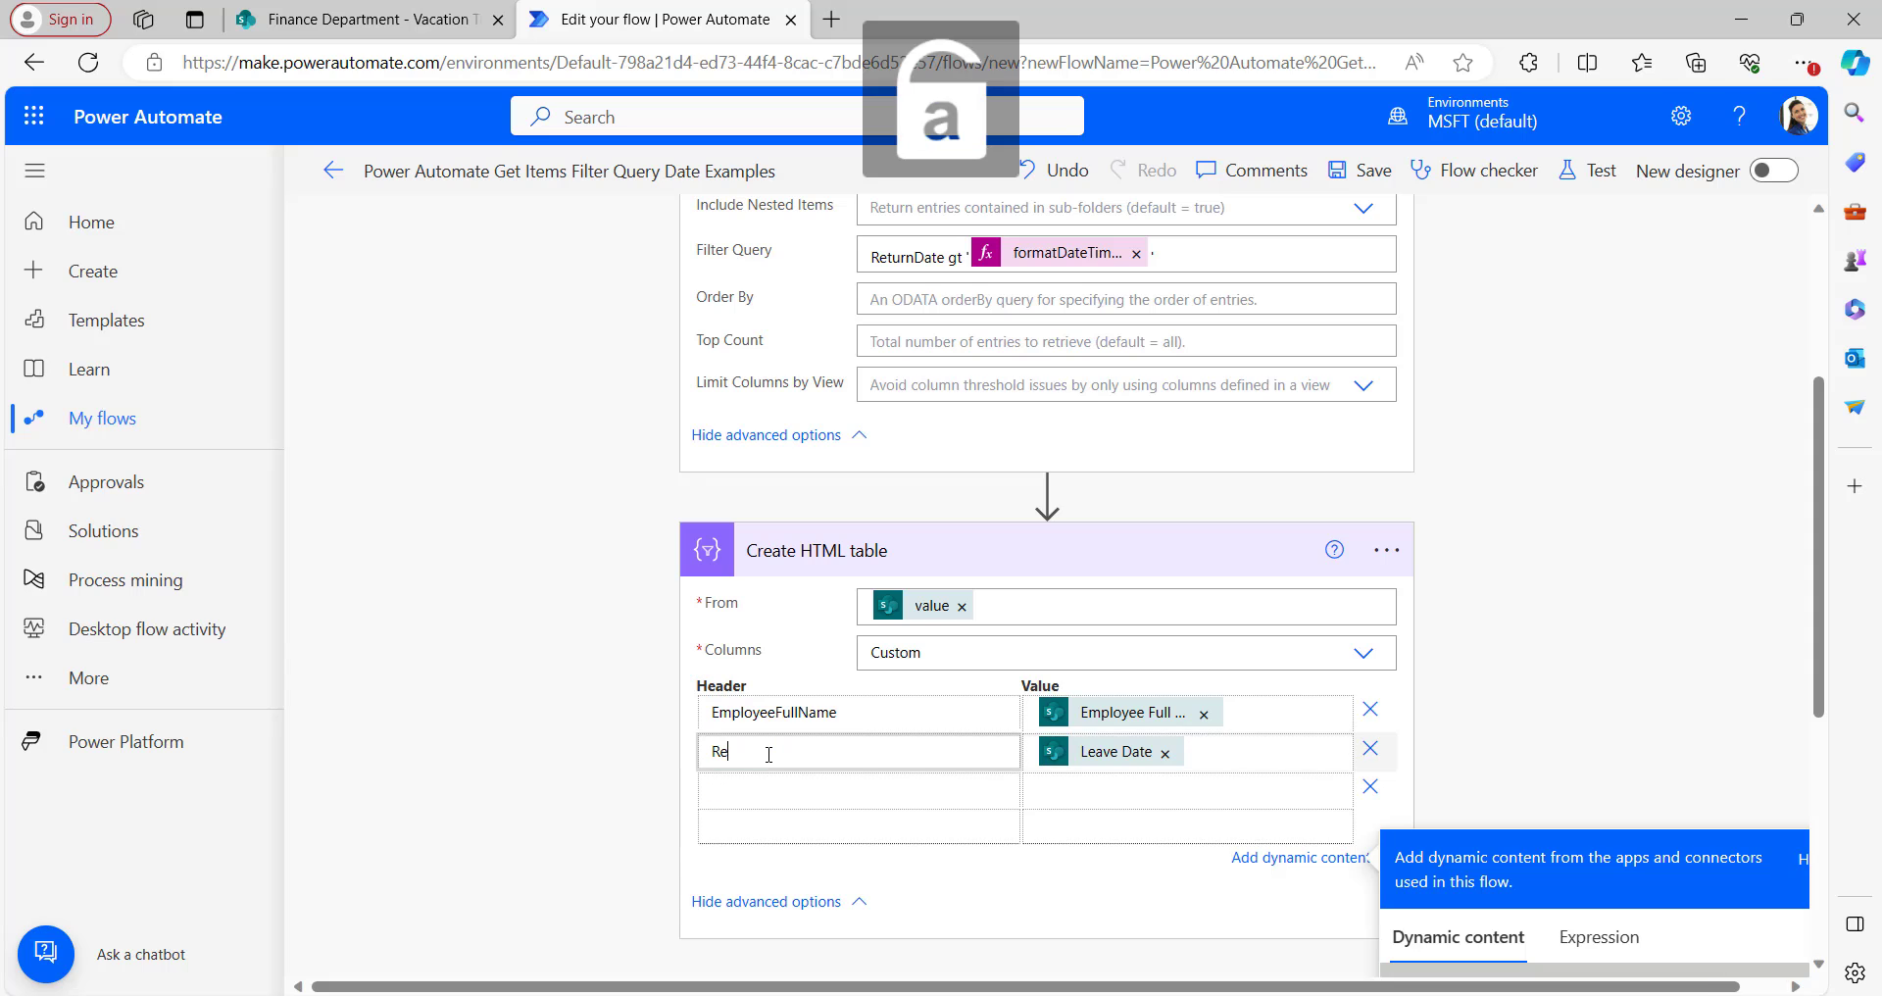
pyautogui.write('turnDate')
# Step: Replace the Leave Date value of the ReturnDate column with the Return Date dynamic content from Get items
pyautogui.click(1164, 752)
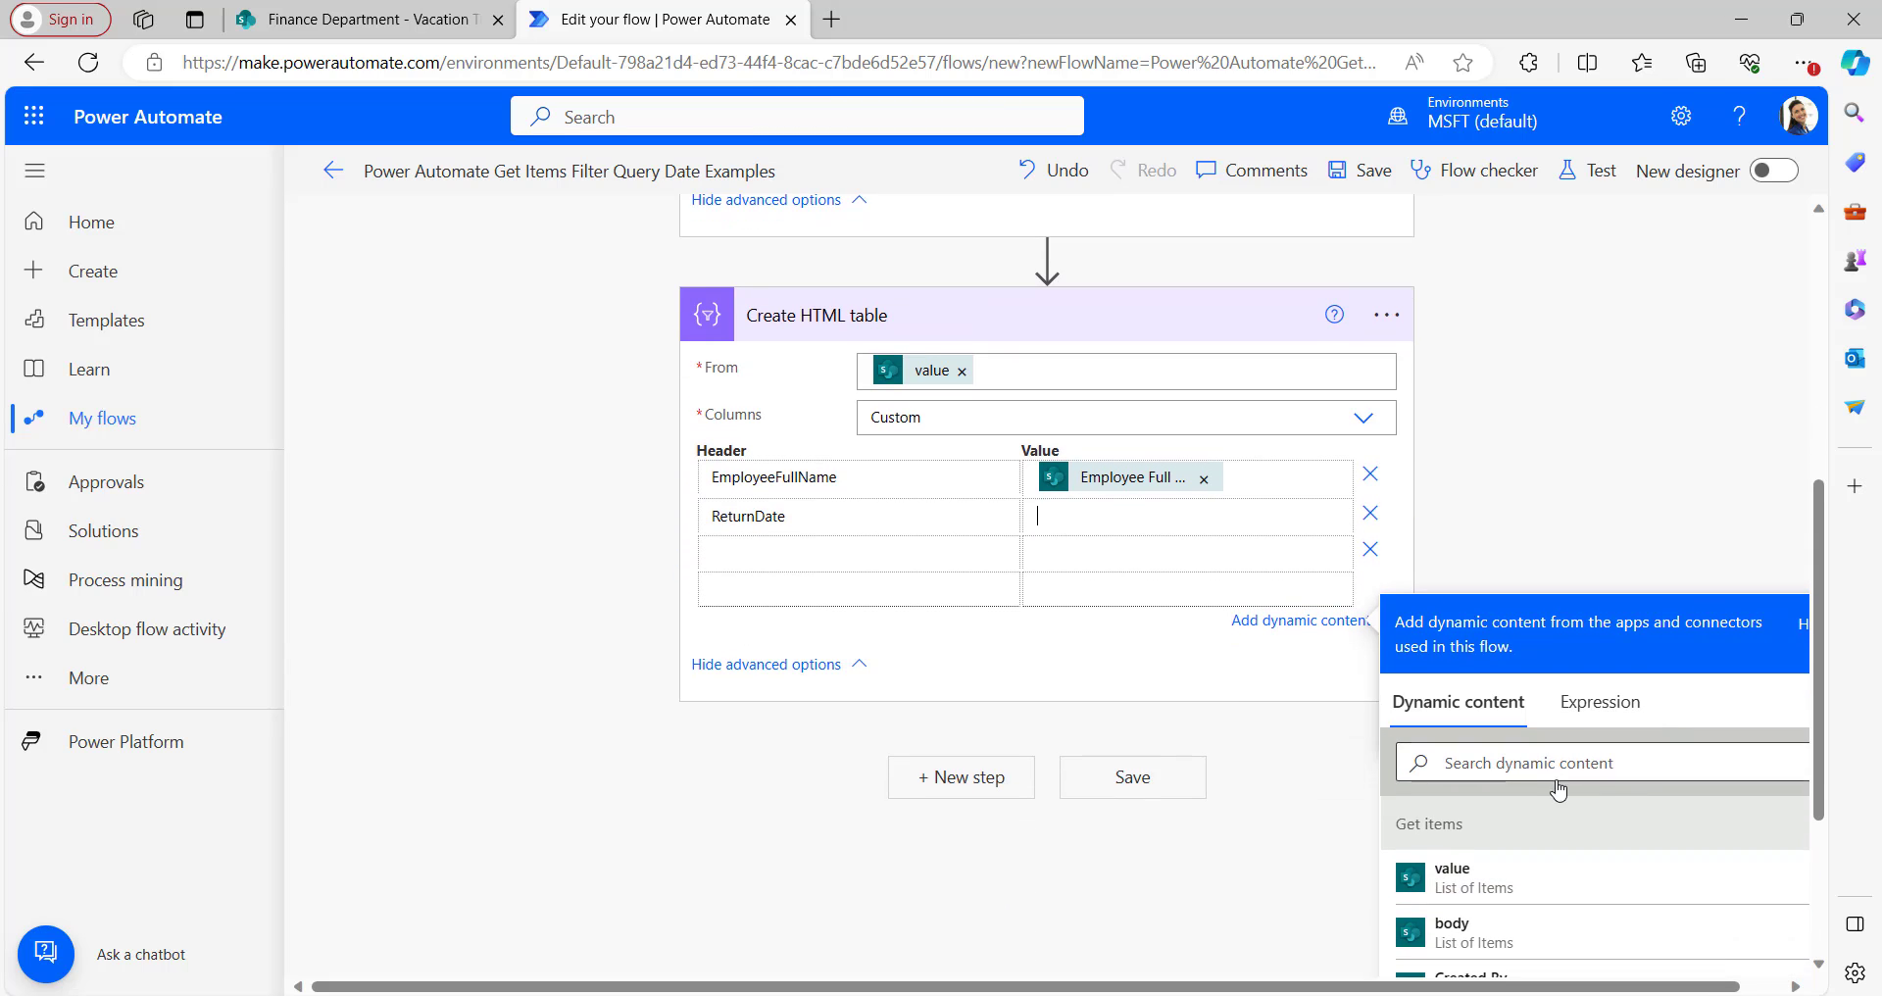
pyautogui.click(1531, 769)
pyautogui.write('date')
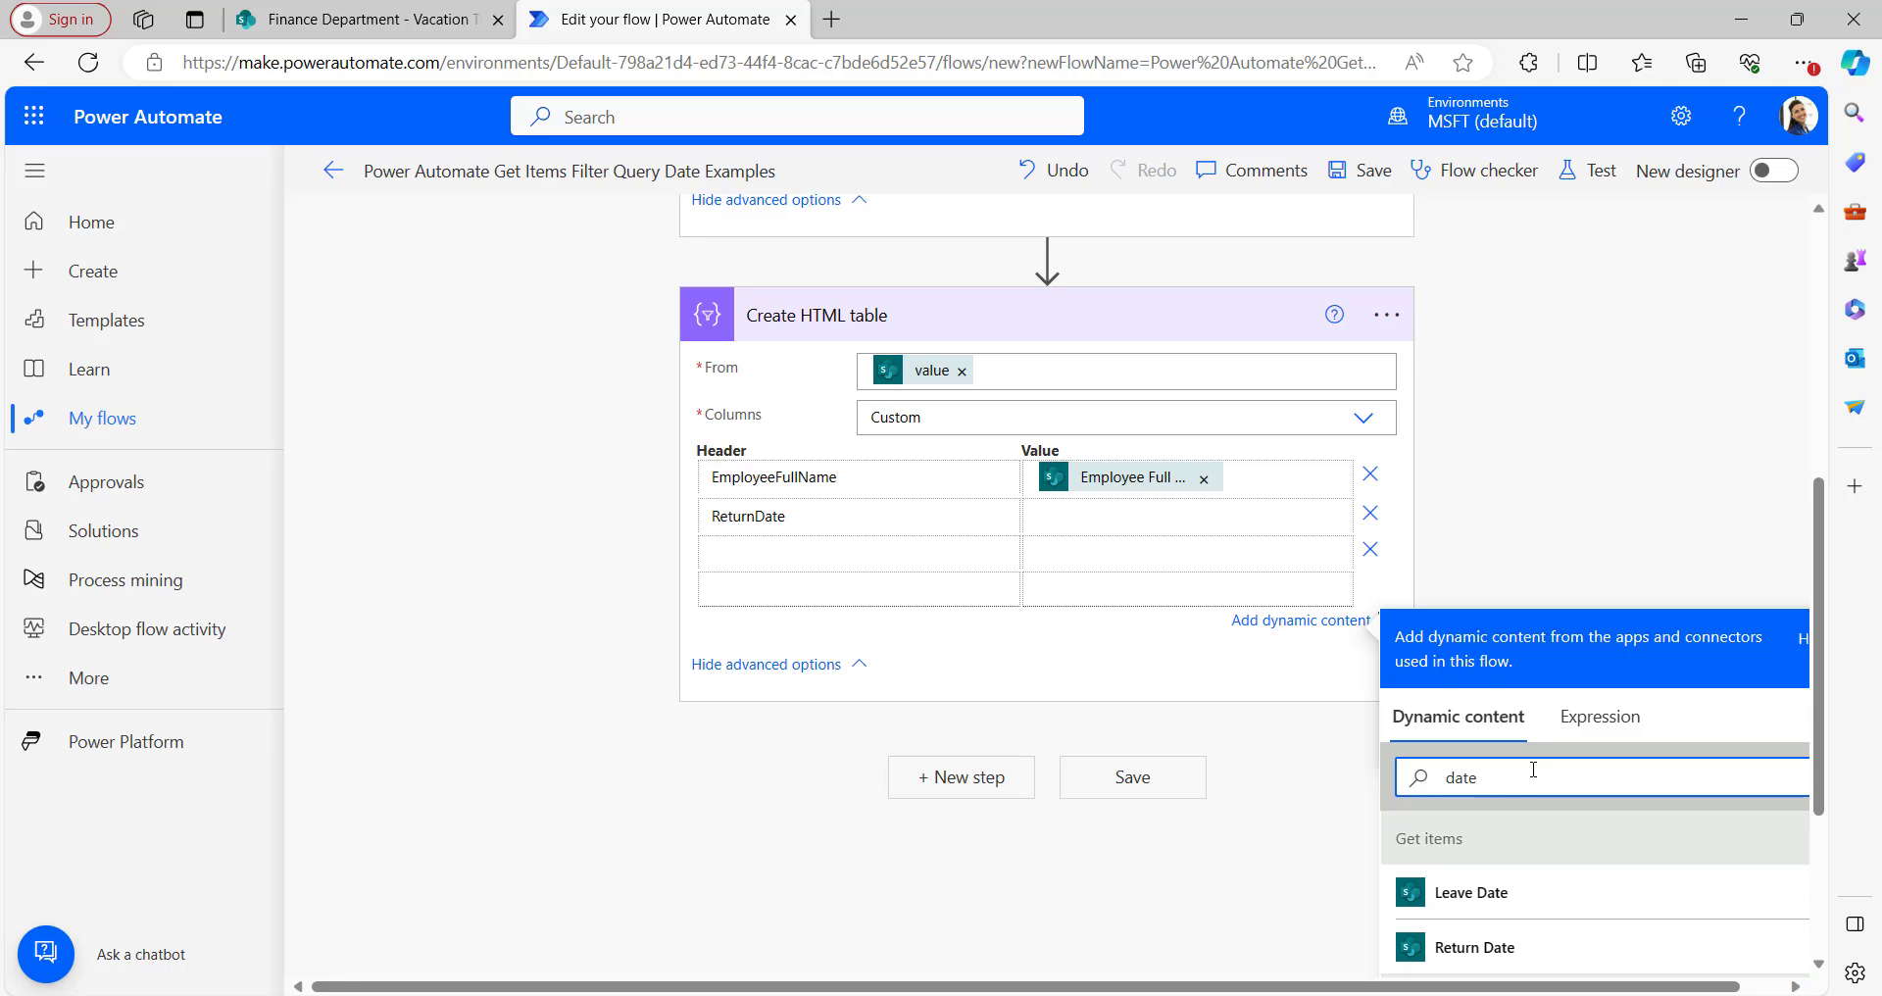
pyautogui.click(1474, 946)
# Step: Save and manually test the flow, triggering it by setting the Return Date of the SharePoint list item with ID 4 to 12/10/2023
pyautogui.click(1588, 171)
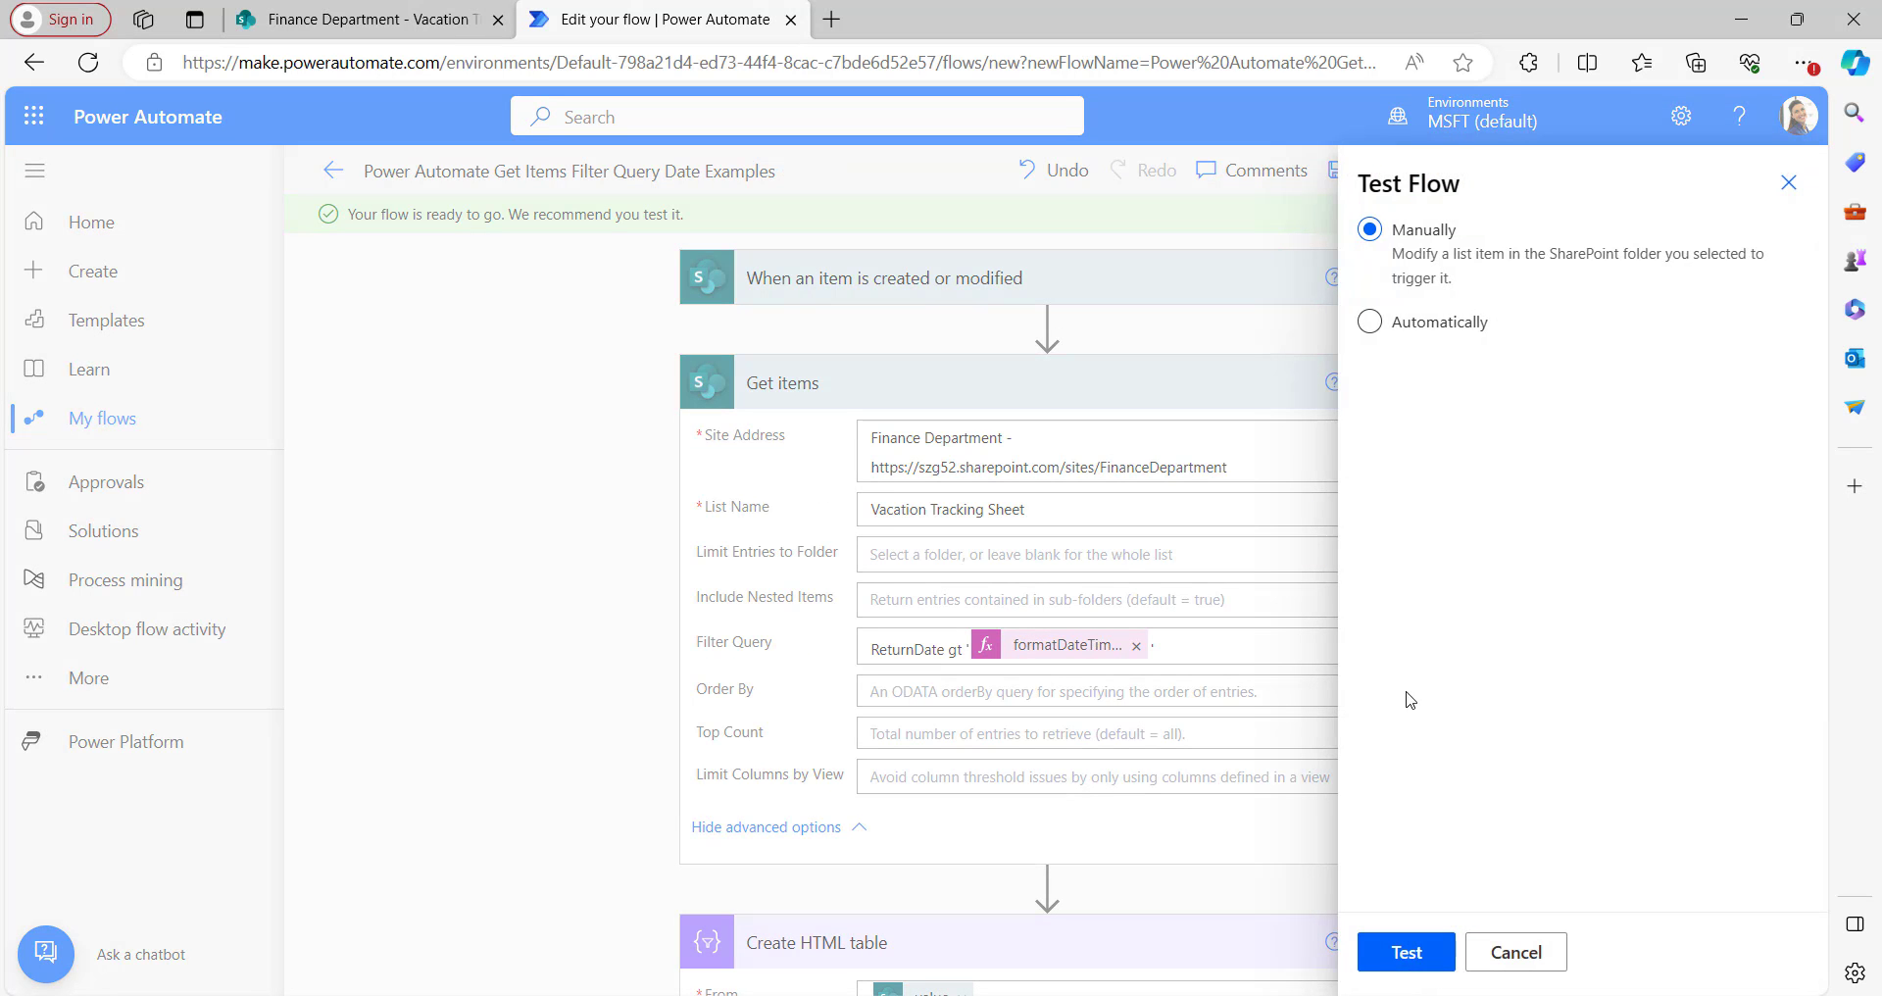
pyautogui.click(1408, 952)
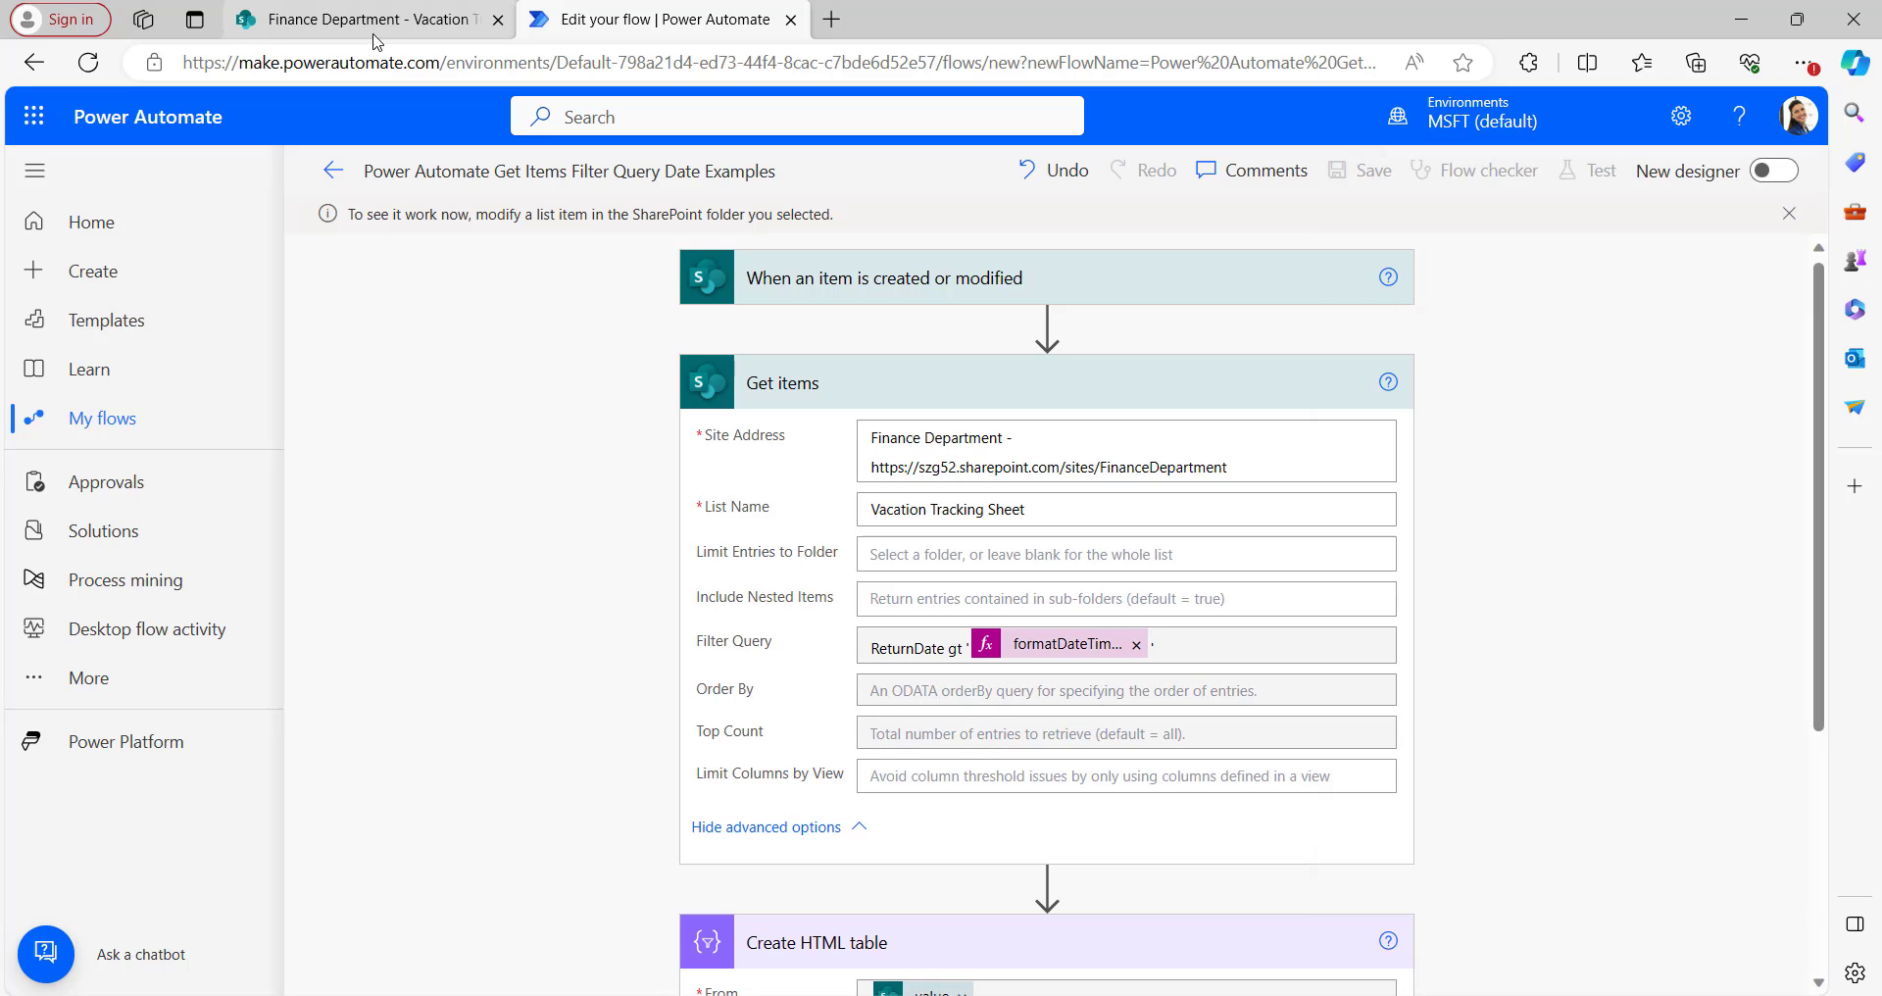
pyautogui.click(351, 21)
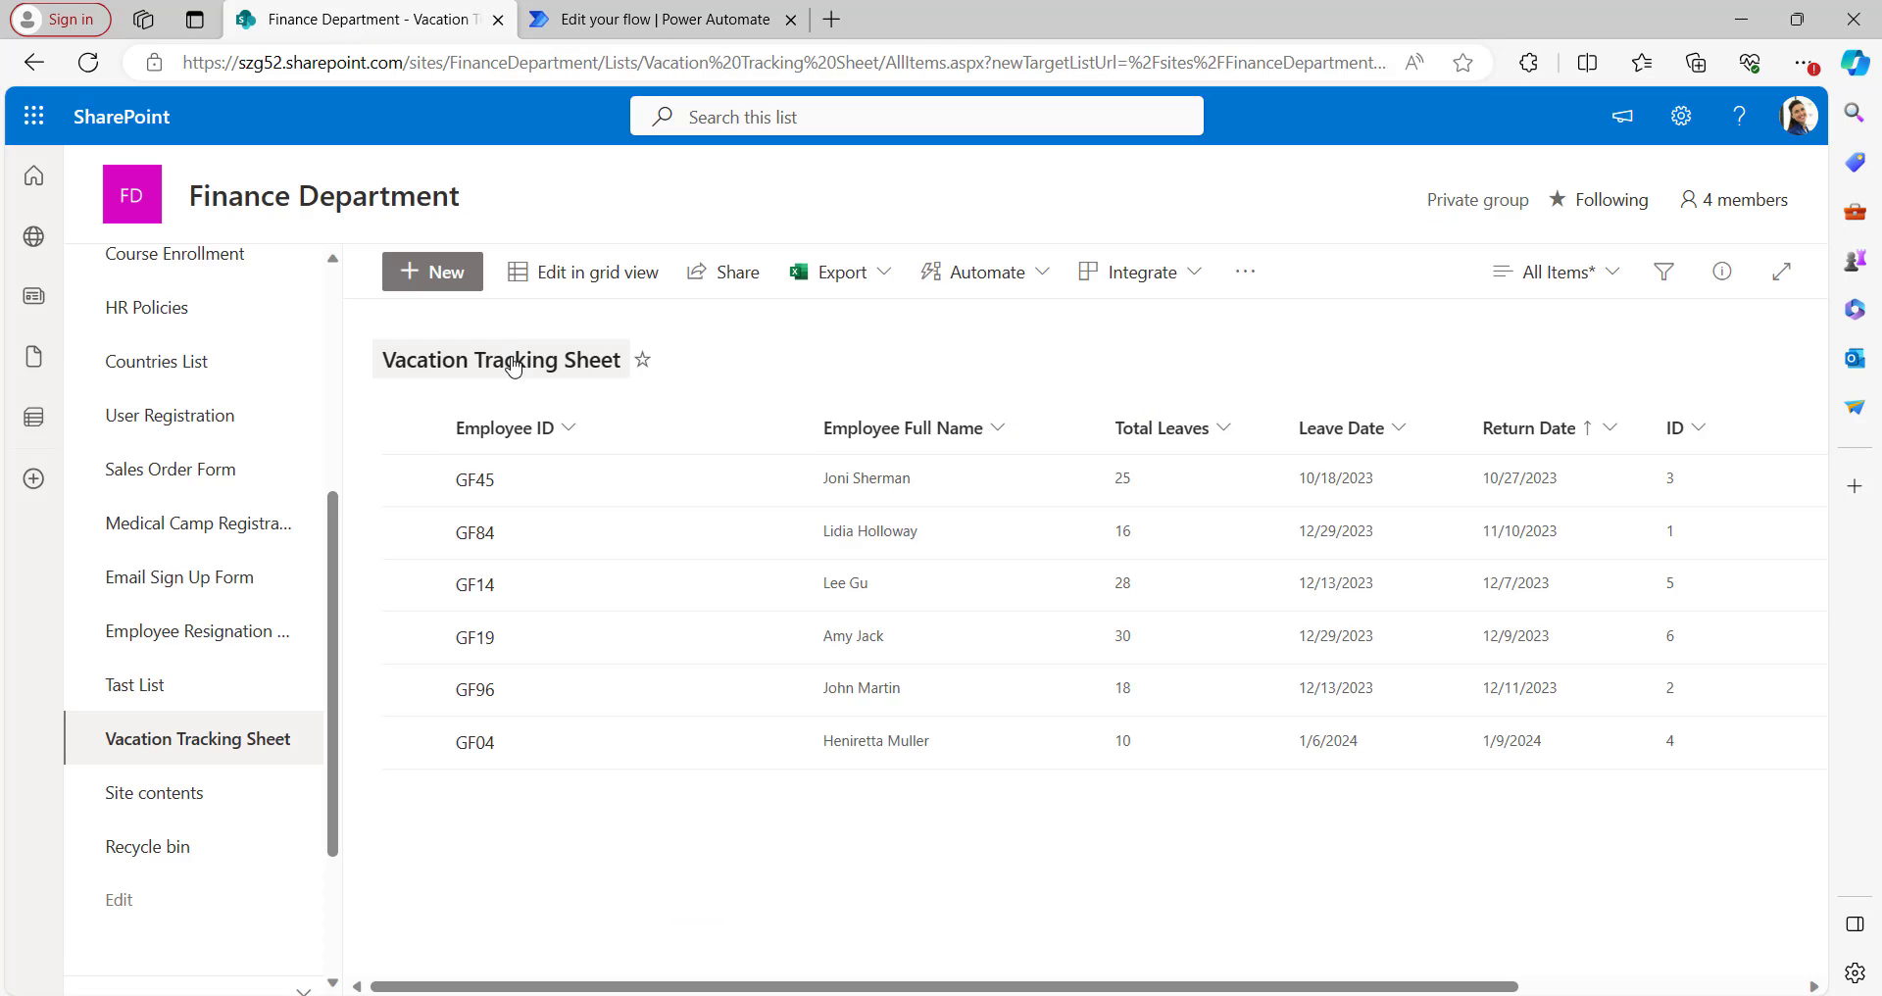
pyautogui.click(591, 278)
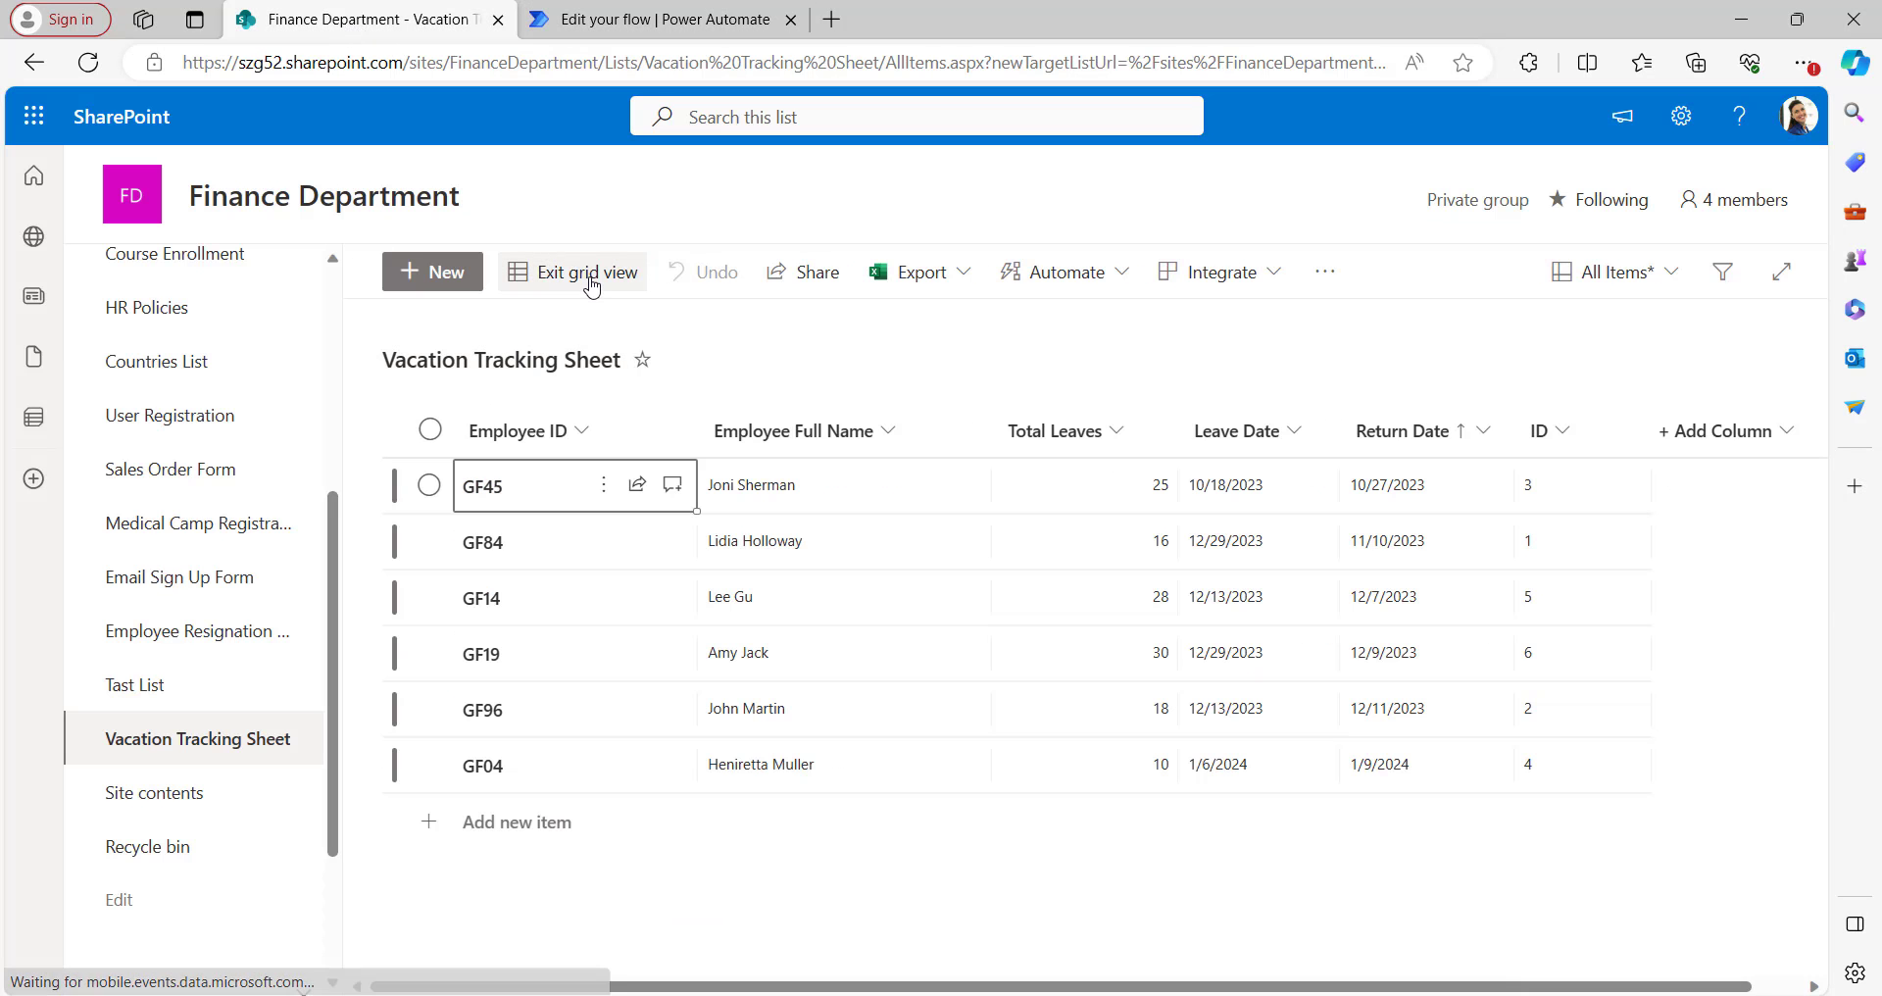
pyautogui.hotkey('ctrl', 'Tab')
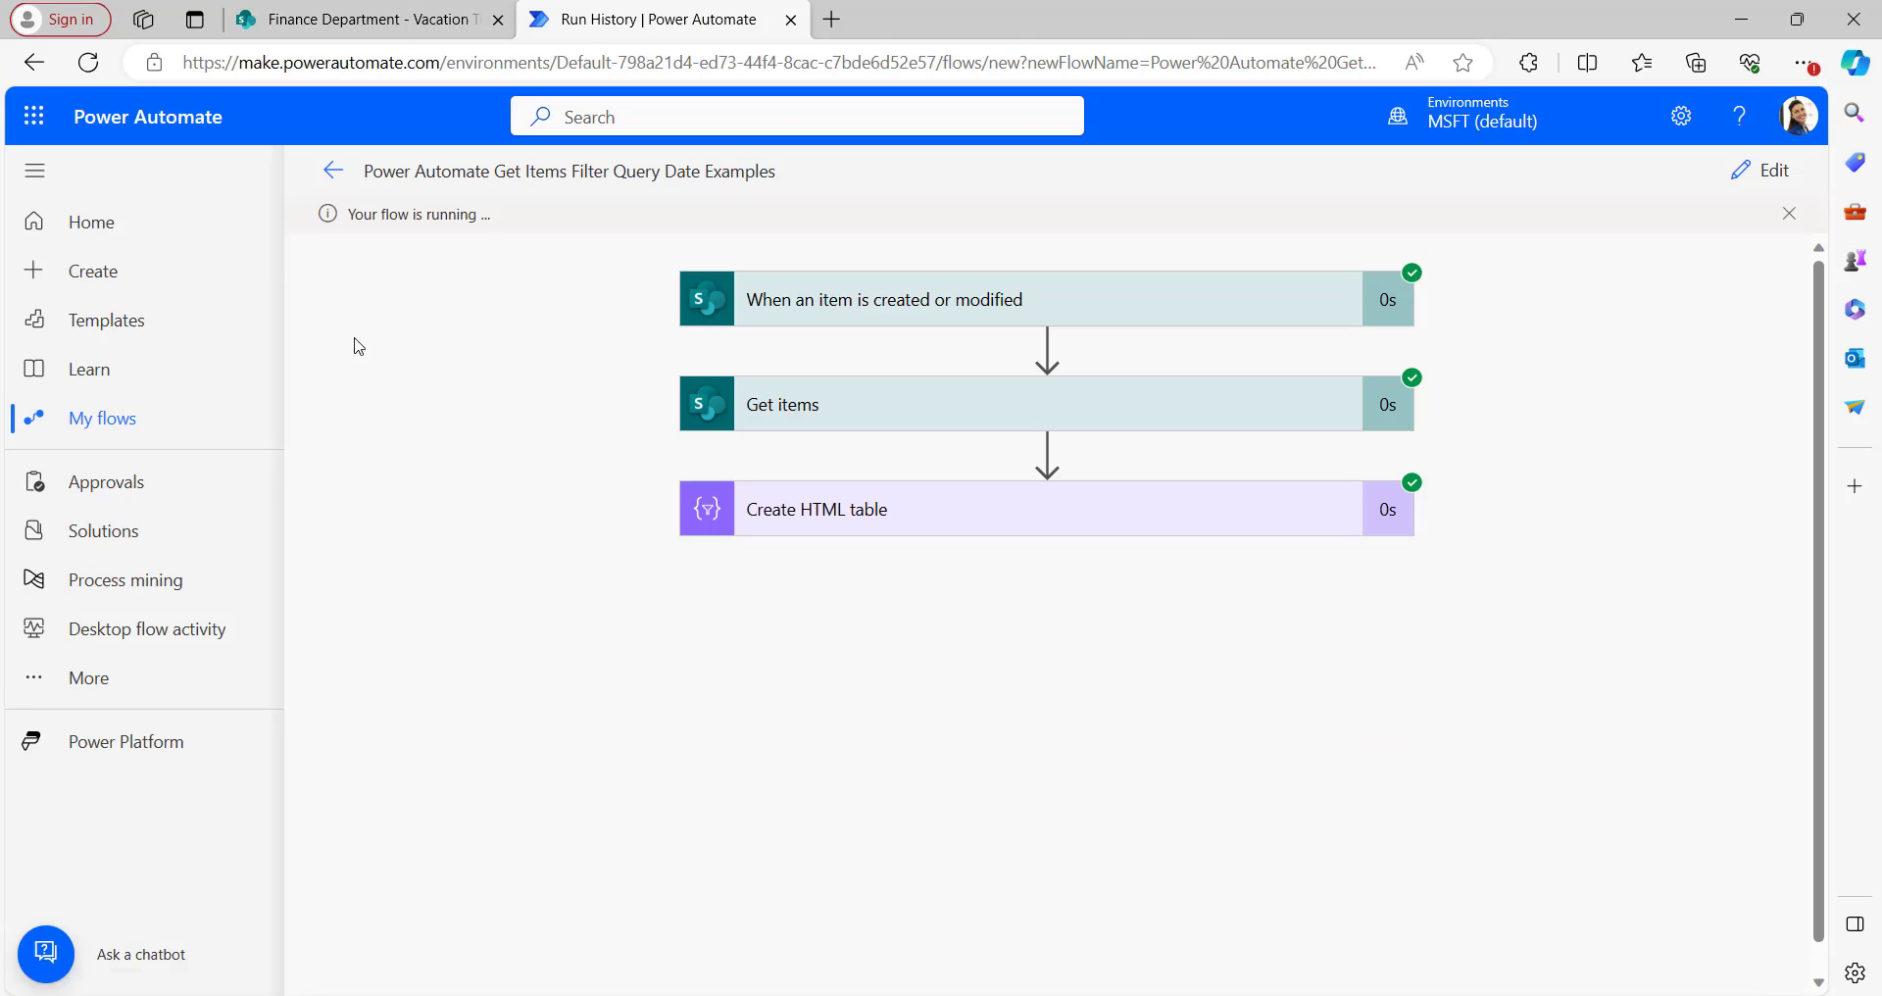
# Step: Open the Create HTML table run results and examine the return dates in the output table
pyautogui.click(935, 518)
pyautogui.scroll(-1, 1004, 623)
pyautogui.scroll(-3, 980, 706)
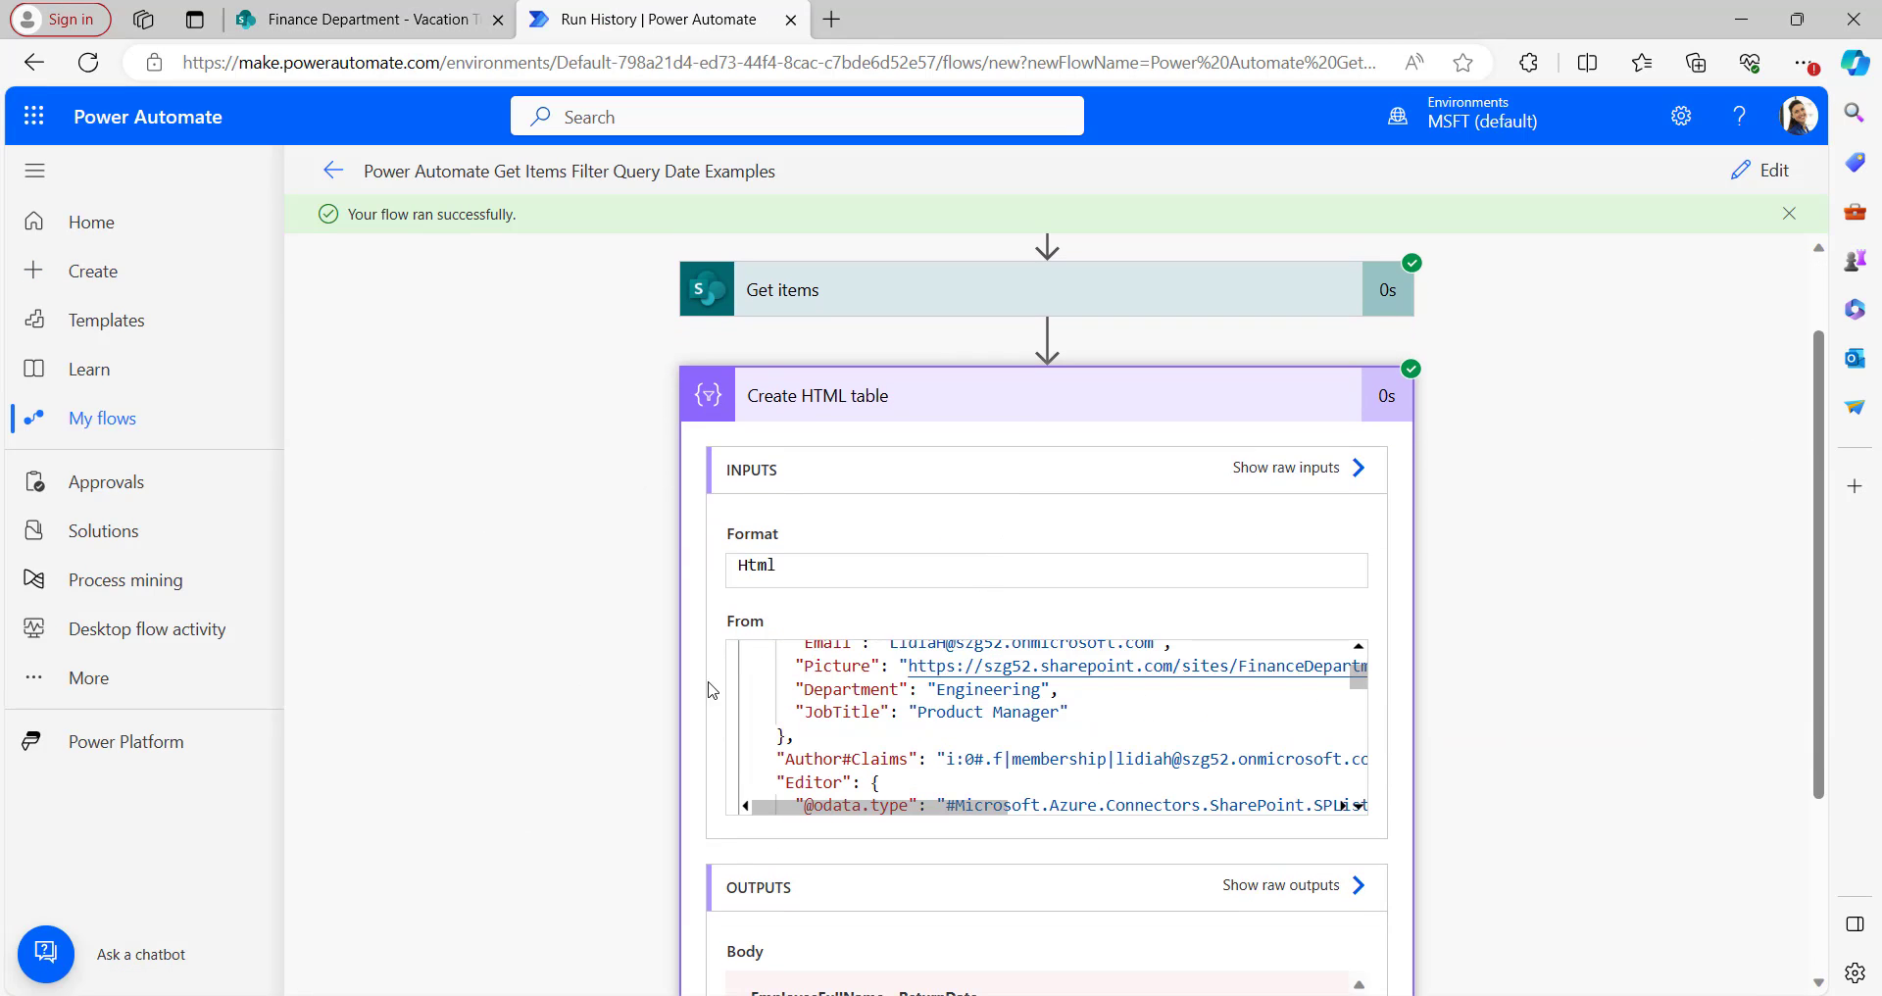
pyautogui.scroll(-3, 1575, 643)
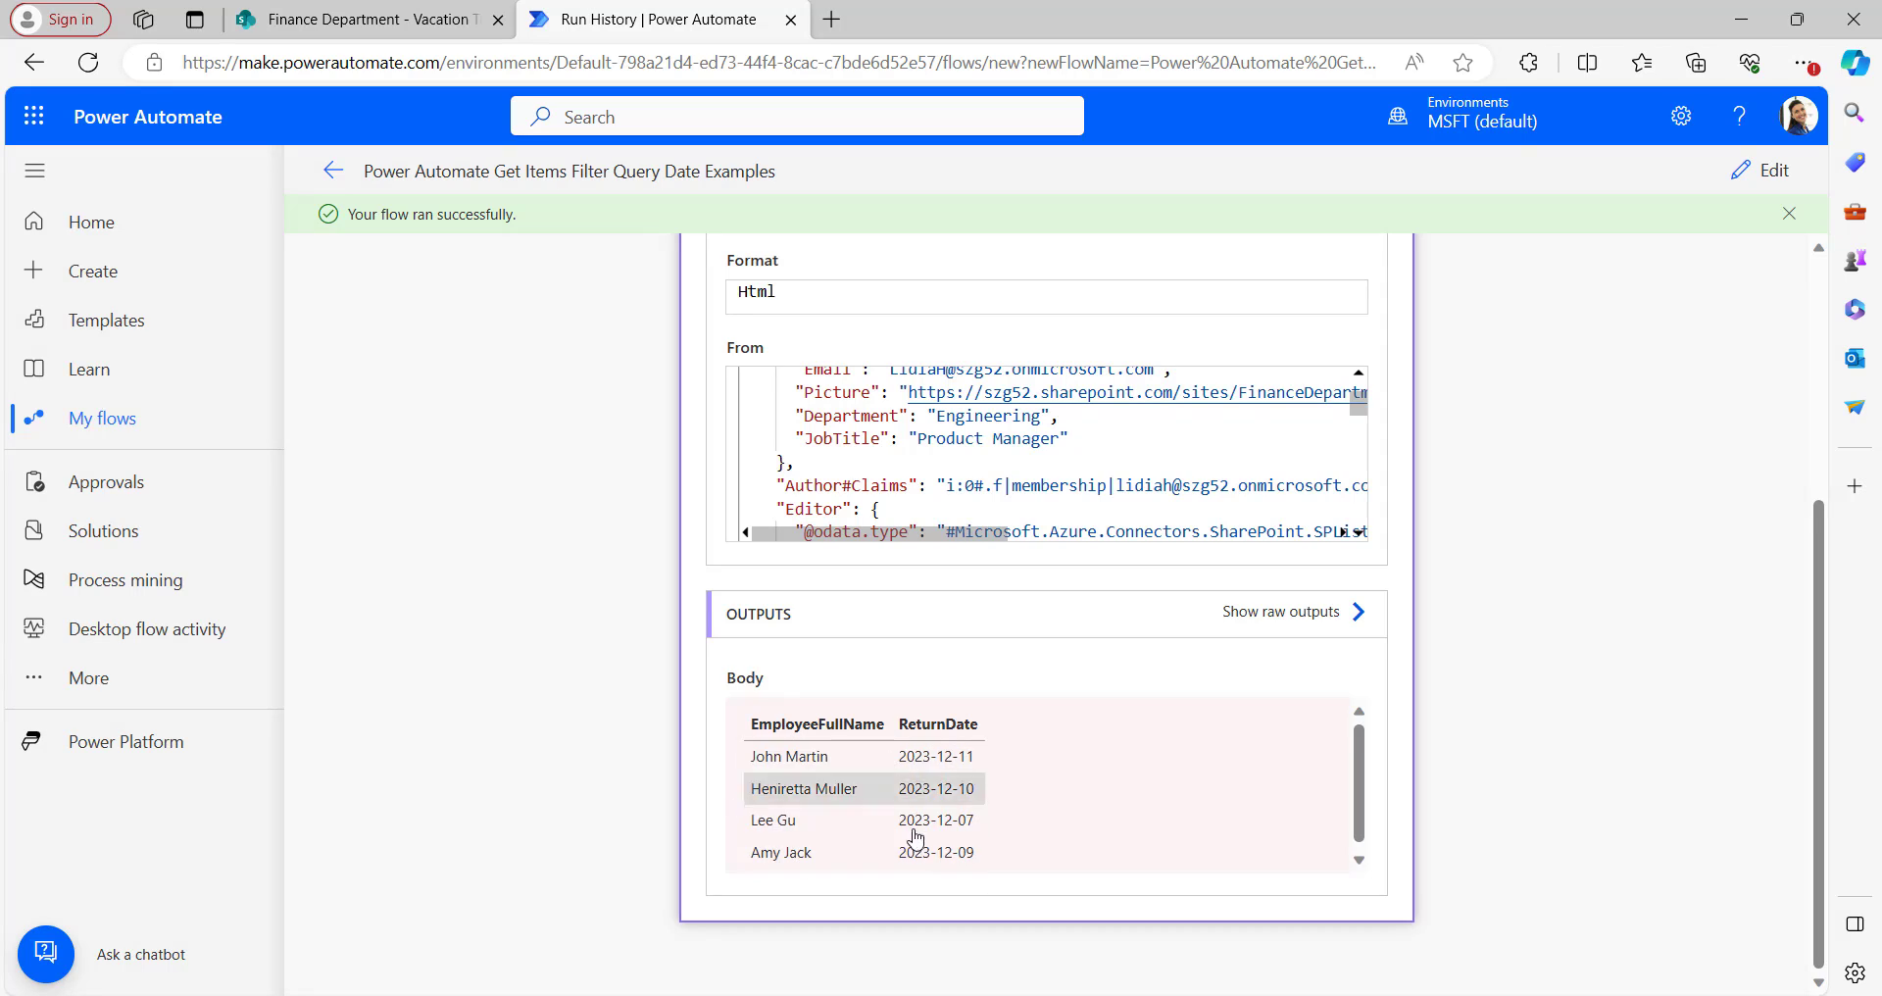